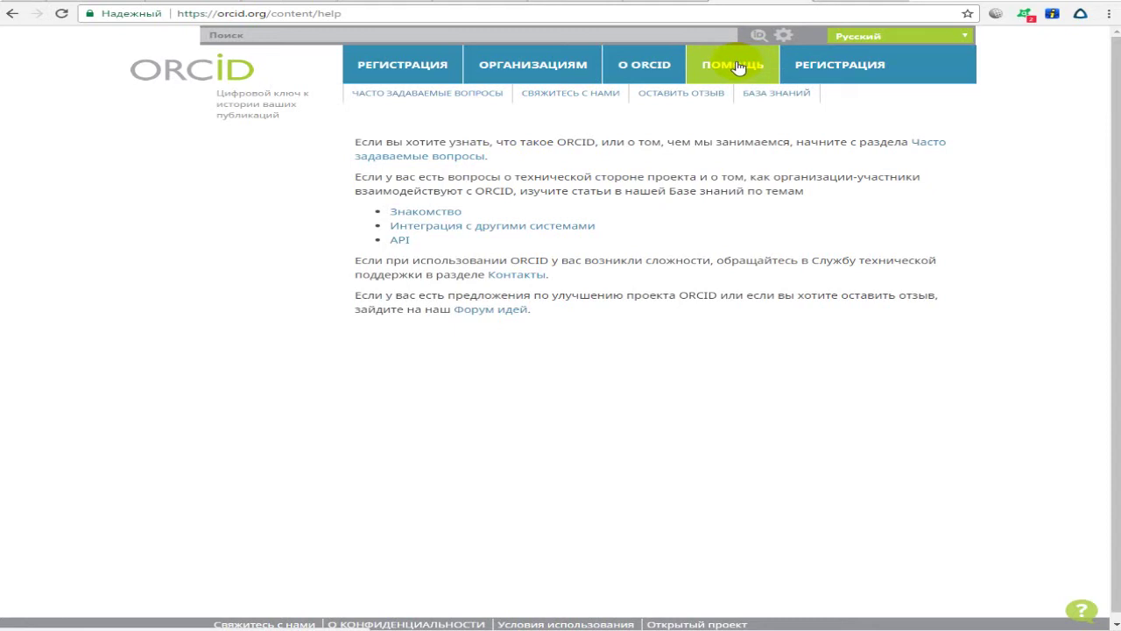
# Open the О ORCID page and read its 'What is ORCID' description.
pyautogui.moveTo(666, 69)
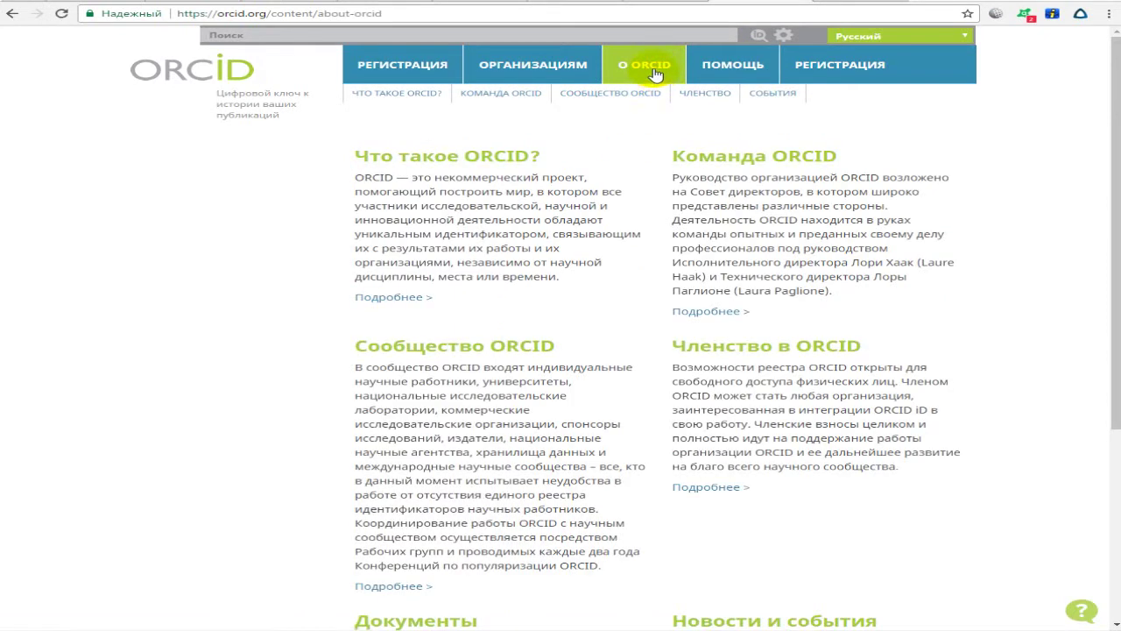
pyautogui.click(358, 178)
pyautogui.moveTo(358, 178); pyautogui.dragTo(573, 278)
pyautogui.click(570, 270)
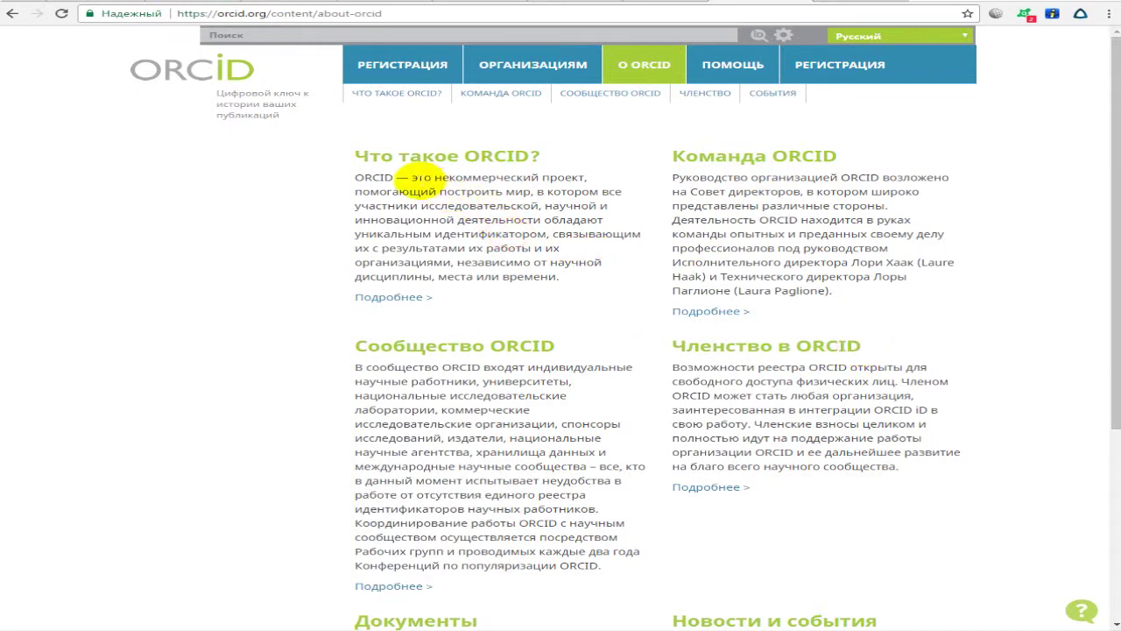
pyautogui.moveTo(412, 177); pyautogui.dragTo(607, 221)
pyautogui.click(624, 219)
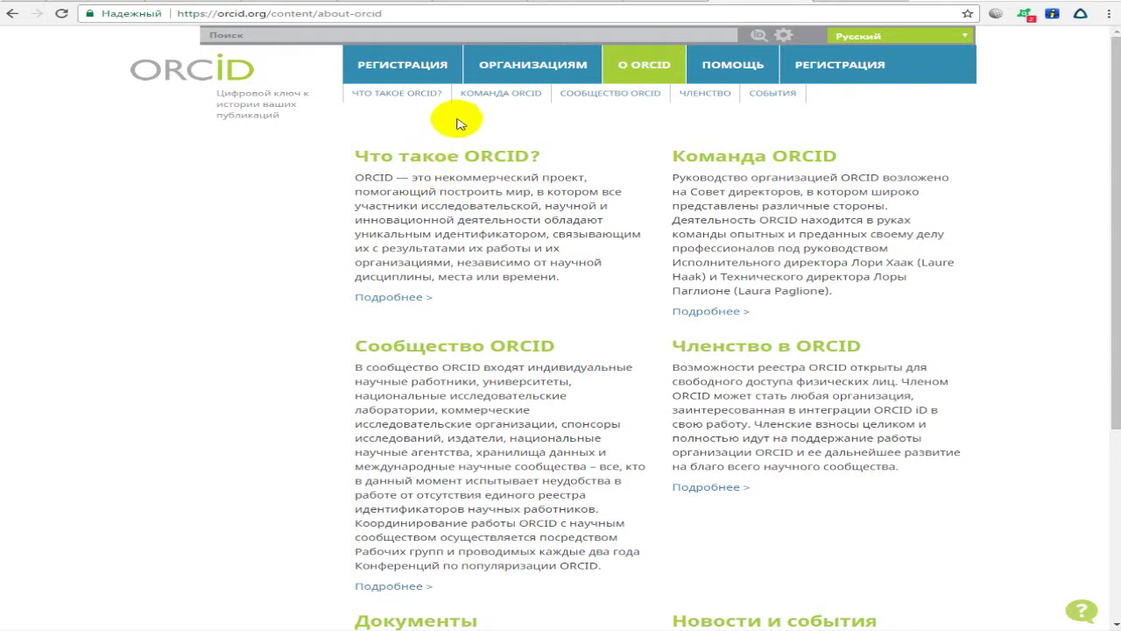
pyautogui.moveTo(433, 77)
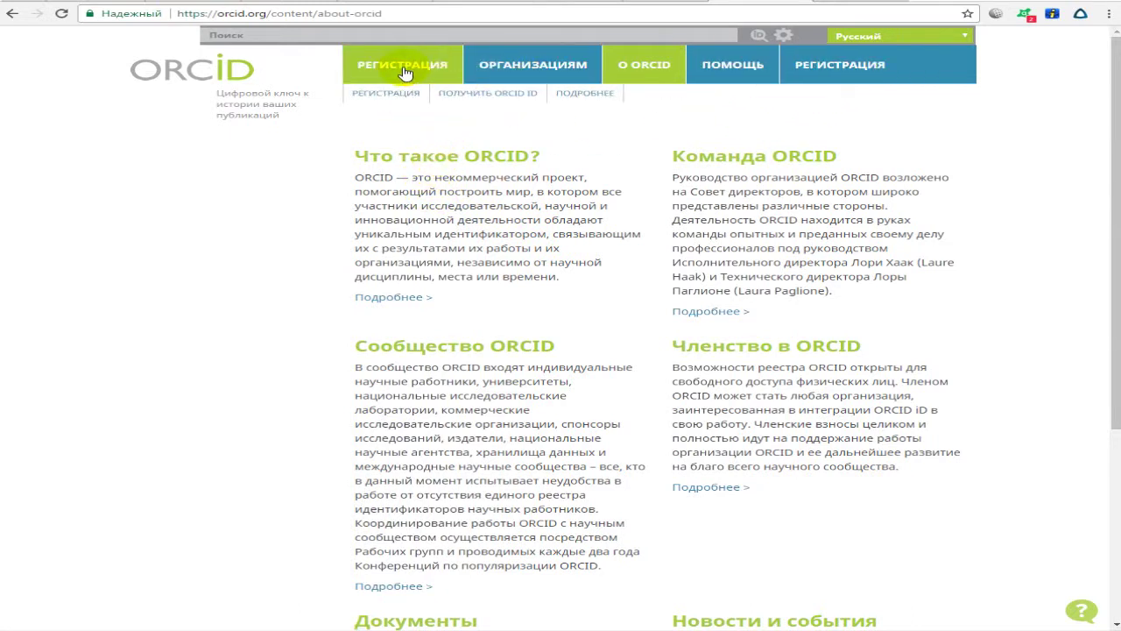
# Open the ORCID iD registration form and fill in the first and last name.
pyautogui.click(394, 95)
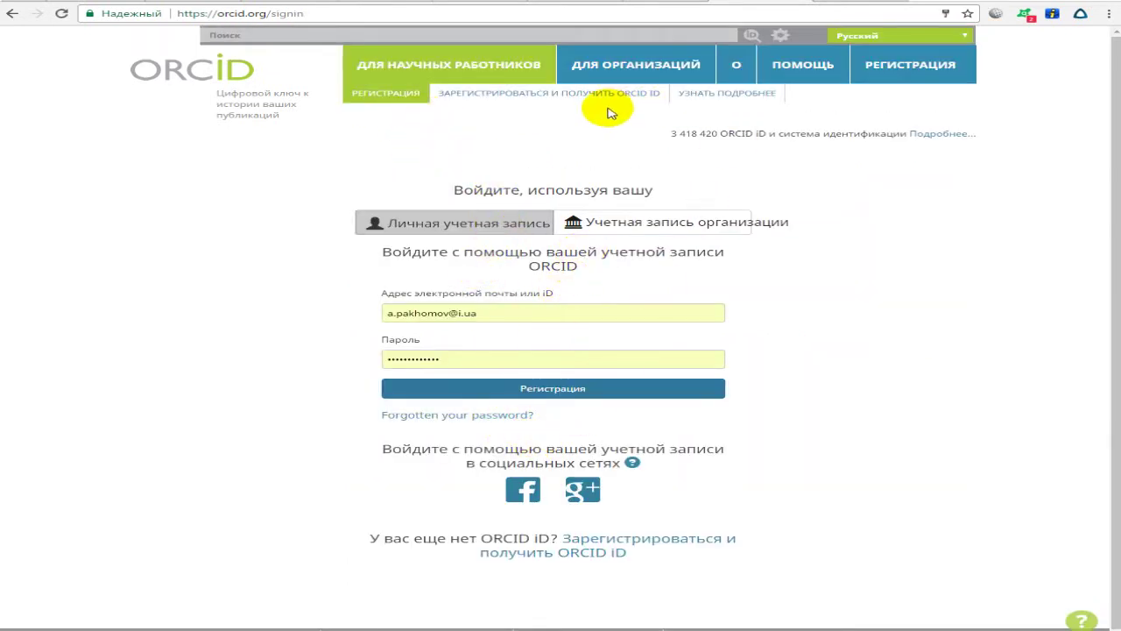
pyautogui.click(496, 98)
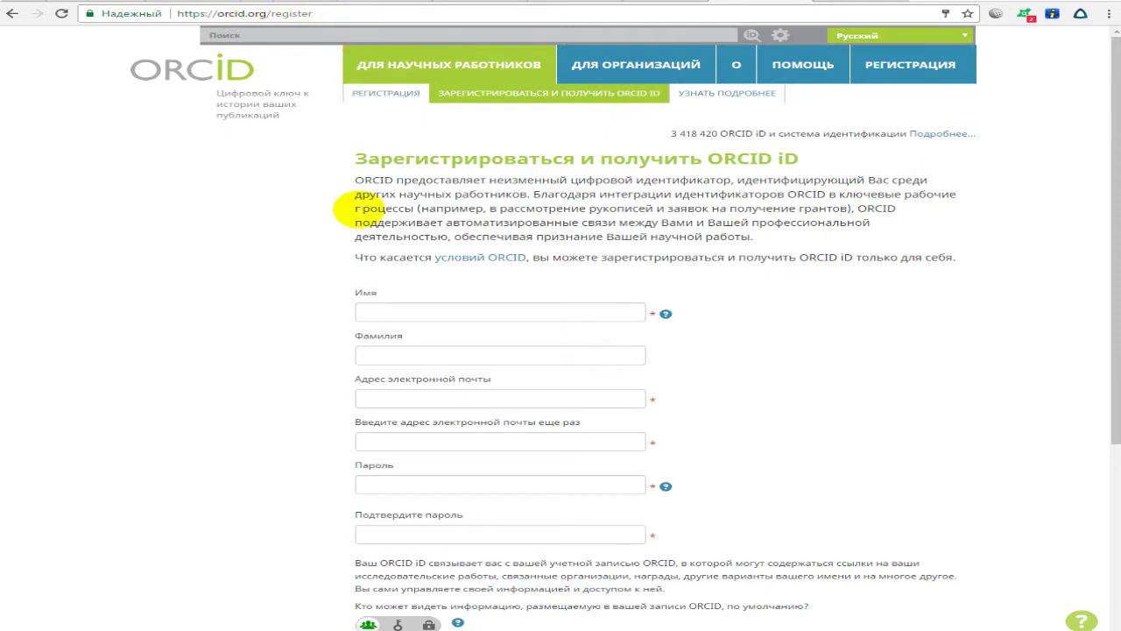
pyautogui.click(464, 312)
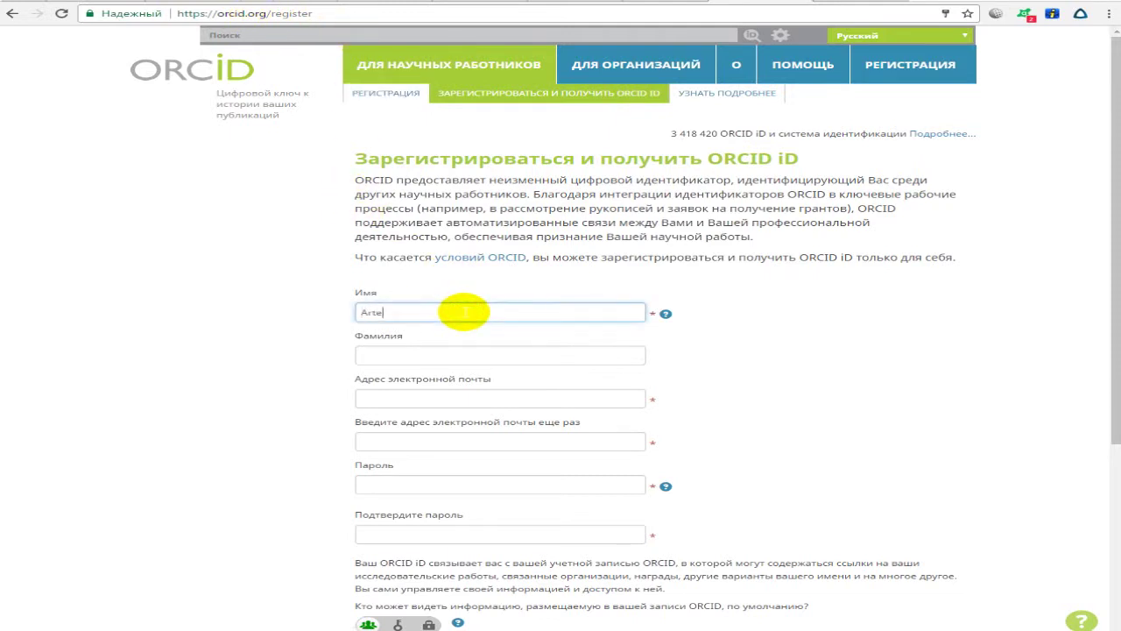
pyautogui.press('Tab')
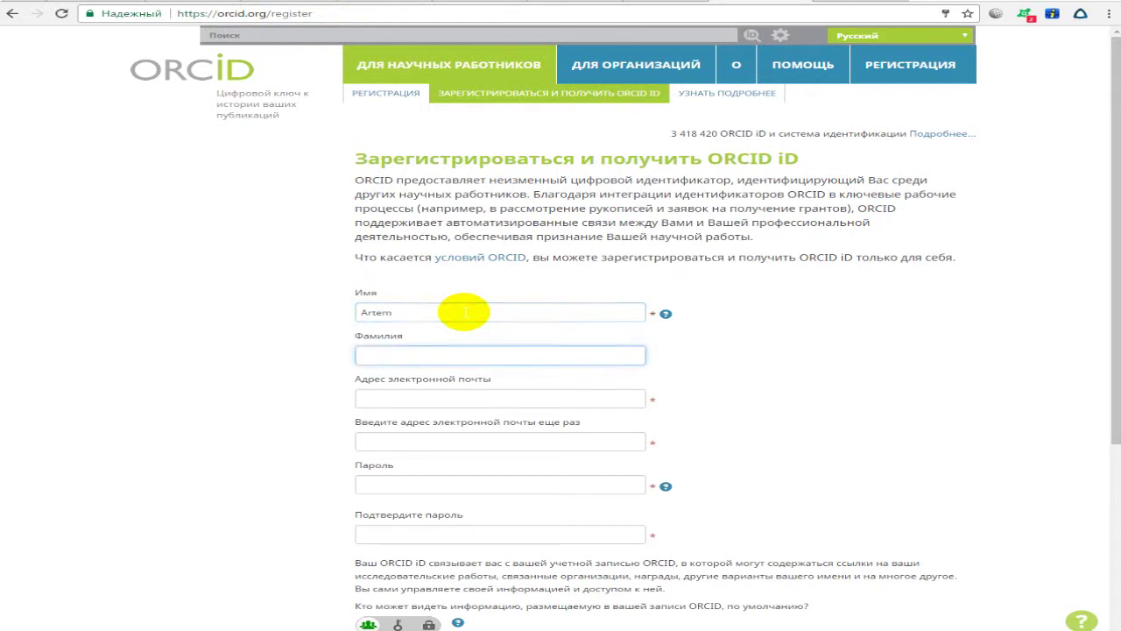
pyautogui.click(465, 312)
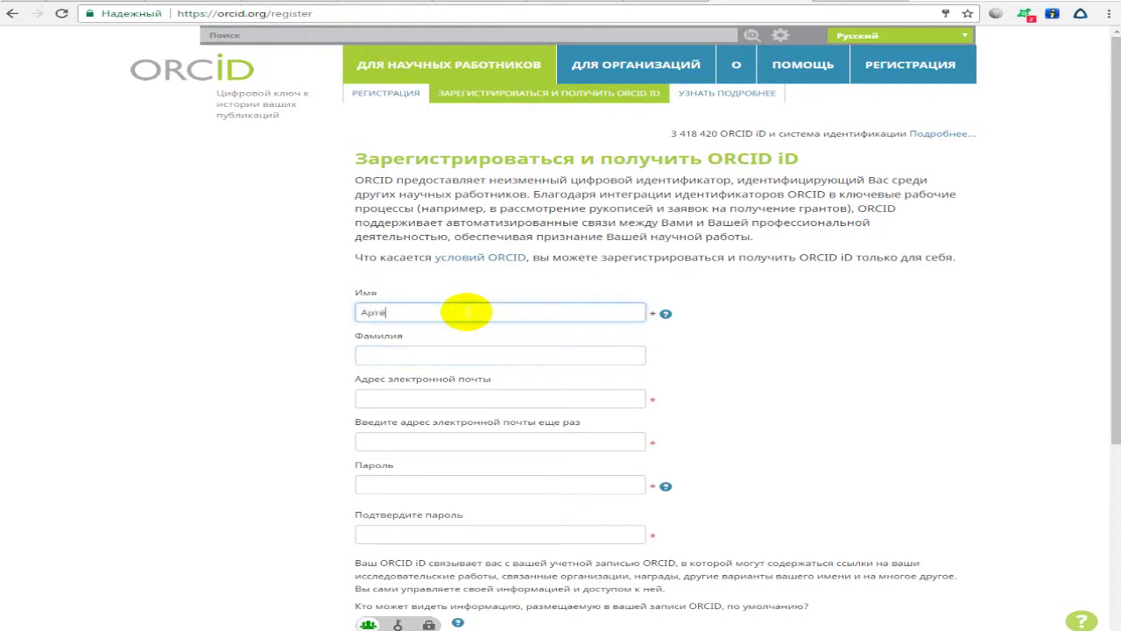
pyautogui.press('Tab')
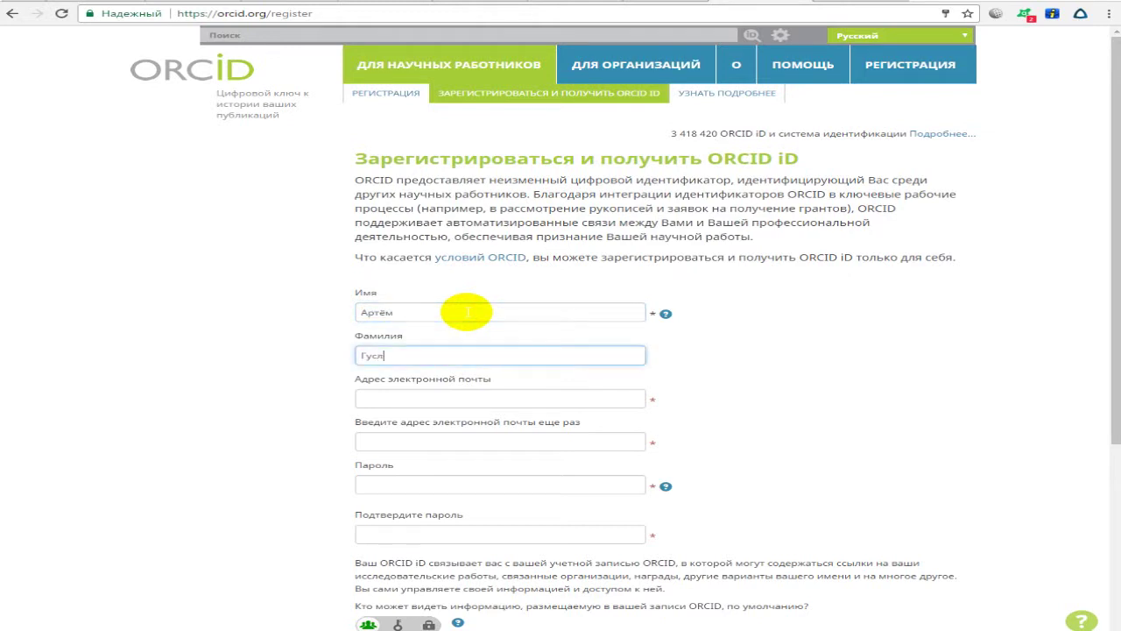
pyautogui.press('Tab')
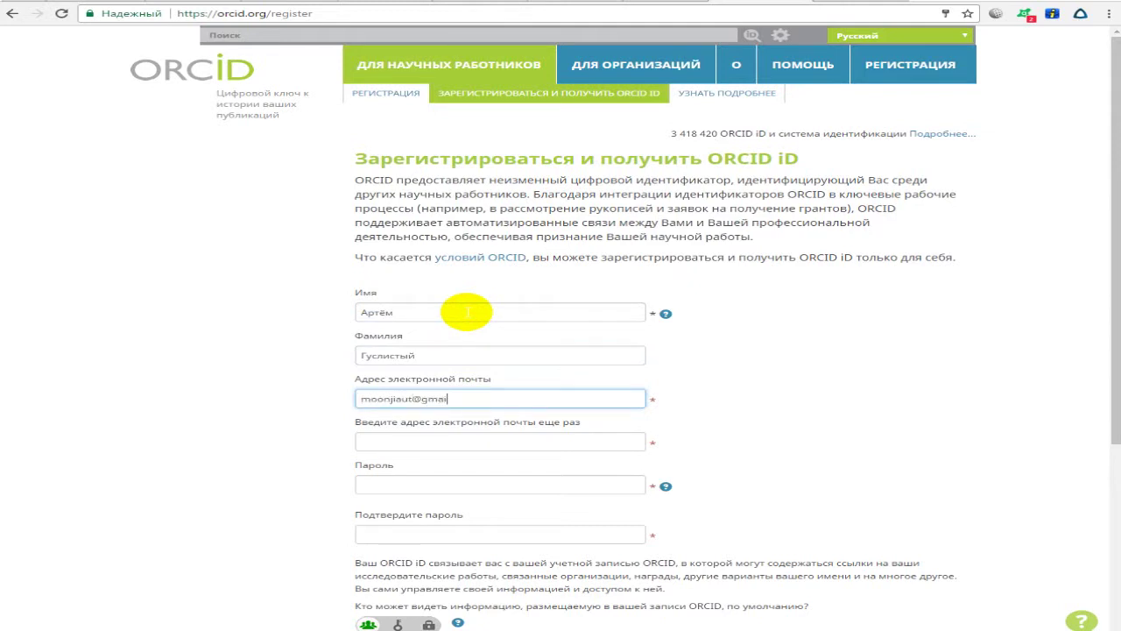
# Copy the entered e-mail address into the repeat e-mail field.
pyautogui.press('Tab')
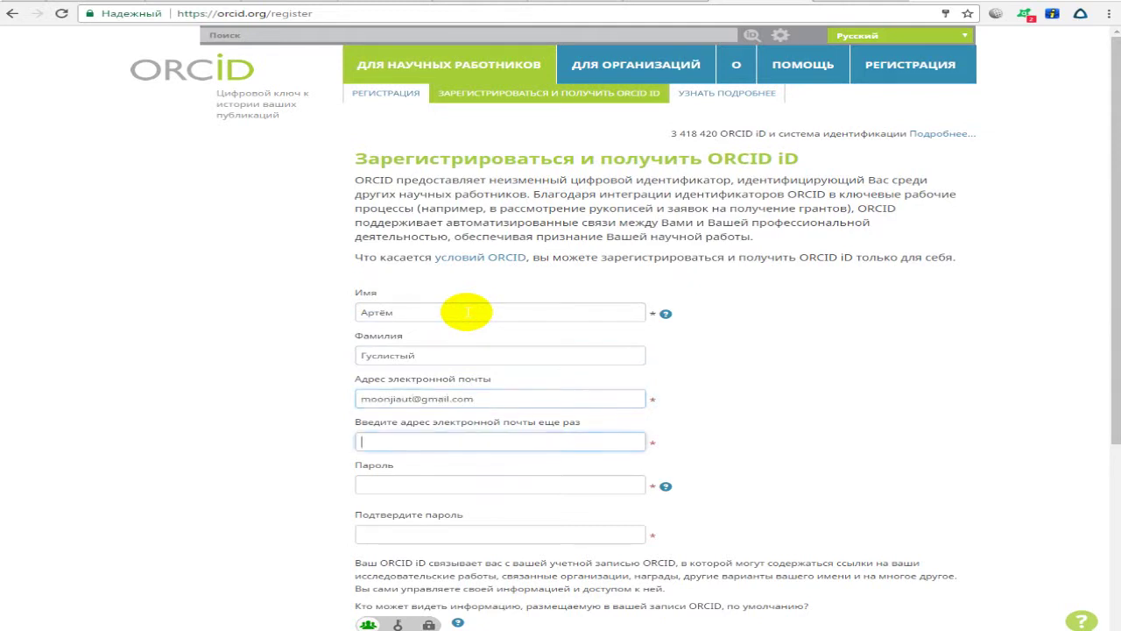
pyautogui.tripleClick(413, 399)
pyautogui.hotkey('ctrl', 'c')
pyautogui.click(635, 442)
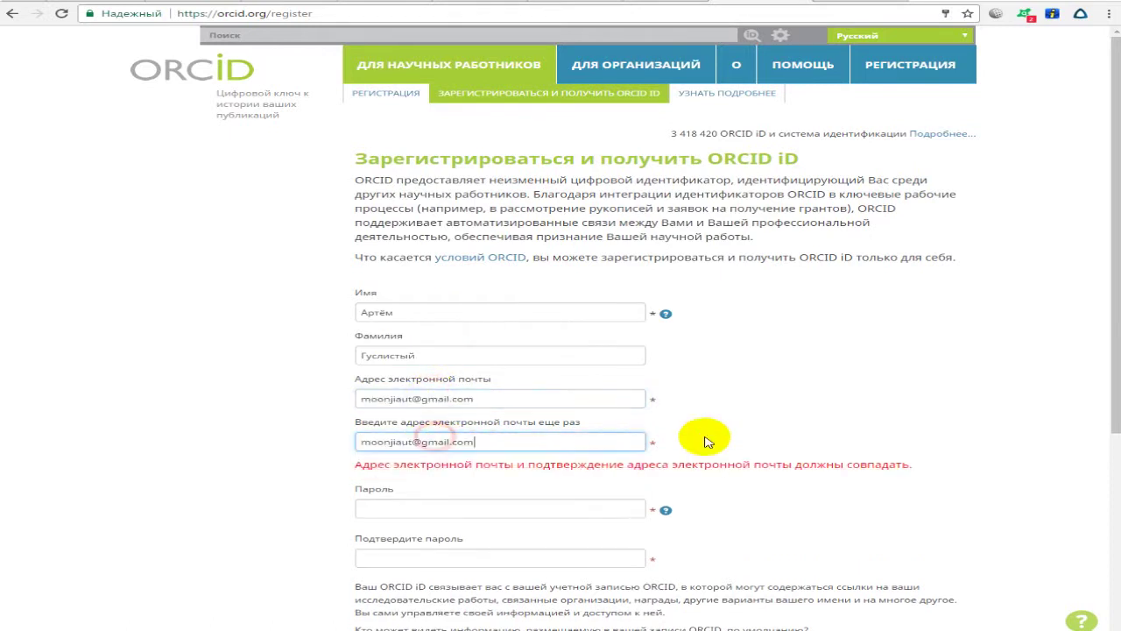
pyautogui.hotkey('ctrl', 'v')
pyautogui.click(872, 415)
# Enter the account password and its confirmation.
pyautogui.click(508, 484)
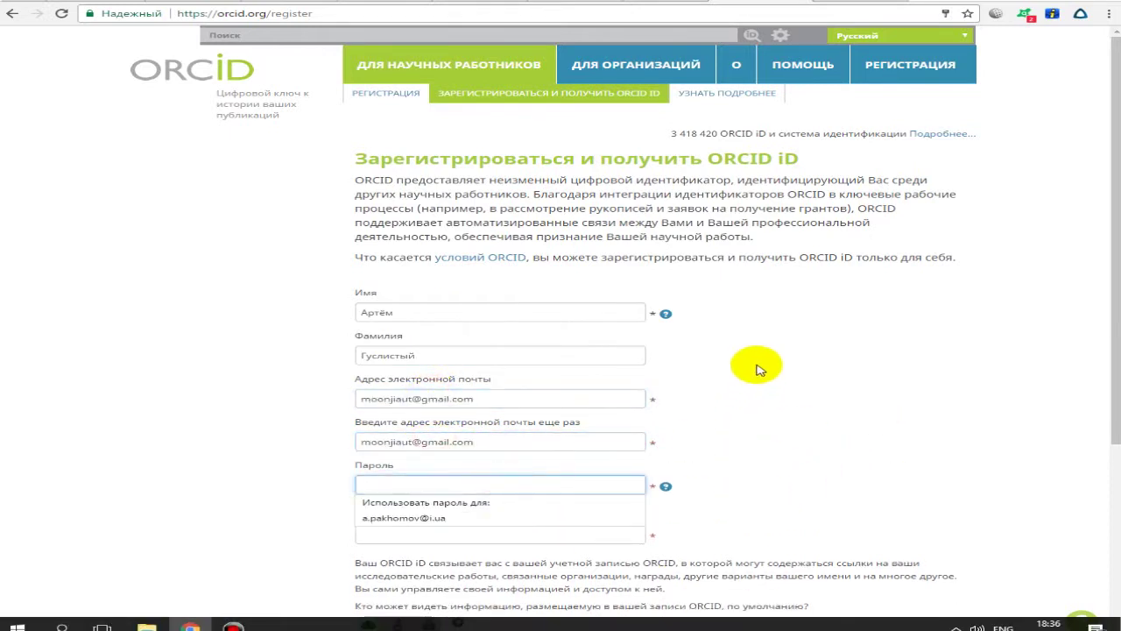
pyautogui.click(766, 301)
pyautogui.click(592, 484)
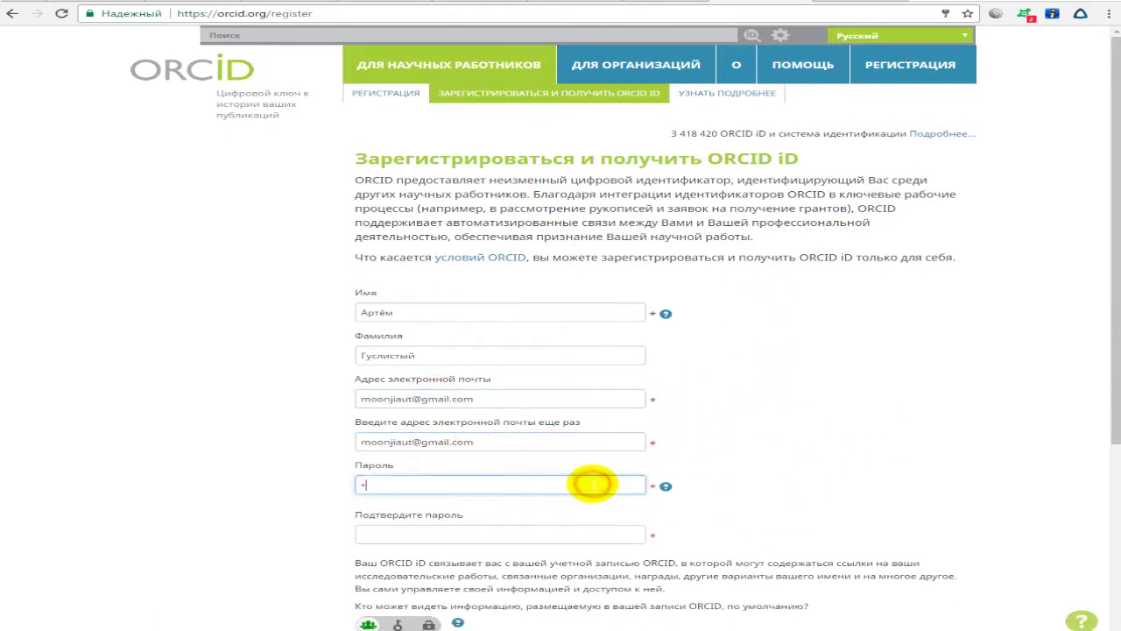
pyautogui.write('********')
pyautogui.press('Tab')
pyautogui.write('********')
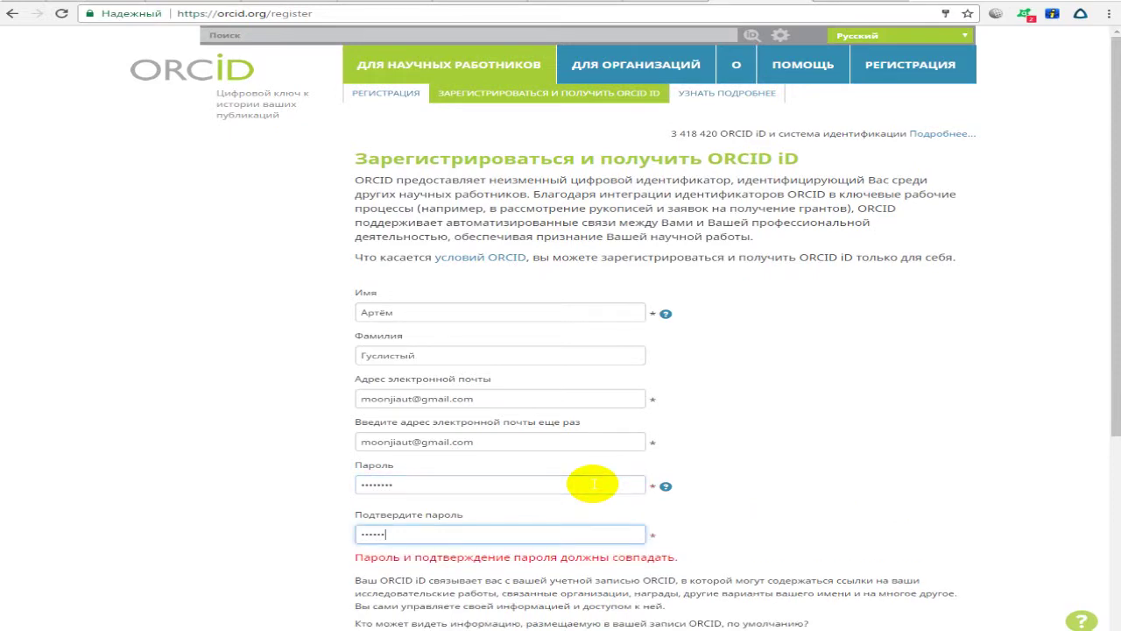
pyautogui.click(594, 484)
pyautogui.click(855, 453)
# Scroll down and read the ORCID iD and default visibility explanations.
pyautogui.scroll(-3, 838, 438)
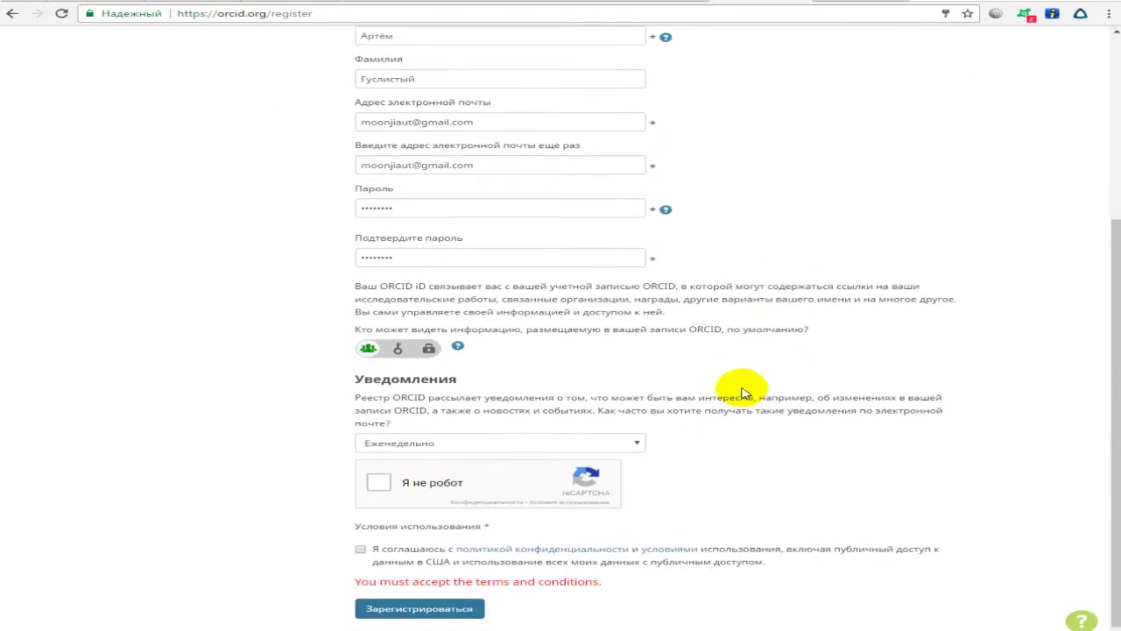
pyautogui.moveTo(430, 280); pyautogui.dragTo(581, 283)
pyautogui.click(605, 289)
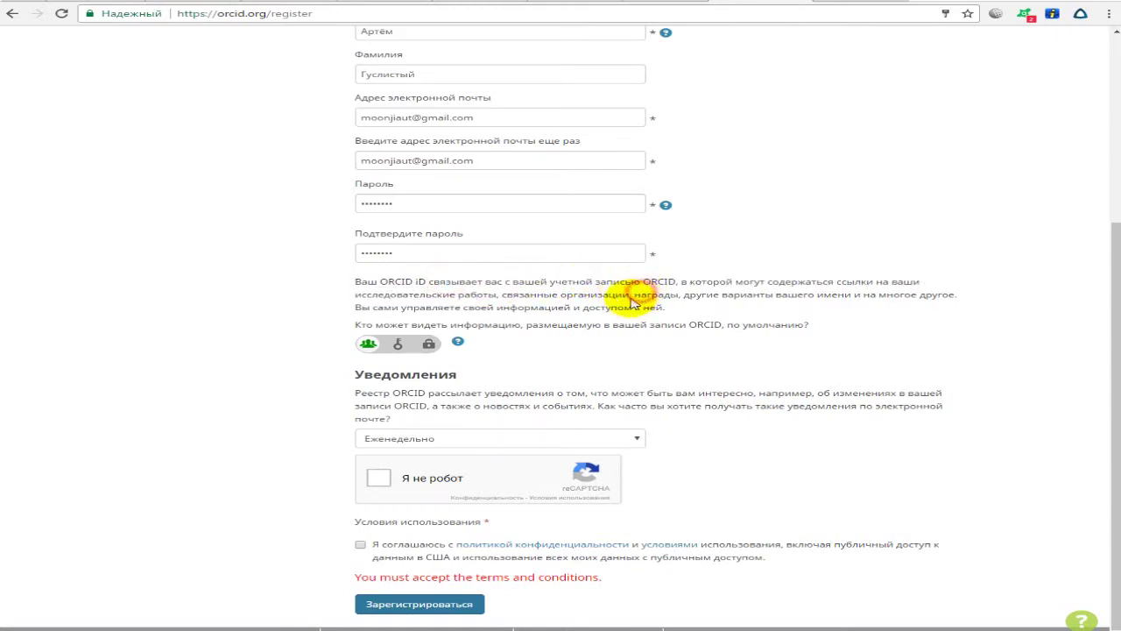
pyautogui.moveTo(670, 295); pyautogui.dragTo(848, 307)
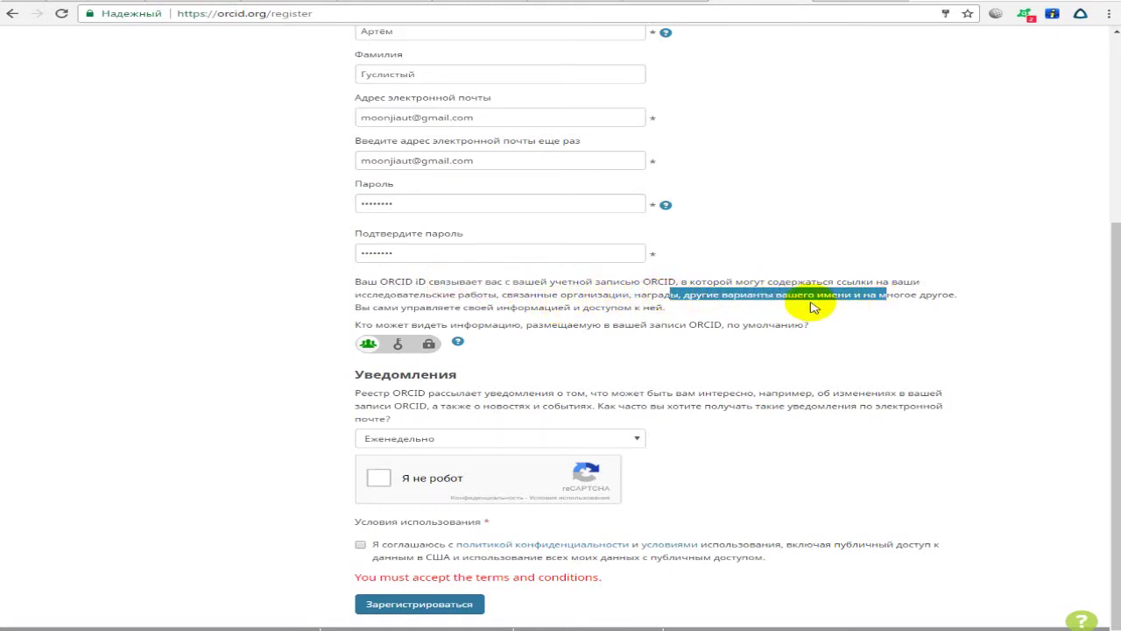
pyautogui.click(791, 302)
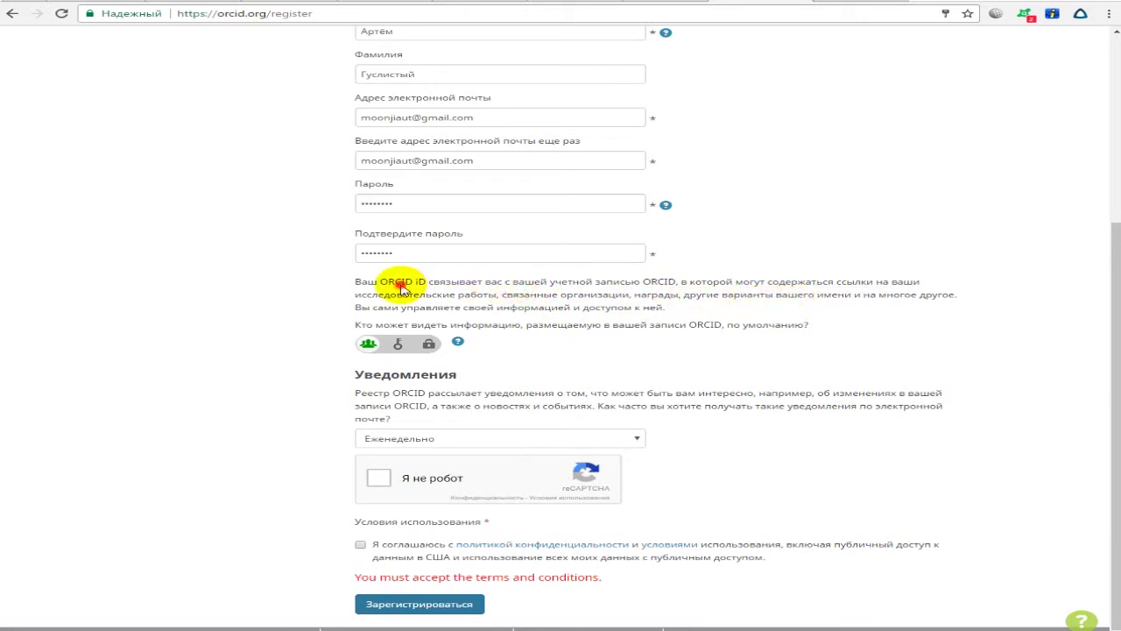
pyautogui.moveTo(370, 289); pyautogui.dragTo(639, 297)
pyautogui.click(613, 305)
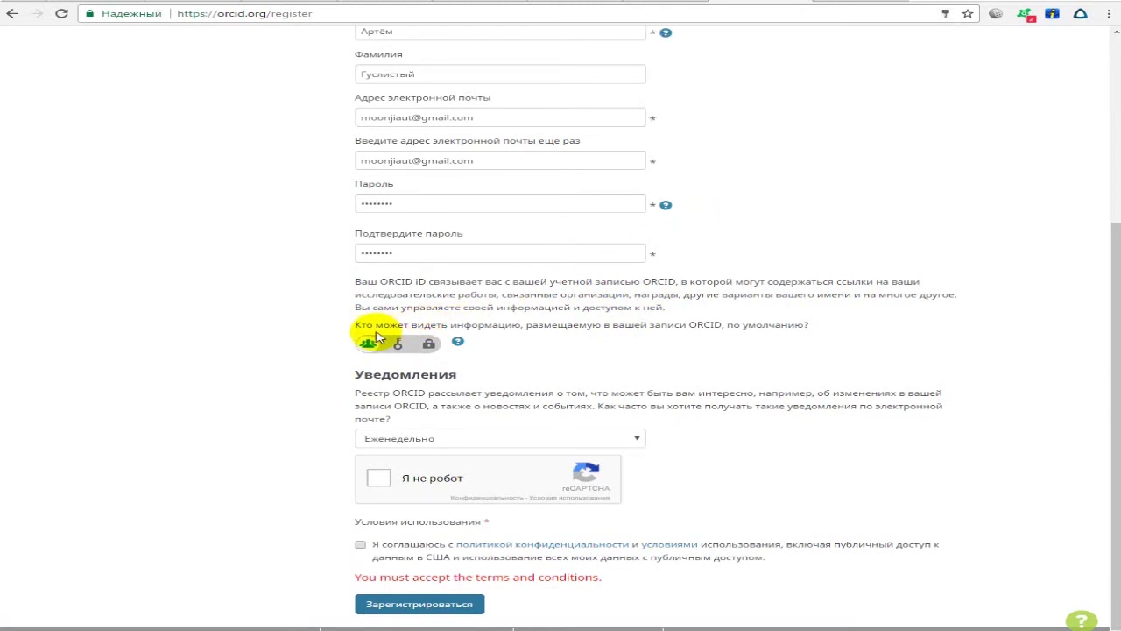
pyautogui.moveTo(357, 335); pyautogui.dragTo(832, 324)
pyautogui.click(826, 320)
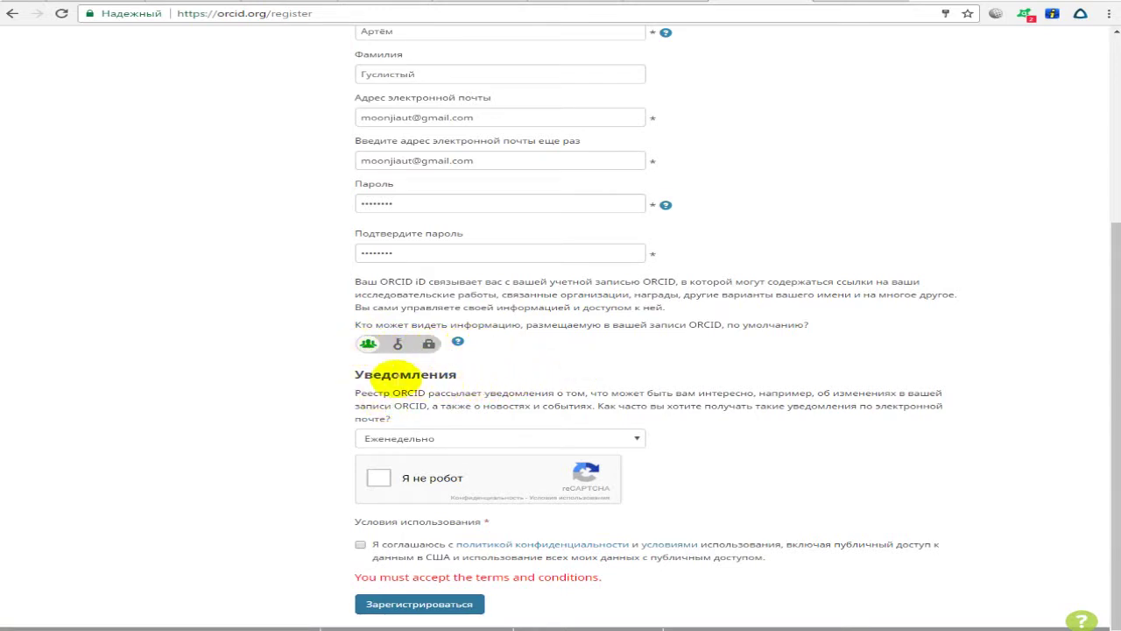
# Set the notification e-mail frequency to Ежеквартально and tick the reCAPTCHA checkbox.
pyautogui.moveTo(355, 396); pyautogui.dragTo(403, 420)
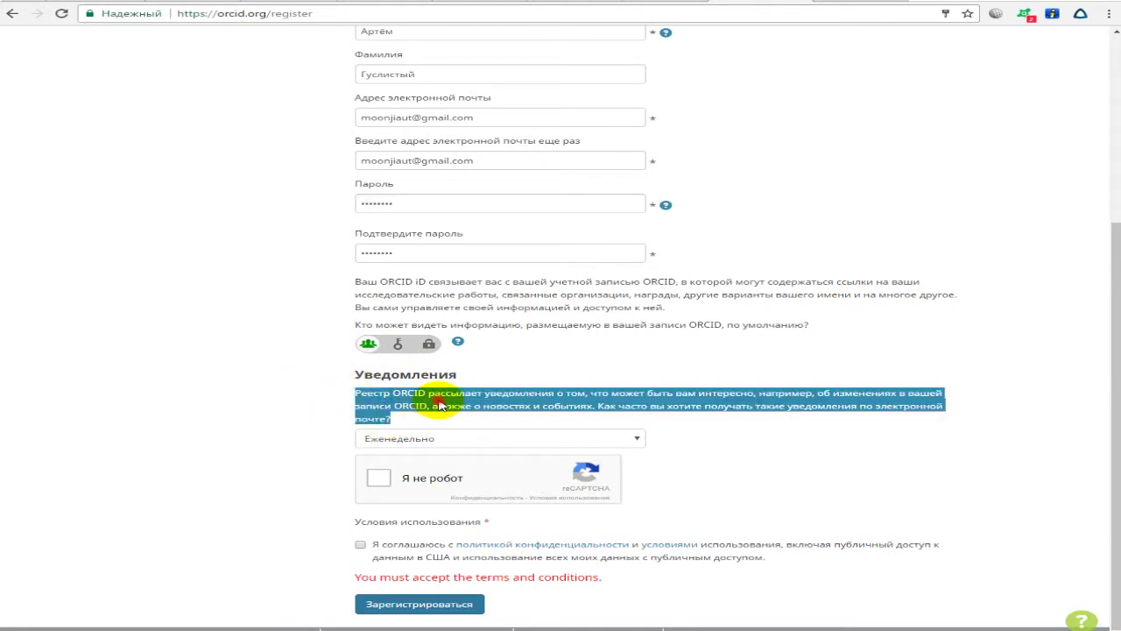
pyautogui.click(413, 415)
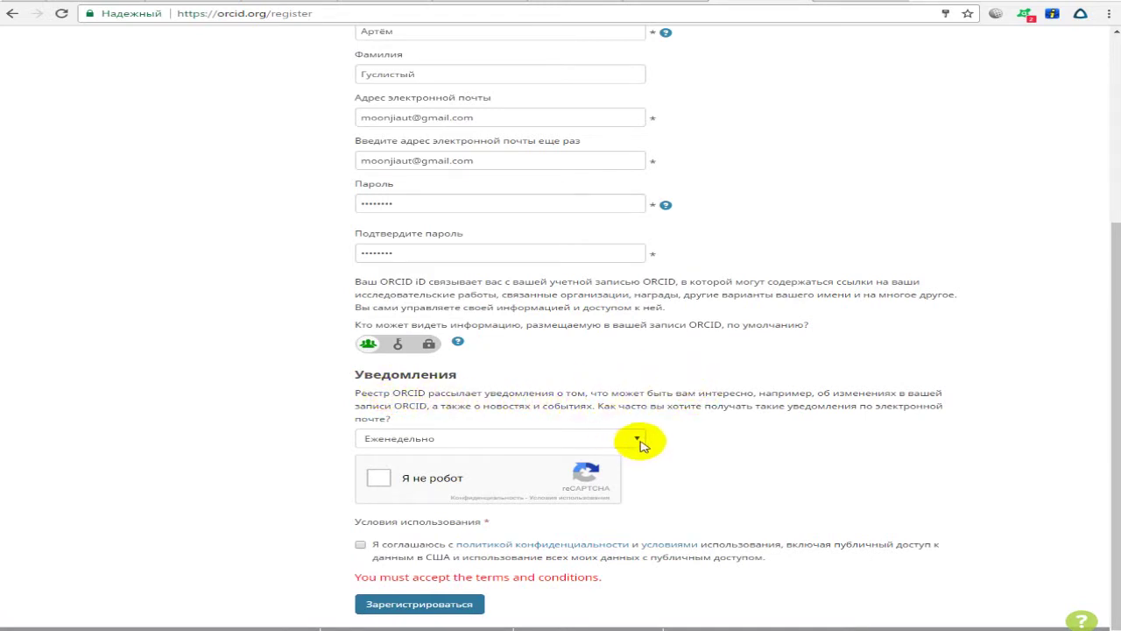
pyautogui.moveTo(972, 412); pyautogui.dragTo(605, 408)
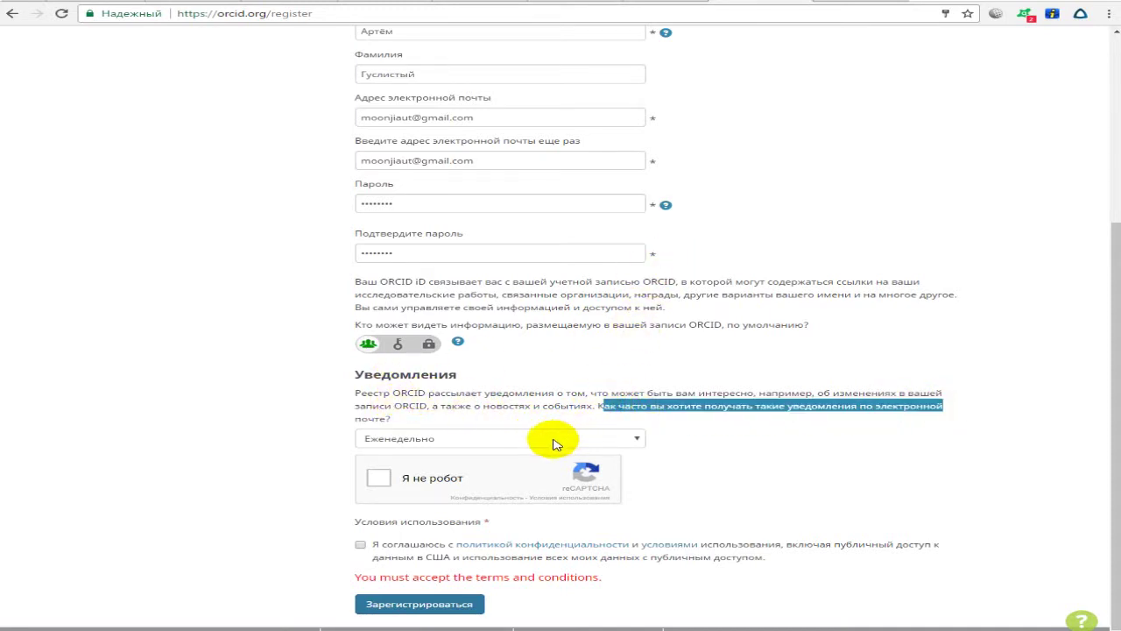
pyautogui.click(466, 440)
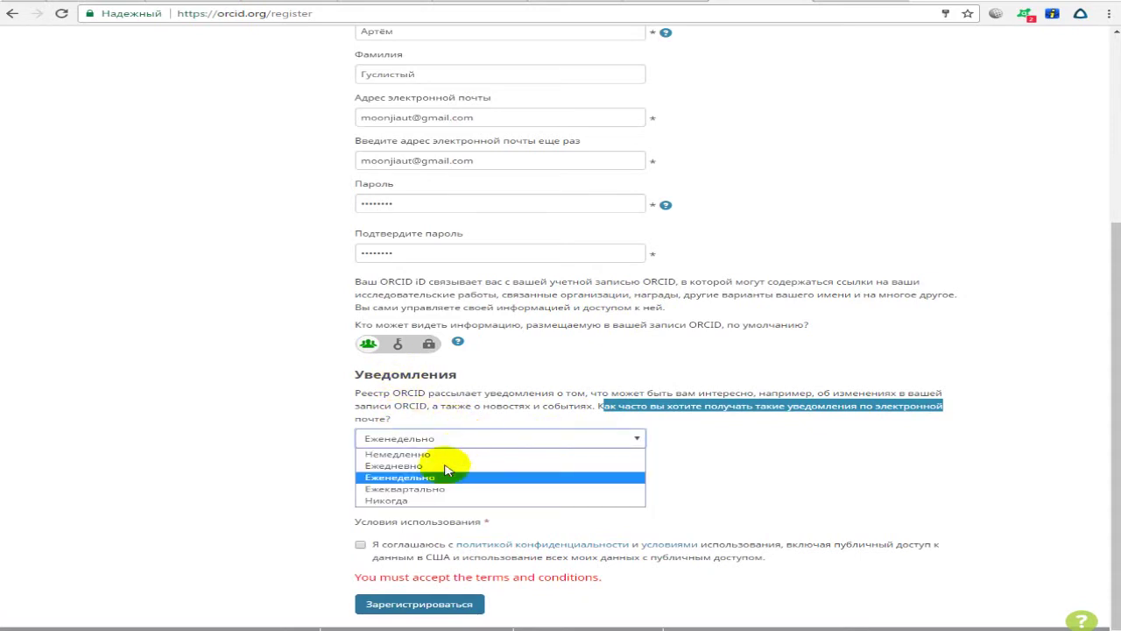
pyautogui.click(437, 490)
pyautogui.click(301, 431)
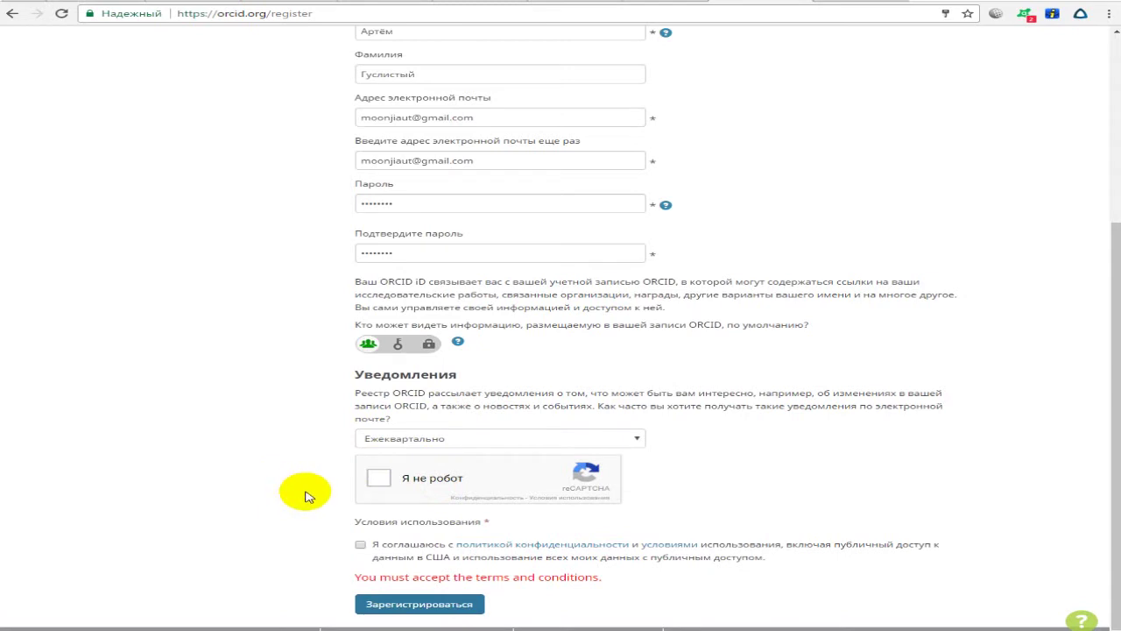
pyautogui.click(381, 487)
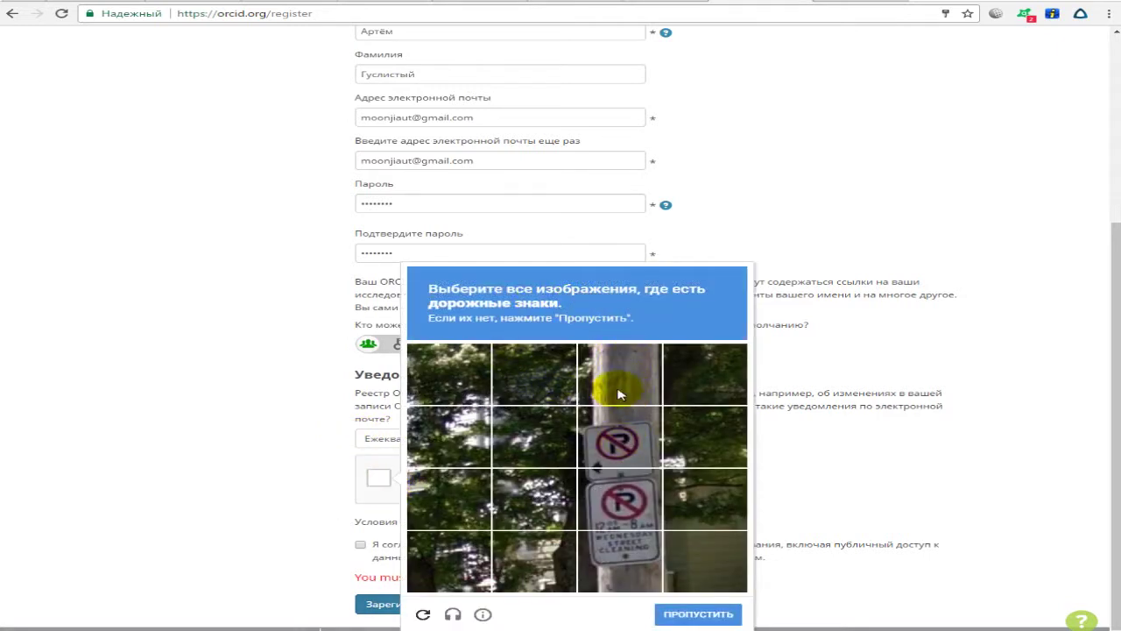
# Solve the road-sign reCAPTCHA, accept the terms of use and submit the registration.
pyautogui.click(614, 445)
pyautogui.click(618, 504)
pyautogui.click(620, 567)
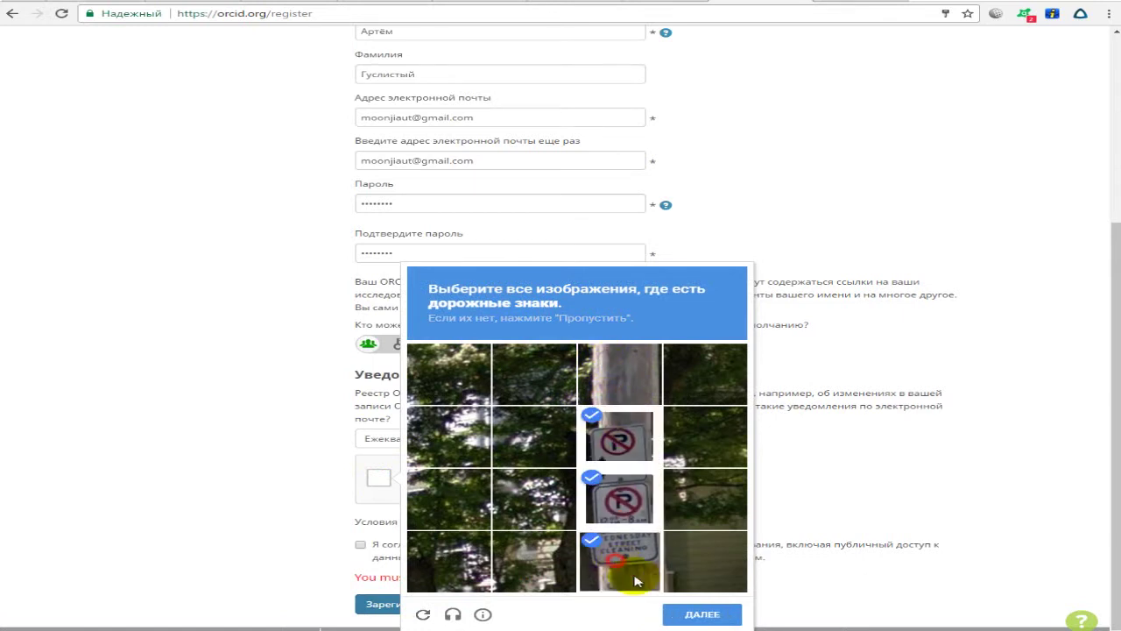
pyautogui.click(716, 613)
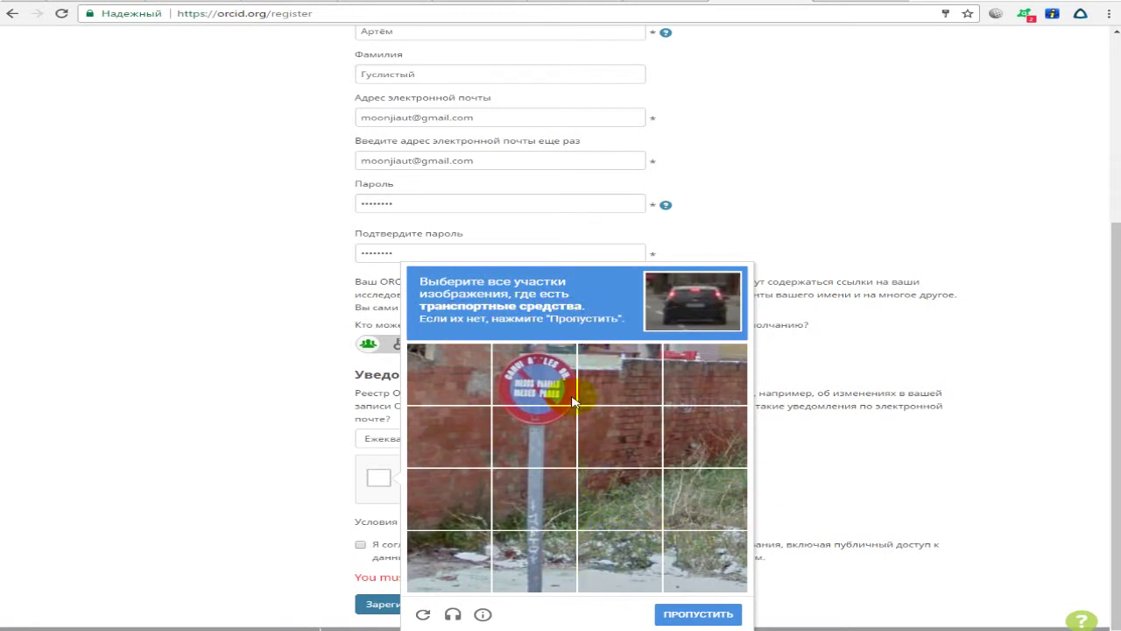
pyautogui.click(700, 614)
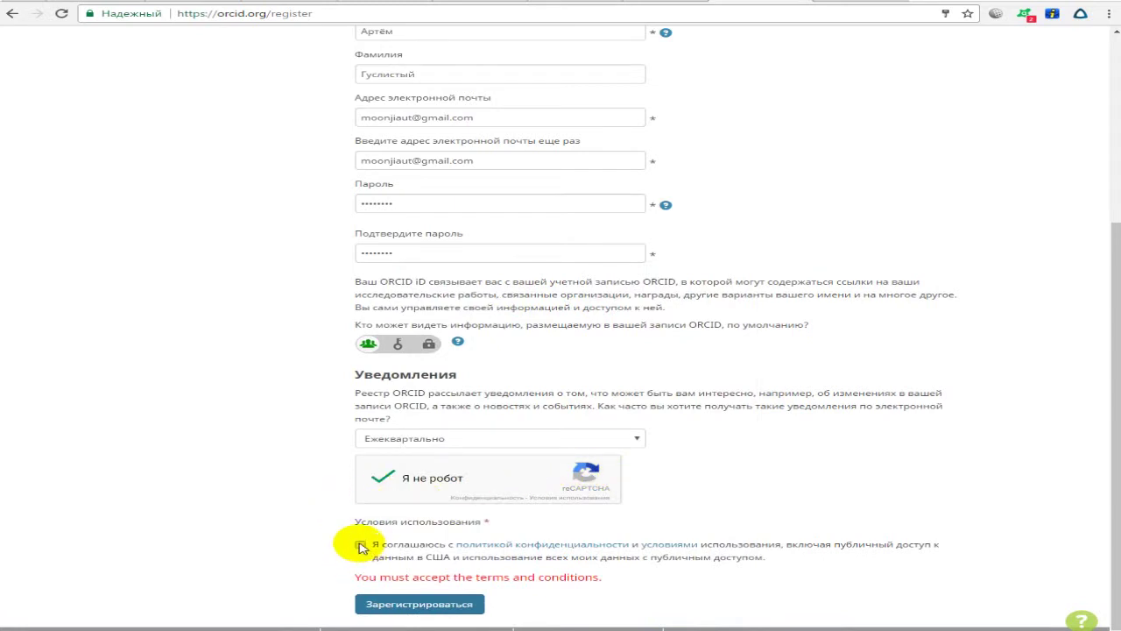
pyautogui.click(362, 549)
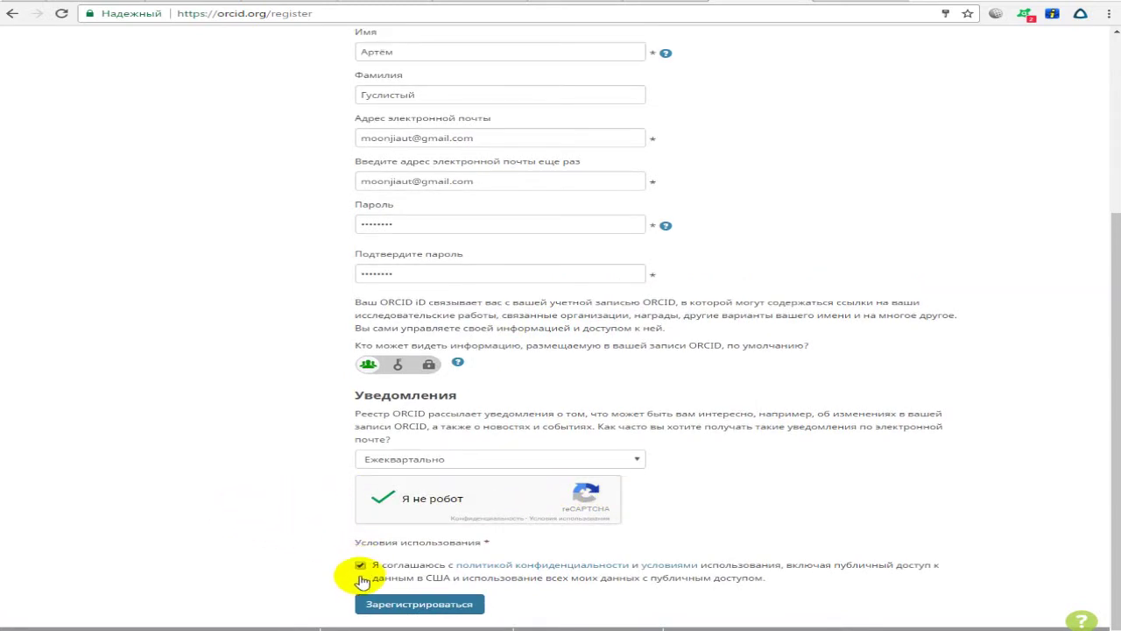
pyautogui.click(396, 604)
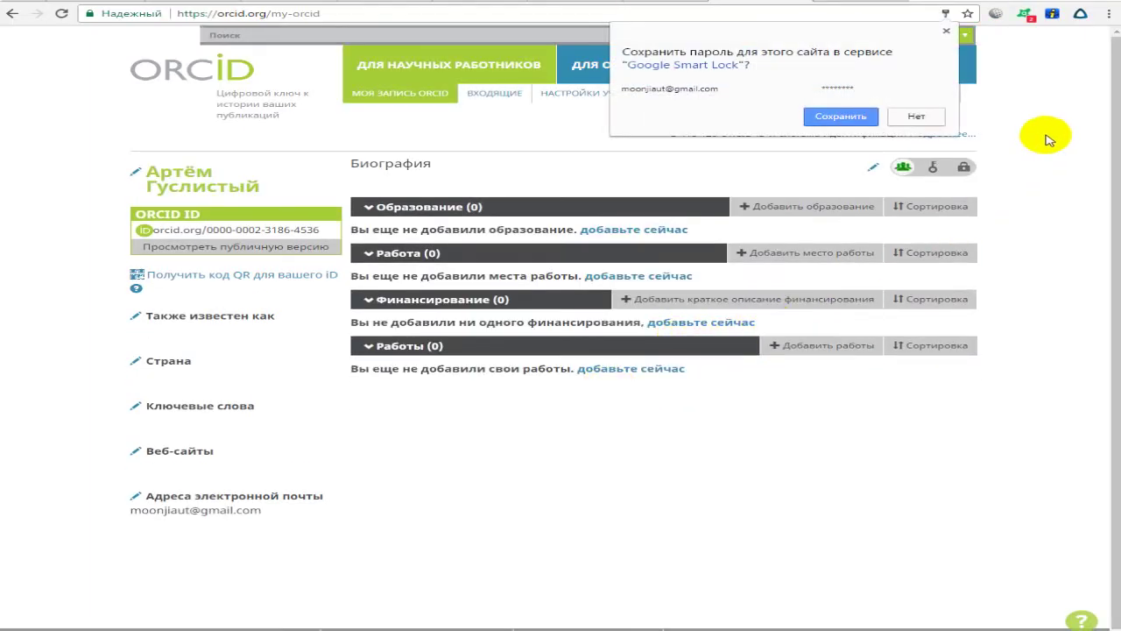
# Save the password in the browser prompt and start editing the record's name.
pyautogui.click(841, 117)
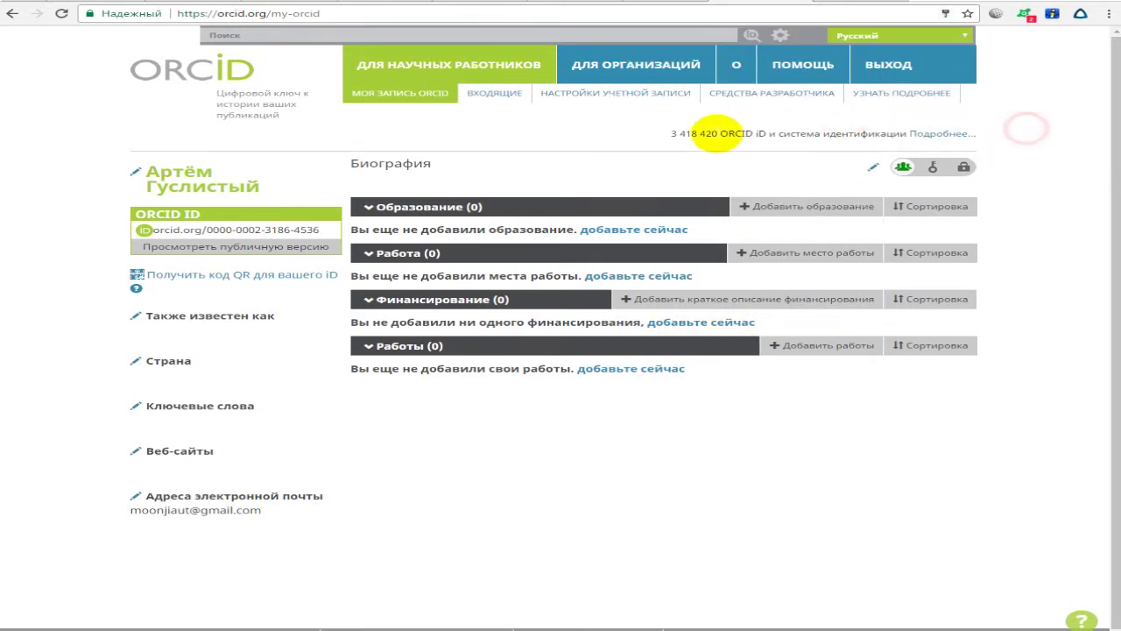
pyautogui.moveTo(672, 134); pyautogui.dragTo(805, 133)
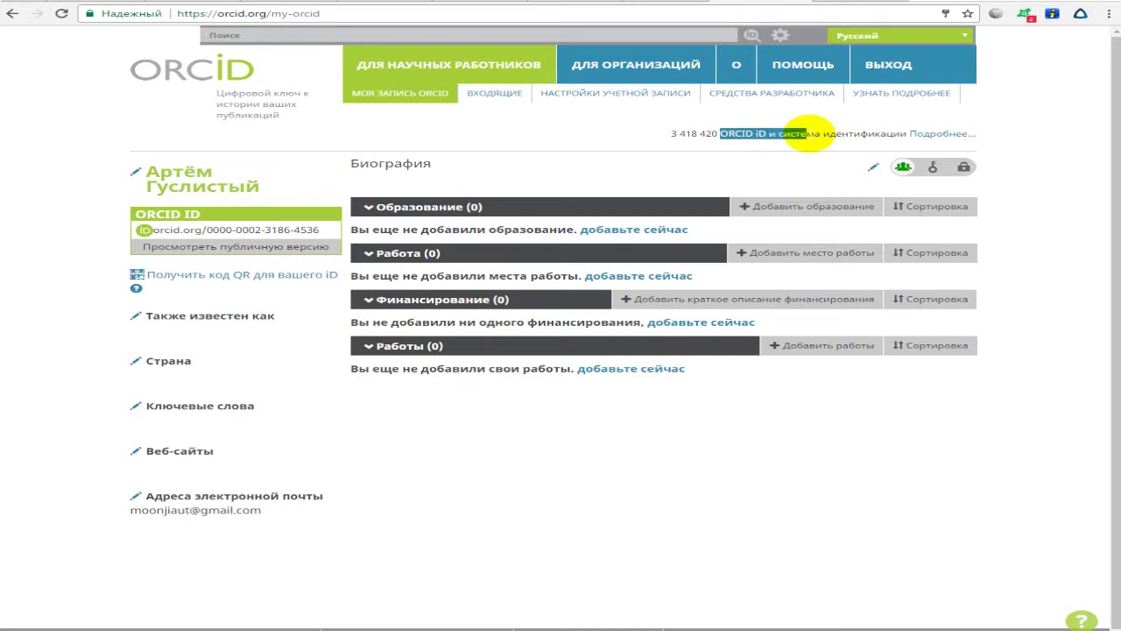
pyautogui.click(813, 136)
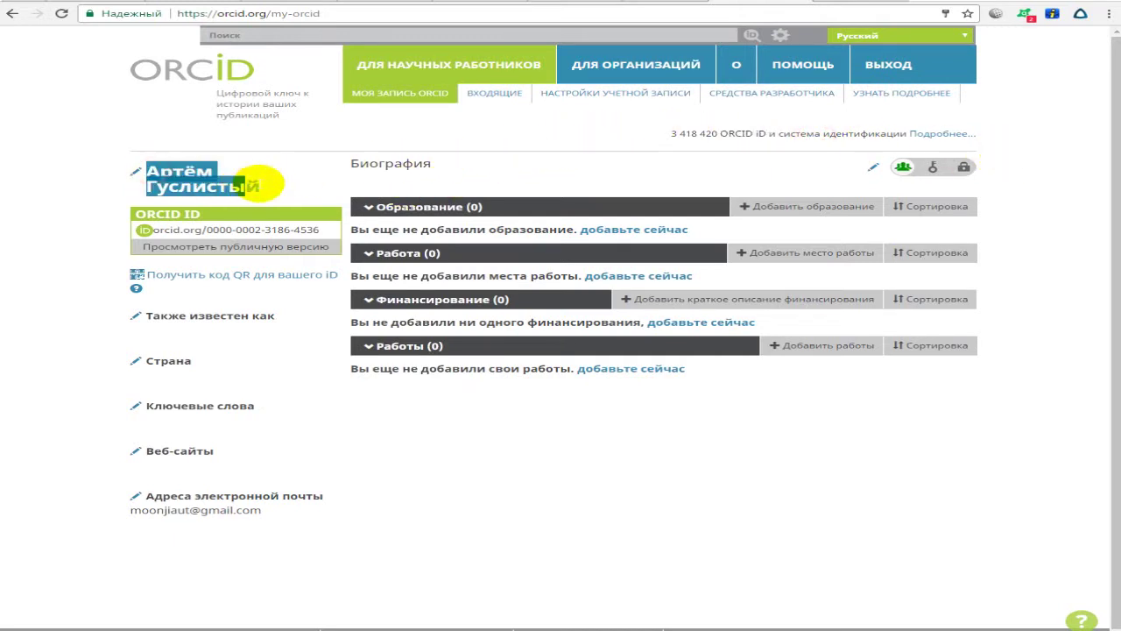
pyautogui.click(271, 182)
# Change the first name's е to ё and save the name.
pyautogui.click(175, 225)
pyautogui.click(179, 184)
pyautogui.press('BackSpace')
pyautogui.press('BackSpace')
pyautogui.write('ём')
pyautogui.click(179, 225)
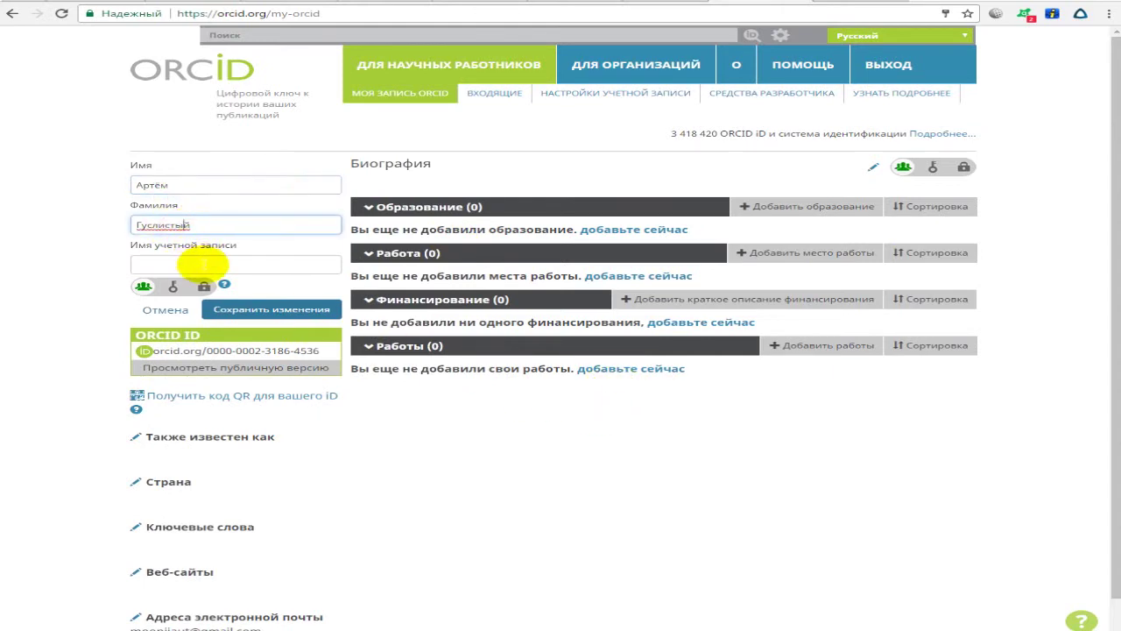
pyautogui.click(219, 263)
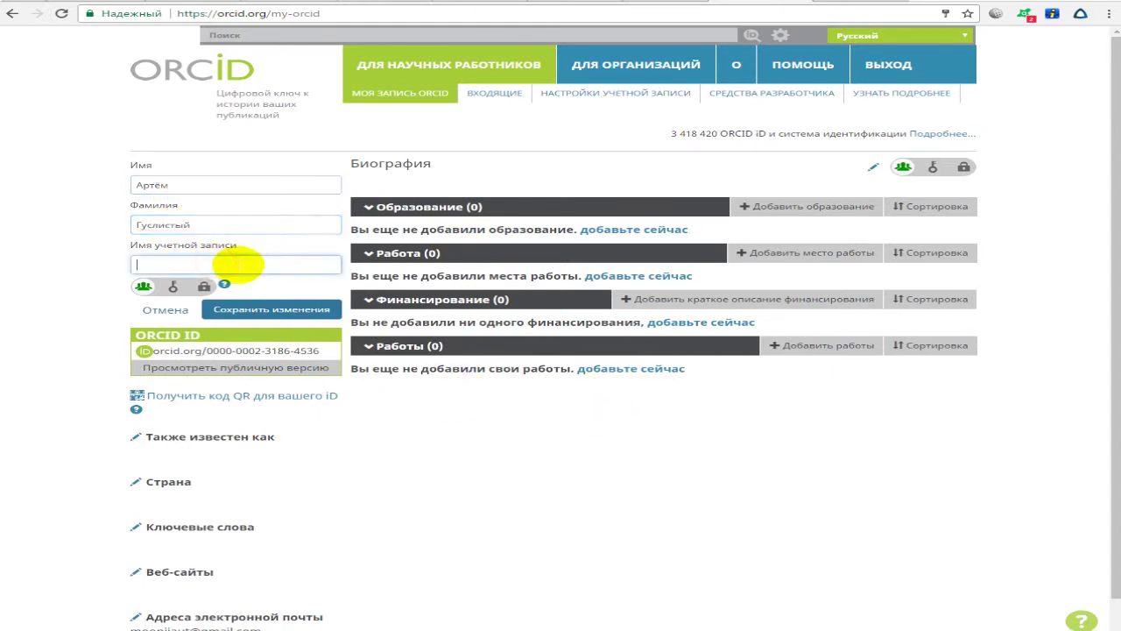
pyautogui.click(408, 393)
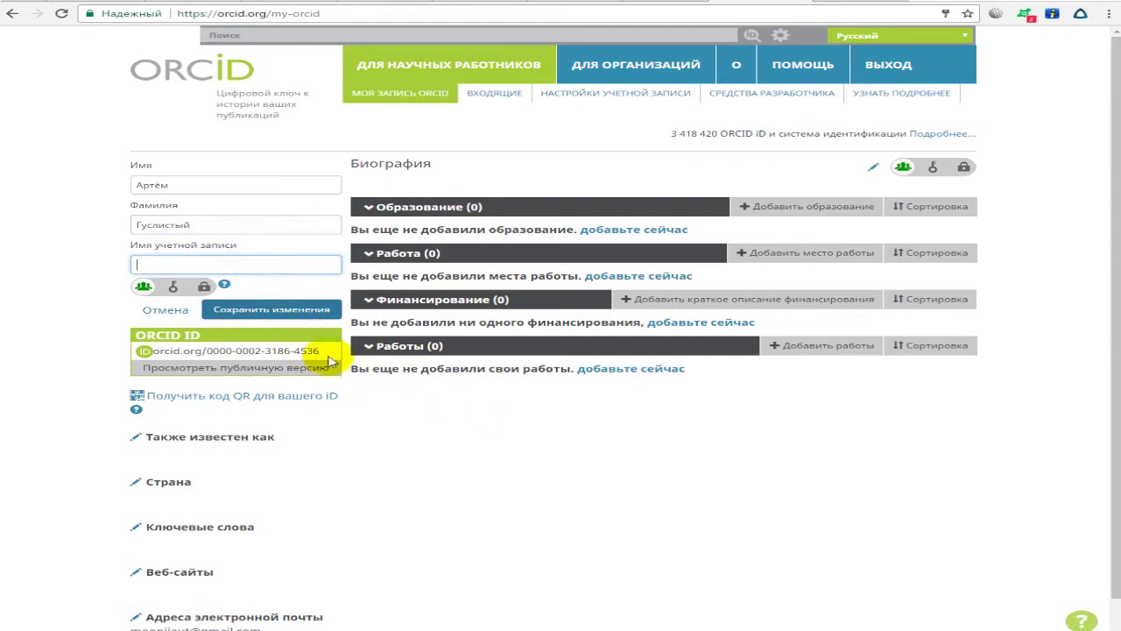
pyautogui.click(274, 312)
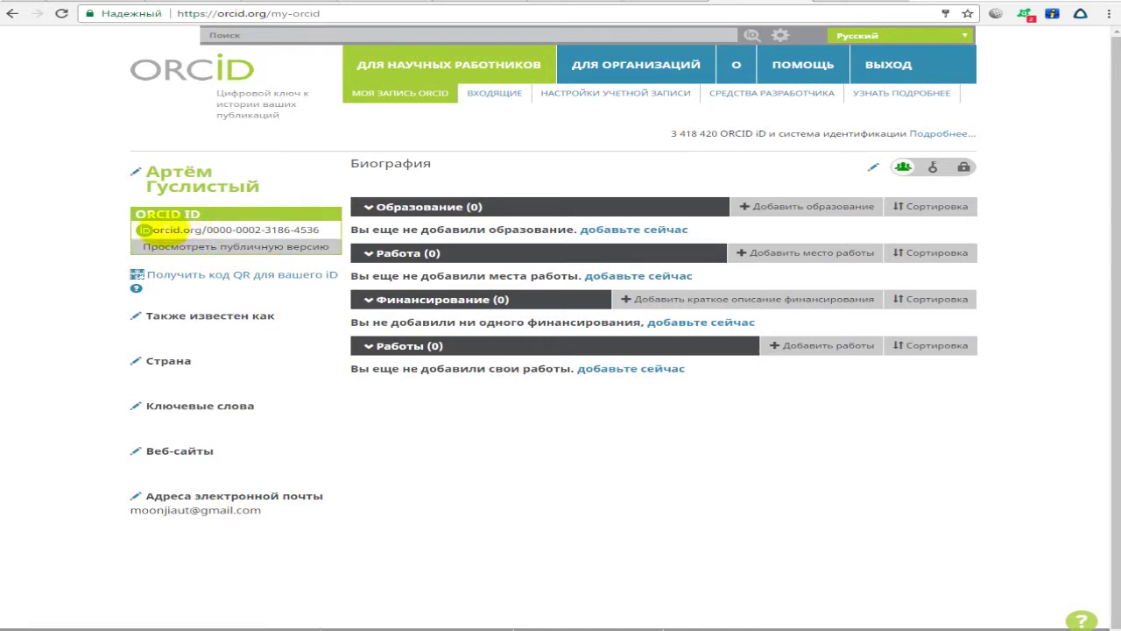
# Copy the record's ORCID iD address into a new browser tab.
pyautogui.moveTo(150, 229); pyautogui.dragTo(320, 229)
pyautogui.click(173, 230)
pyautogui.moveTo(208, 229); pyautogui.dragTo(315, 231)
pyautogui.click(274, 229)
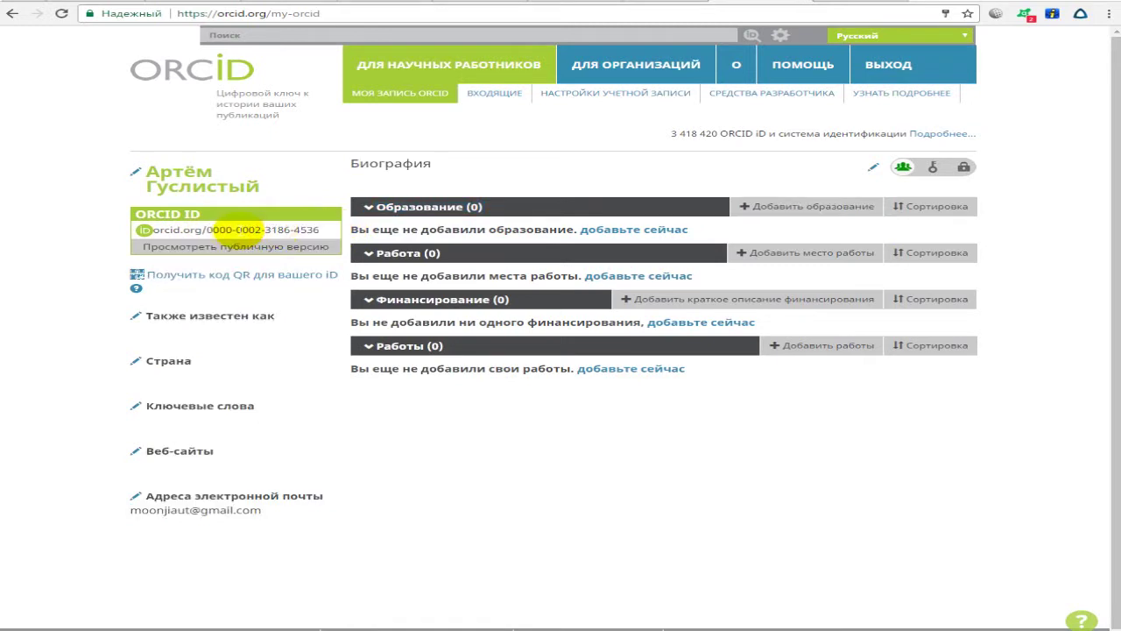
pyautogui.moveTo(263, 230); pyautogui.dragTo(160, 218)
pyautogui.hotkey('ctrl', 'c')
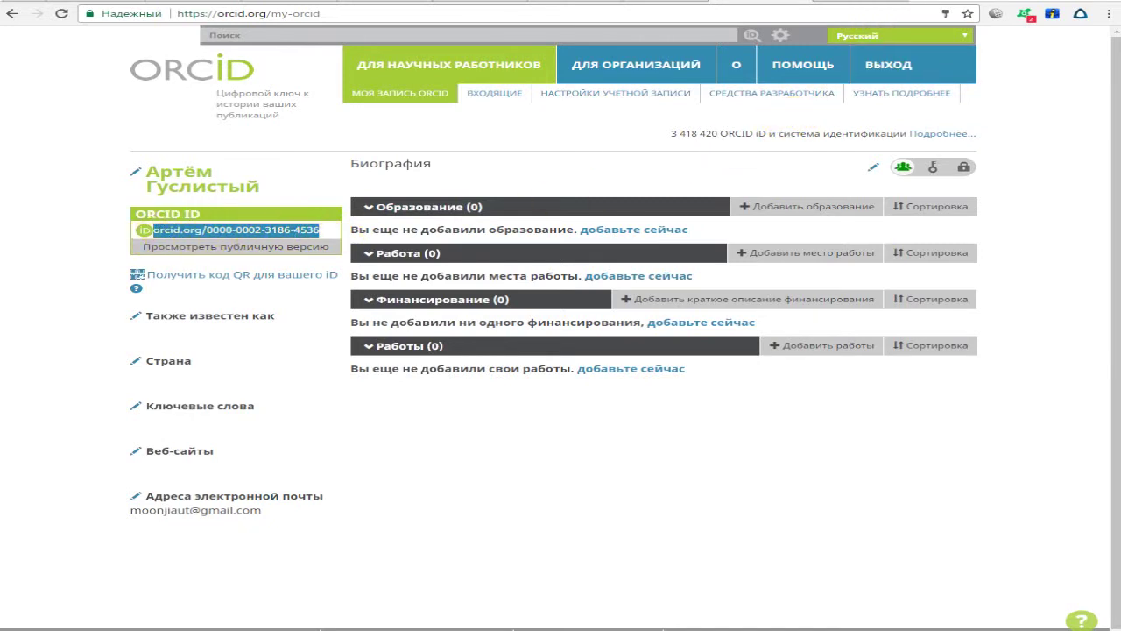
pyautogui.click(887, 8)
pyautogui.hotkey('ctrl', 'v')
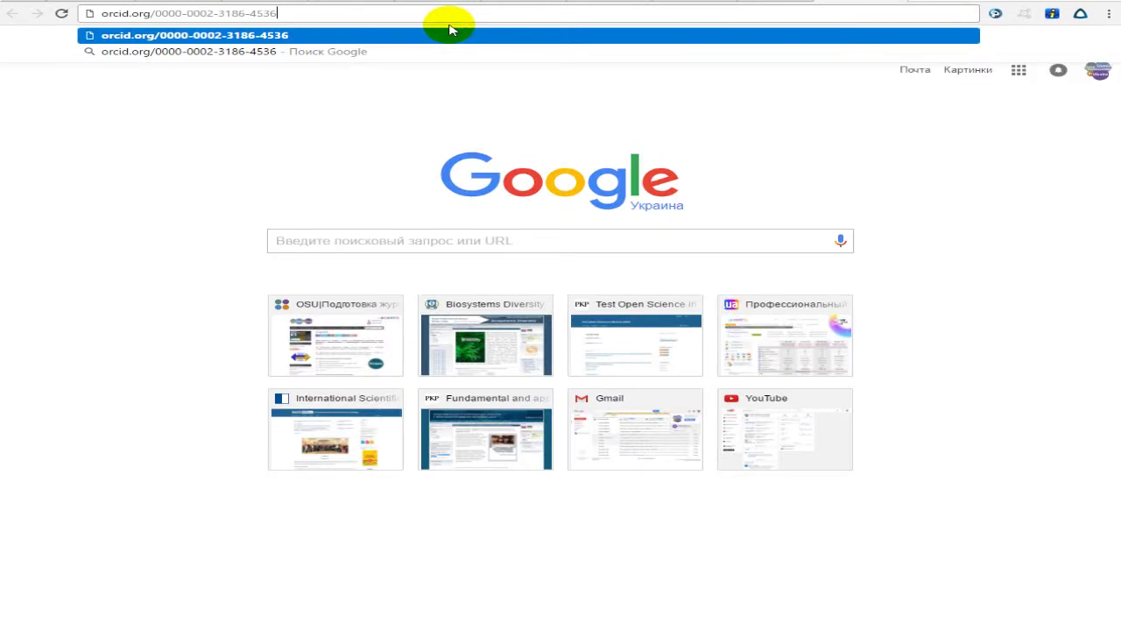
pyautogui.click(449, 33)
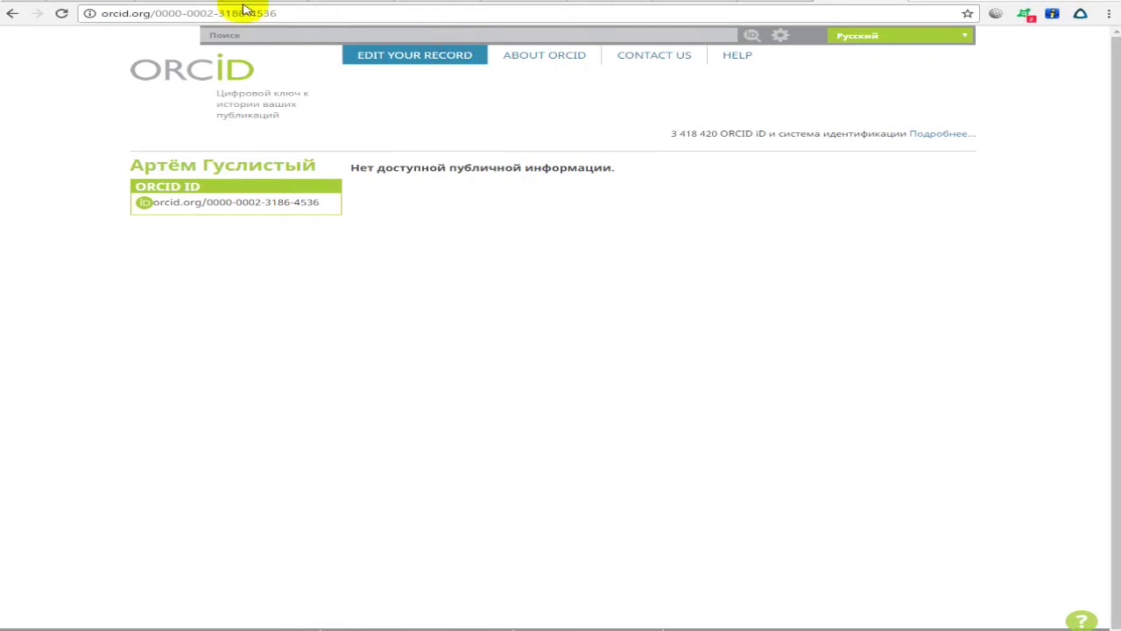
pyautogui.moveTo(352, 168); pyautogui.dragTo(517, 168)
pyautogui.click(633, 180)
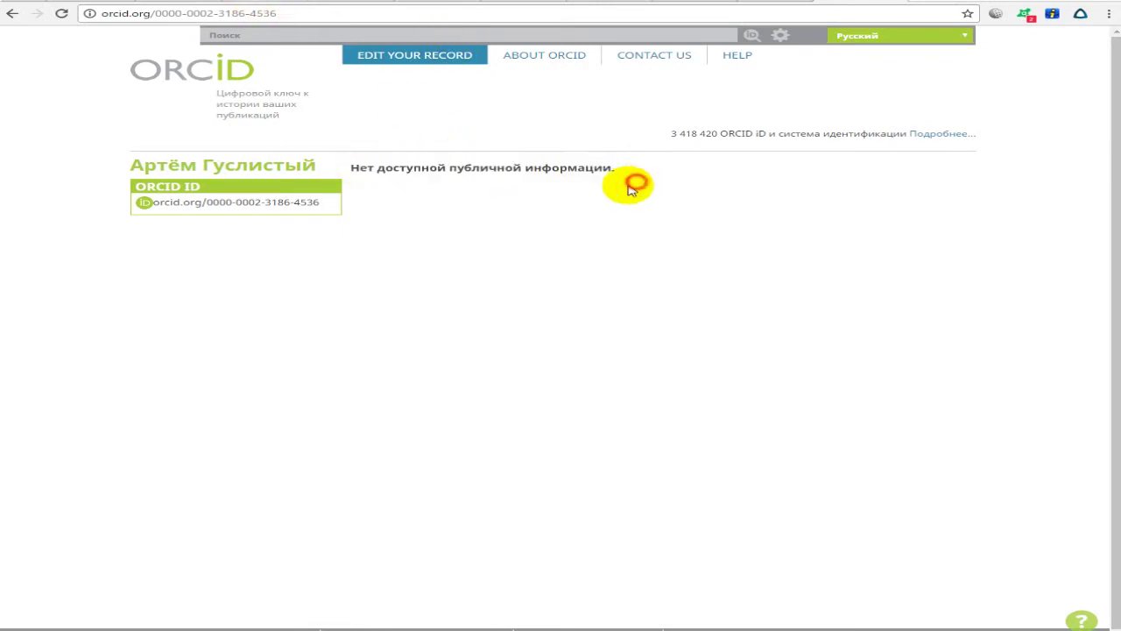
pyautogui.click(887, 2)
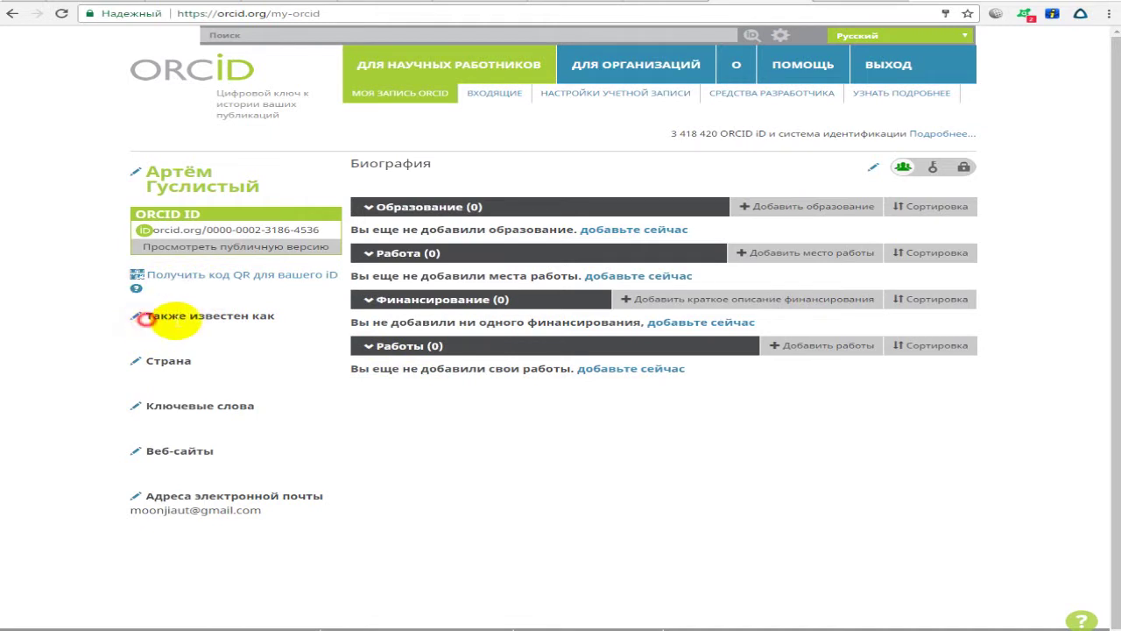
# Open the Также известен как editor and enter the first Latin spelling of the name.
pyautogui.moveTo(143, 317); pyautogui.dragTo(263, 317)
pyautogui.click(268, 320)
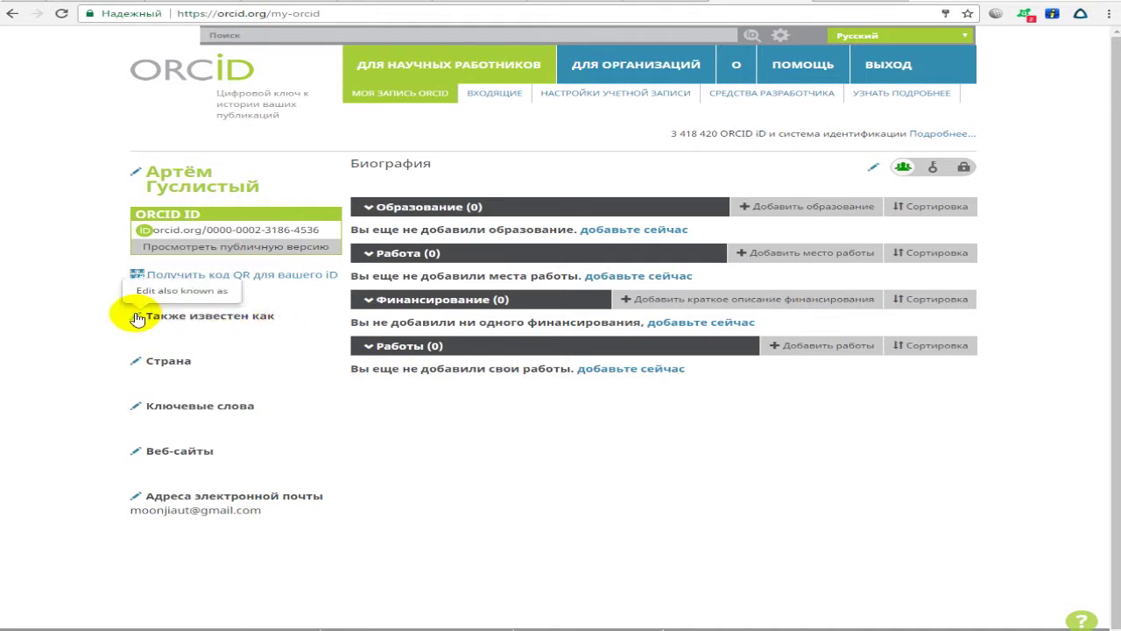
pyautogui.click(136, 318)
pyautogui.click(363, 245)
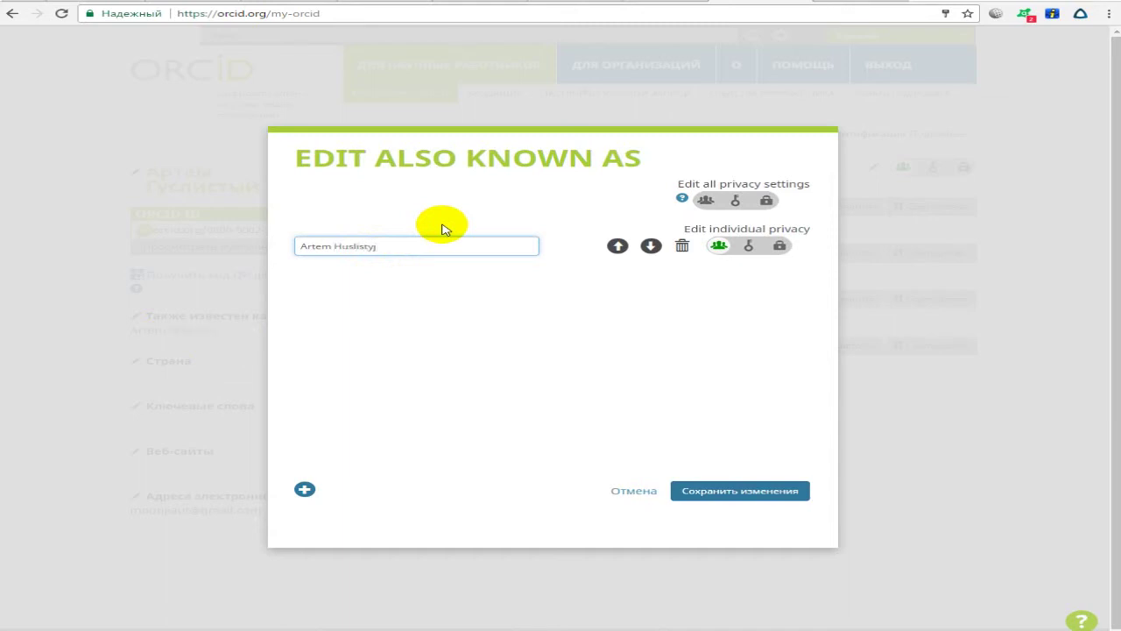
pyautogui.click(601, 336)
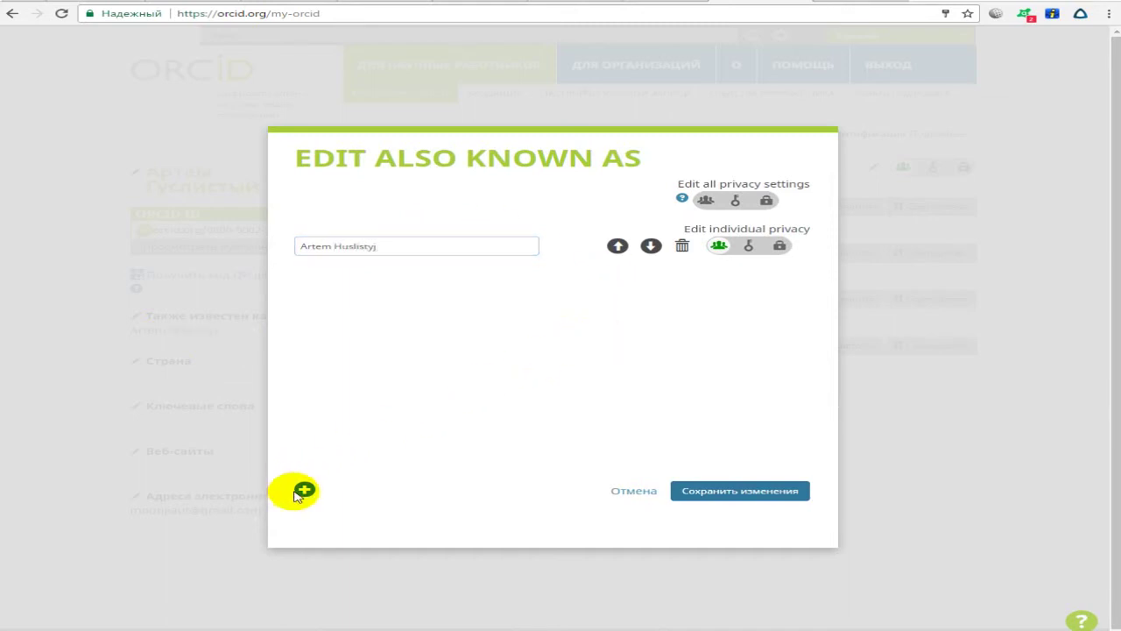
pyautogui.click(395, 244)
pyautogui.click(515, 324)
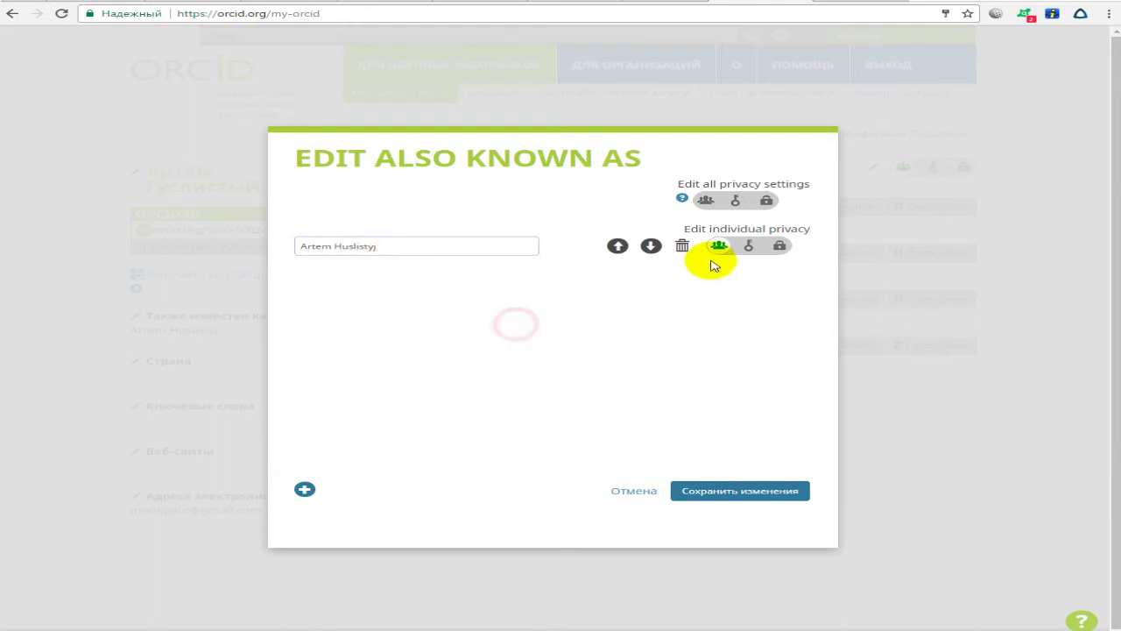
pyautogui.moveTo(720, 249)
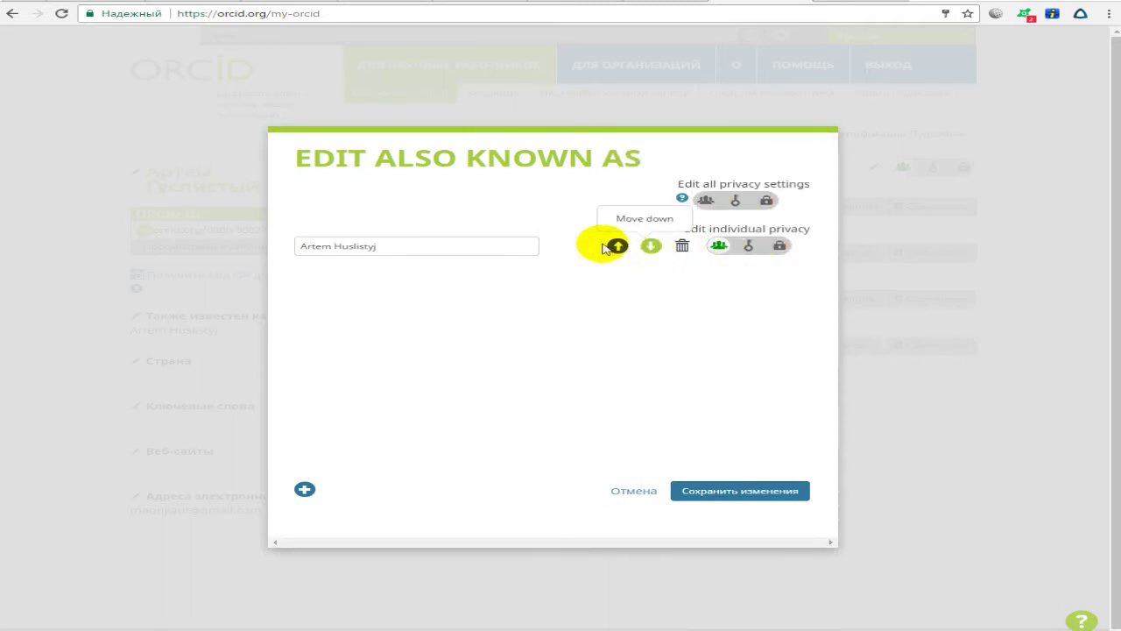
# Add three more rows with further Latin spellings of the researcher's name.
pyautogui.click(309, 491)
pyautogui.click(358, 295)
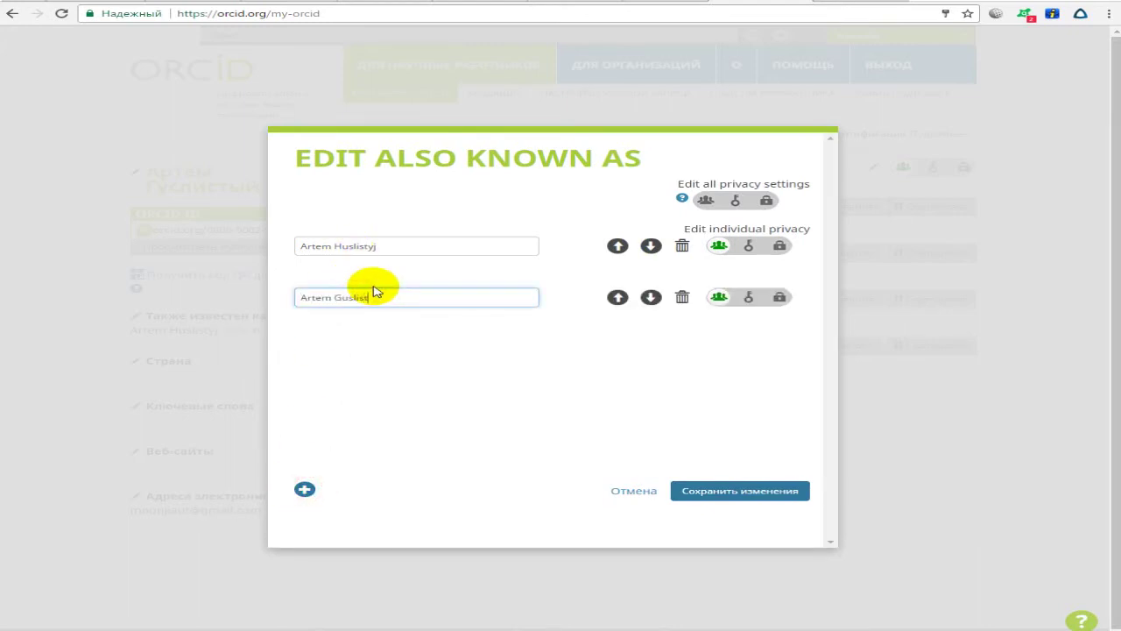
pyautogui.click(307, 489)
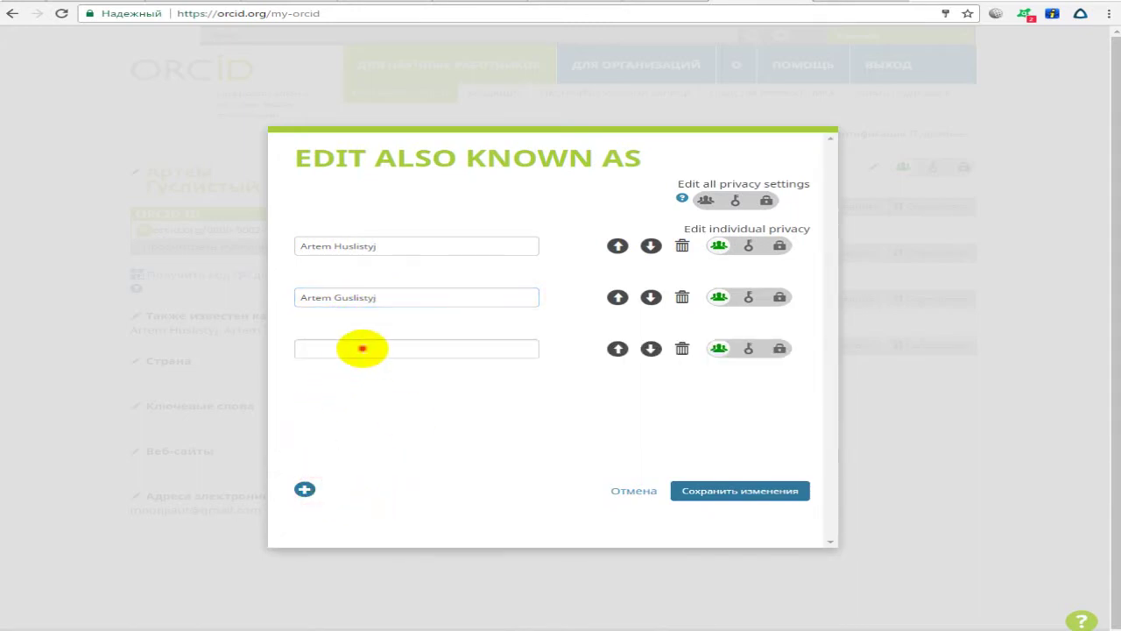
pyautogui.click(362, 348)
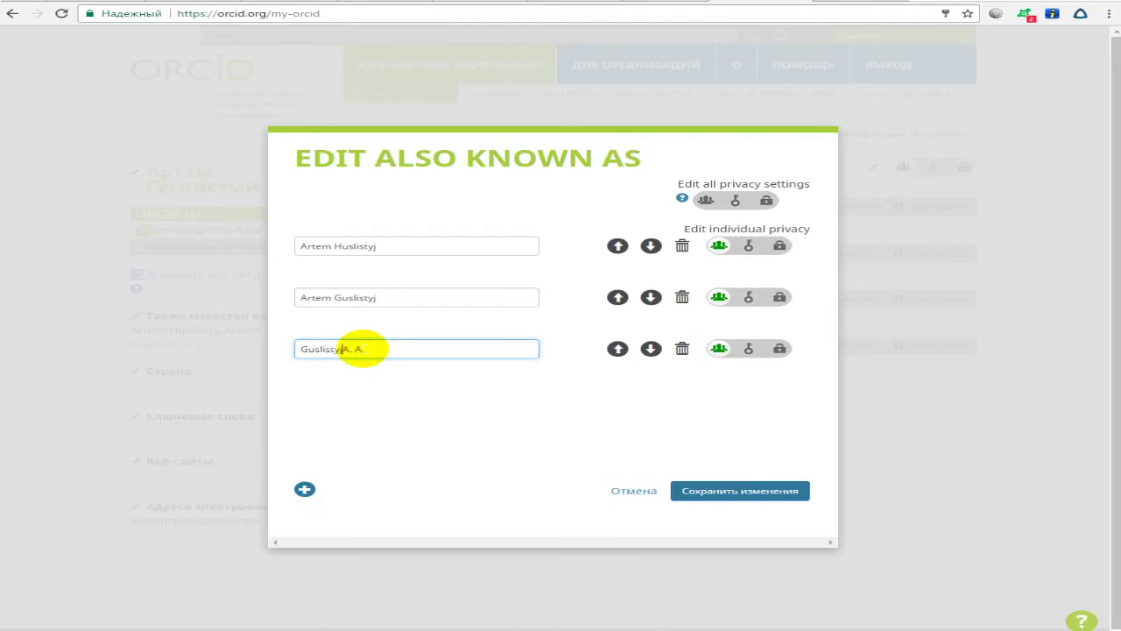
pyautogui.click(305, 489)
pyautogui.click(326, 402)
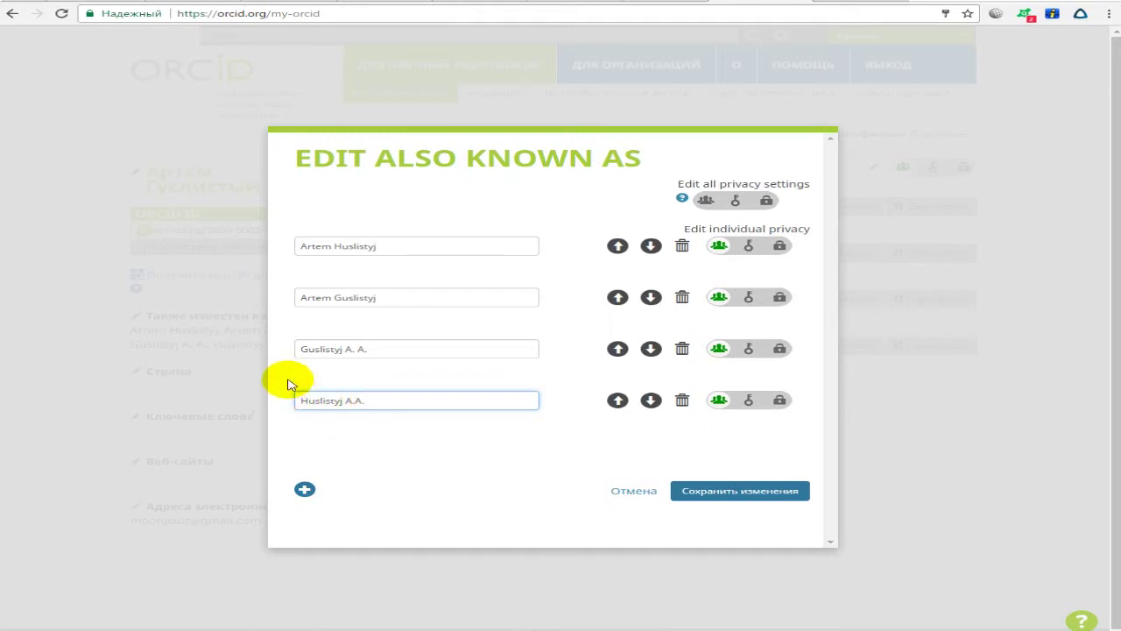
pyautogui.click(368, 422)
pyautogui.click(380, 403)
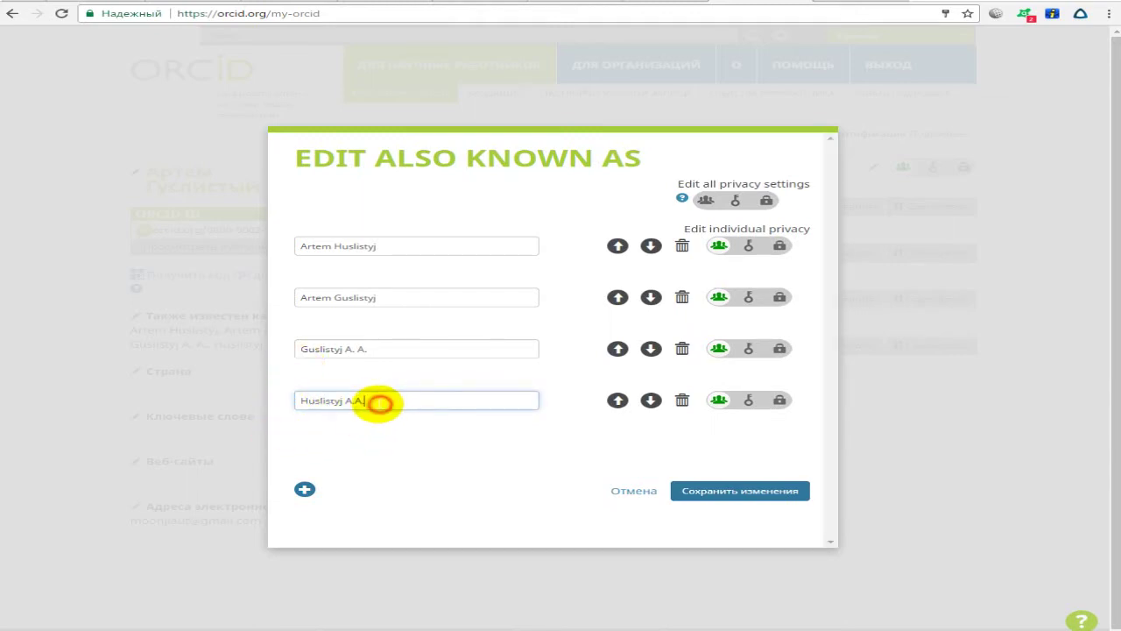
pyautogui.click(360, 421)
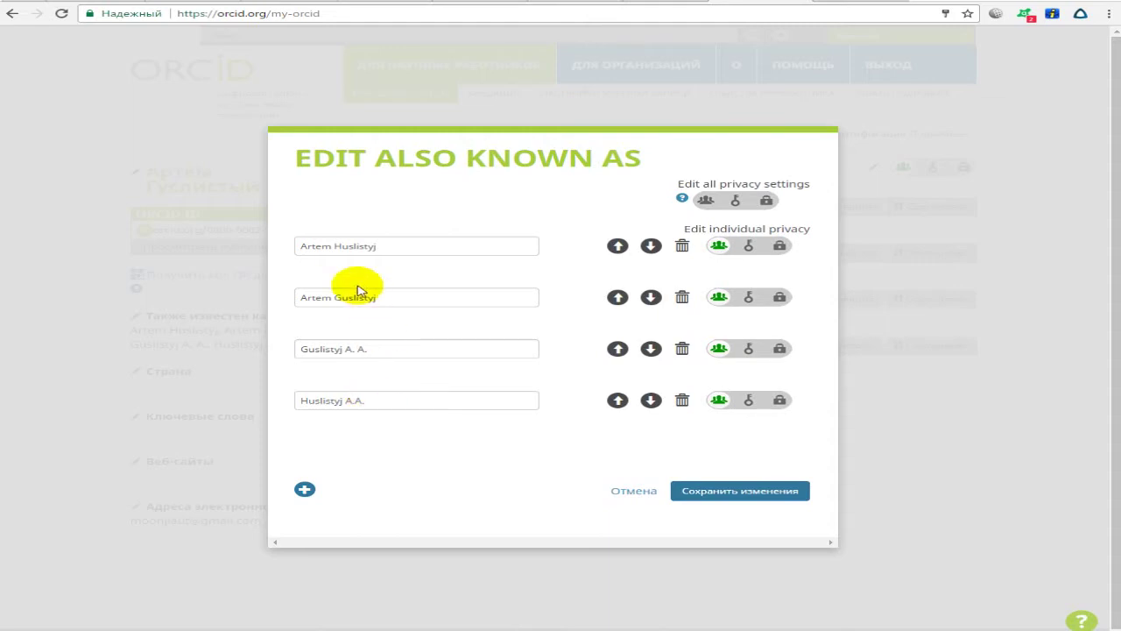
# Add a fifth name-variant row and review the existing spellings.
pyautogui.moveTo(401, 246); pyautogui.dragTo(233, 250)
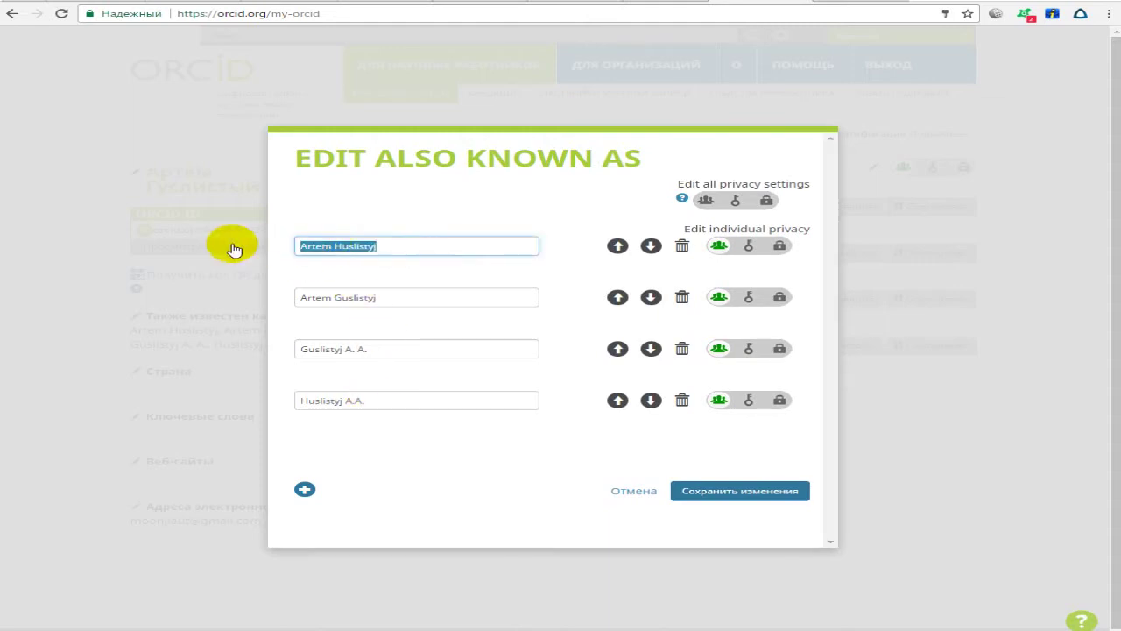
pyautogui.click(388, 246)
pyautogui.click(322, 419)
pyautogui.moveTo(326, 401); pyautogui.dragTo(430, 448)
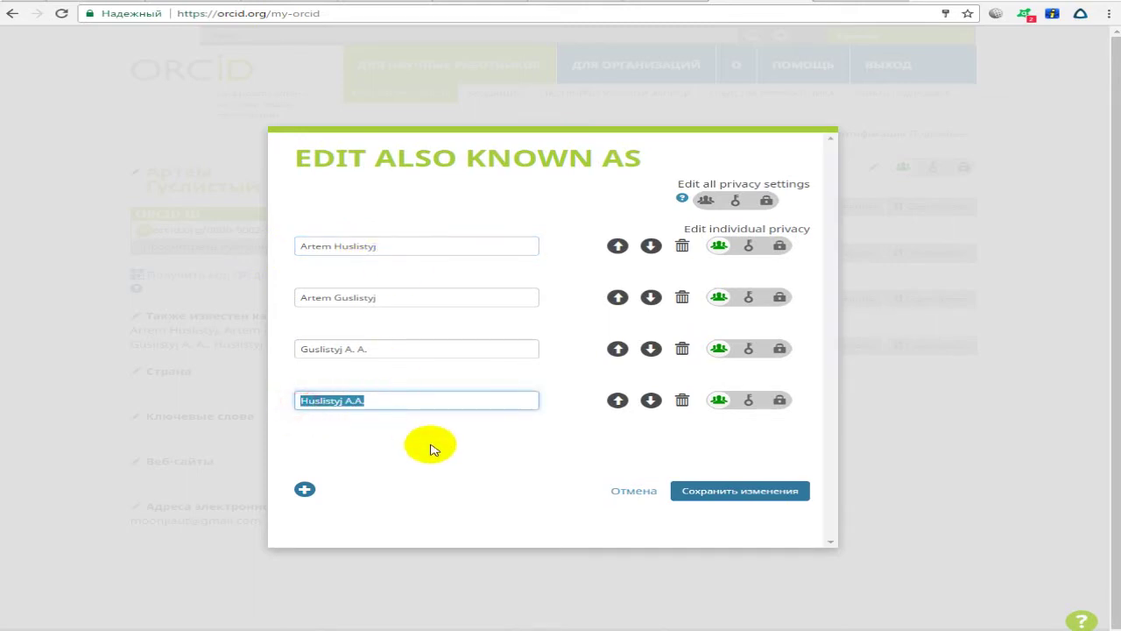
pyautogui.click(304, 488)
pyautogui.click(343, 454)
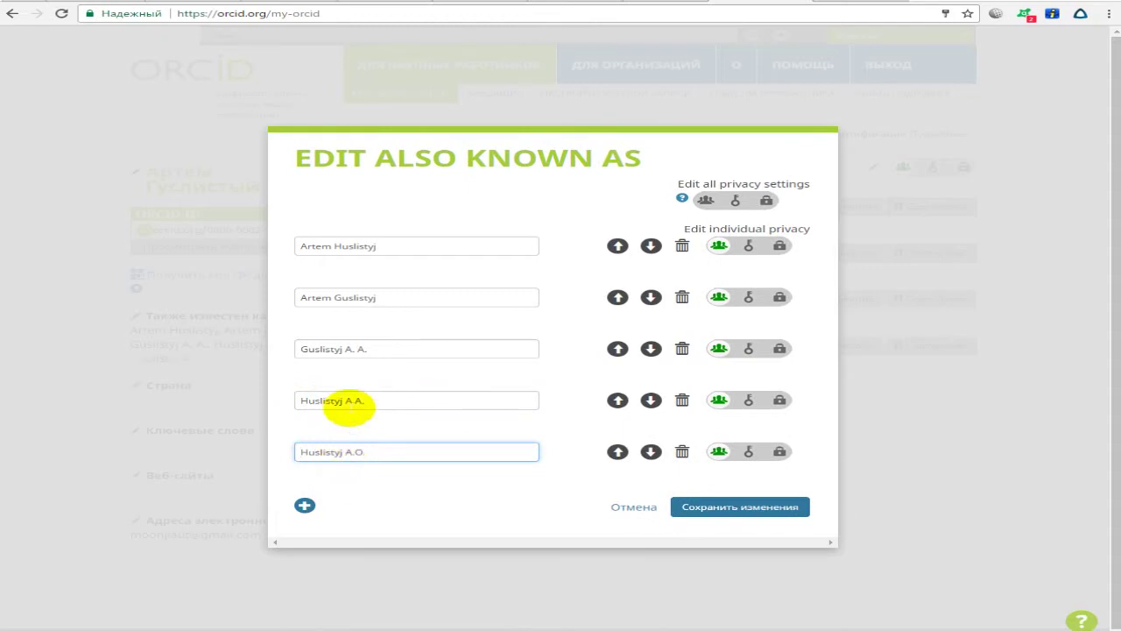
pyautogui.click(438, 496)
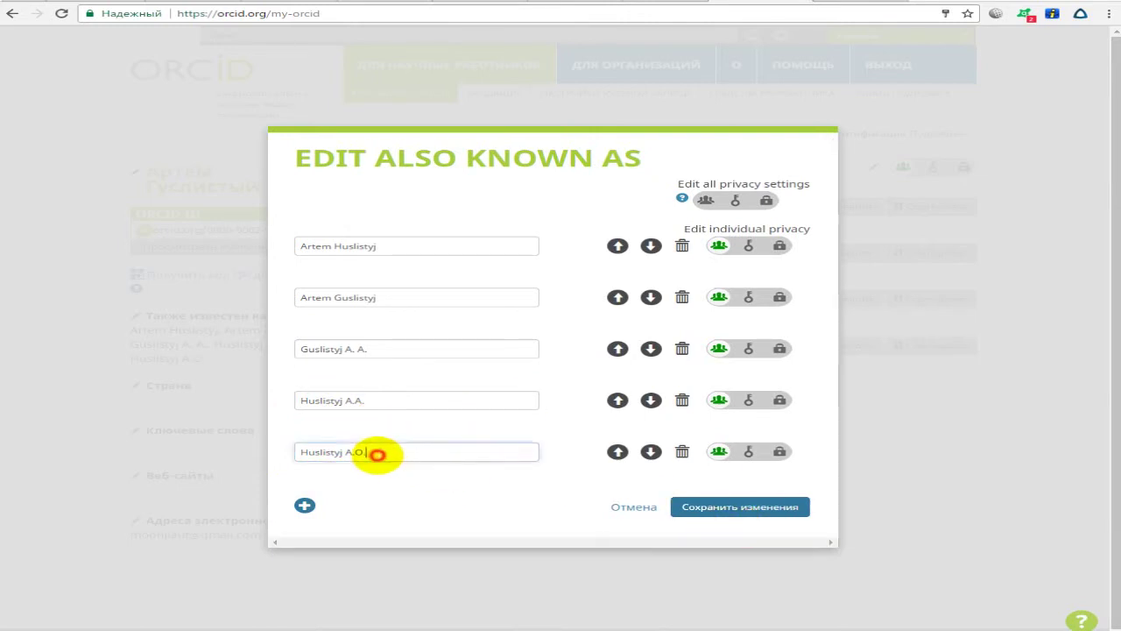
pyautogui.moveTo(375, 452); pyautogui.dragTo(237, 451)
pyautogui.click(372, 400)
pyautogui.moveTo(316, 401); pyautogui.dragTo(302, 400)
pyautogui.moveTo(413, 453); pyautogui.dragTo(271, 450)
pyautogui.click(370, 400)
pyautogui.click(334, 350)
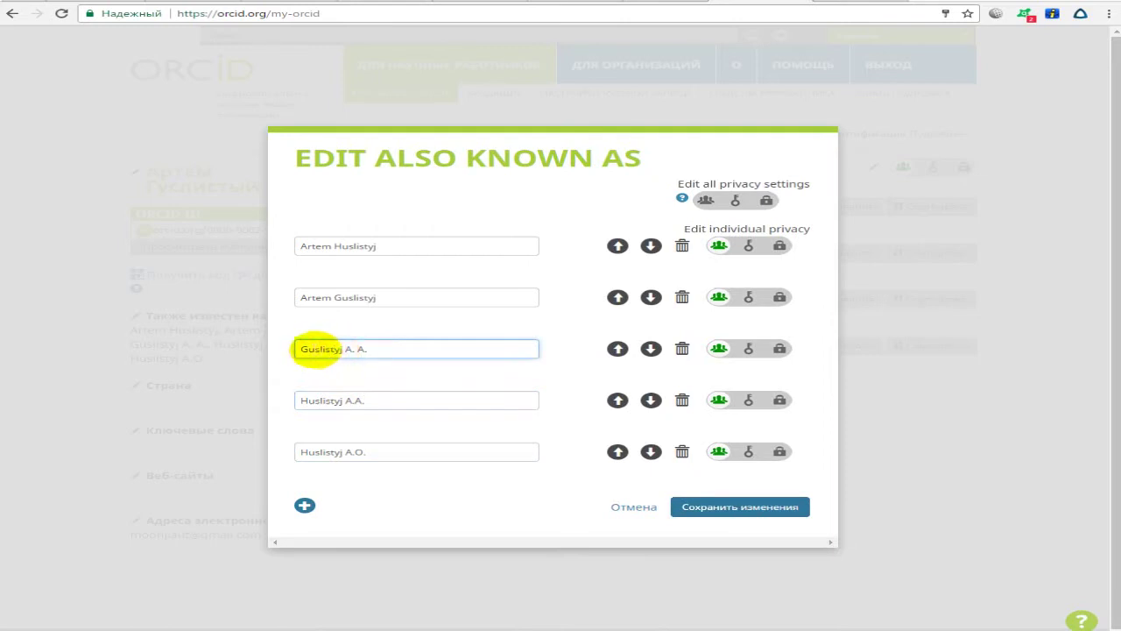
pyautogui.moveTo(333, 298); pyautogui.dragTo(341, 298)
pyautogui.click(318, 245)
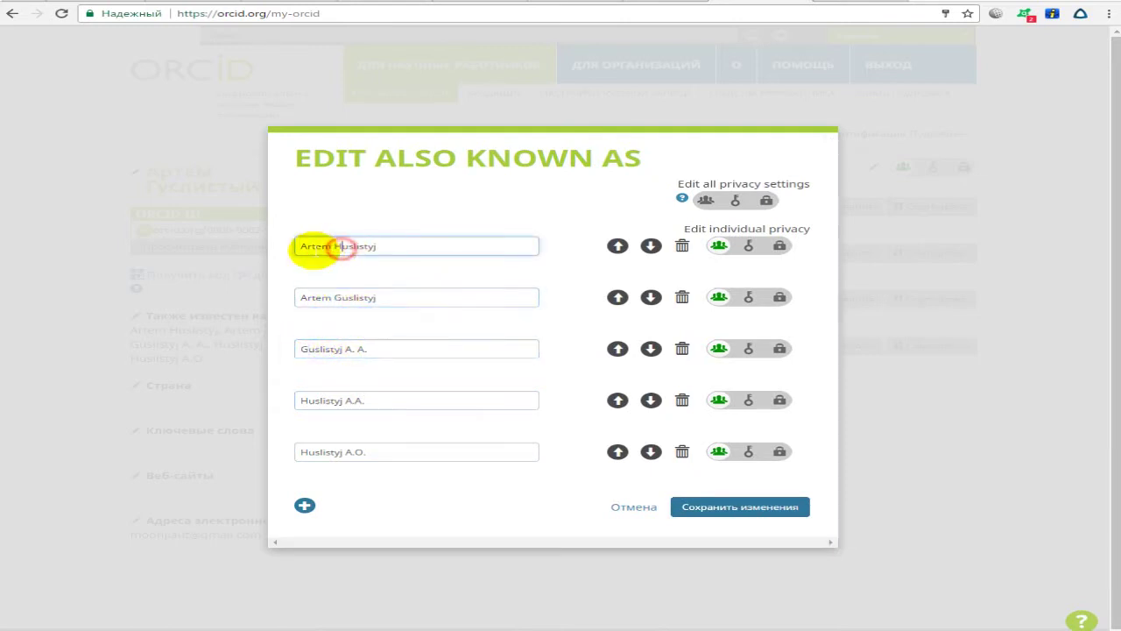
# Add a sixth name variant and save the alternative-names list.
pyautogui.click(304, 506)
pyautogui.click(340, 497)
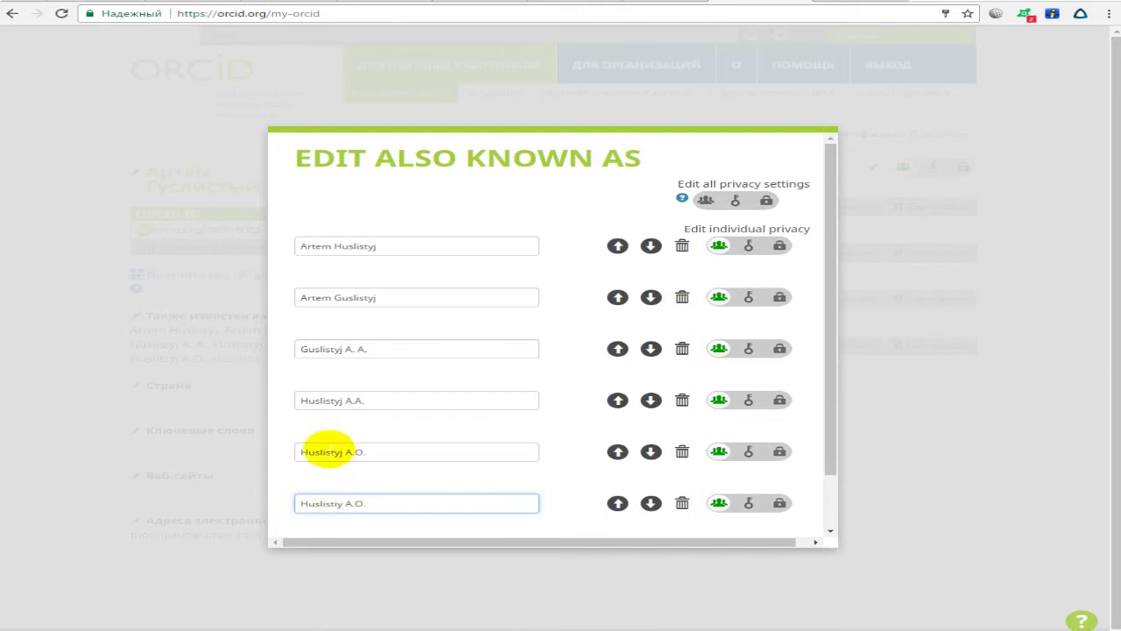
pyautogui.scroll(-2, 508, 430)
pyautogui.scroll(2, 473, 200)
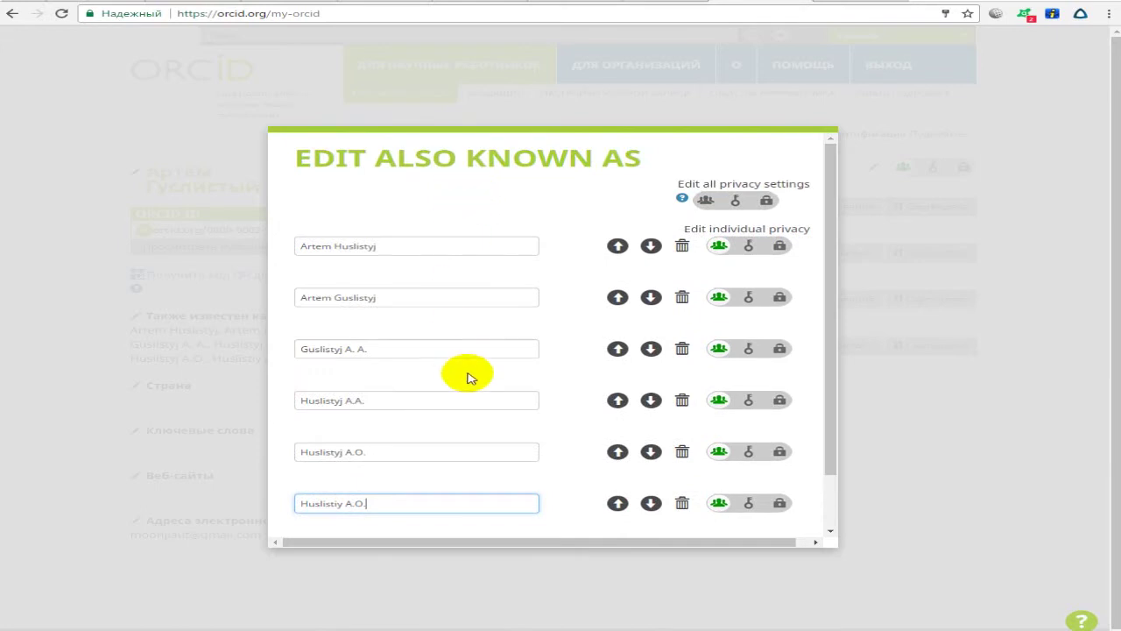
pyautogui.scroll(-2, 491, 429)
pyautogui.scroll(2, 458, 288)
pyautogui.scroll(-2, 488, 325)
pyautogui.click(726, 496)
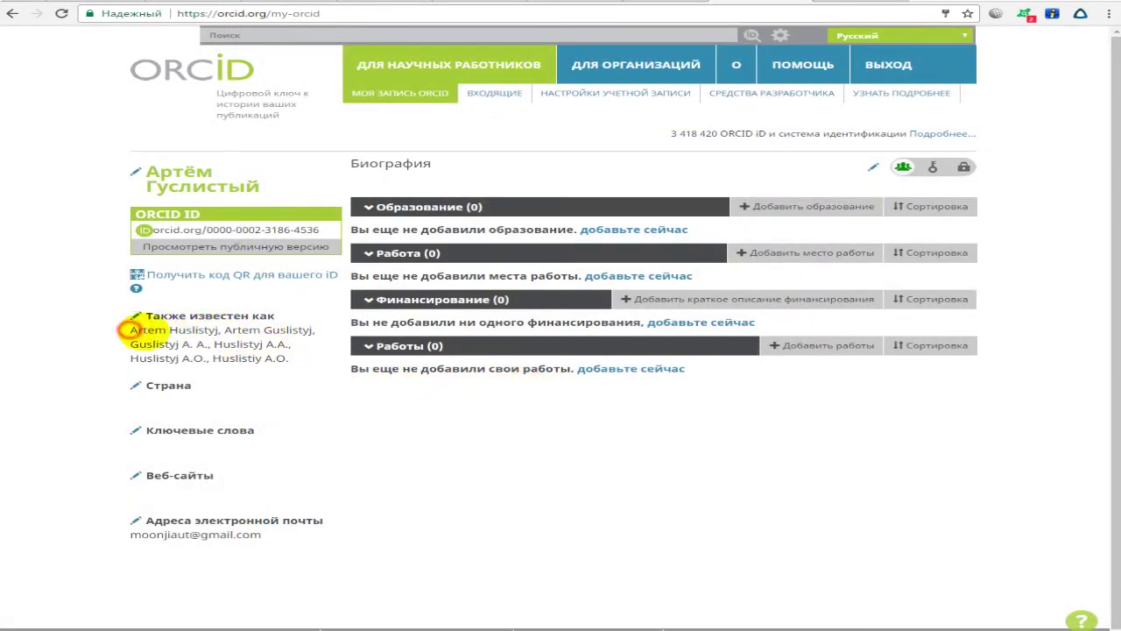
# Check the saved alternative names, then try to edit the country.
pyautogui.moveTo(130, 330); pyautogui.dragTo(307, 363)
pyautogui.click(308, 366)
pyautogui.moveTo(147, 330); pyautogui.dragTo(260, 357)
pyautogui.click(293, 365)
pyautogui.moveTo(147, 329); pyautogui.dragTo(210, 345)
pyautogui.click(277, 375)
pyautogui.click(134, 385)
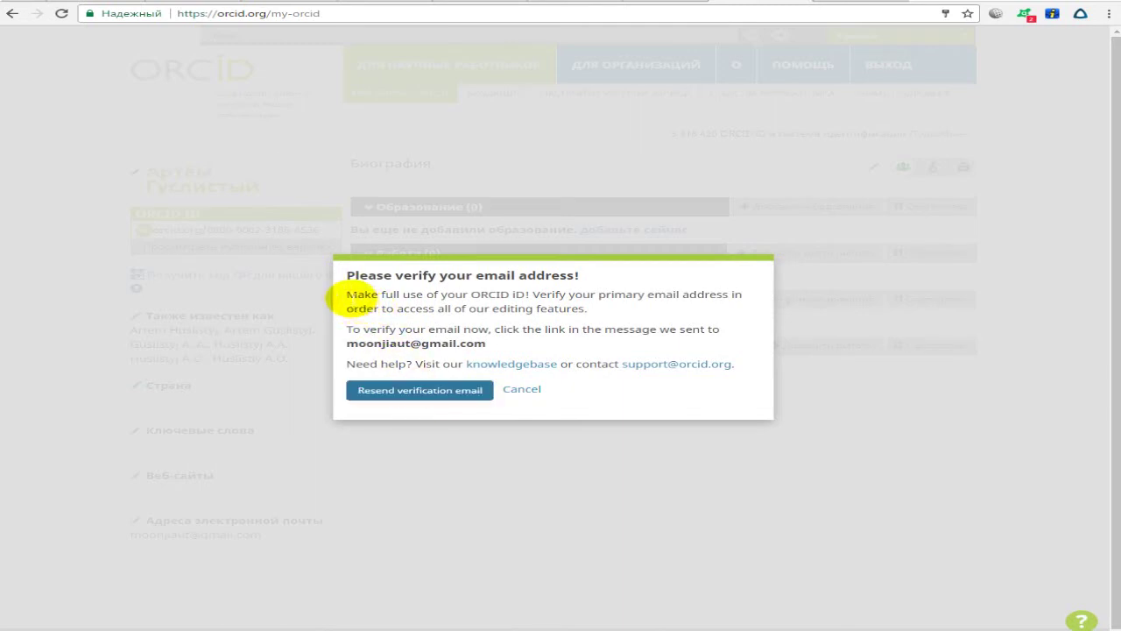
# Read the verify-your-email message and switch to the Gmail tab.
pyautogui.moveTo(349, 295); pyautogui.dragTo(496, 337)
pyautogui.click(442, 308)
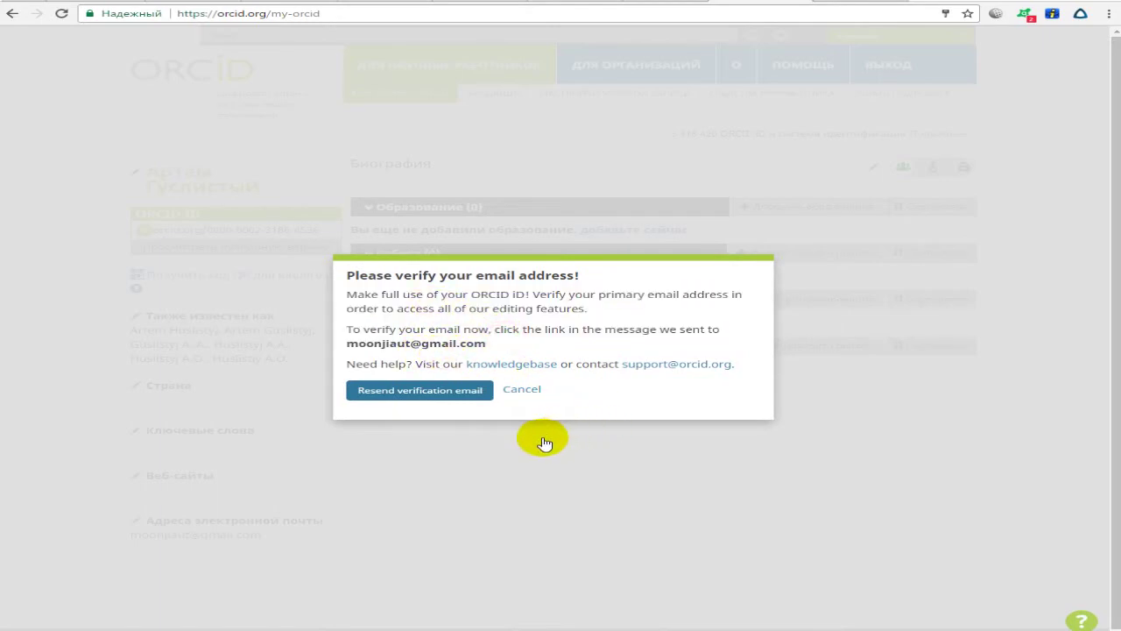
pyautogui.click(762, 2)
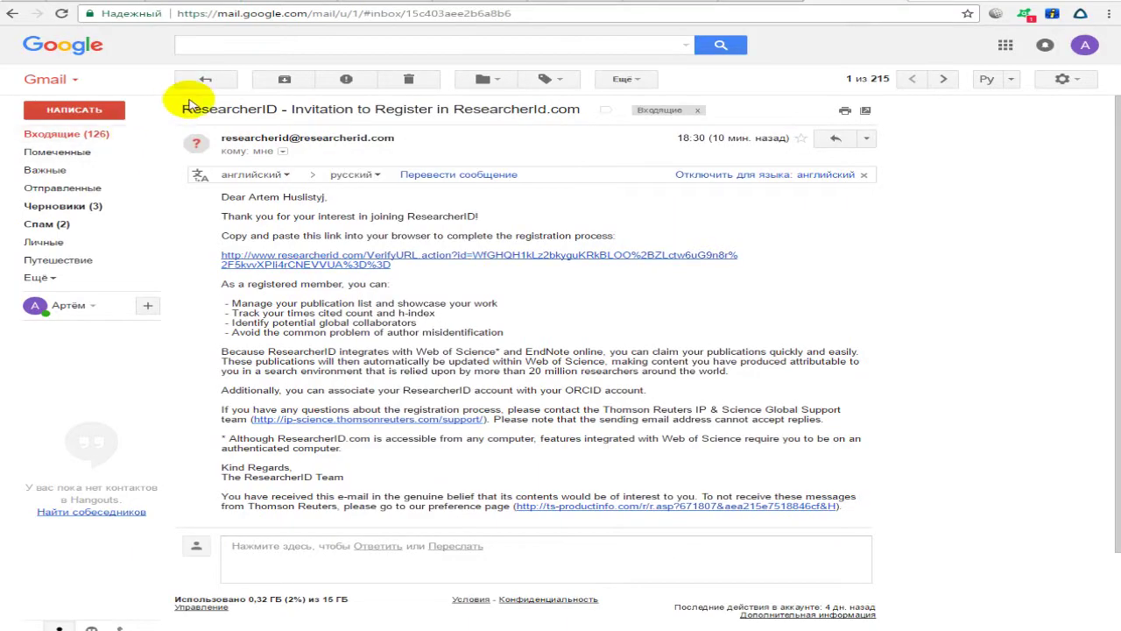
# Open the ORCID welcome email from the inbox and confirm the e-mail address.
pyautogui.click(93, 142)
pyautogui.click(494, 142)
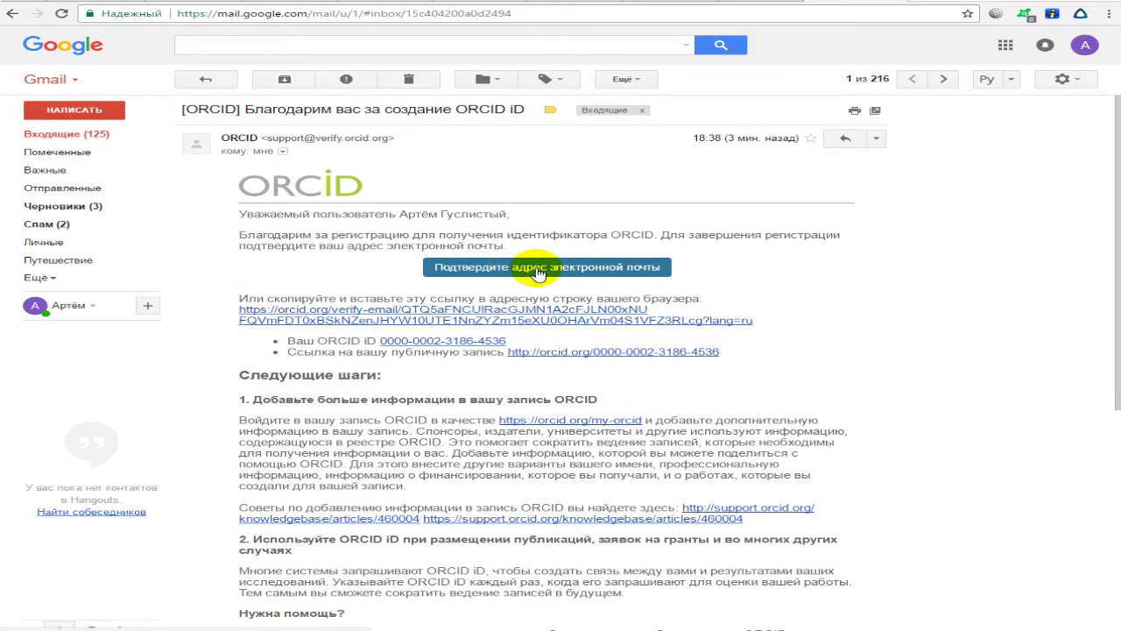
pyautogui.click(532, 268)
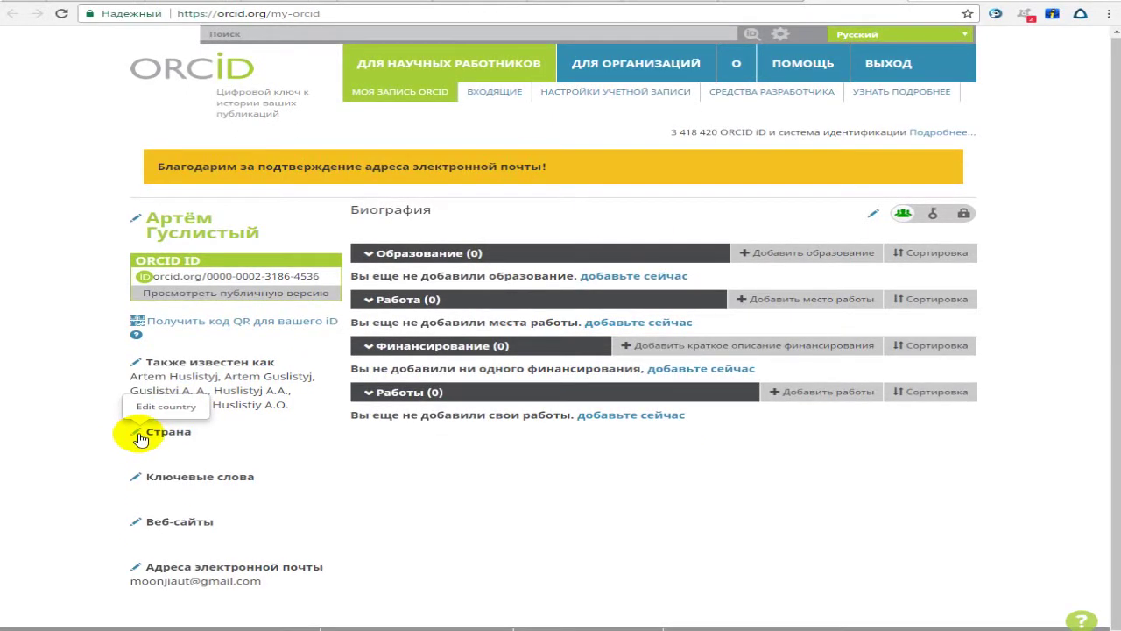
# Set the record's country to Украина, then begin a new keyword entry.
pyautogui.click(139, 436)
pyautogui.click(465, 261)
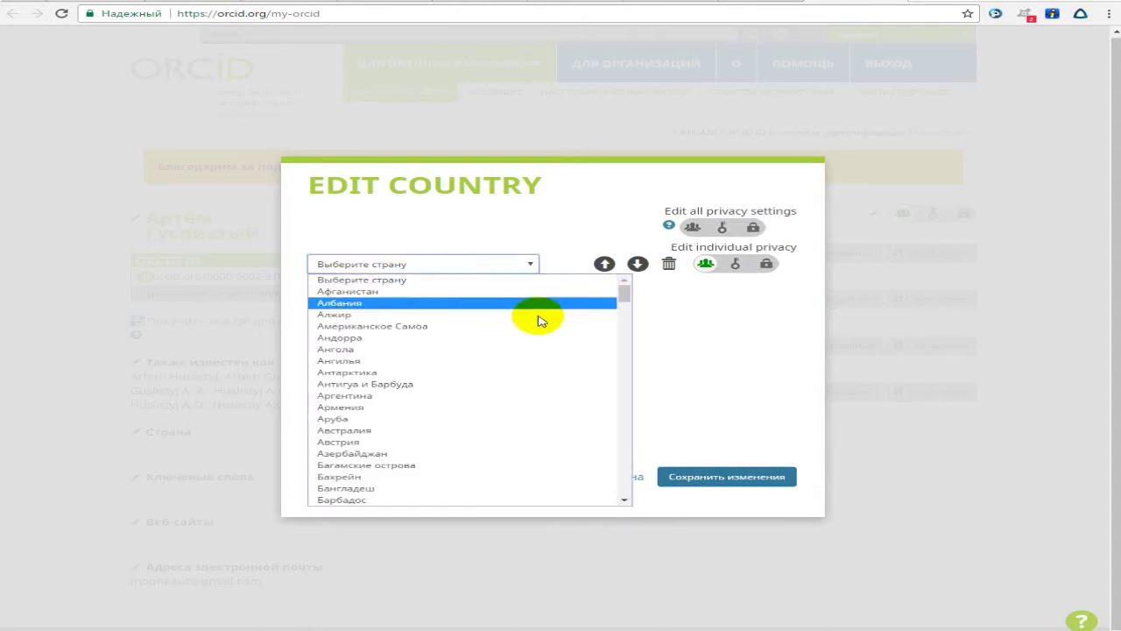
pyautogui.moveTo(622, 292); pyautogui.dragTo(608, 490)
pyautogui.click(389, 304)
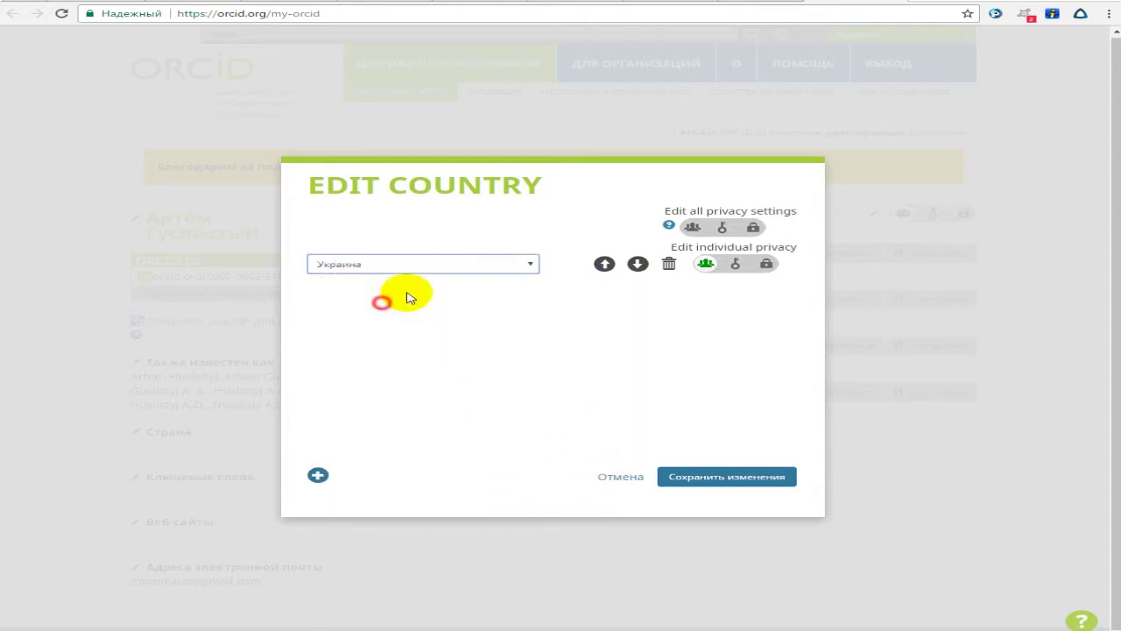
pyautogui.click(716, 480)
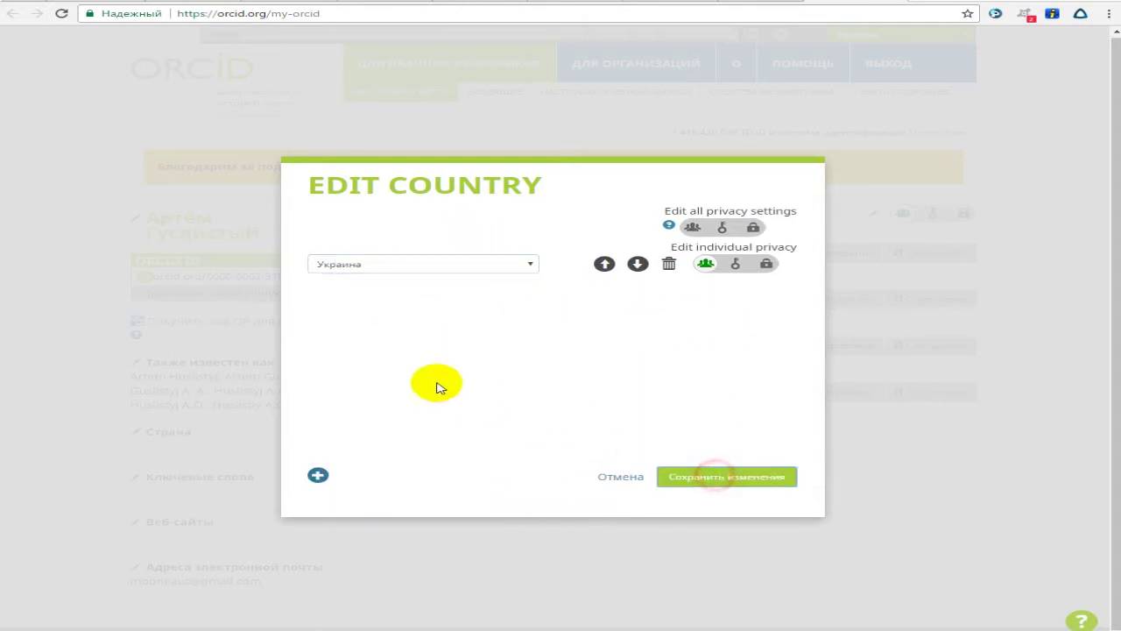
pyautogui.click(137, 430)
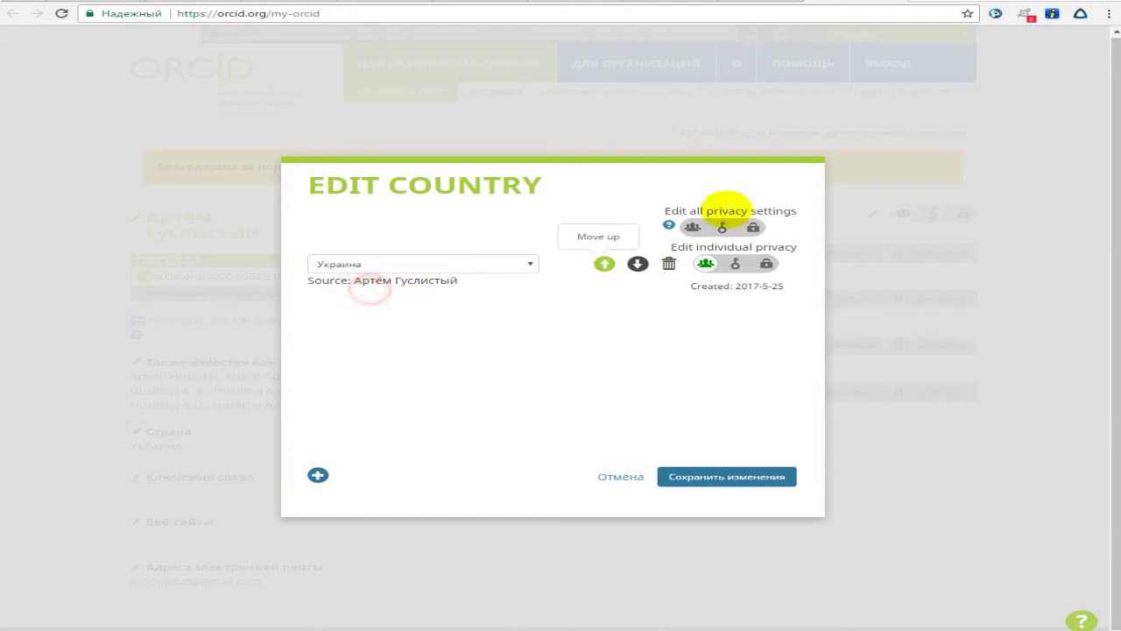
pyautogui.click(696, 481)
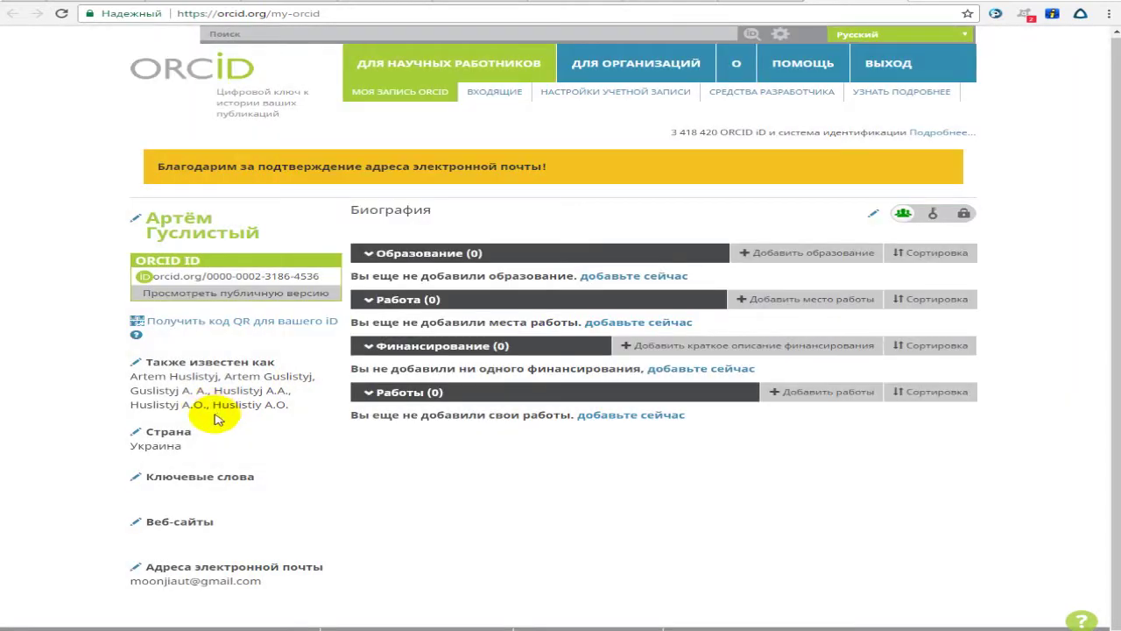
pyautogui.click(135, 476)
pyautogui.click(452, 260)
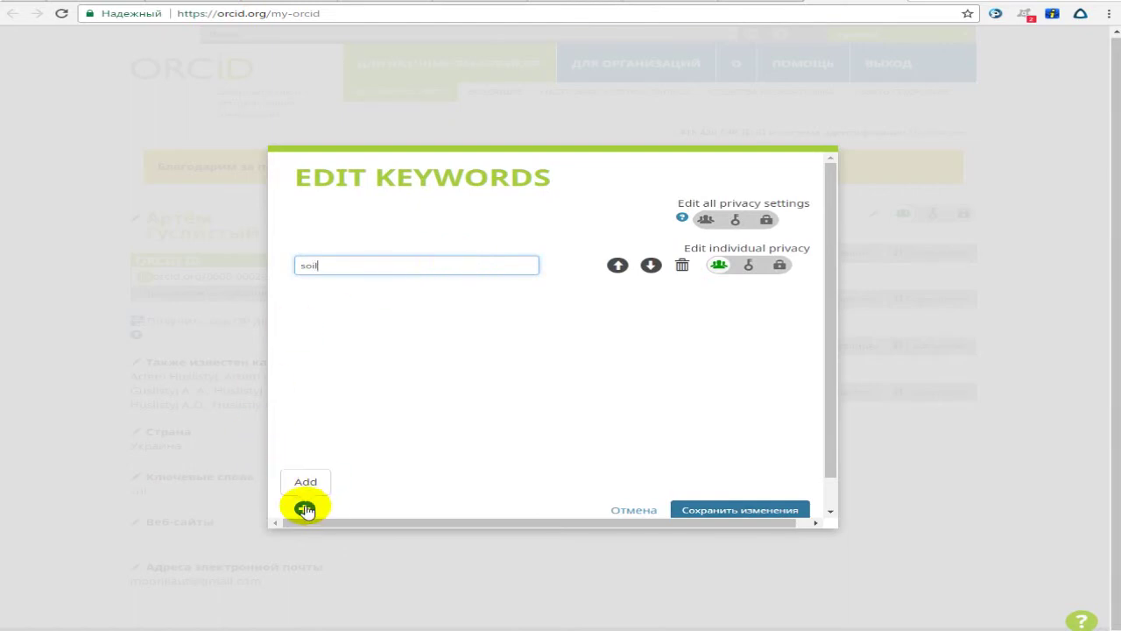
# Save the keyword 'soil', then try the website description and URL fields.
pyautogui.scroll(-1, 560, 429)
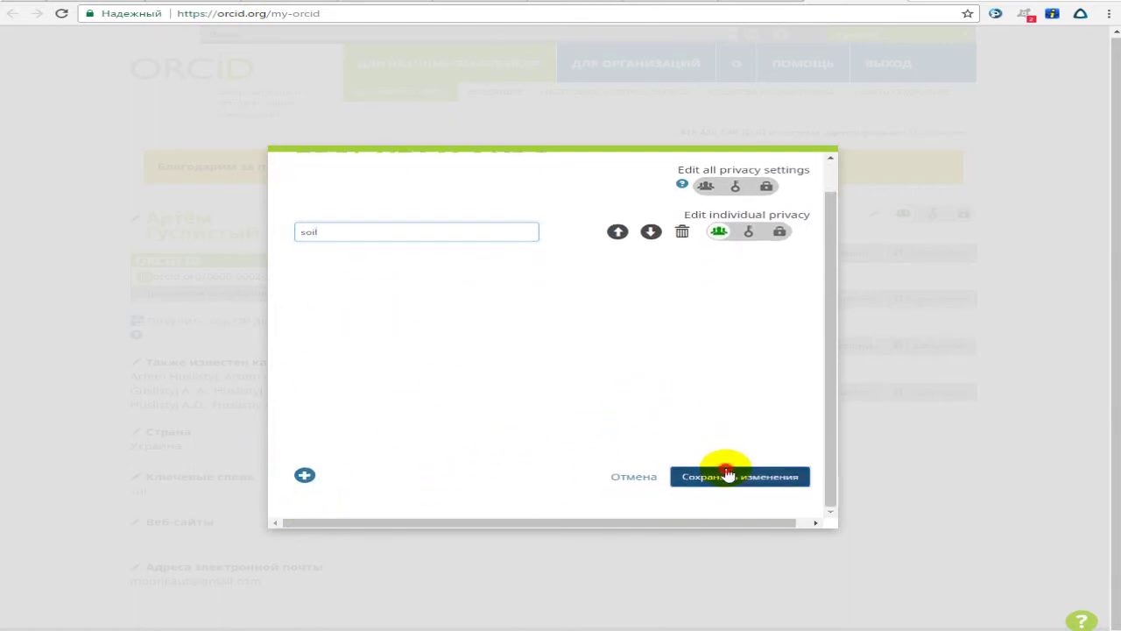
pyautogui.click(727, 474)
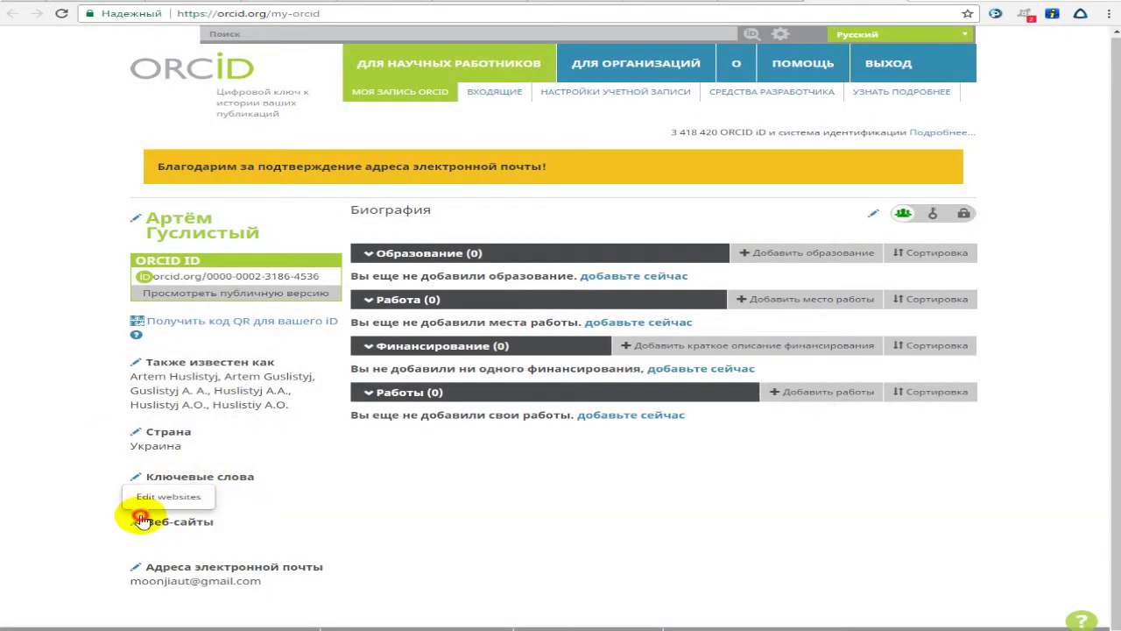
pyautogui.click(142, 520)
pyautogui.click(345, 245)
pyautogui.click(357, 265)
pyautogui.click(361, 262)
pyautogui.click(359, 246)
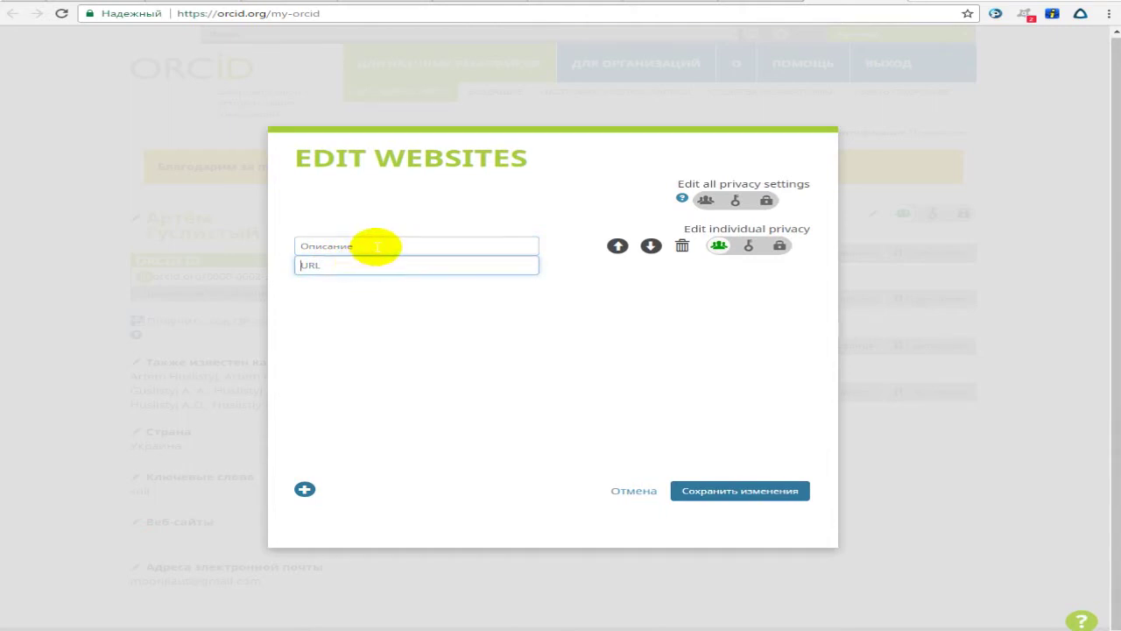
pyautogui.click(374, 270)
pyautogui.click(386, 252)
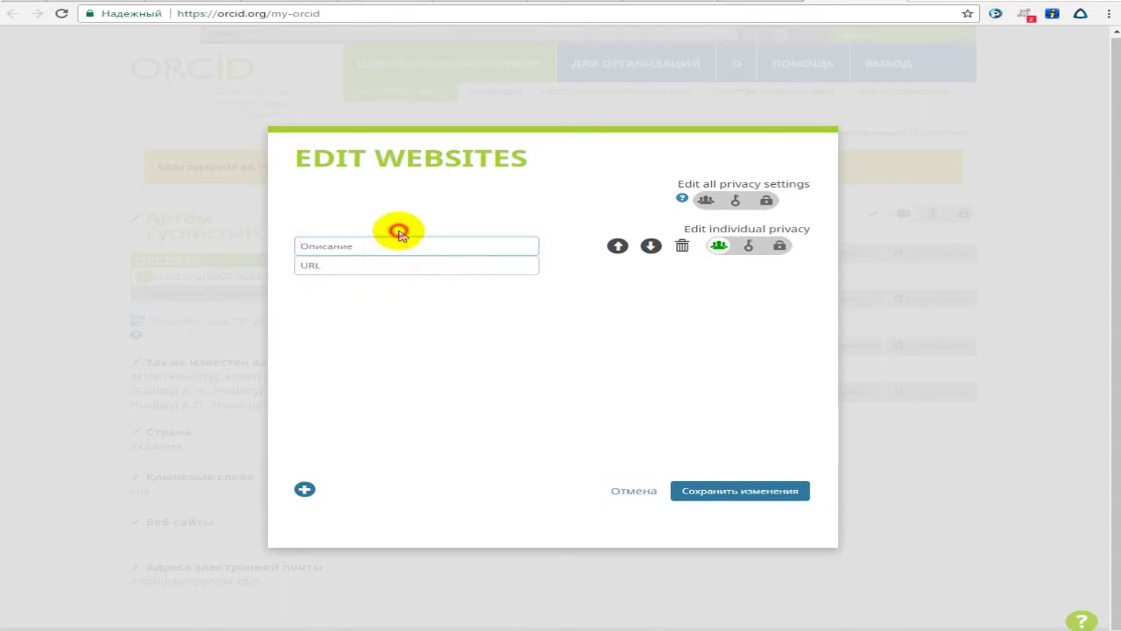
pyautogui.click(388, 263)
pyautogui.click(393, 243)
# Close the websites editor without adding any website.
pyautogui.click(395, 220)
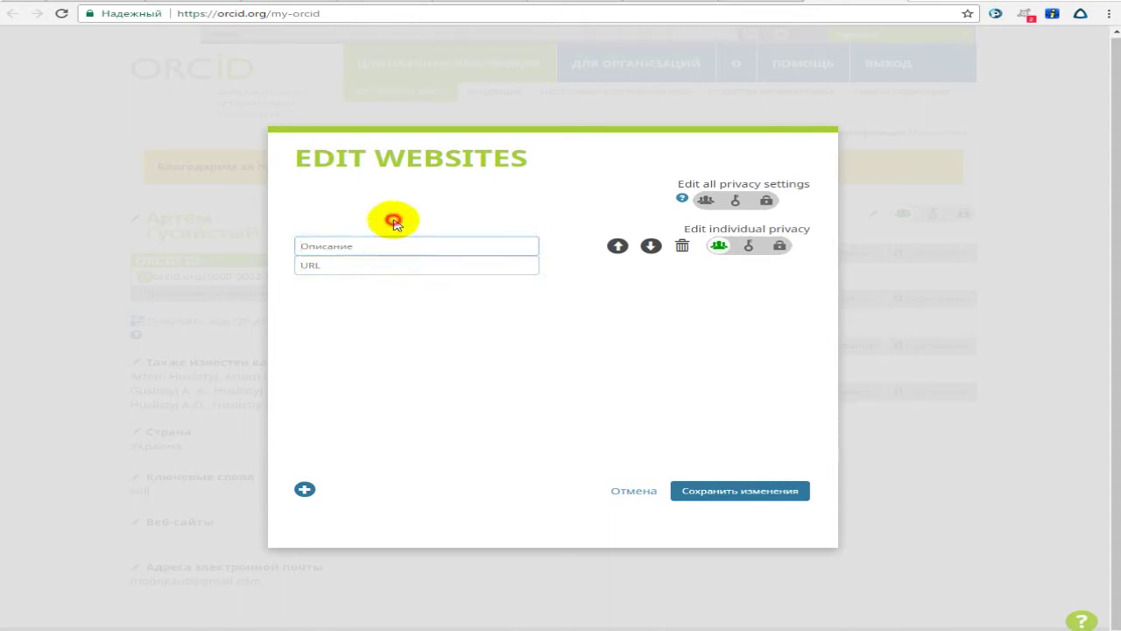
pyautogui.moveTo(375, 168); pyautogui.dragTo(508, 185)
pyautogui.click(499, 165)
pyautogui.click(456, 231)
pyautogui.click(453, 241)
pyautogui.click(429, 257)
pyautogui.click(425, 262)
pyautogui.click(425, 245)
pyautogui.click(425, 263)
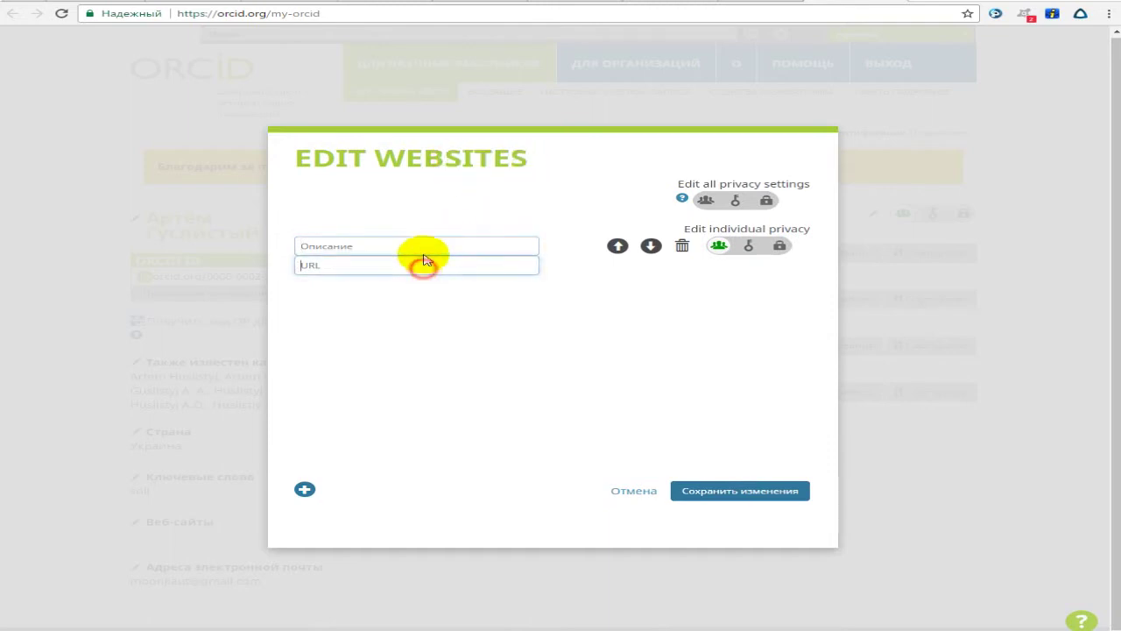
pyautogui.click(425, 245)
pyautogui.click(422, 263)
pyautogui.click(418, 249)
pyautogui.click(713, 489)
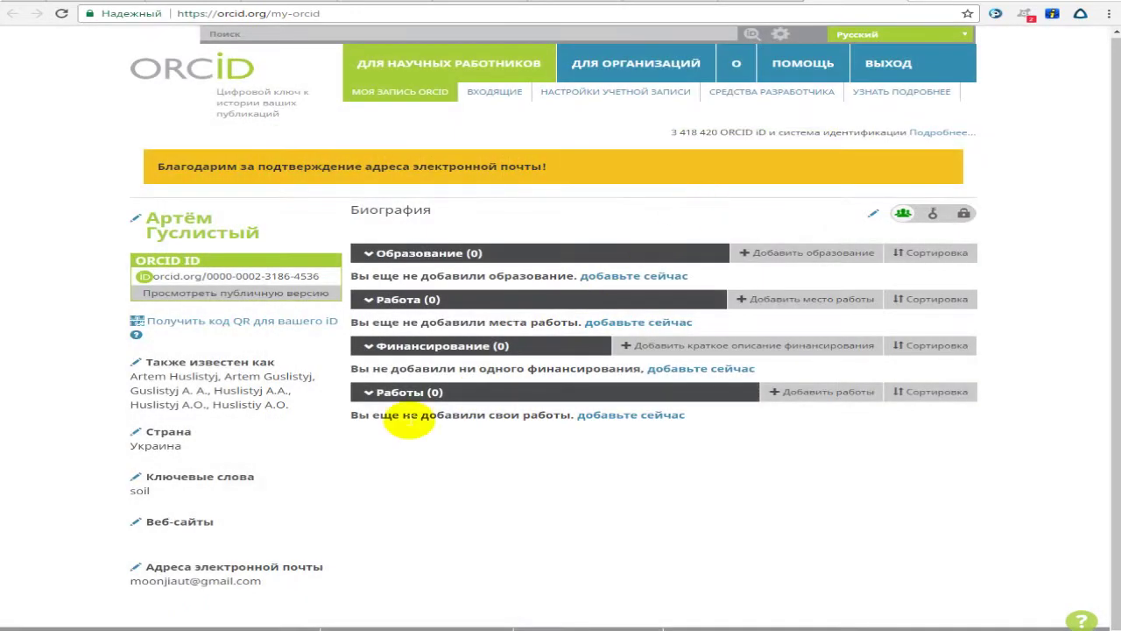
# Keep e-mail notification frequency at Ежеквартально (quarterly) and close the e-mail settings.
pyautogui.click(176, 575)
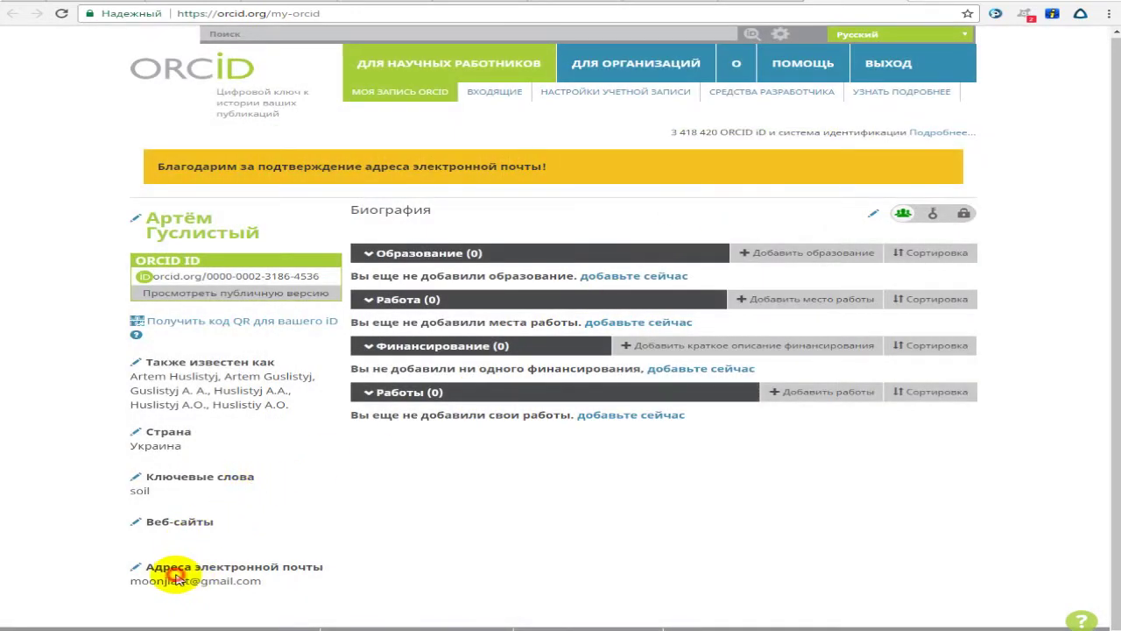
pyautogui.click(135, 567)
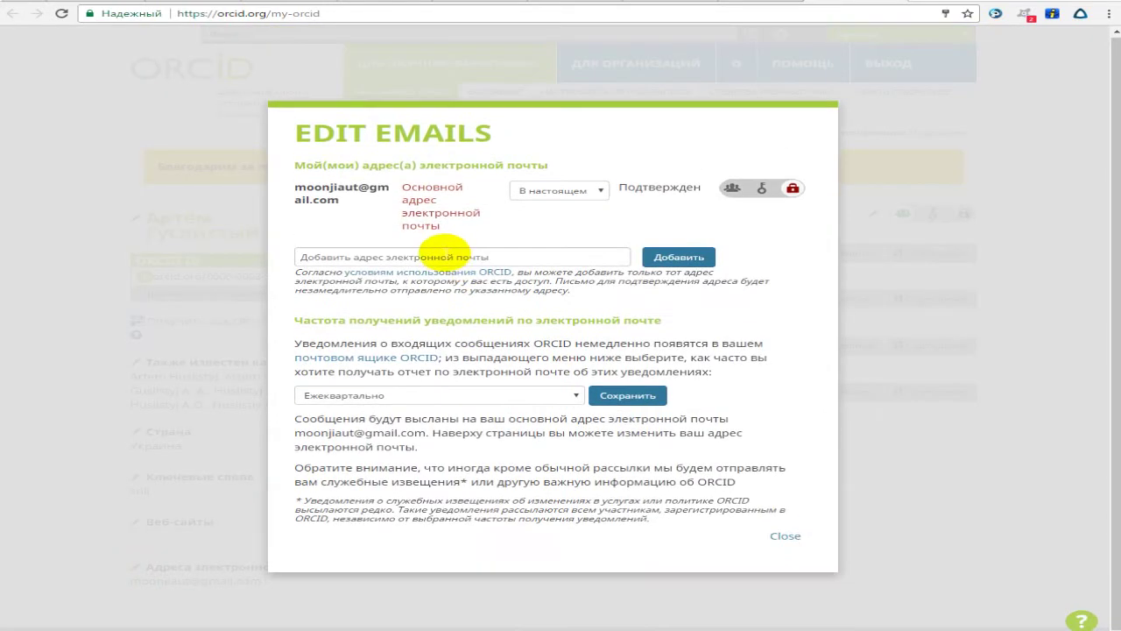
pyautogui.click(495, 259)
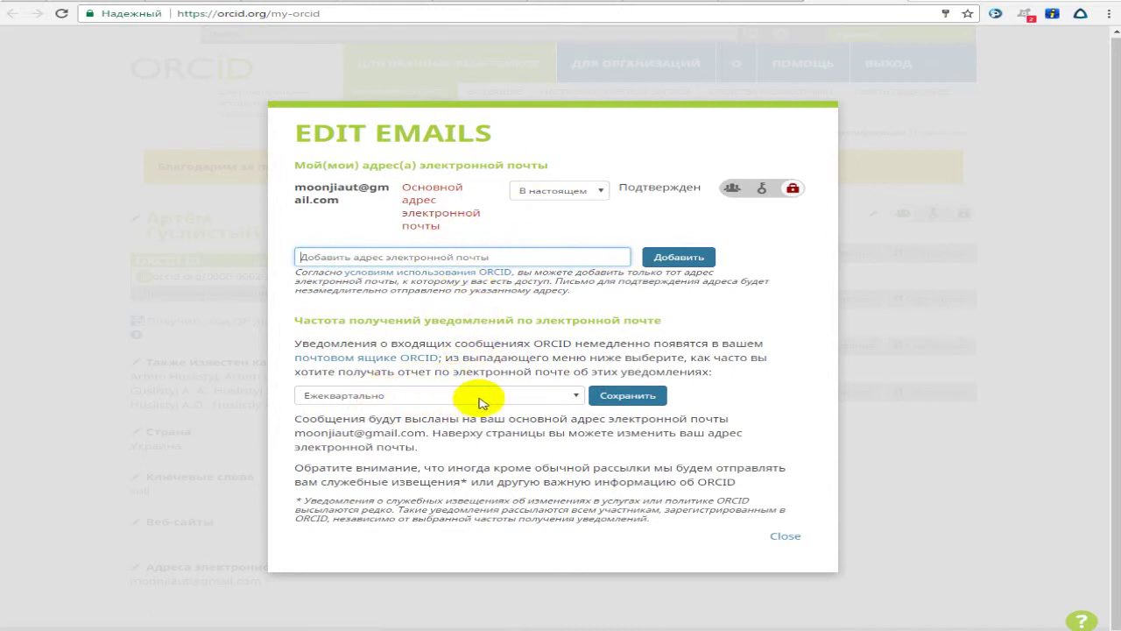
pyautogui.click(570, 399)
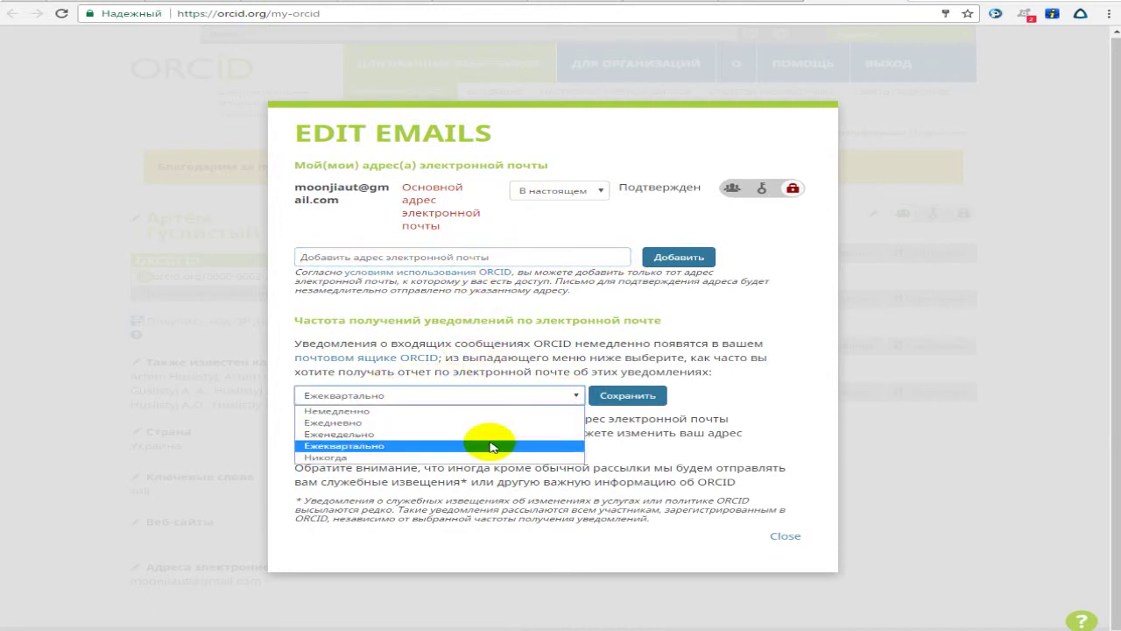
pyautogui.click(522, 359)
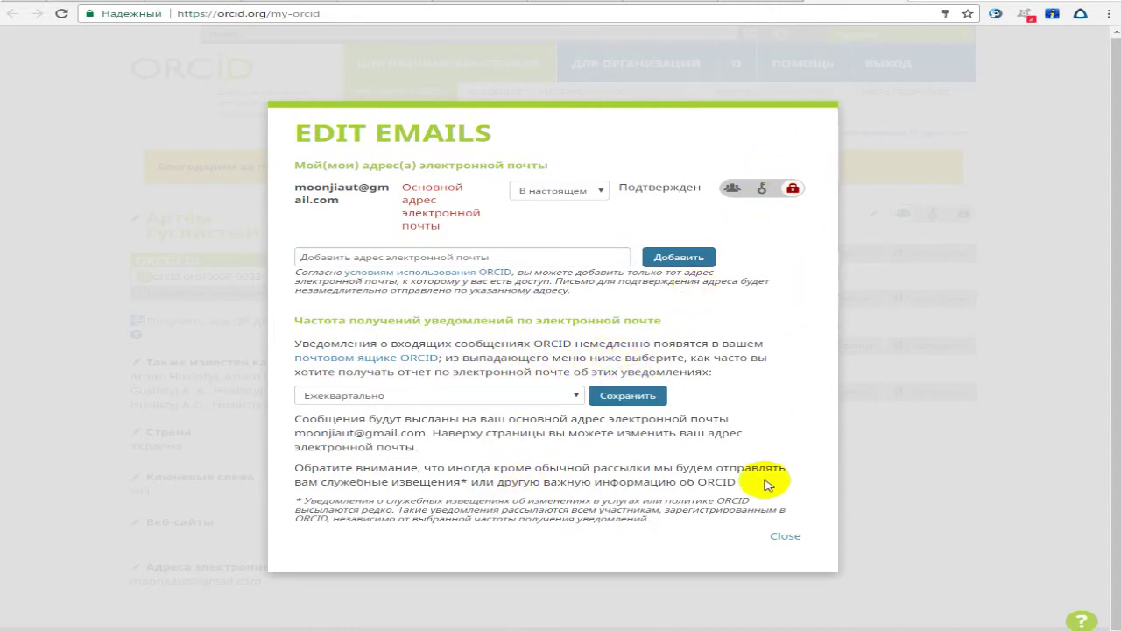
pyautogui.click(783, 539)
pyautogui.click(532, 530)
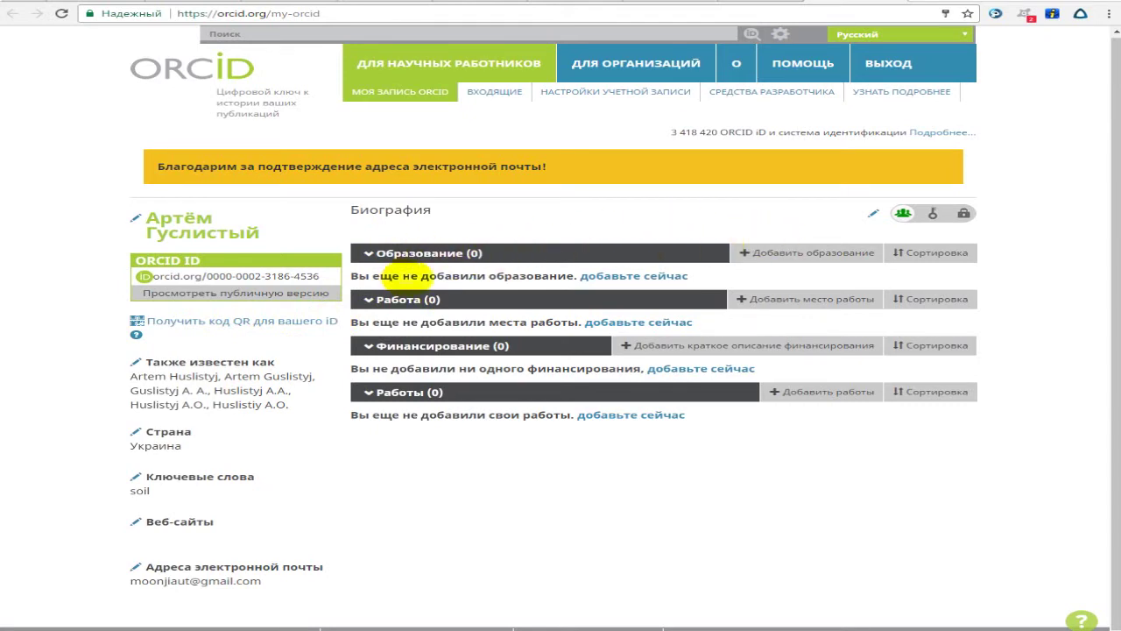
# Start an education entry and choose Dnipropetrovsk National University after searching 'Oles'.
pyautogui.click(610, 279)
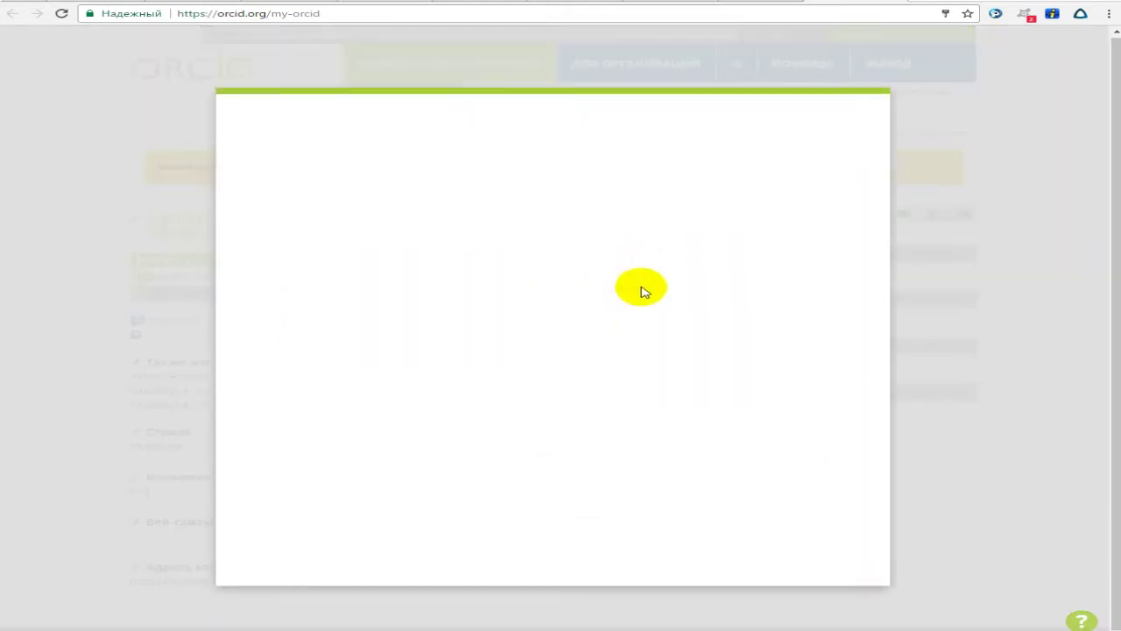
pyautogui.click(383, 269)
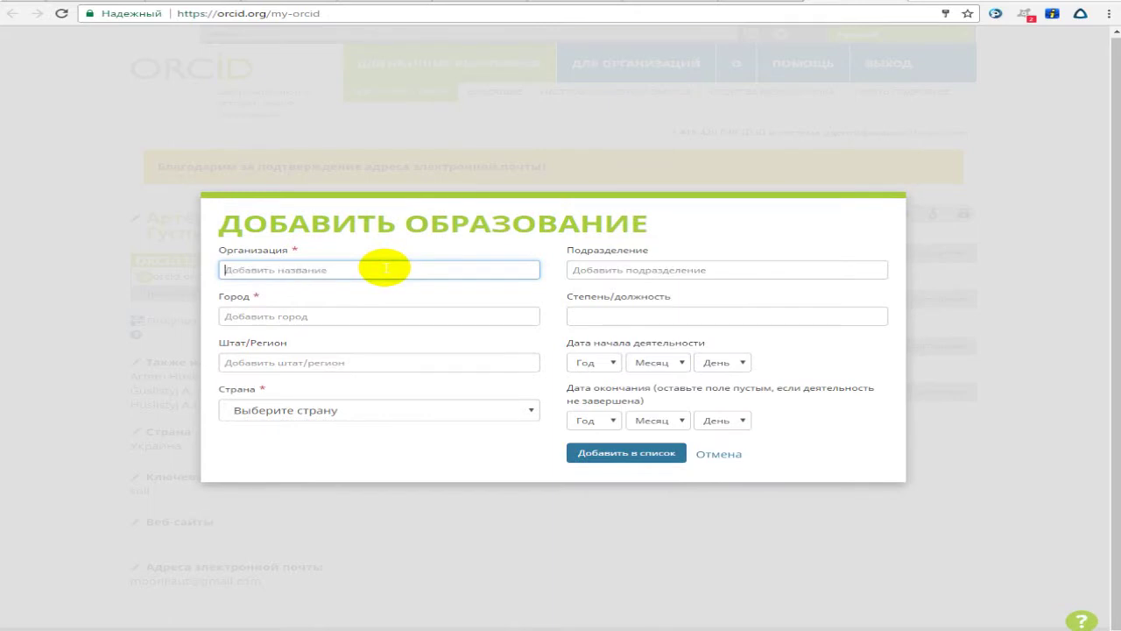
pyautogui.write('Oles')
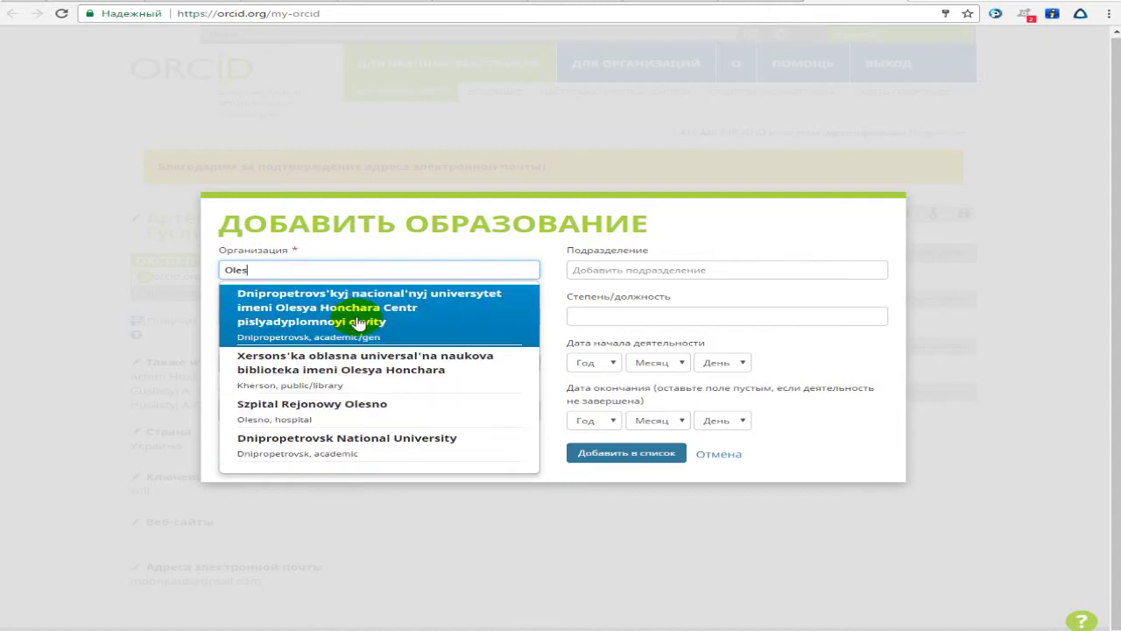
pyautogui.click(277, 251)
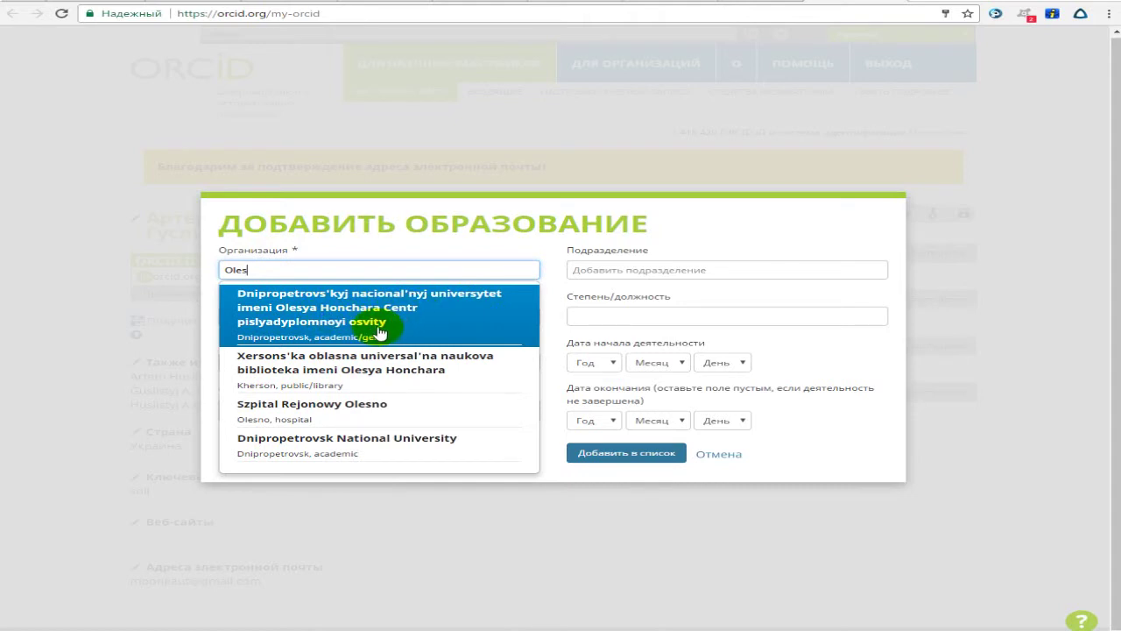
pyautogui.click(367, 446)
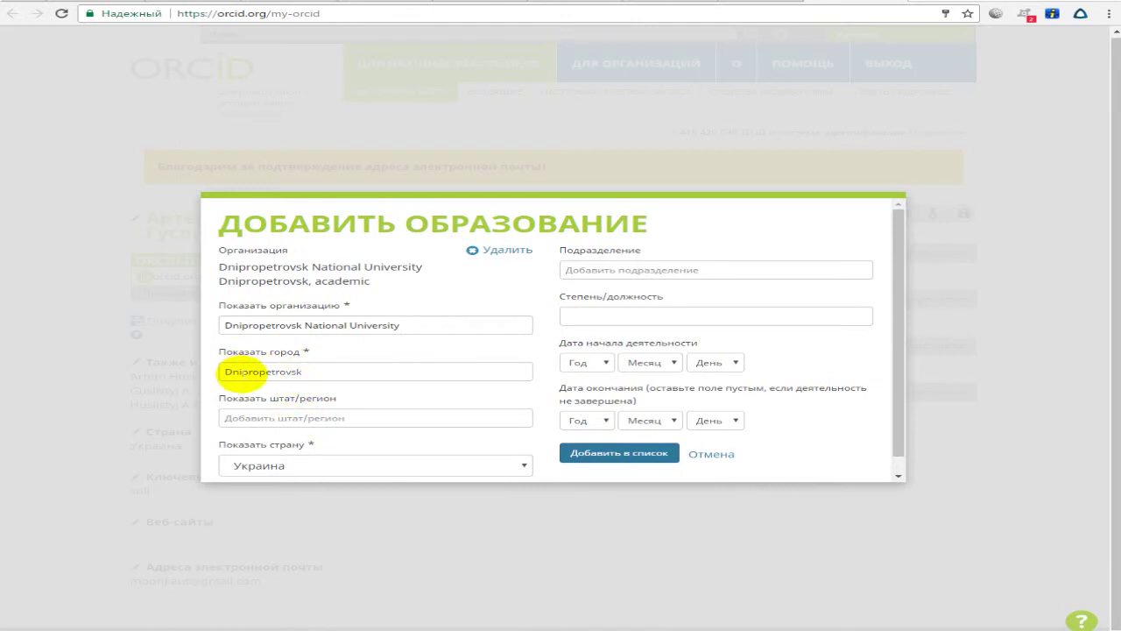
# Shorten the city to Dnipro and enter the department Факультет биологии, экологии и медицины.
pyautogui.moveTo(263, 371); pyautogui.dragTo(388, 371)
pyautogui.press('BackSpace')
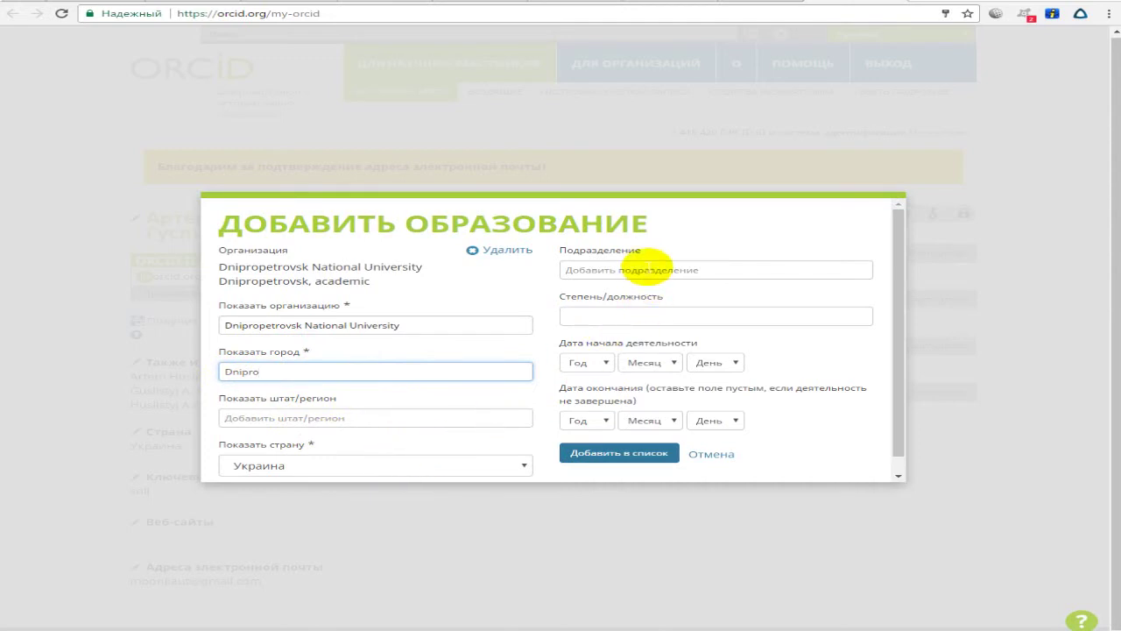
pyautogui.click(697, 264)
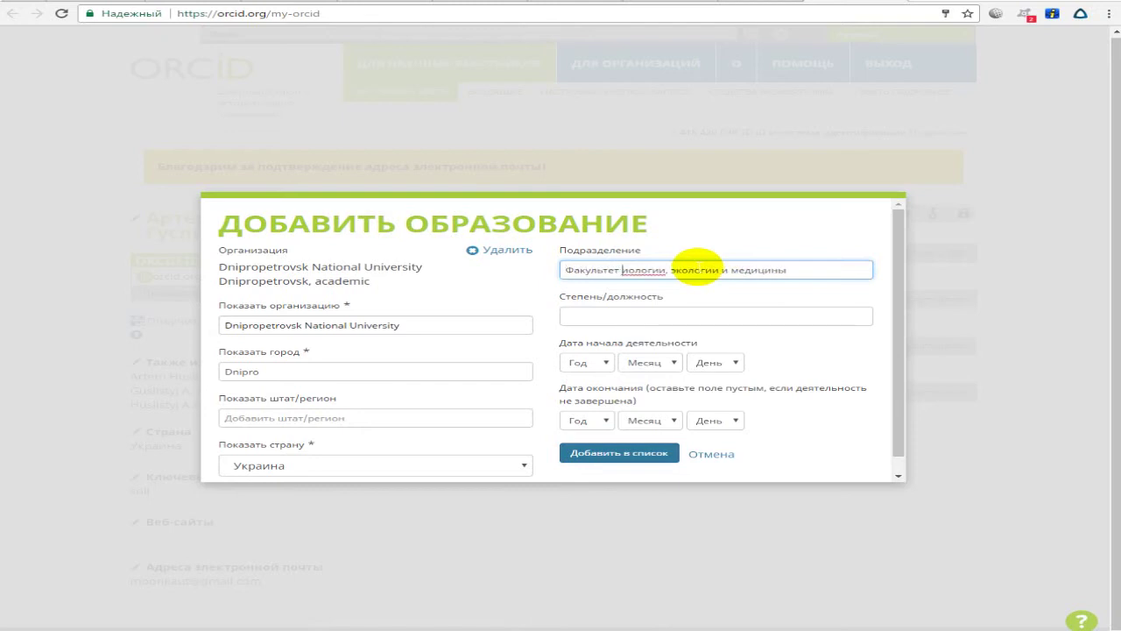
pyautogui.press('Tab')
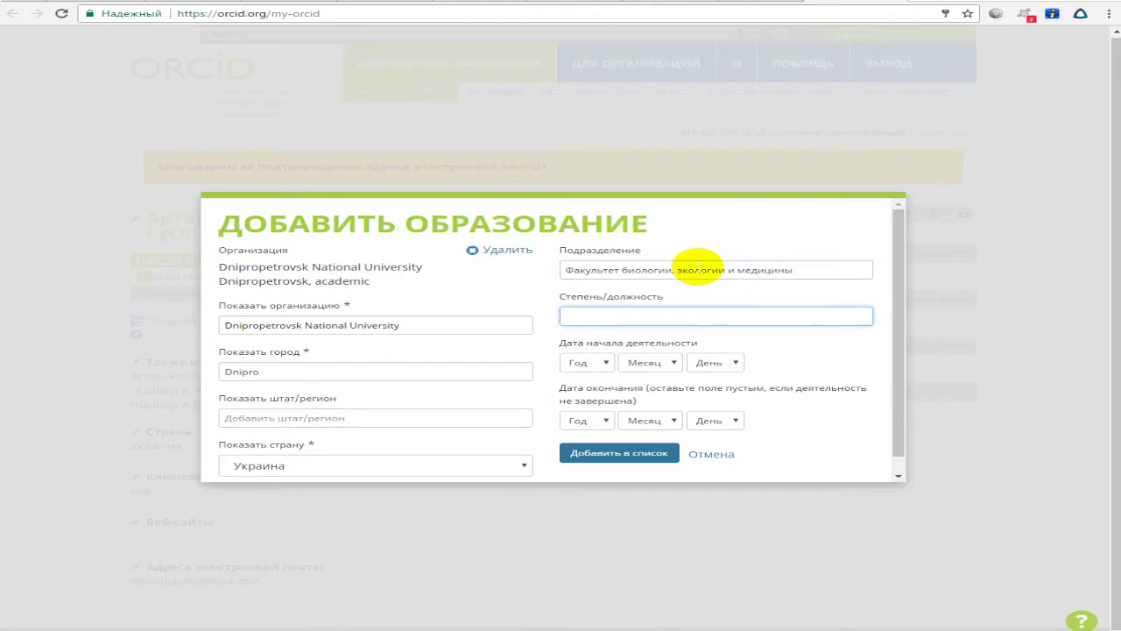
# Set dates 2010-09-01 to 2015-06-31 and add the education entry.
pyautogui.click(603, 363)
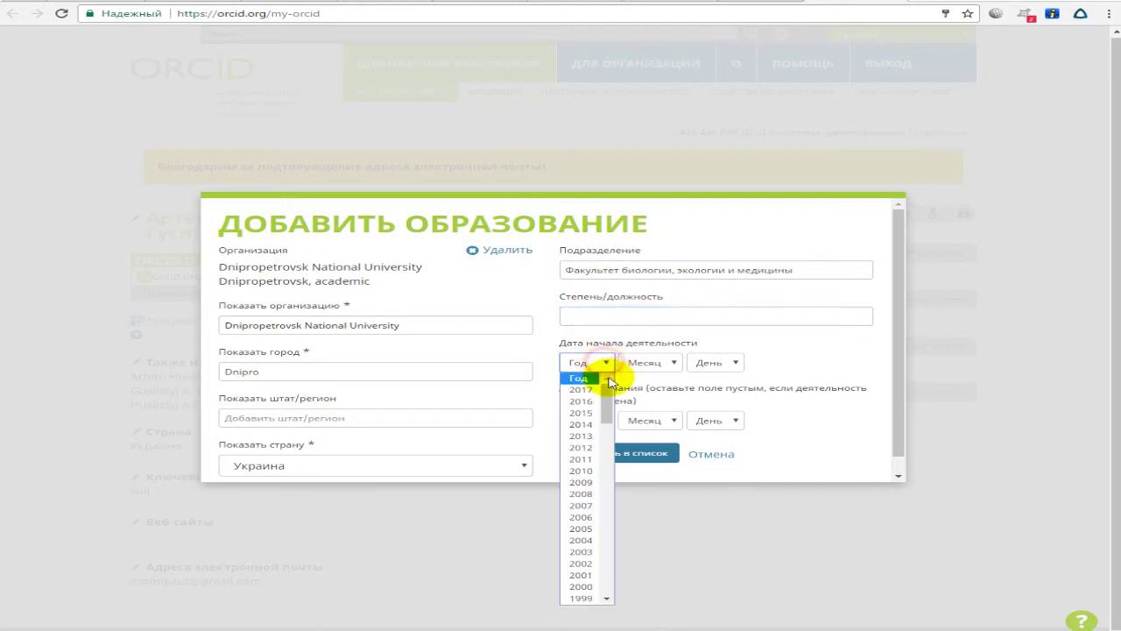
pyautogui.scroll(-2, 608, 389)
pyautogui.click(595, 431)
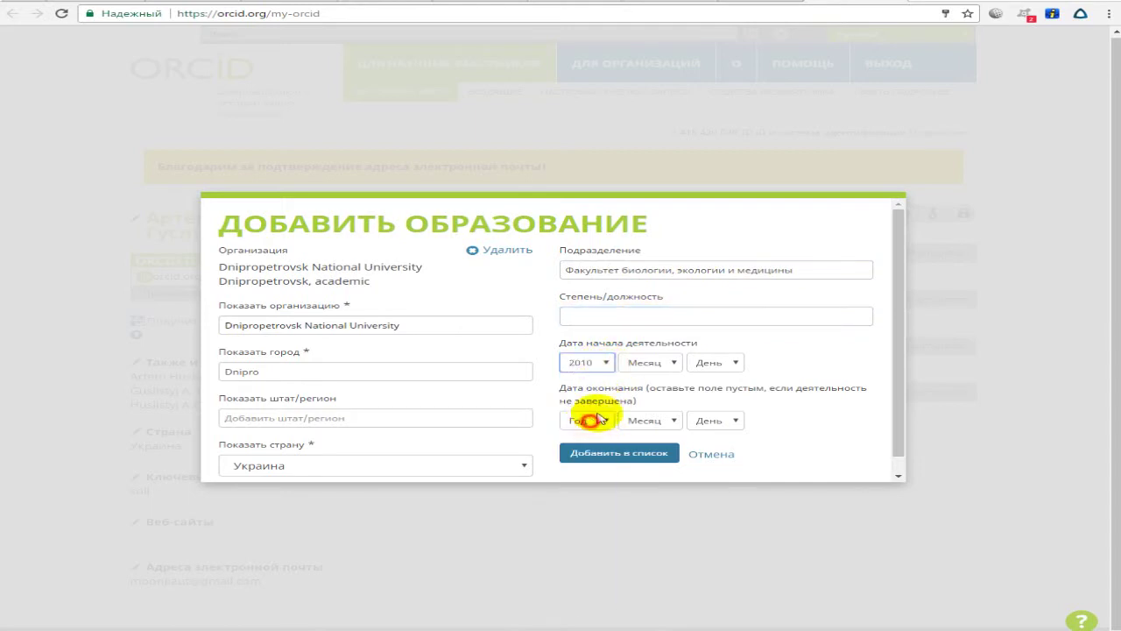
pyautogui.click(601, 421)
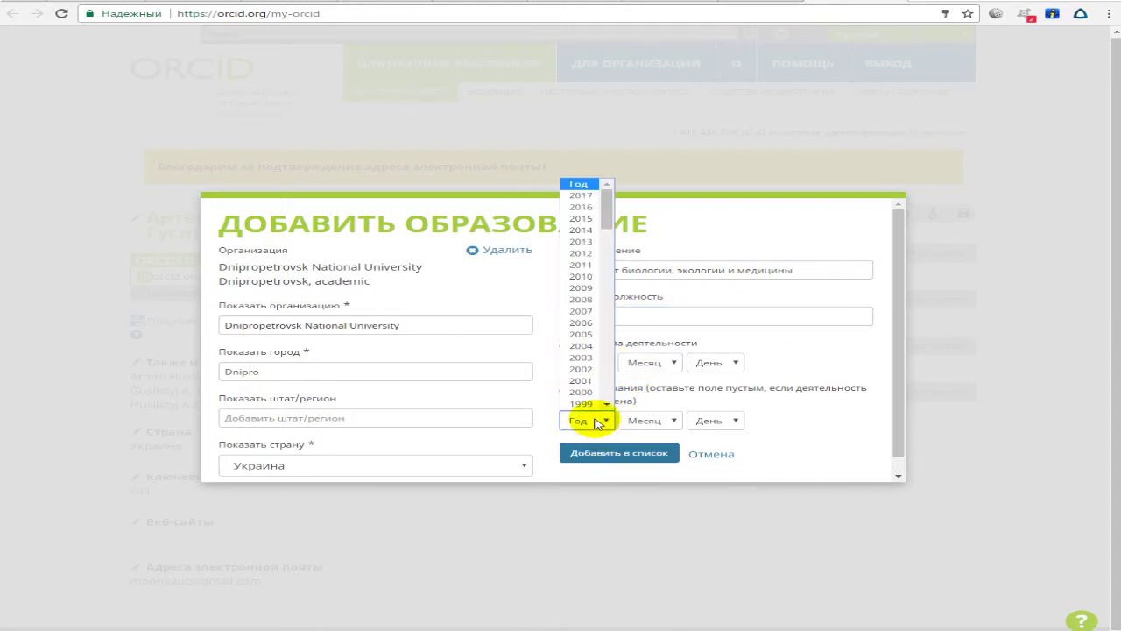
pyautogui.click(585, 219)
pyautogui.click(652, 363)
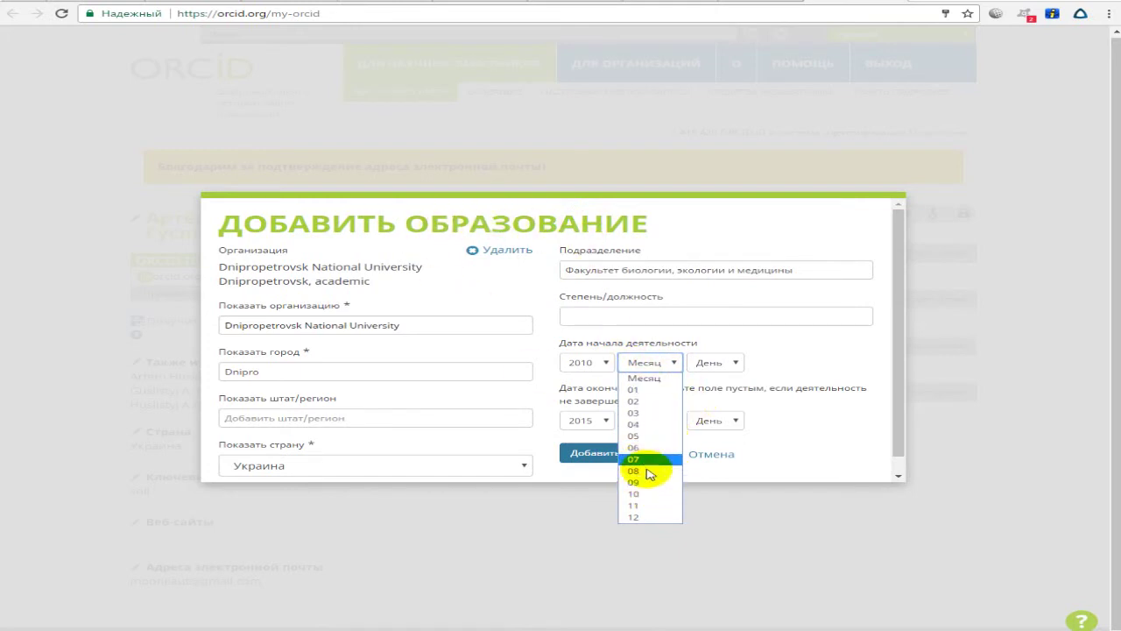
pyautogui.click(645, 487)
pyautogui.click(711, 363)
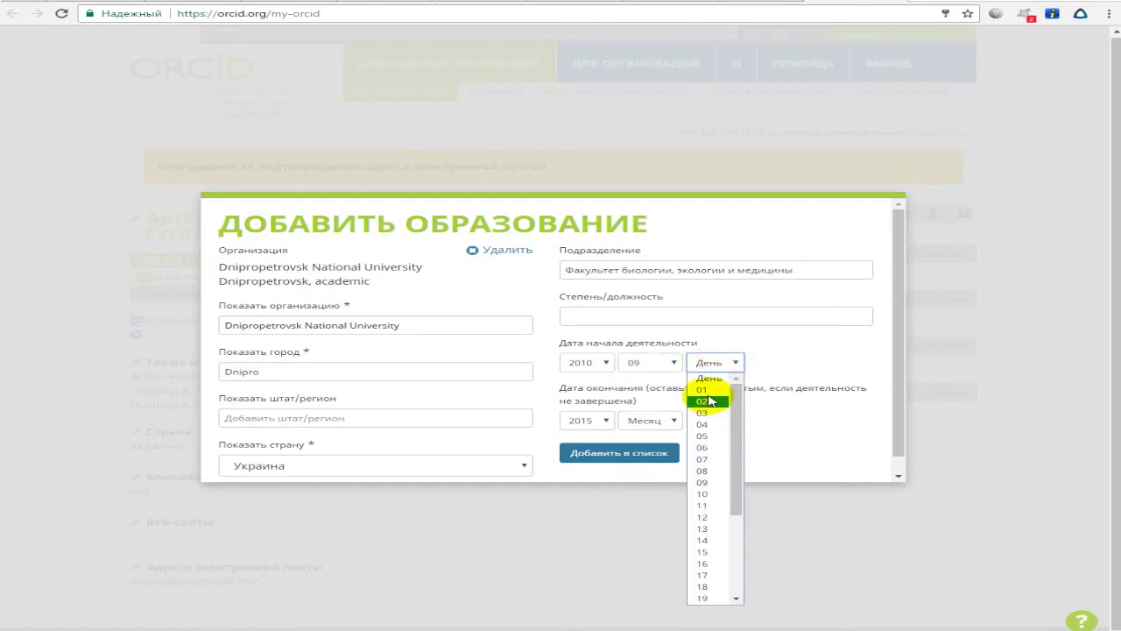
pyautogui.click(710, 393)
pyautogui.click(675, 421)
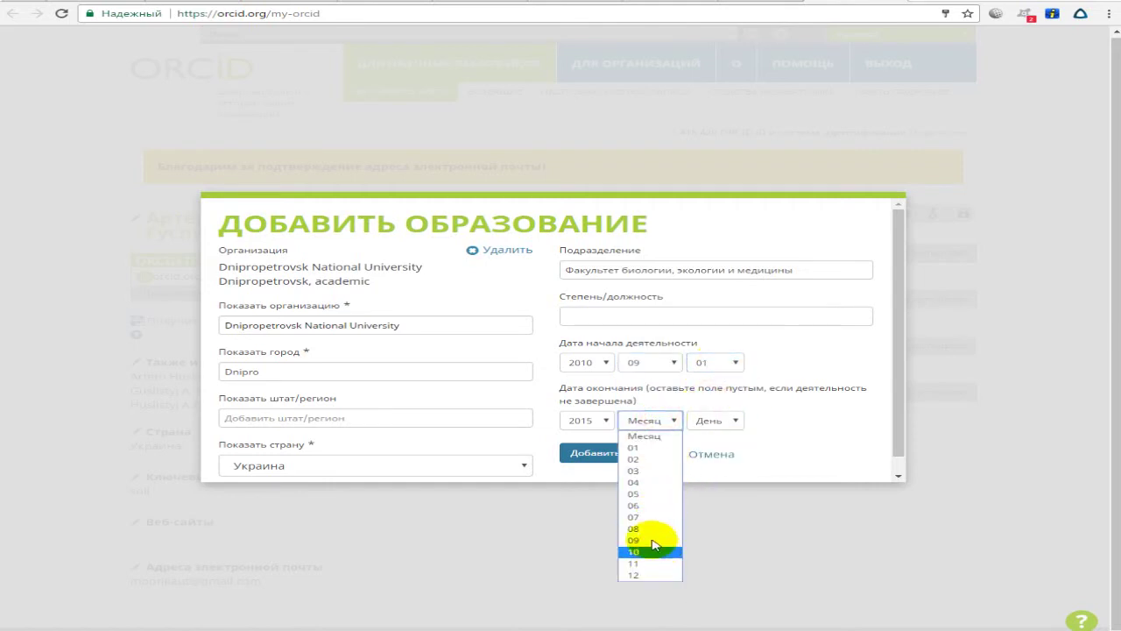
pyautogui.click(652, 505)
pyautogui.click(723, 423)
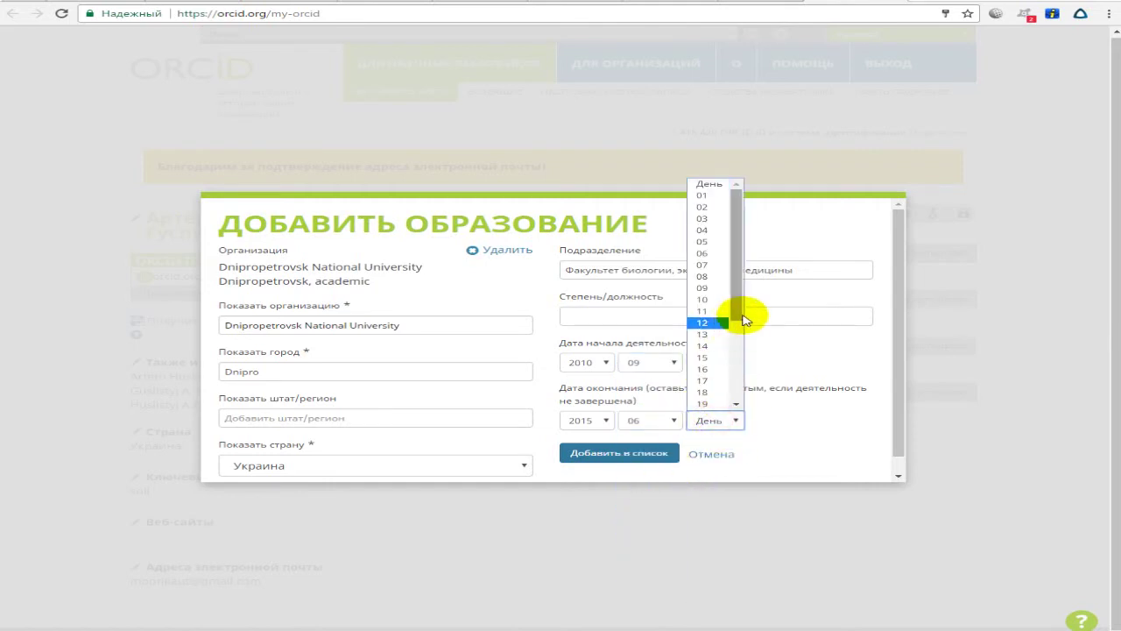
pyautogui.moveTo(741, 306); pyautogui.dragTo(727, 410)
pyautogui.click(711, 404)
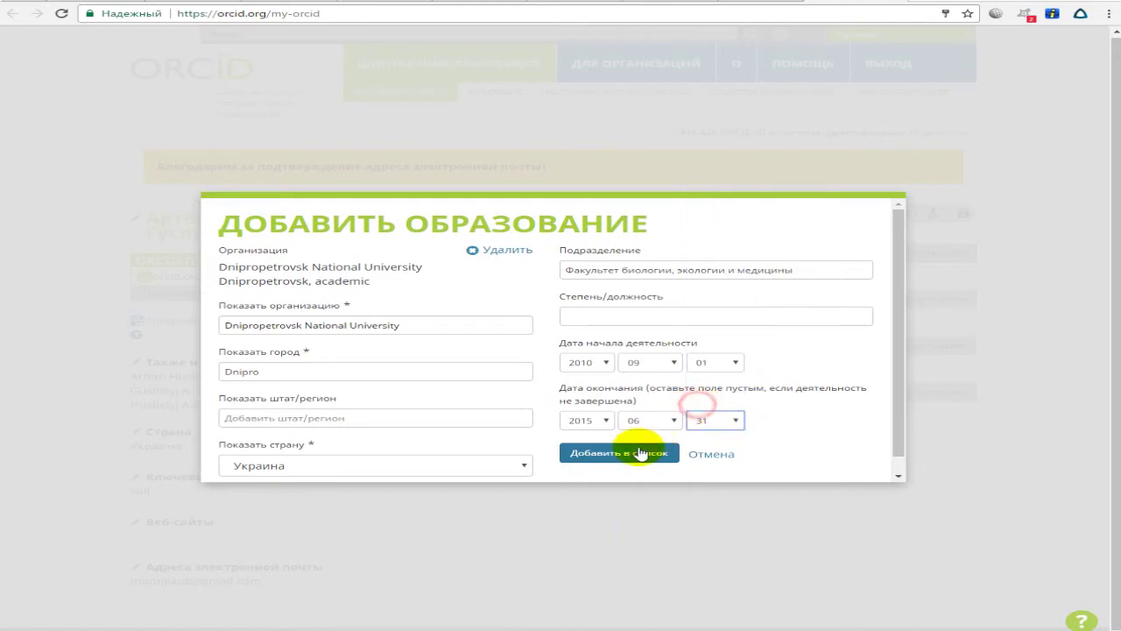
pyautogui.click(627, 452)
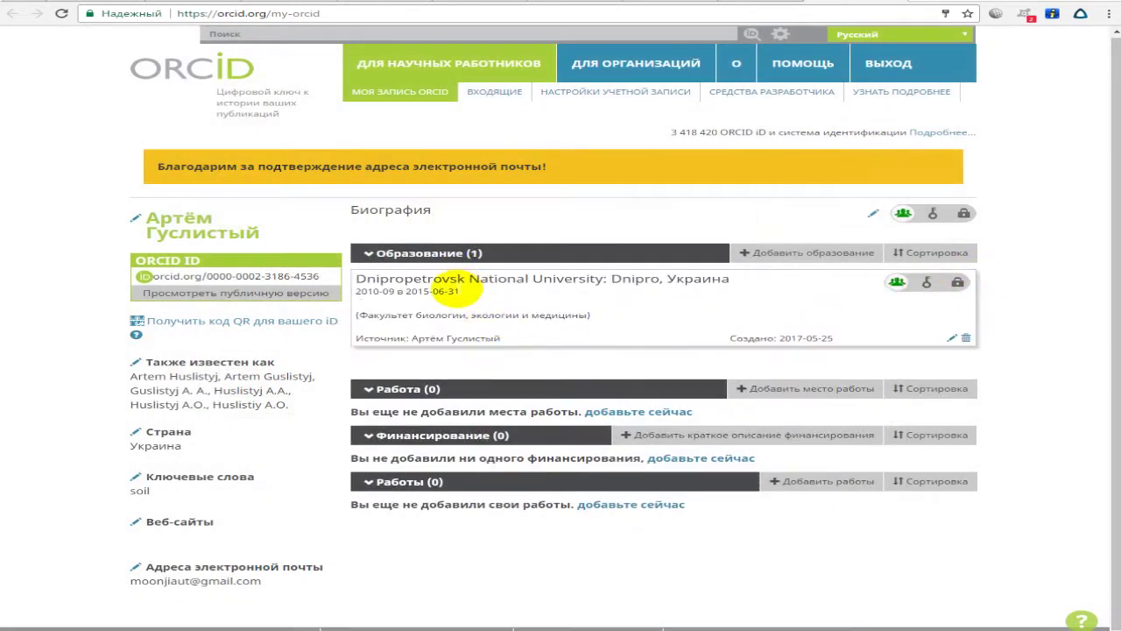
# Check the new university entry, then open a blank education form via Связать вручную.
pyautogui.tripleClick(376, 280)
pyautogui.click(517, 313)
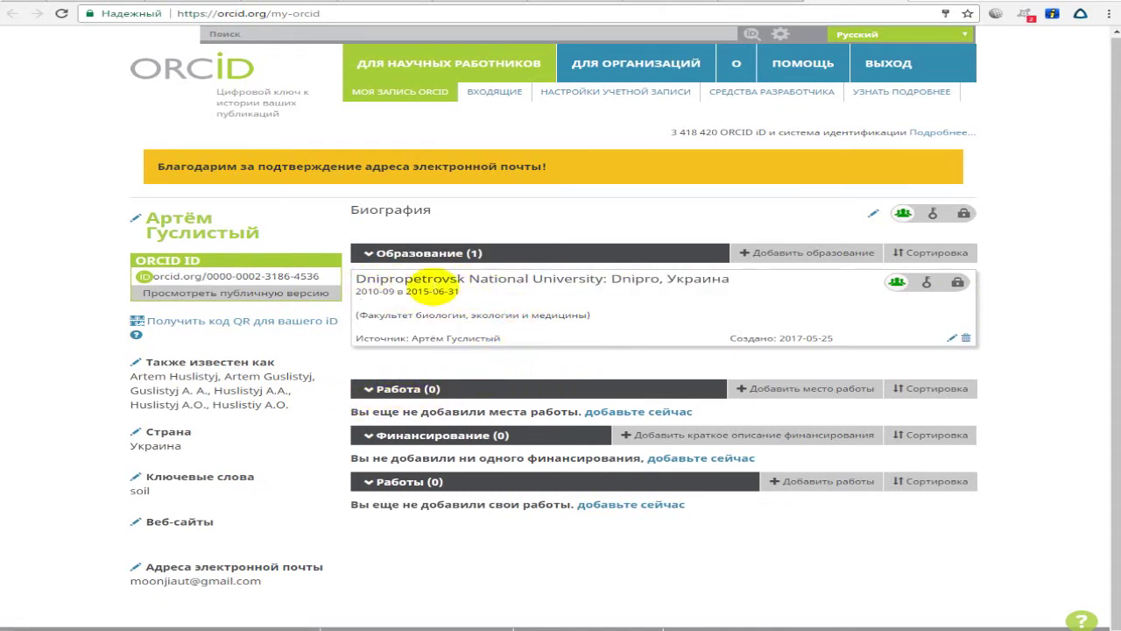
pyautogui.moveTo(795, 259)
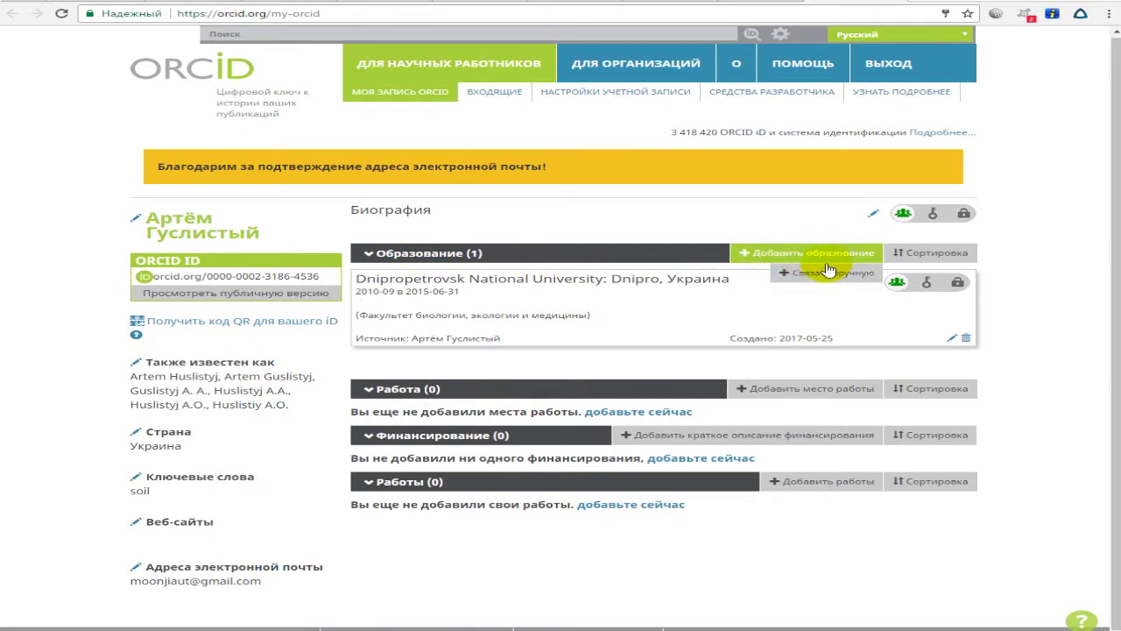
pyautogui.click(762, 253)
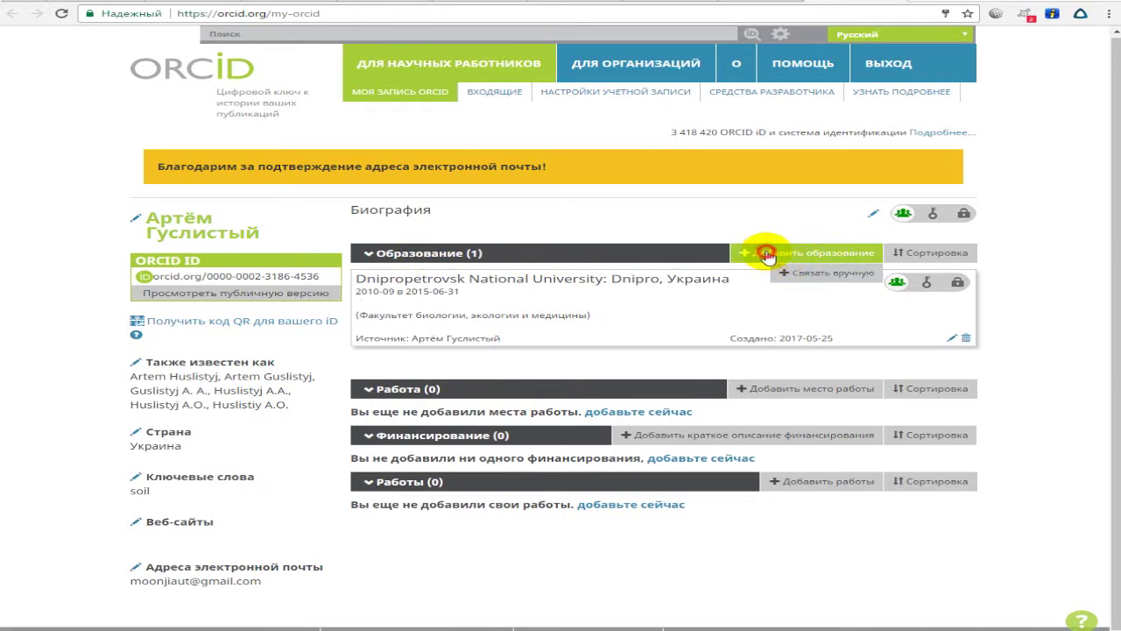
pyautogui.moveTo(751, 254)
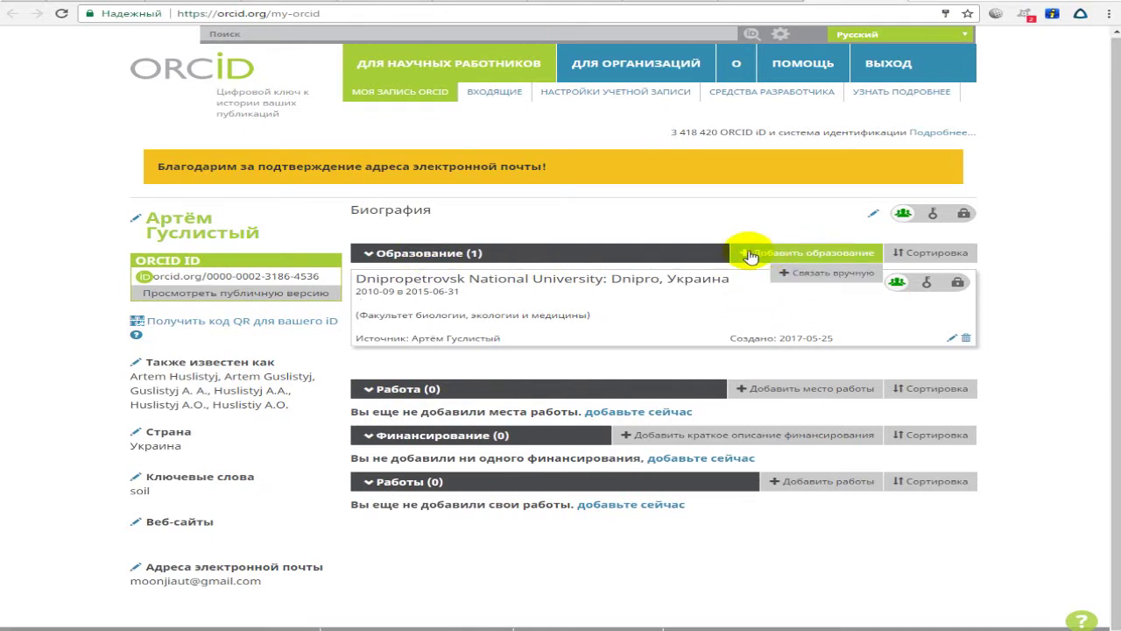
pyautogui.click(805, 276)
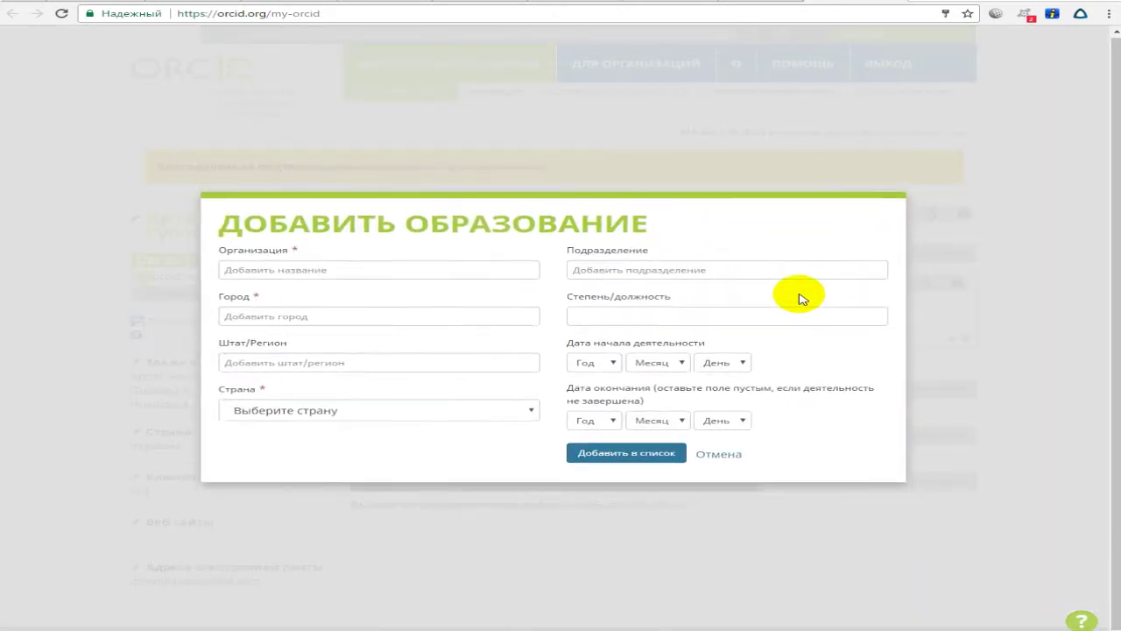
pyautogui.click(488, 266)
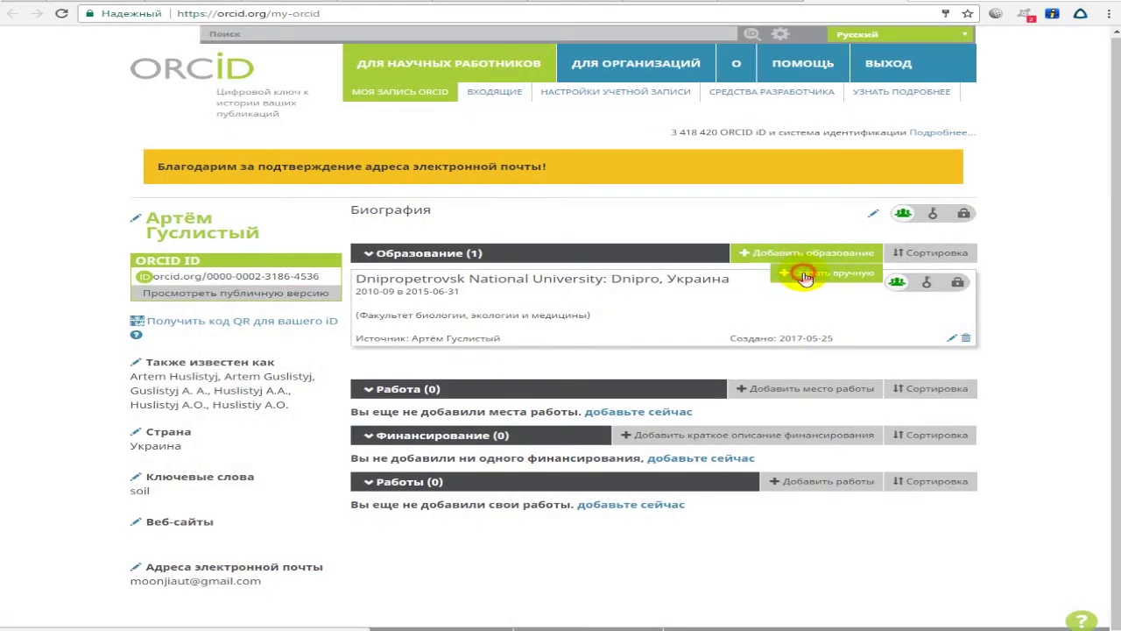
pyautogui.click(805, 278)
pyautogui.click(322, 261)
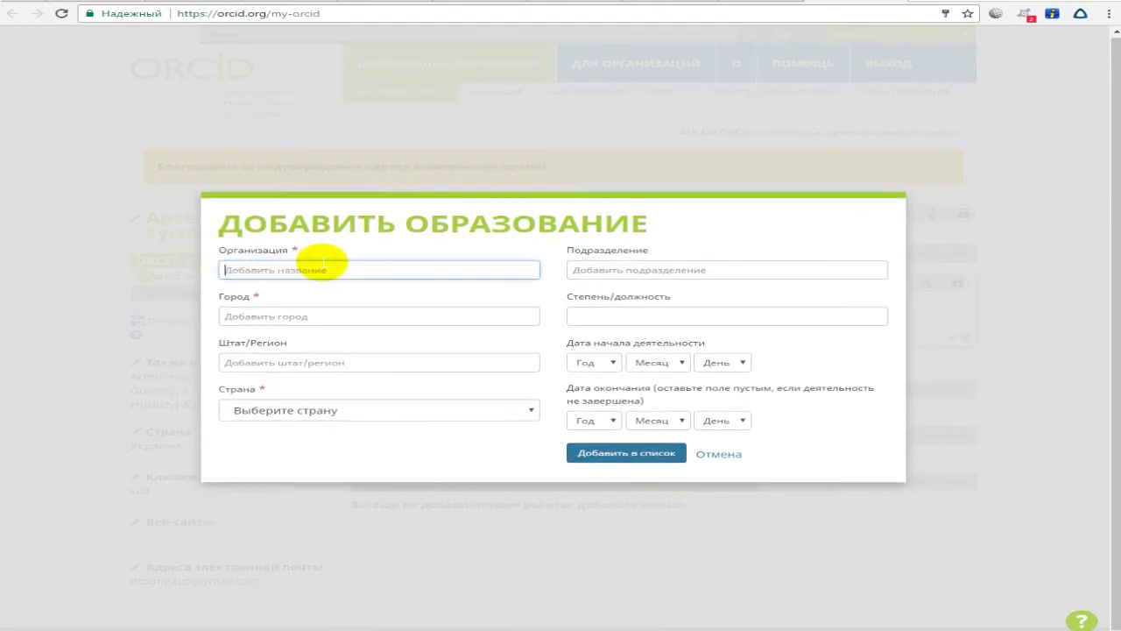
# Choose Dnipropetrovsk National University, shorten the city to Dnipro, and enter the faculty department.
pyautogui.write('o')
pyautogui.press('BackSpace')
pyautogui.write('Oles')
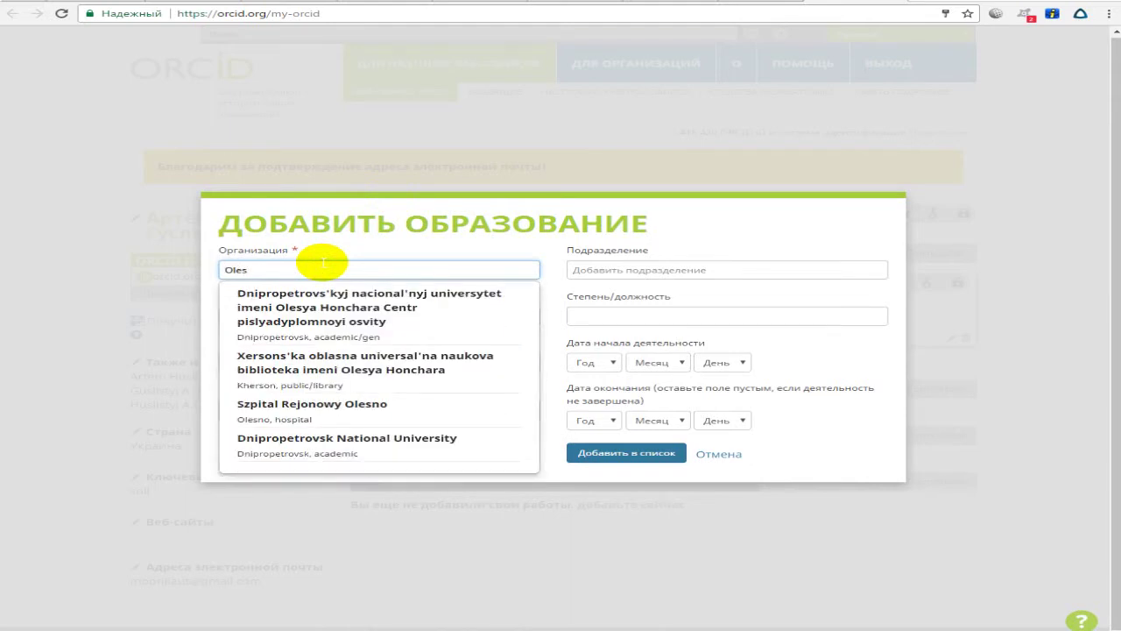
pyautogui.click(341, 439)
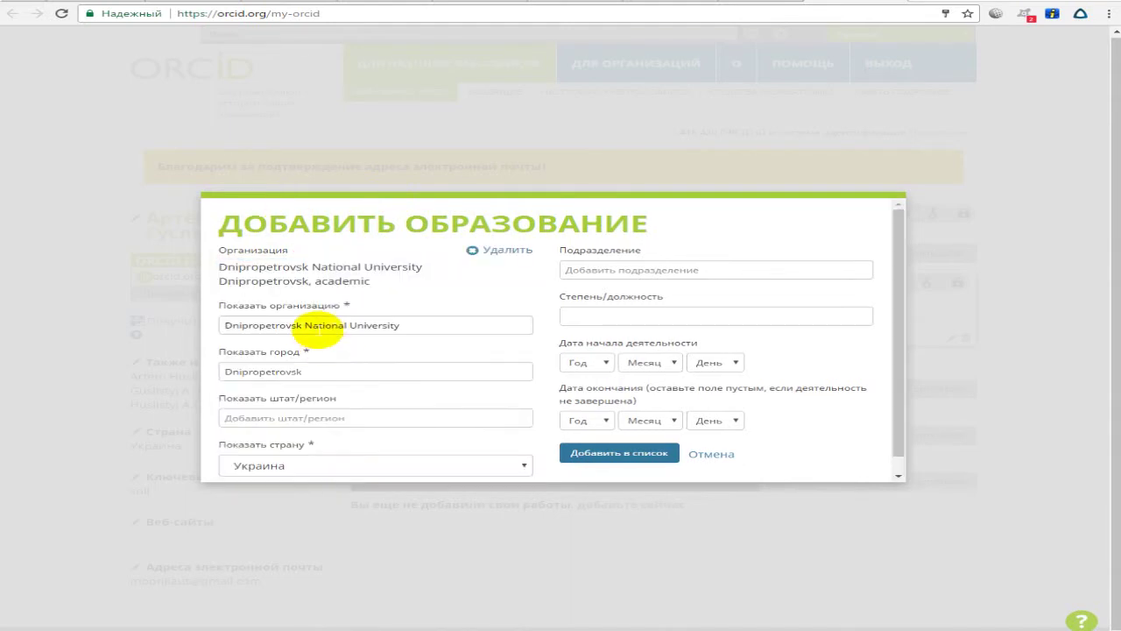
pyautogui.click(613, 270)
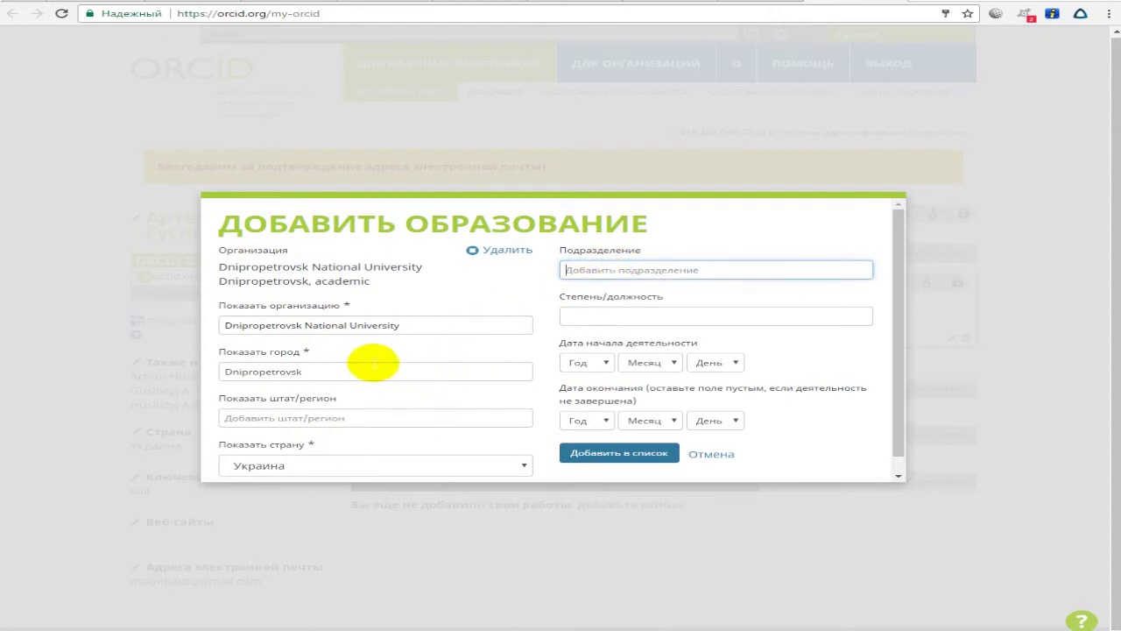
pyautogui.moveTo(260, 372); pyautogui.dragTo(380, 371)
pyautogui.press('BackSpace')
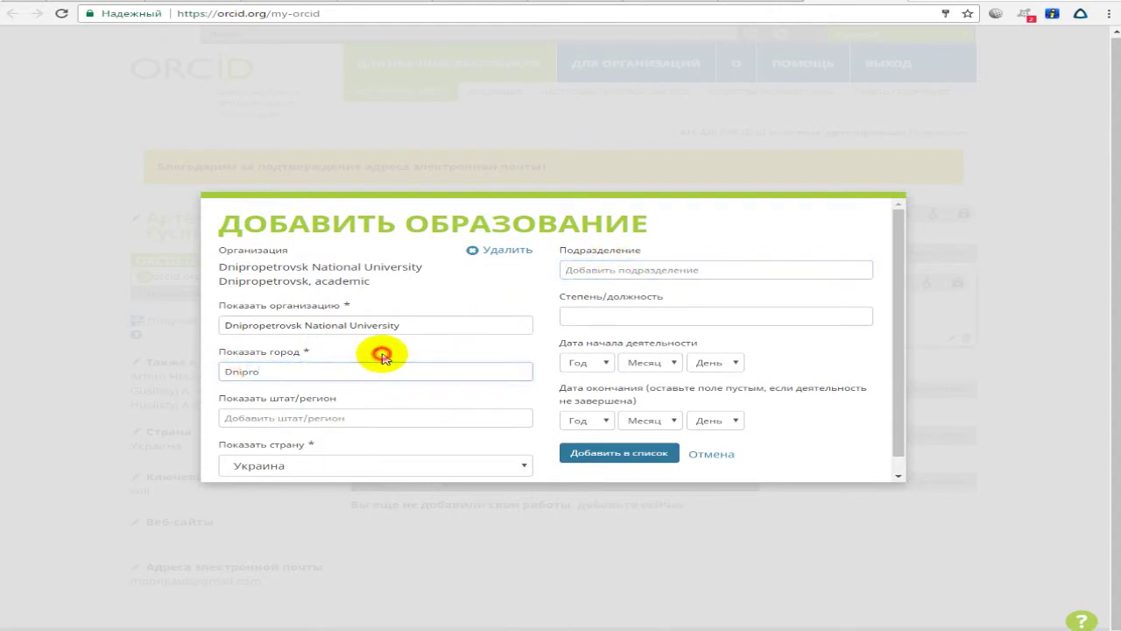
pyautogui.click(616, 268)
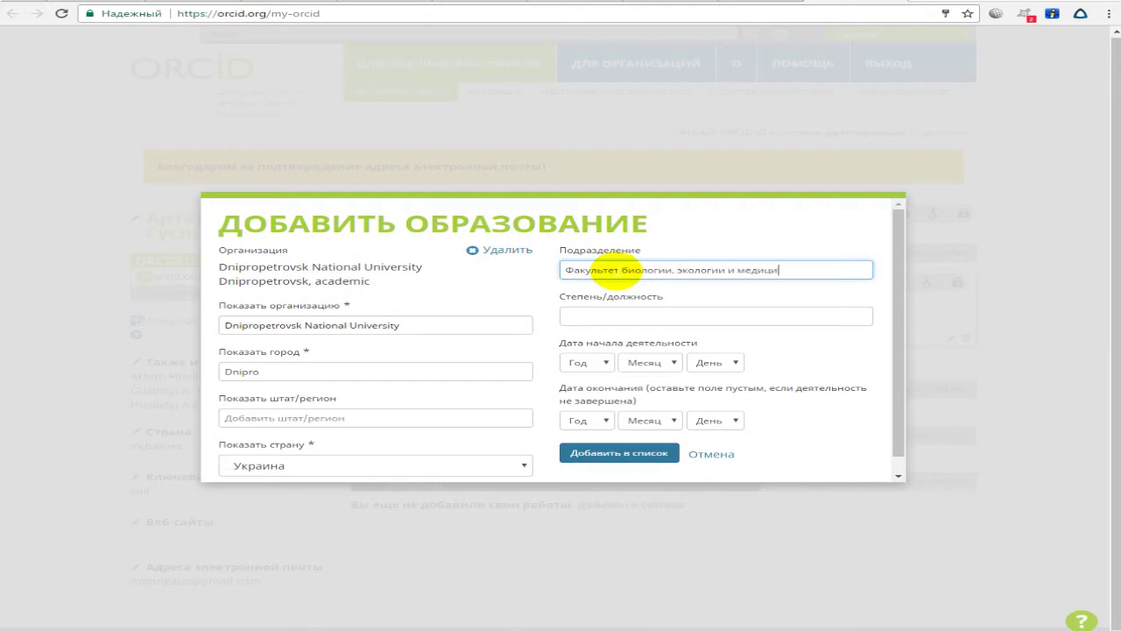
# Enter PhD student as the degree, set start year 2016, and add the entry.
pyautogui.press('Tab')
pyautogui.click(614, 314)
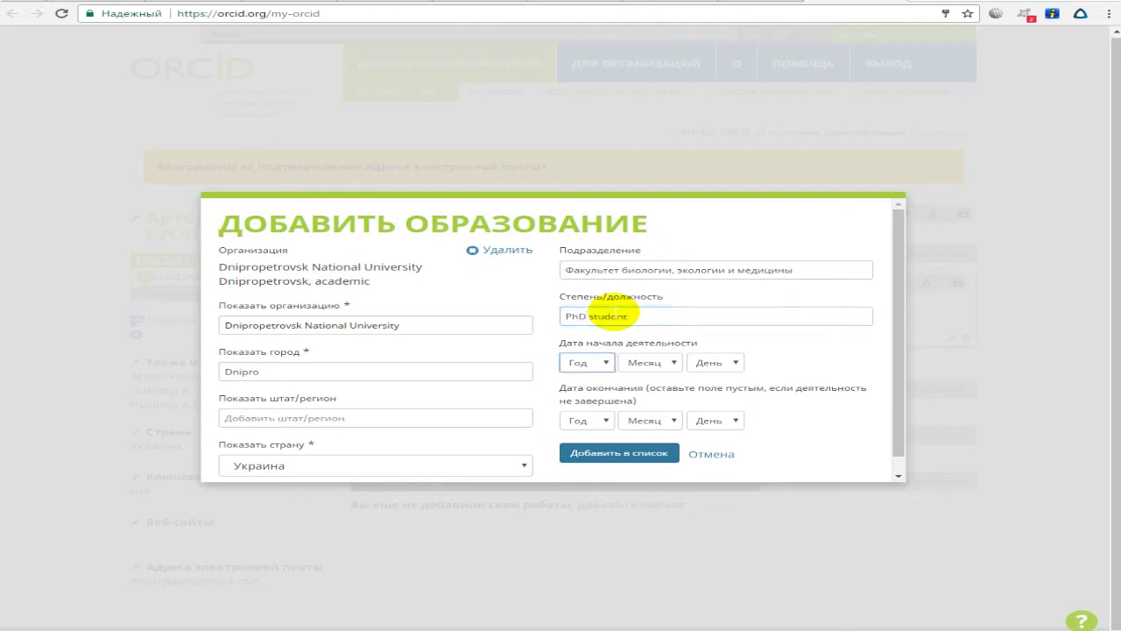
pyautogui.click(604, 360)
pyautogui.moveTo(618, 410); pyautogui.dragTo(611, 420)
pyautogui.scroll(2, 606, 427)
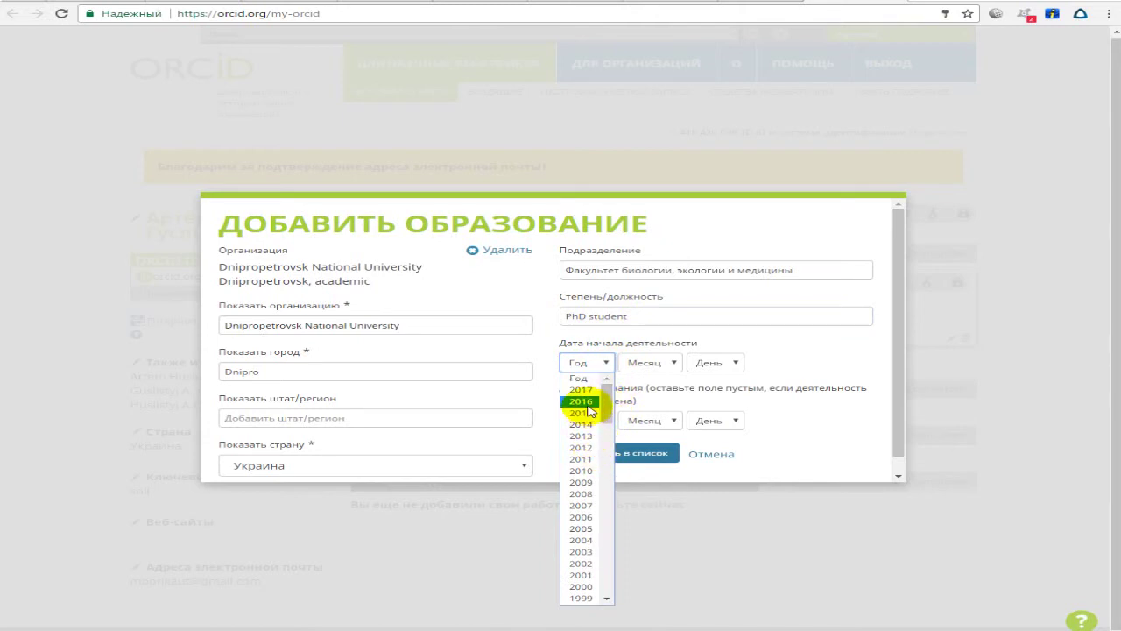
pyautogui.click(585, 403)
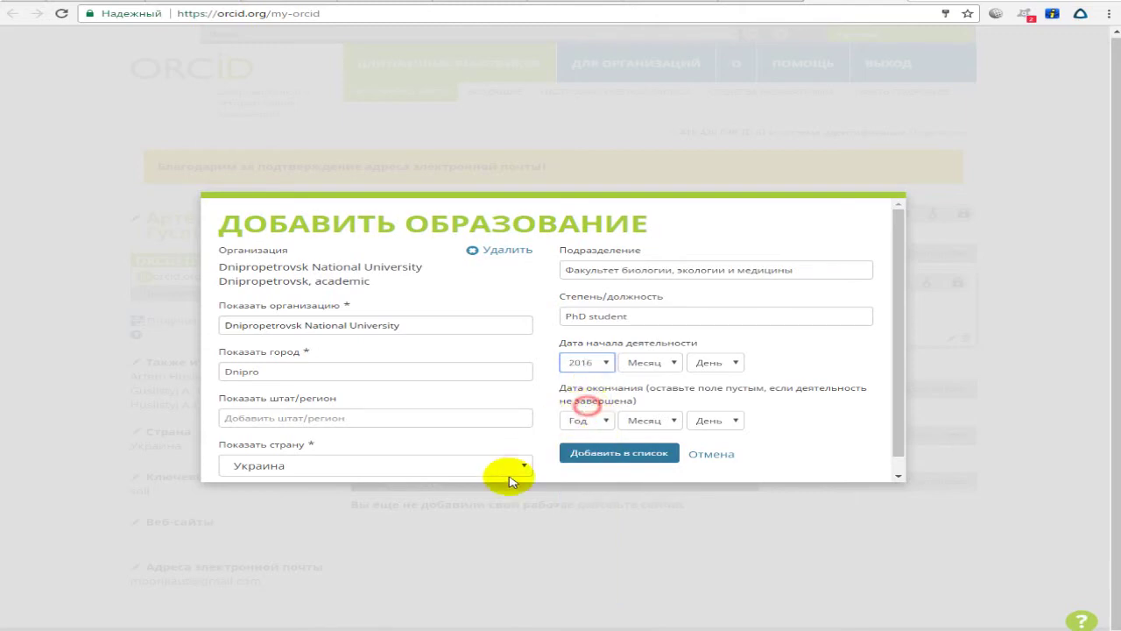
pyautogui.click(583, 457)
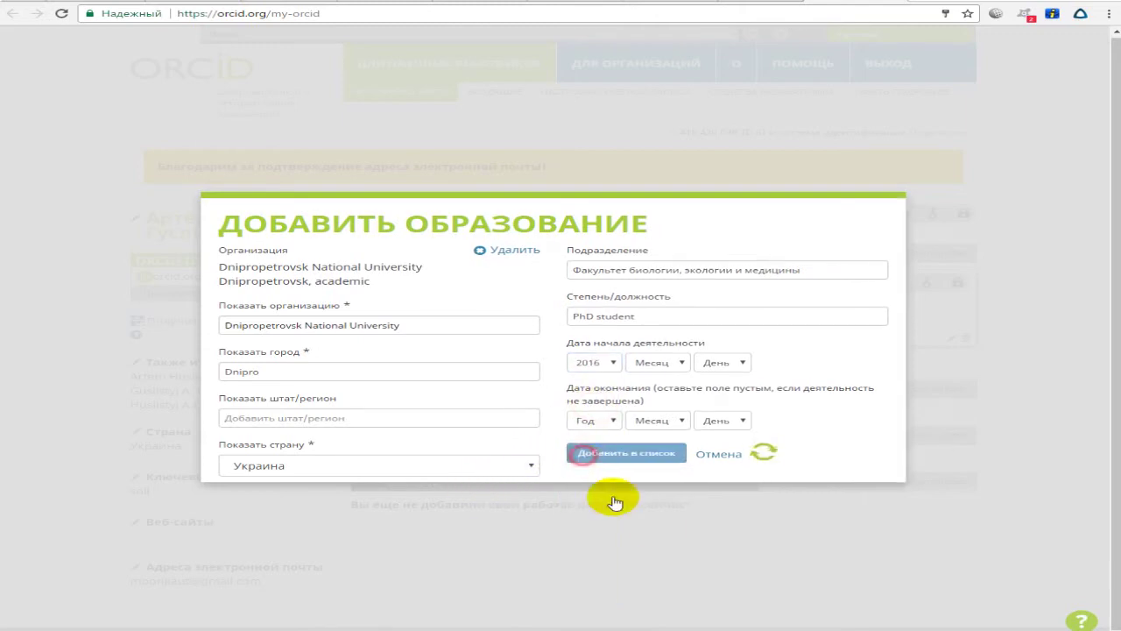
pyautogui.click(1021, 310)
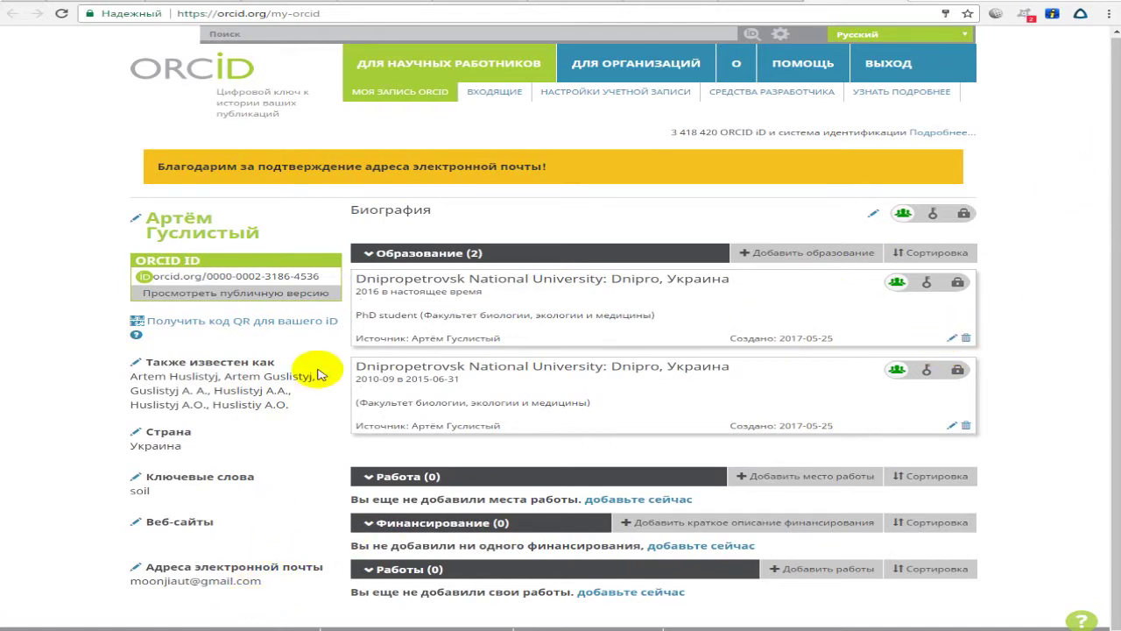
pyautogui.moveTo(91, 370); pyautogui.dragTo(295, 395)
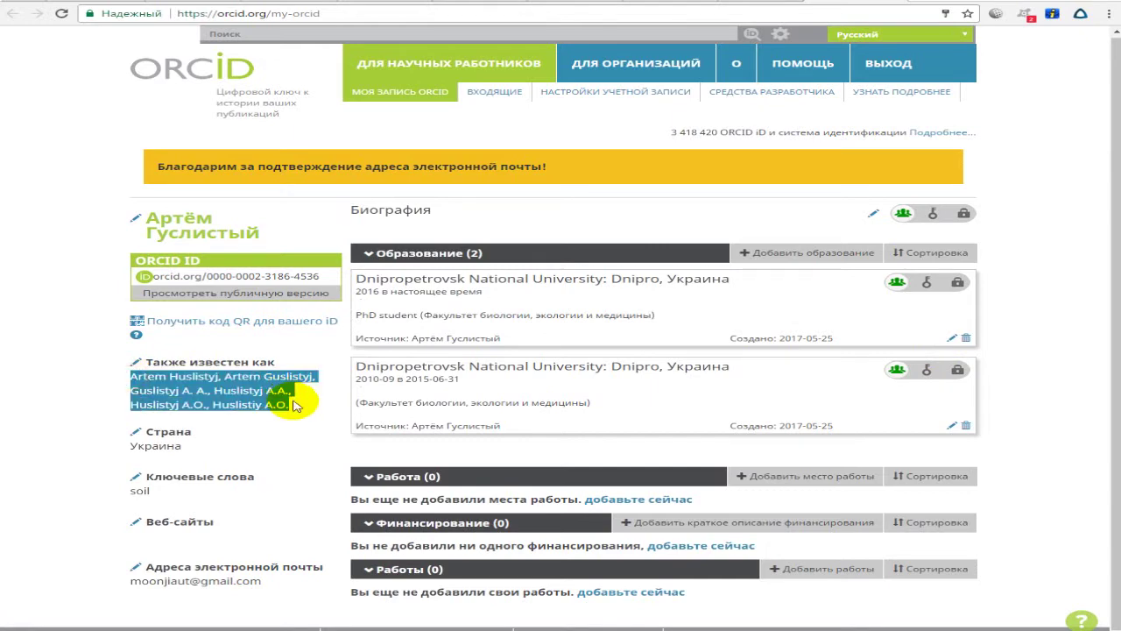
pyautogui.click(226, 401)
pyautogui.moveTo(135, 373); pyautogui.dragTo(154, 385)
pyautogui.tripleClick(186, 394)
pyautogui.doubleClick(191, 391)
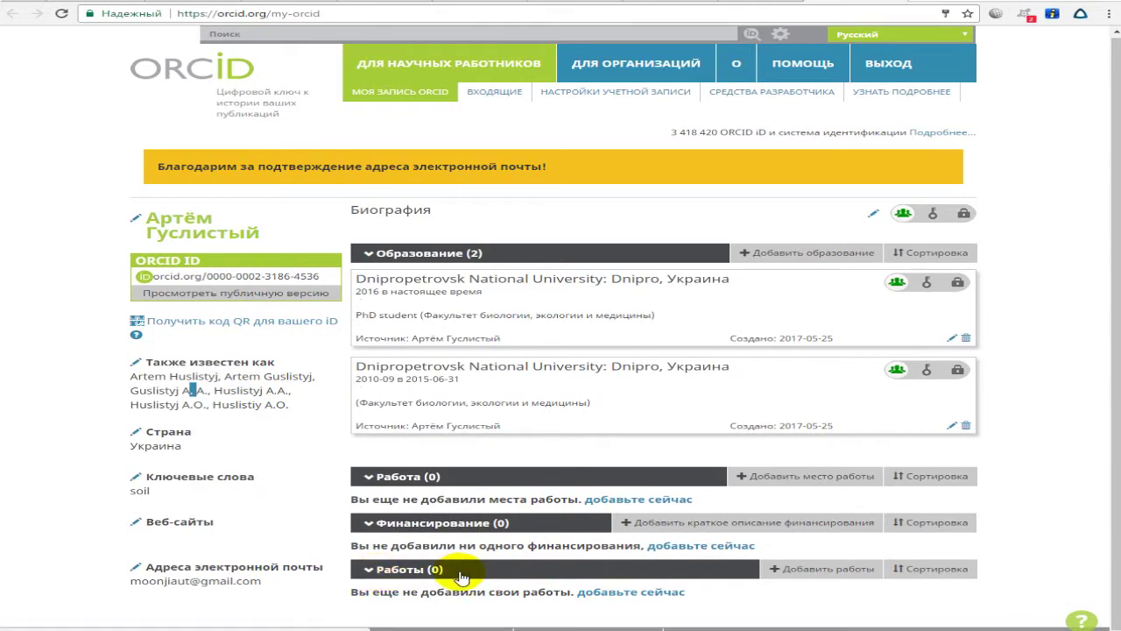
pyautogui.moveTo(349, 593); pyautogui.dragTo(554, 592)
# Bring up the works import options and look through the available sources.
pyautogui.click(583, 593)
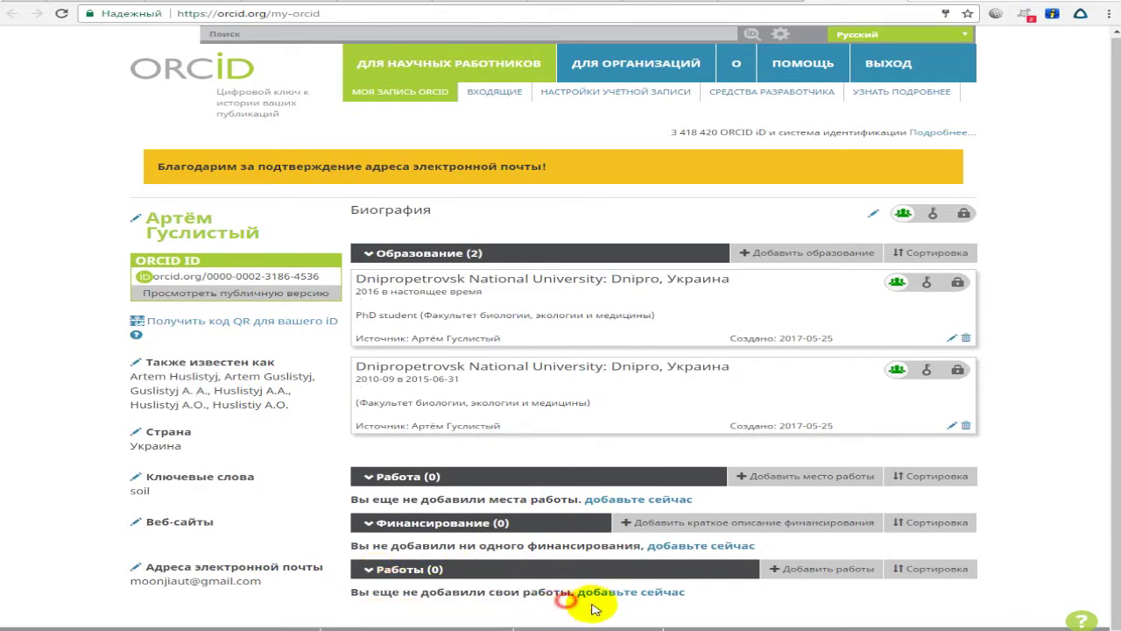
pyautogui.scroll(-5, 749, 477)
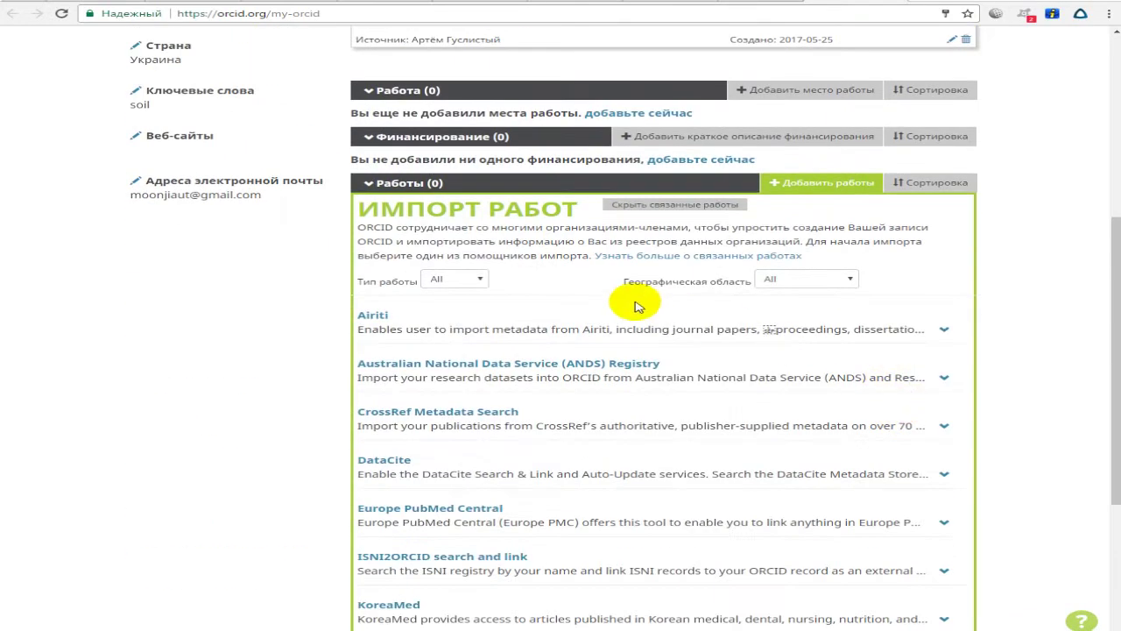
pyautogui.scroll(2, 551, 320)
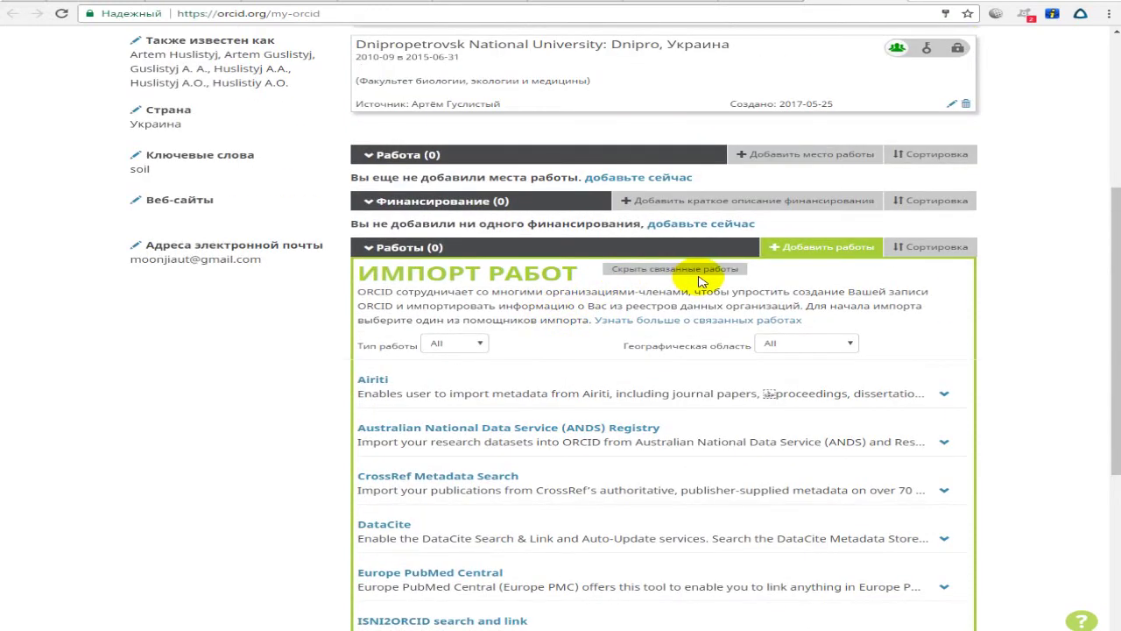
pyautogui.scroll(-4, 700, 276)
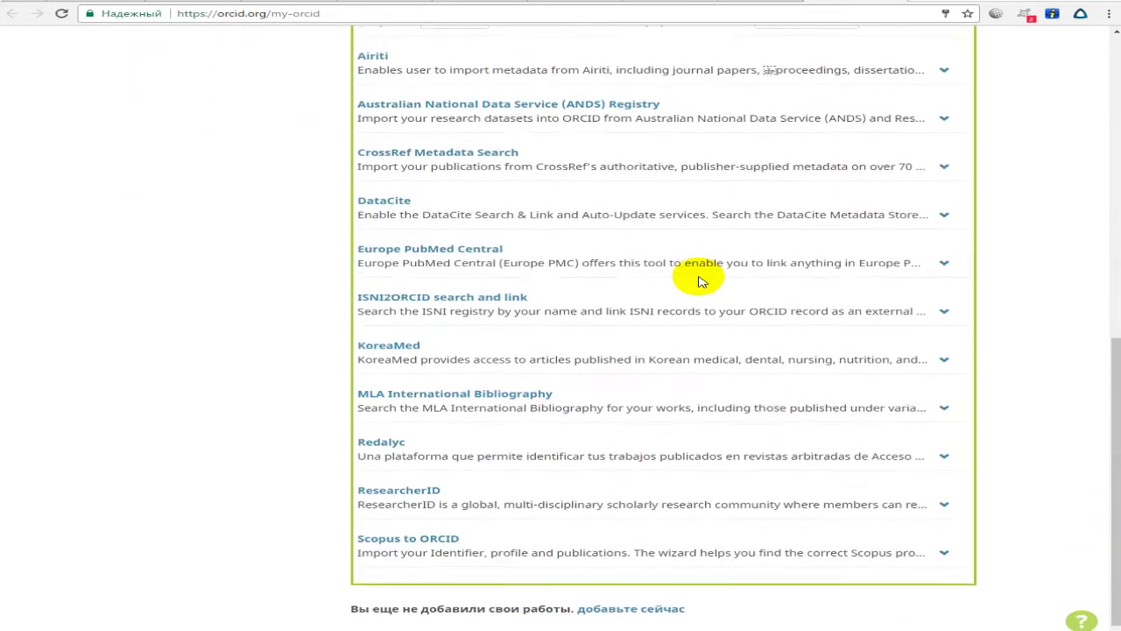
pyautogui.scroll(-1, 700, 281)
pyautogui.scroll(3, 700, 280)
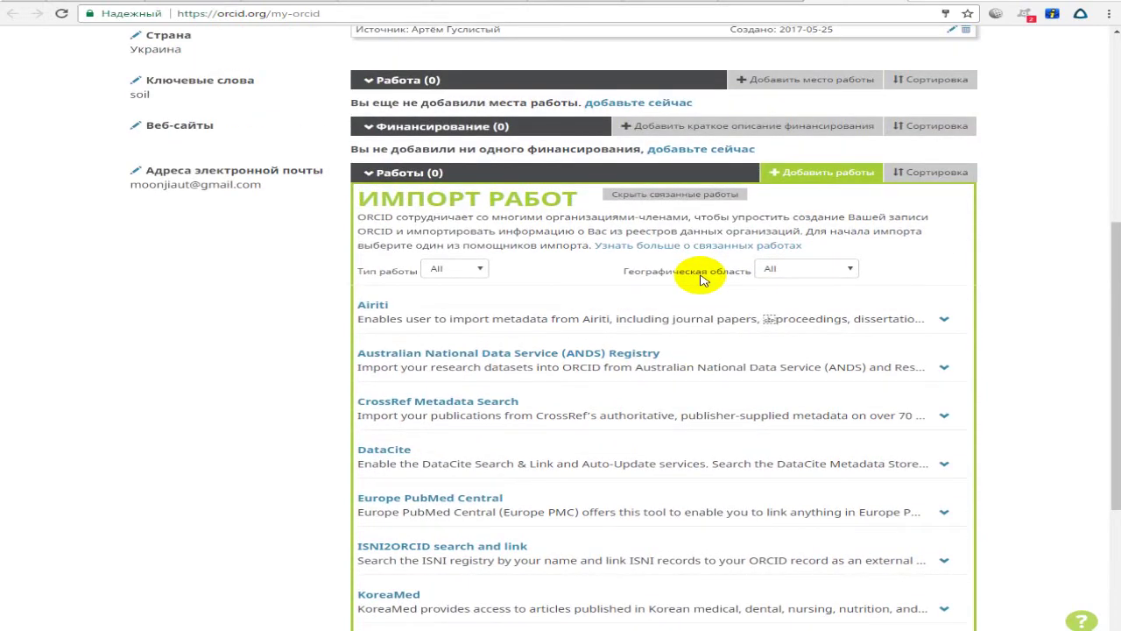
pyautogui.scroll(-2, 535, 271)
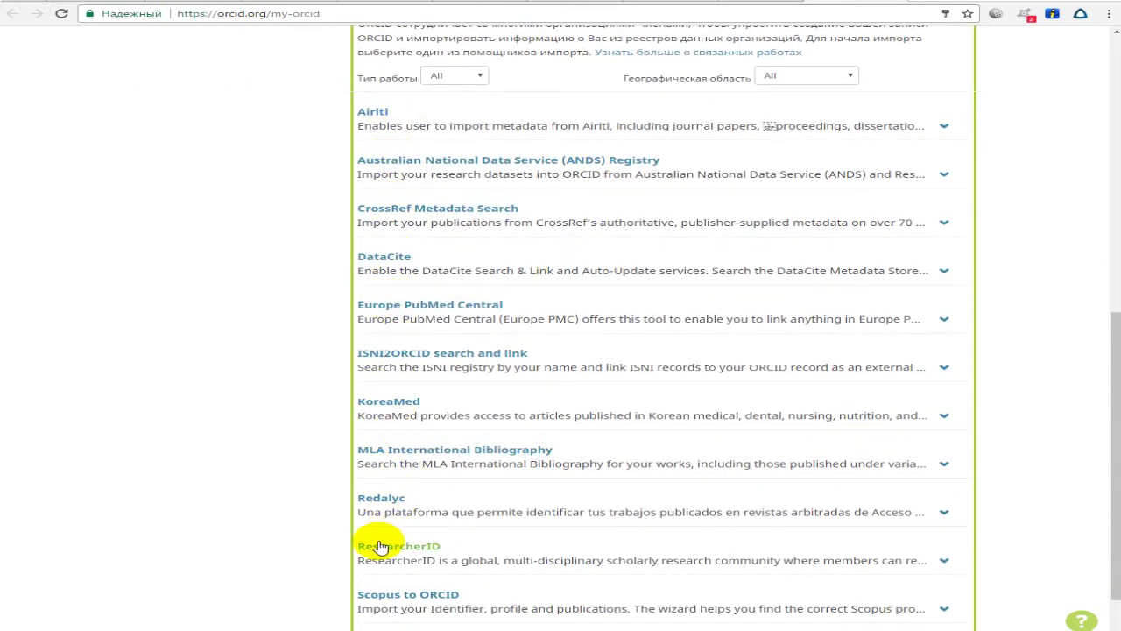
pyautogui.scroll(-1, 750, 393)
pyautogui.scroll(2, 723, 350)
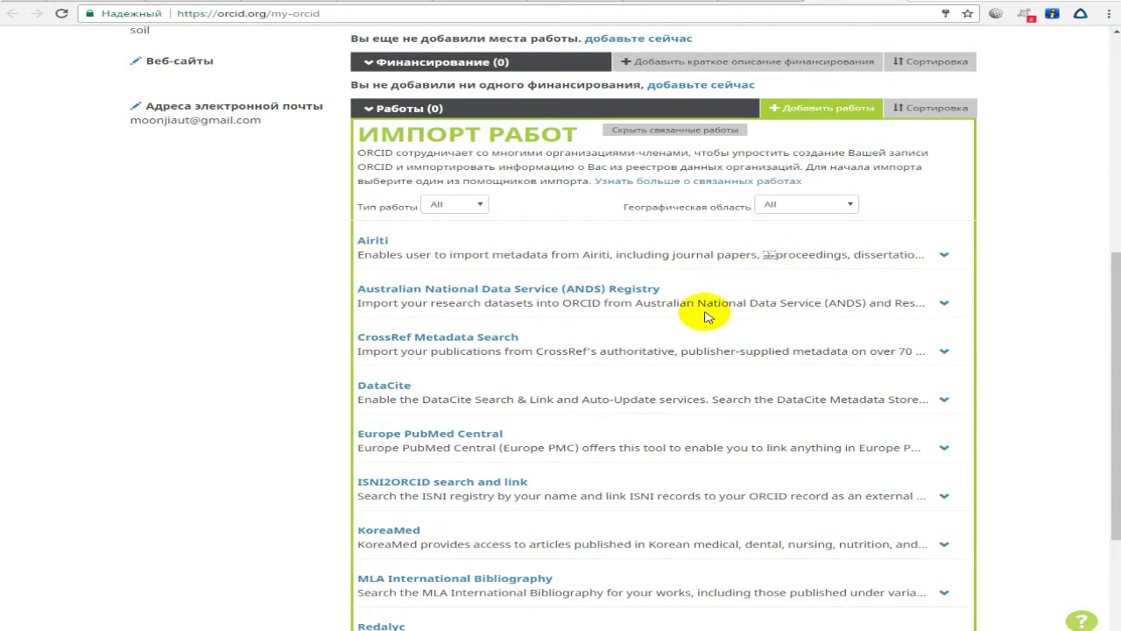
# Choose CrossRef Metadata Search and grant it access to the ORCID record.
pyautogui.click(946, 354)
pyautogui.moveTo(594, 343); pyautogui.dragTo(367, 344)
pyautogui.click(352, 335)
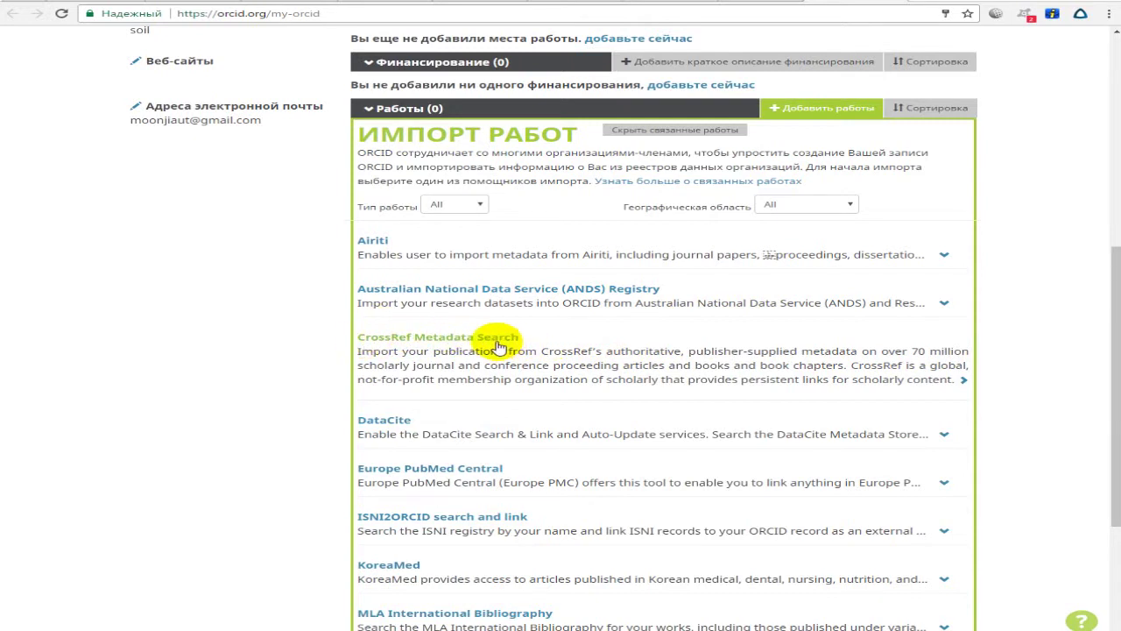
pyautogui.click(489, 343)
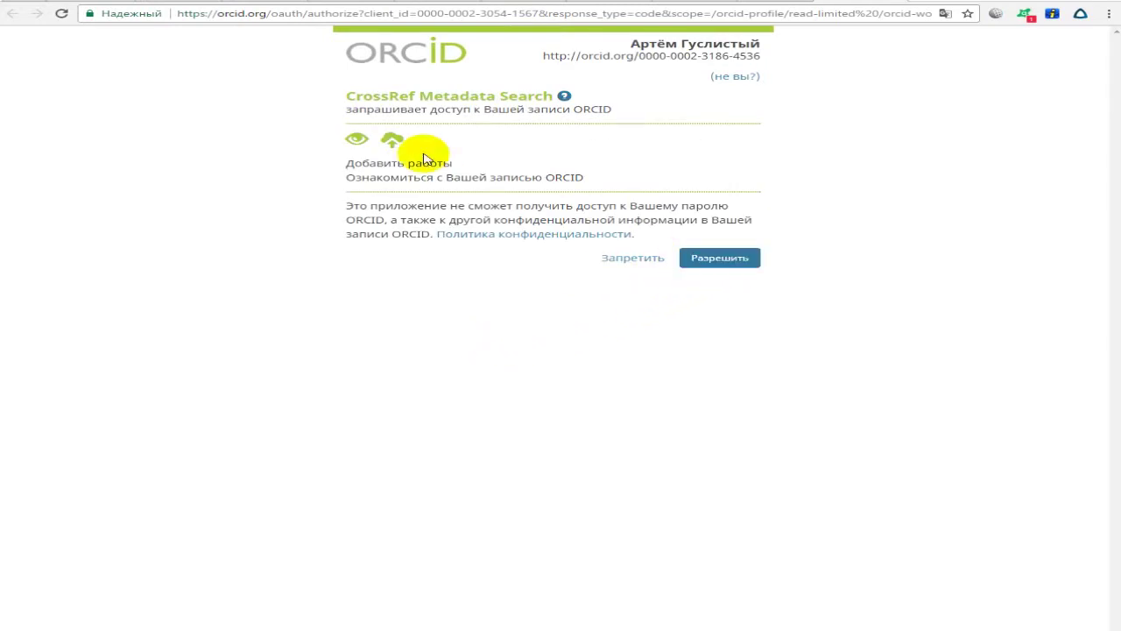
pyautogui.click(704, 257)
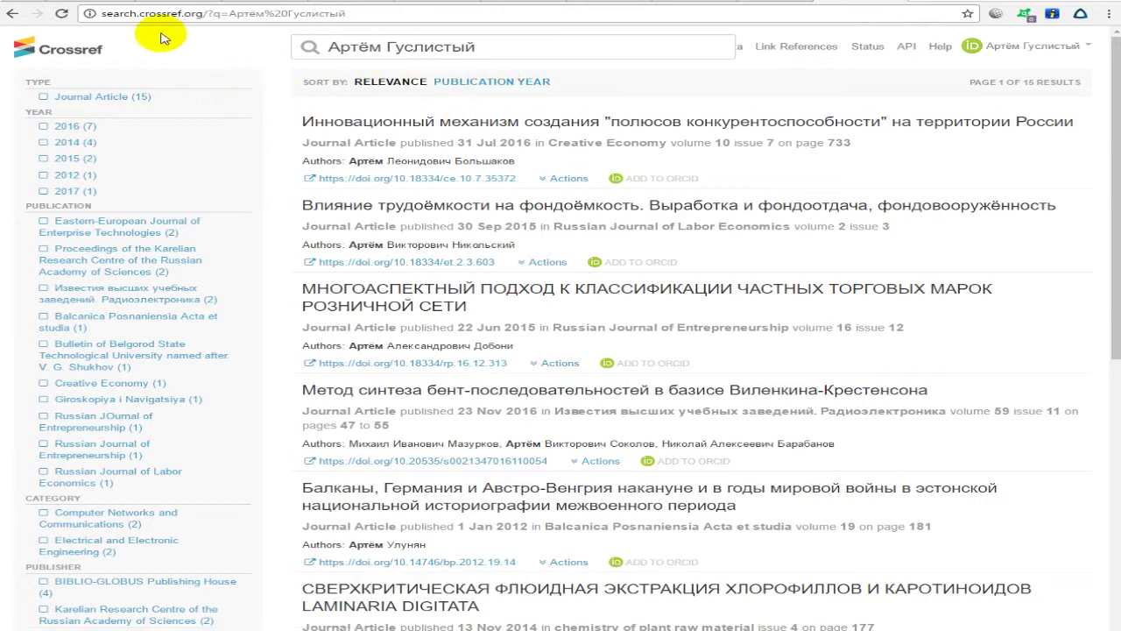
# Delete the old author query and start typing a transliterated surname.
pyautogui.tripleClick(502, 50)
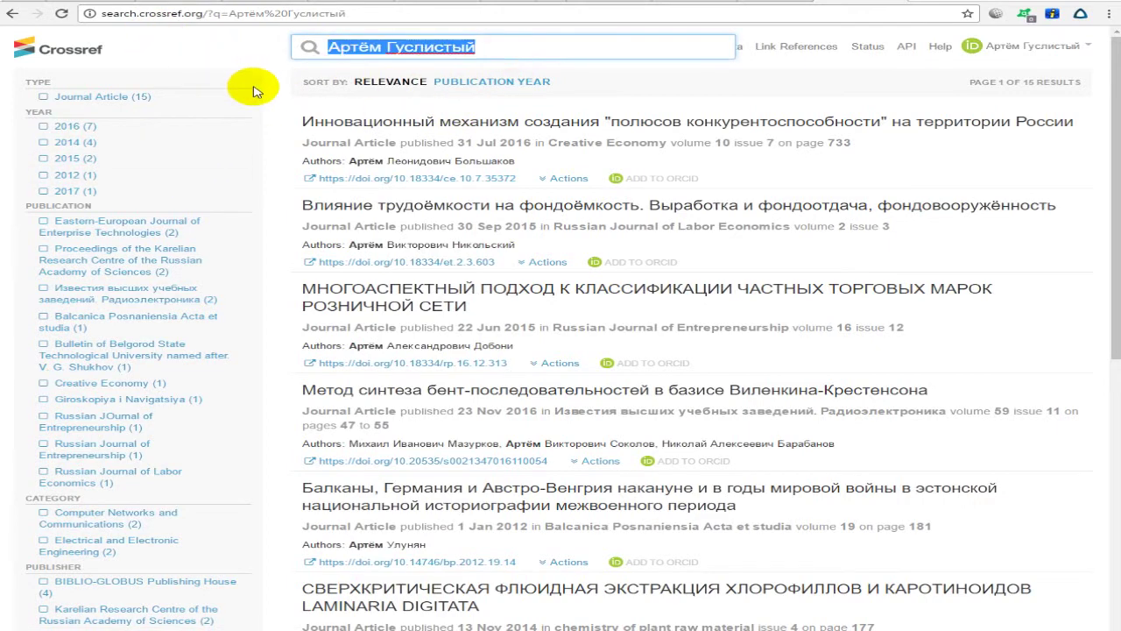
pyautogui.click(495, 44)
pyautogui.moveTo(495, 44)
pyautogui.mouseDown()
pyautogui.moveTo(306, 43)
pyautogui.moveTo(493, 43)
pyautogui.mouseUp()
pyautogui.click(354, 48)
pyautogui.click(481, 50)
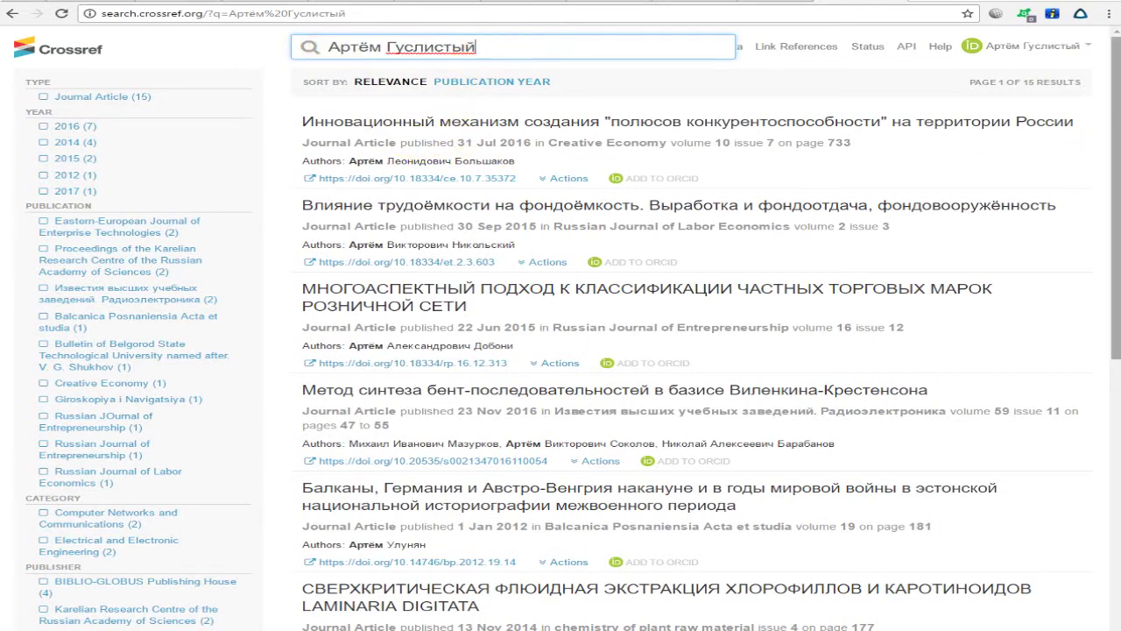
pyautogui.moveTo(476, 43); pyautogui.dragTo(242, 41)
pyautogui.click(412, 45)
pyautogui.moveTo(498, 46); pyautogui.dragTo(250, 45)
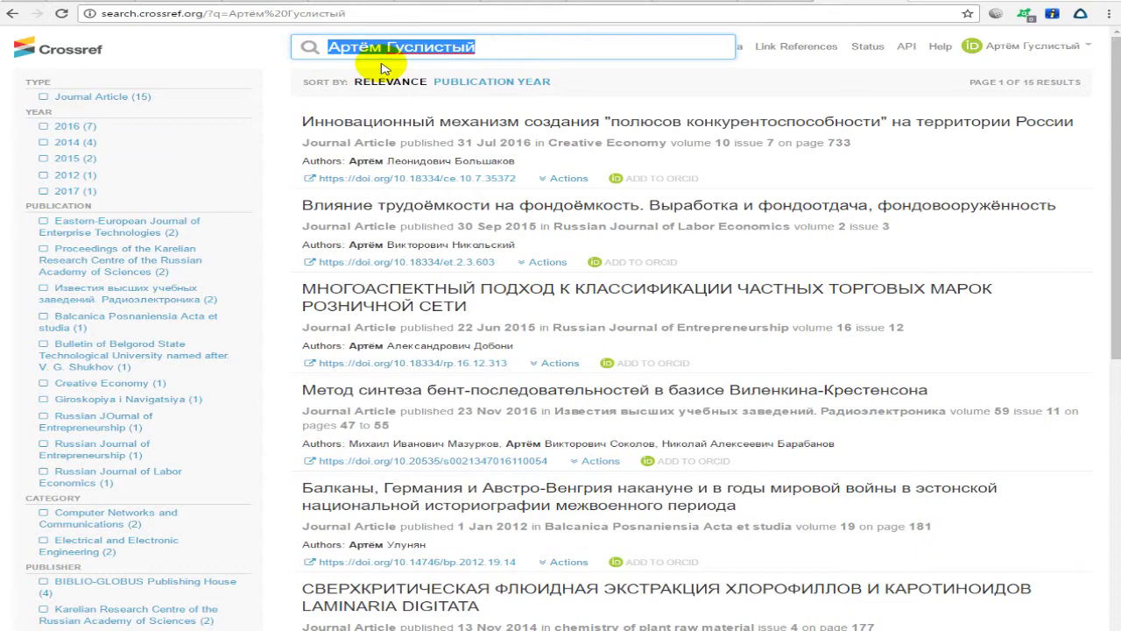
pyautogui.press('BackSpace')
pyautogui.write('gl')
pyautogui.press('BackSpace')
pyautogui.press('BackSpace')
pyautogui.write('gul')
pyautogui.press('BackSpace')
pyautogui.press('BackSpace')
pyautogui.press('BackSpace')
pyautogui.write('Huslistyj A.A.')
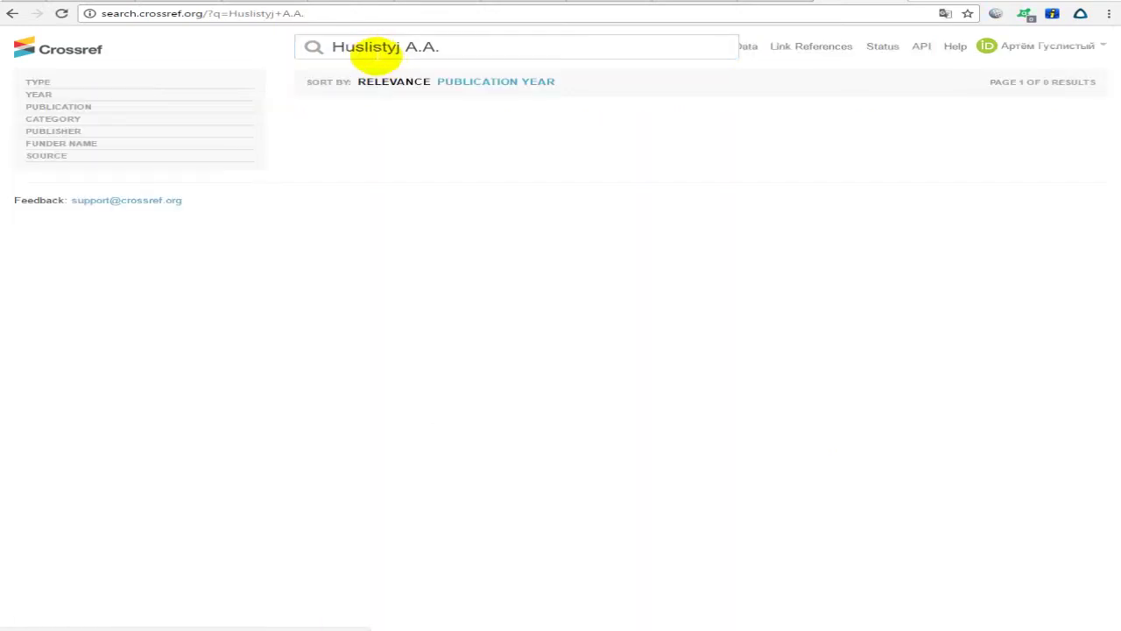
# Try alternative transliterated spellings of the surname and initials in the query.
pyautogui.click(454, 51)
pyautogui.click(386, 48)
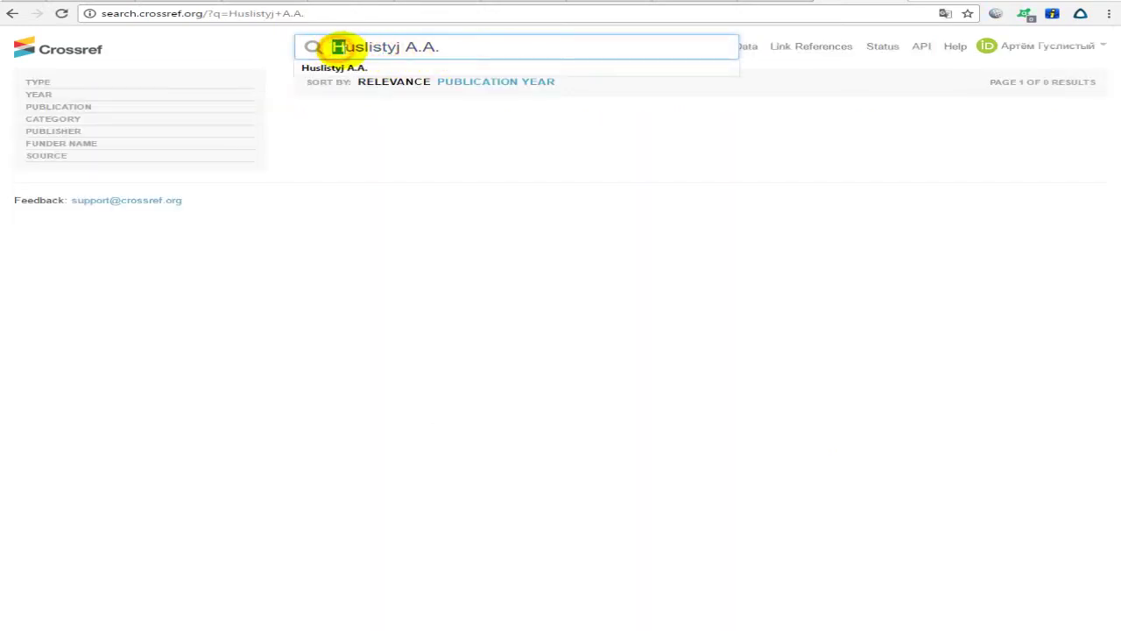
pyautogui.write('G')
pyautogui.moveTo(454, 46); pyautogui.dragTo(440, 47)
pyautogui.hotkey('ctrl', 'x')
pyautogui.click(338, 47)
pyautogui.press('BackSpace')
pyautogui.hotkey('ctrl', 'v')
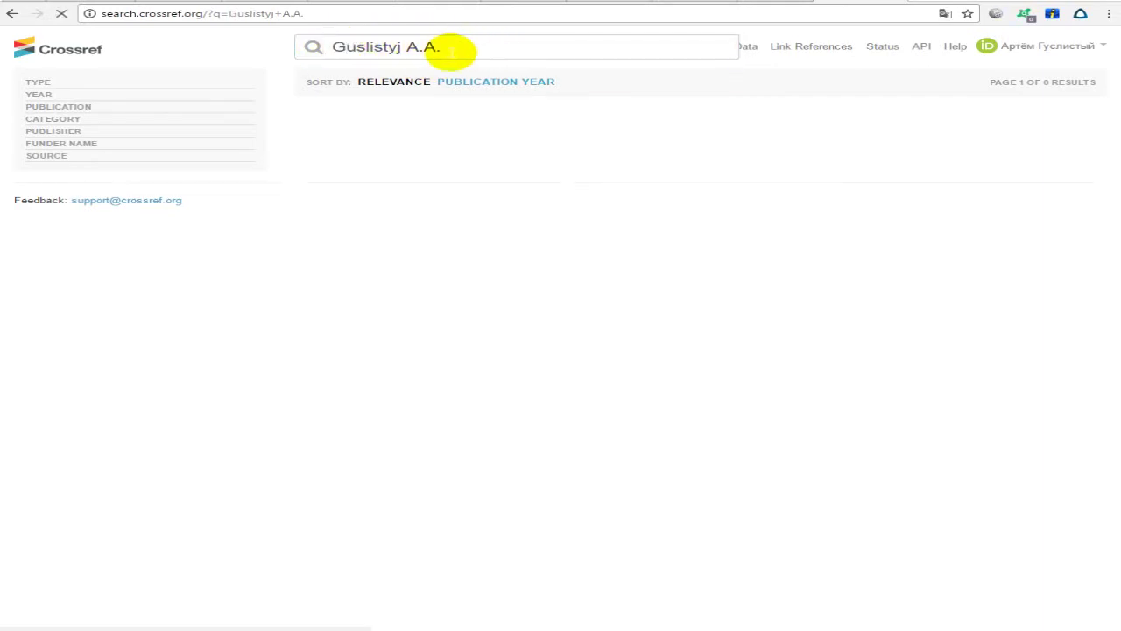
pyautogui.click(488, 51)
pyautogui.moveTo(423, 46); pyautogui.dragTo(263, 43)
pyautogui.hotkey('ctrl', 'x')
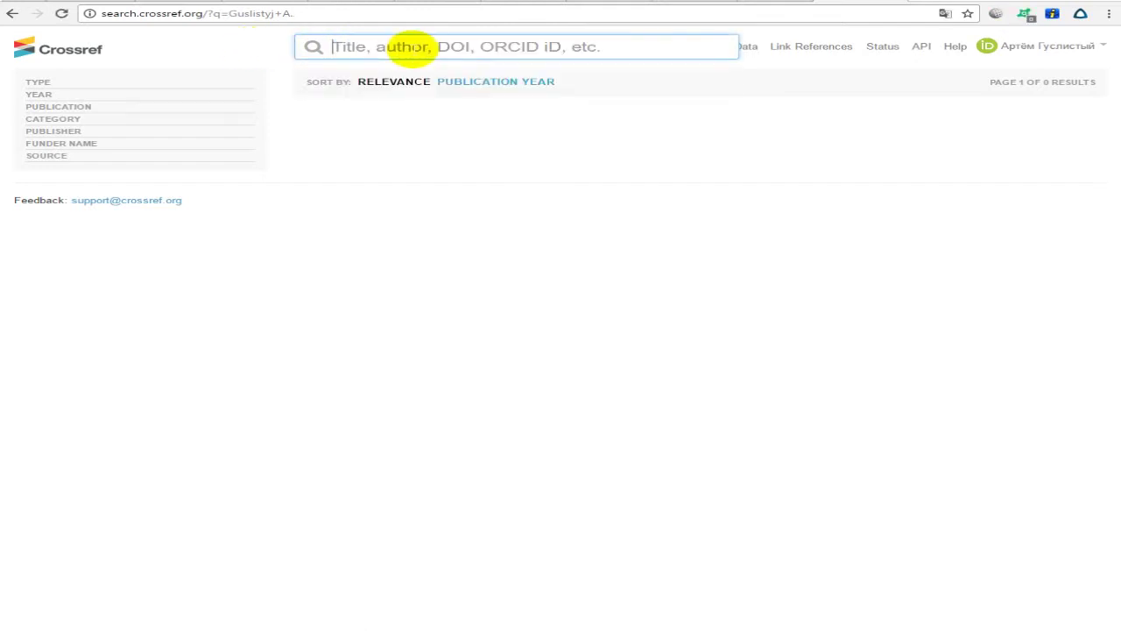
pyautogui.hotkey('ctrl', 'z')
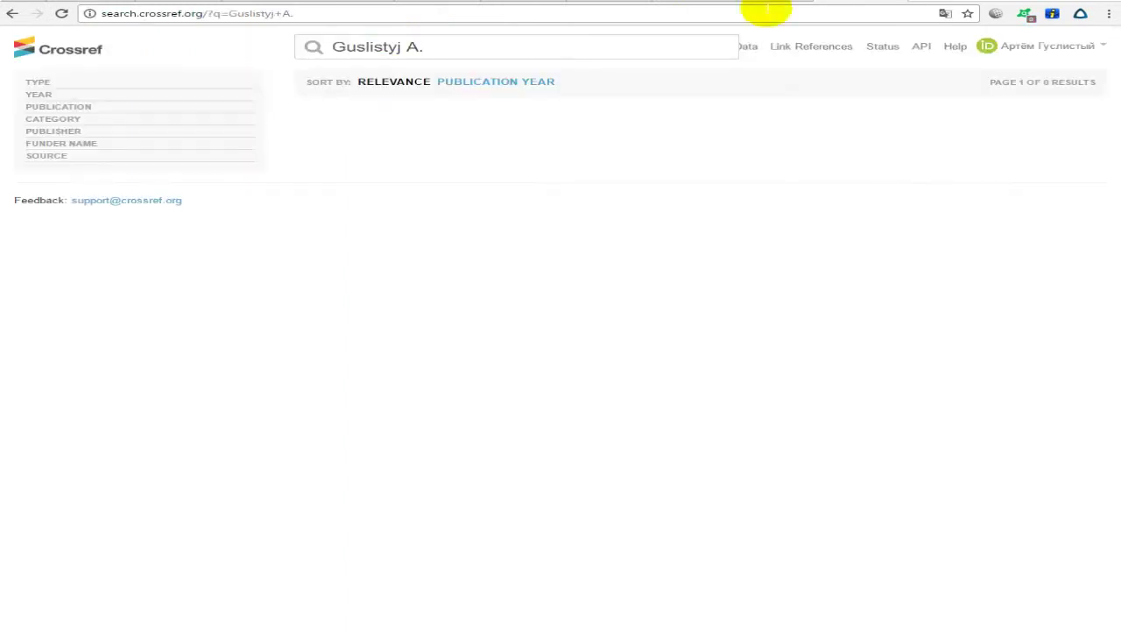
# Replace the query with the author's name written in Cyrillic.
pyautogui.click(583, 41)
pyautogui.hotkey('ctrl', 'a')
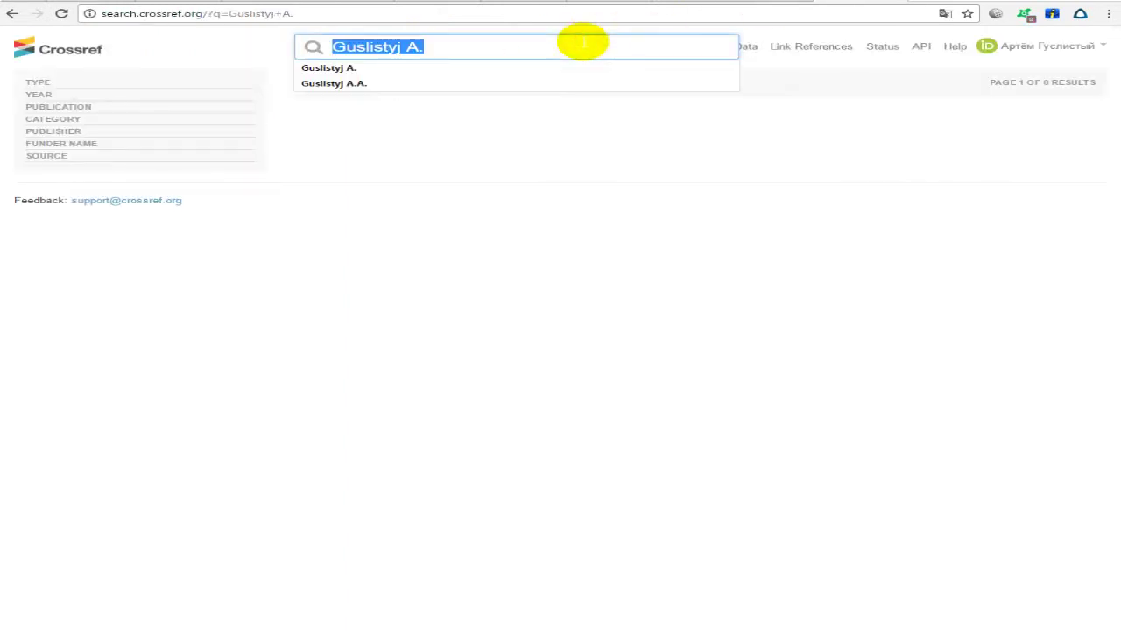
pyautogui.write('F')
pyautogui.press('BackSpace')
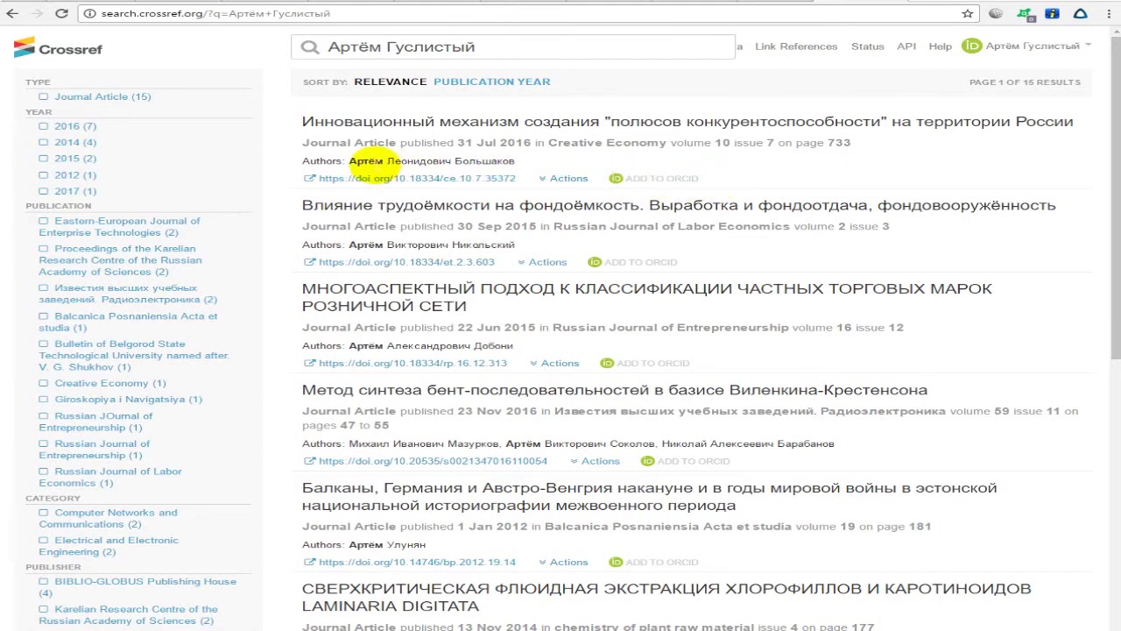
# Add the 2016 Creative Economy article from Crossref to the ORCID record and reload the ORCID page.
pyautogui.click(661, 180)
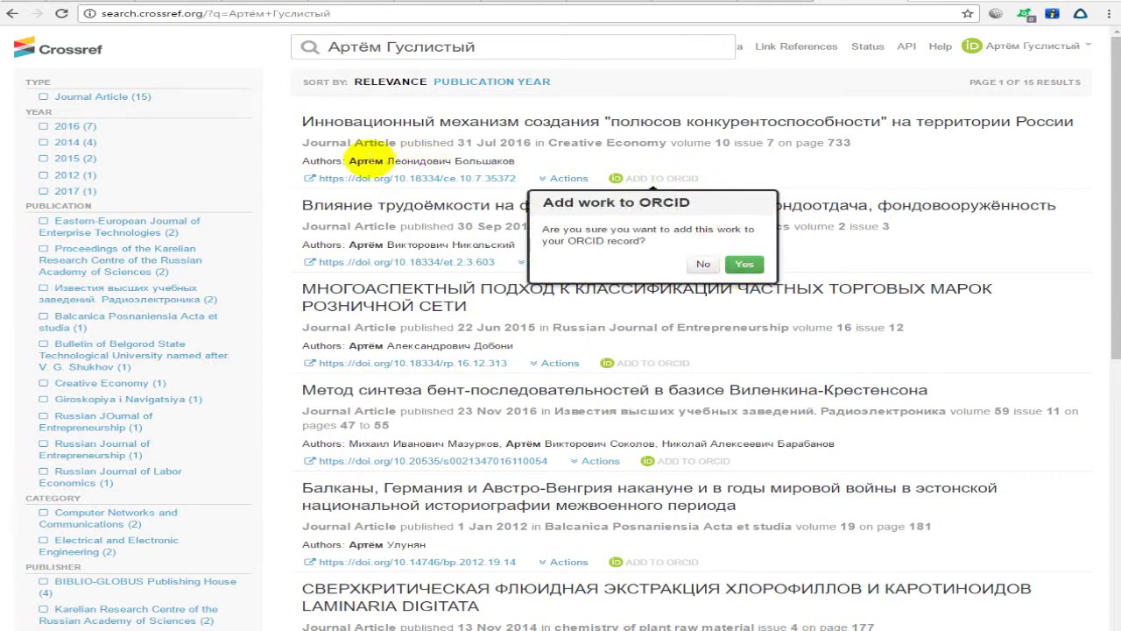
pyautogui.moveTo(349, 162); pyautogui.dragTo(521, 160)
pyautogui.click(552, 168)
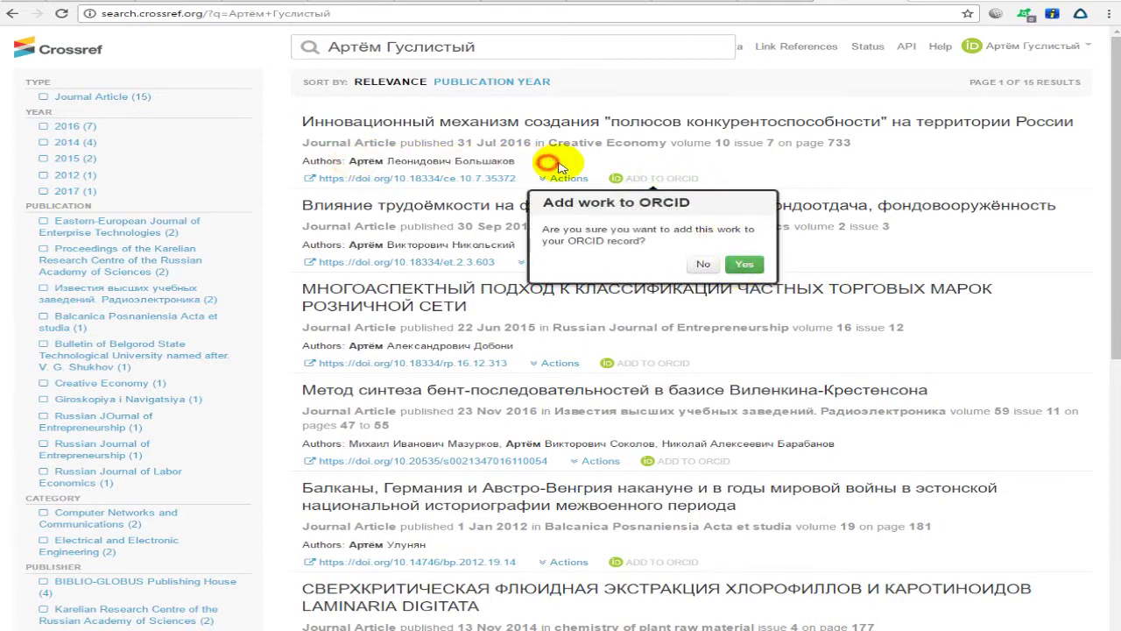
pyautogui.click(741, 265)
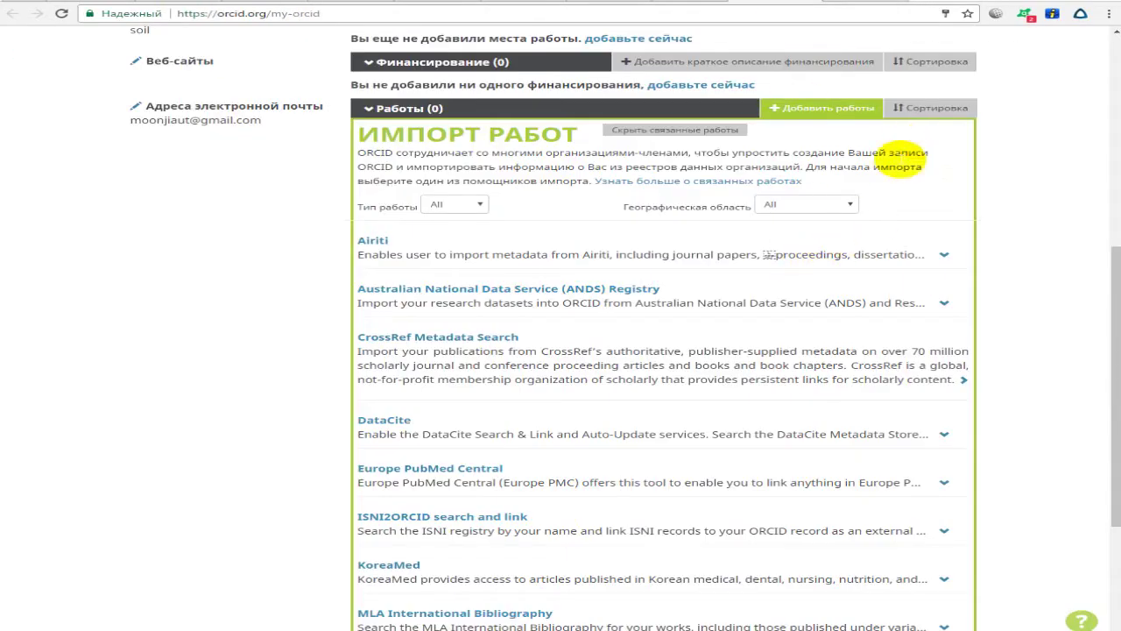
pyautogui.scroll(-5, 951, 310)
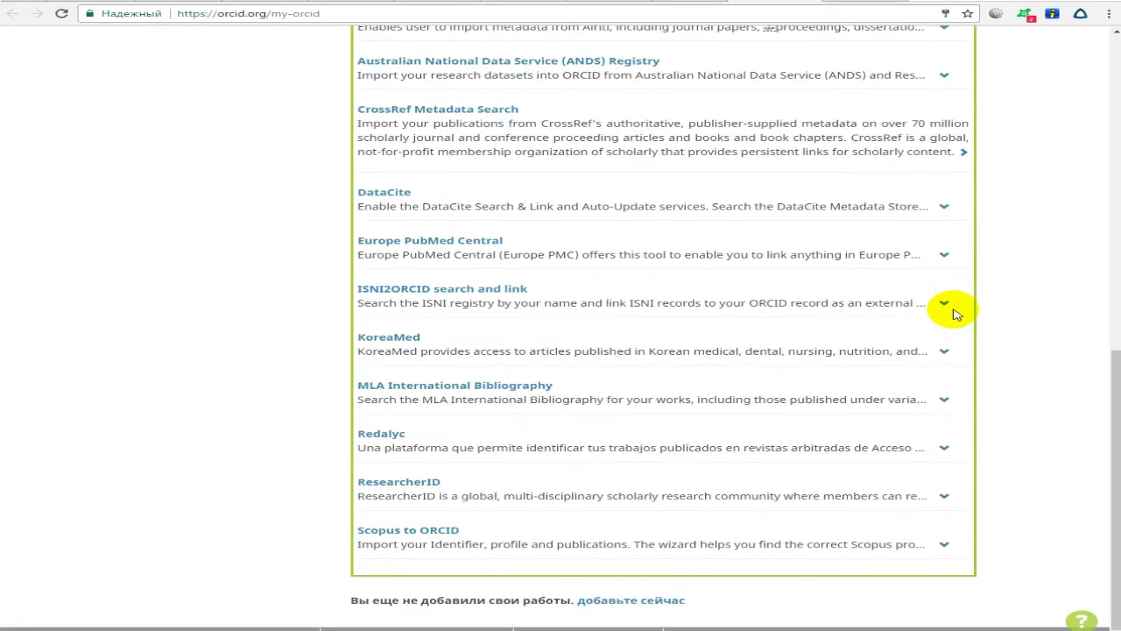
pyautogui.scroll(5, 955, 313)
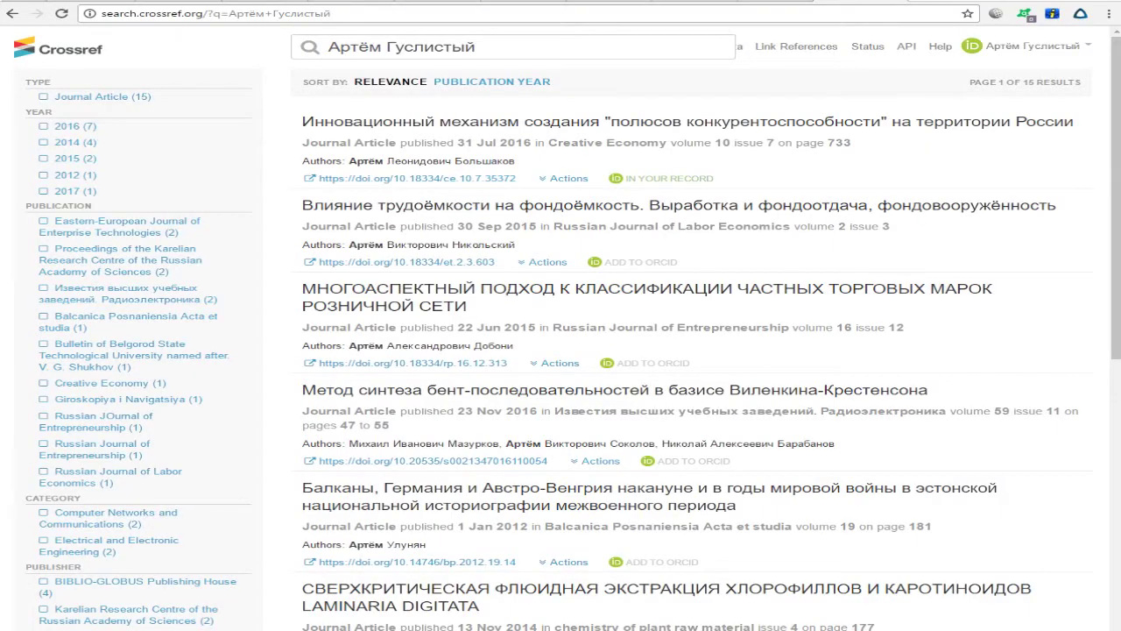
pyautogui.tripleClick(726, 181)
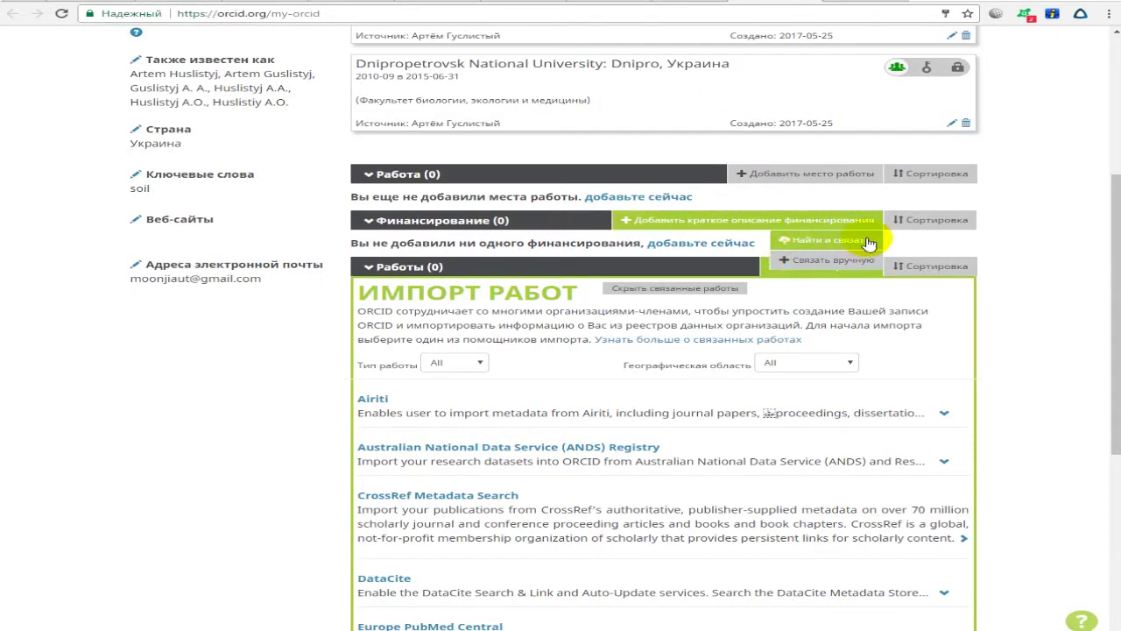
pyautogui.click(61, 13)
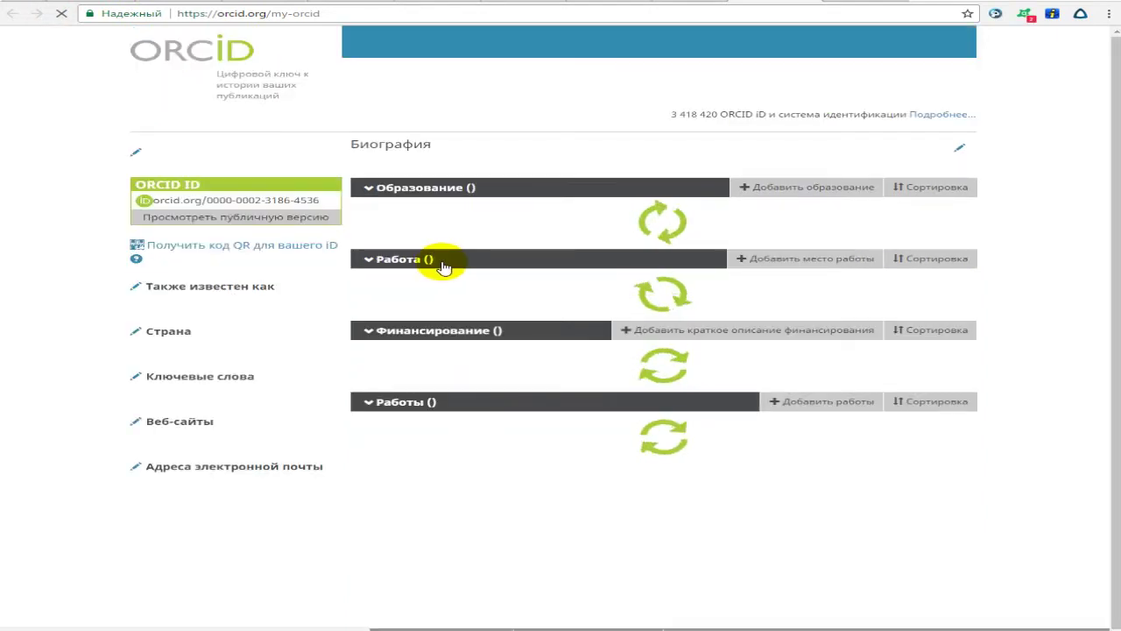
# Inspect the imported 2016 Creative Economy work entry in the ORCID Works section.
pyautogui.scroll(-1, 442, 267)
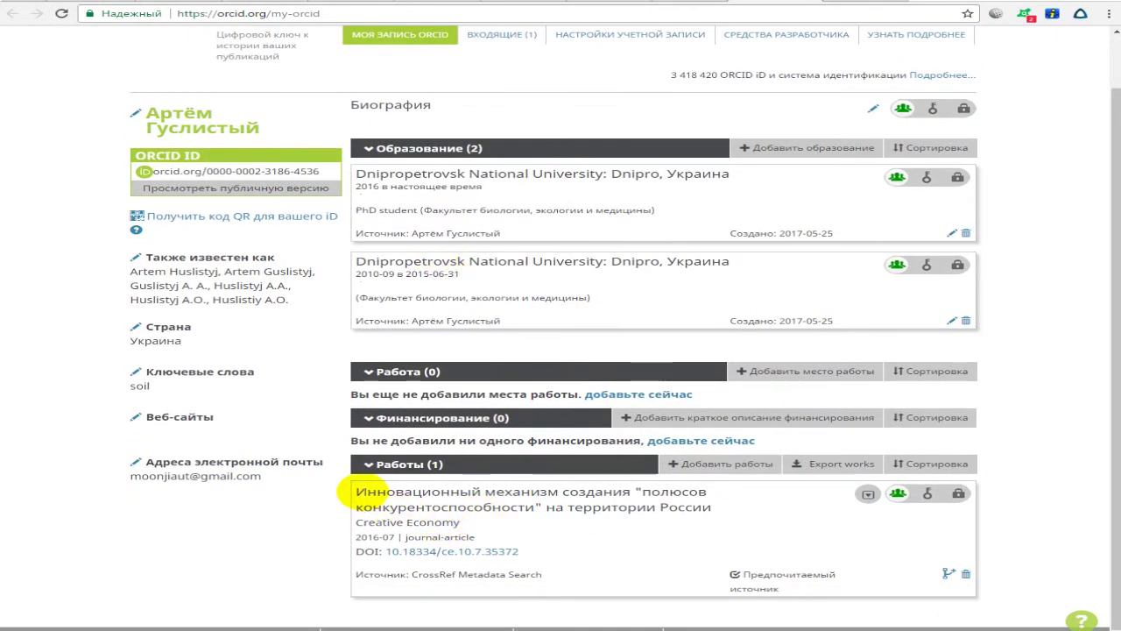
pyautogui.tripleClick(361, 493)
pyautogui.click(495, 530)
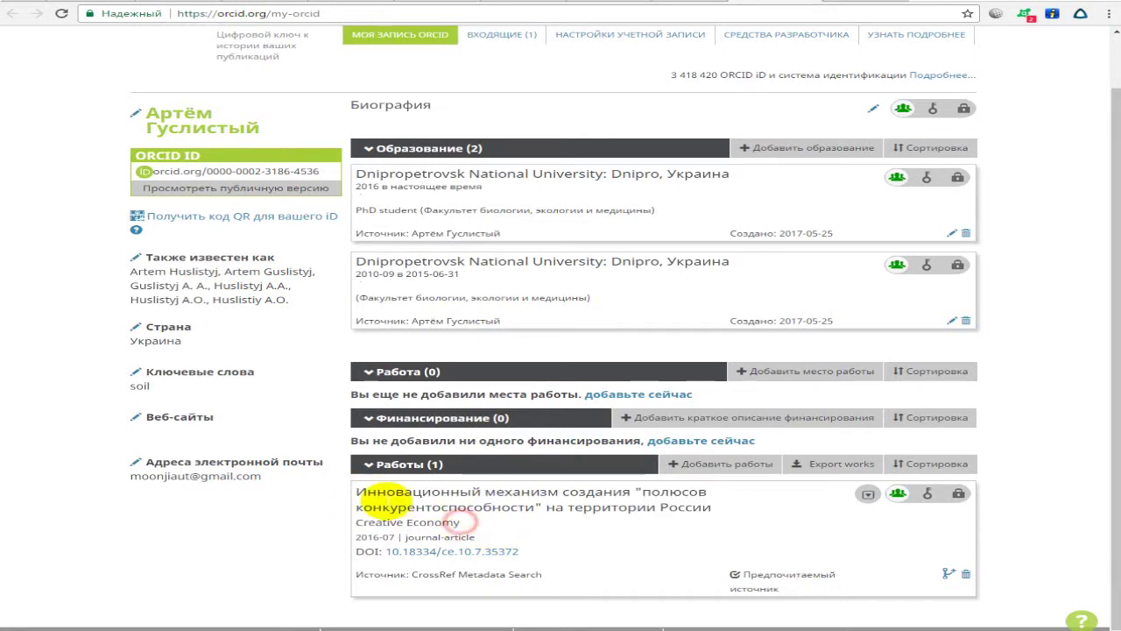
pyautogui.moveTo(361, 495); pyautogui.dragTo(478, 534)
pyautogui.click(484, 535)
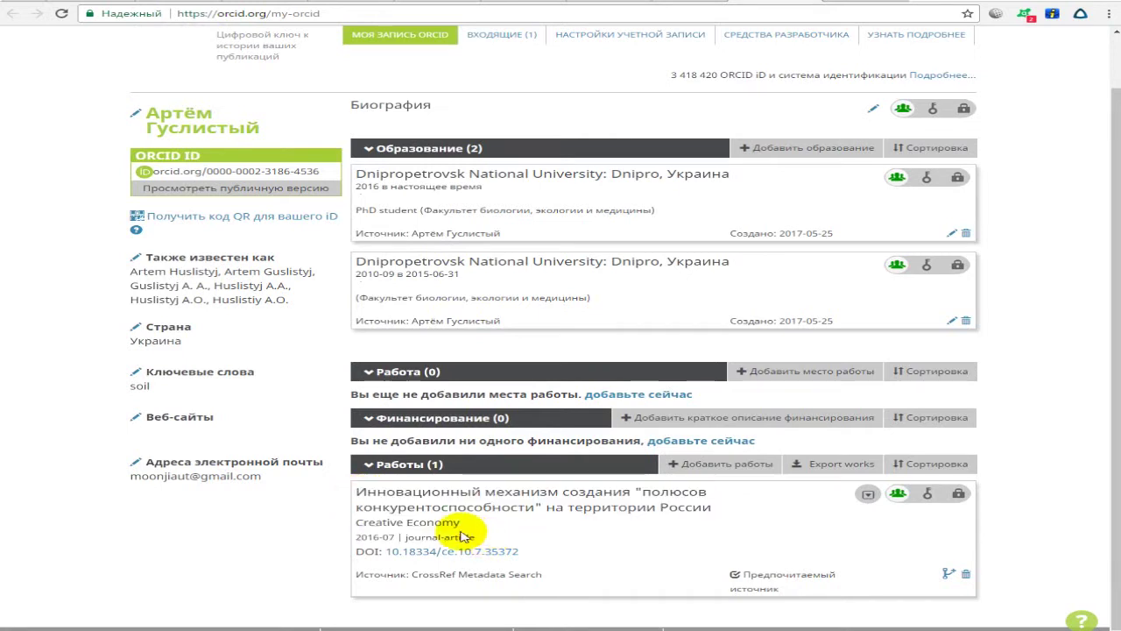
pyautogui.moveTo(359, 493); pyautogui.dragTo(458, 531)
pyautogui.click(483, 526)
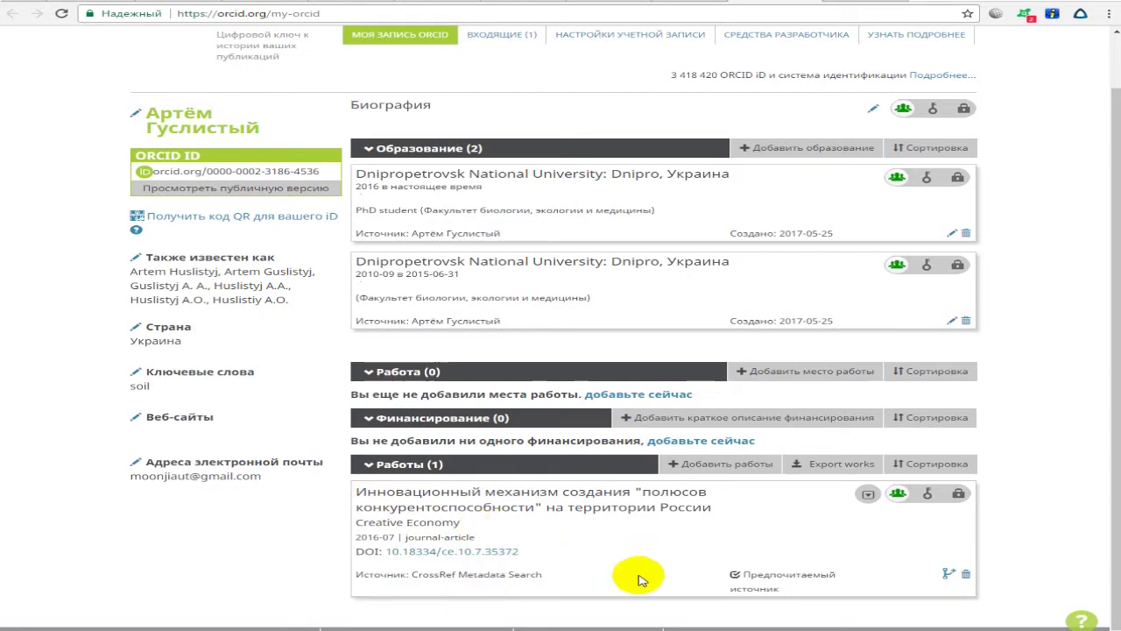
pyautogui.moveTo(617, 424)
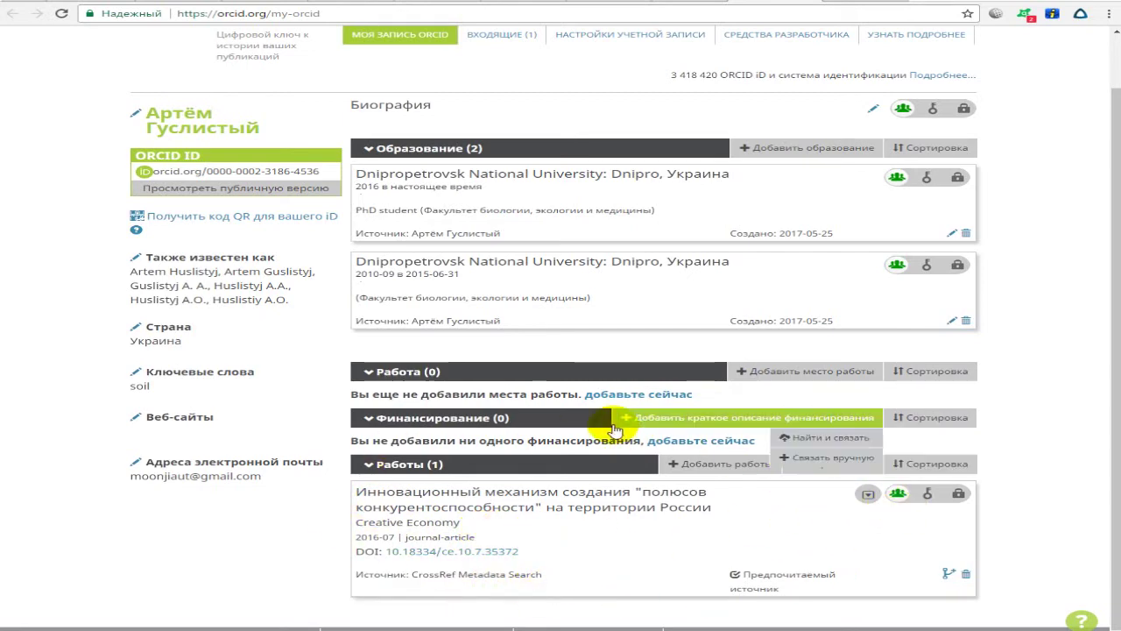
pyautogui.click(727, 7)
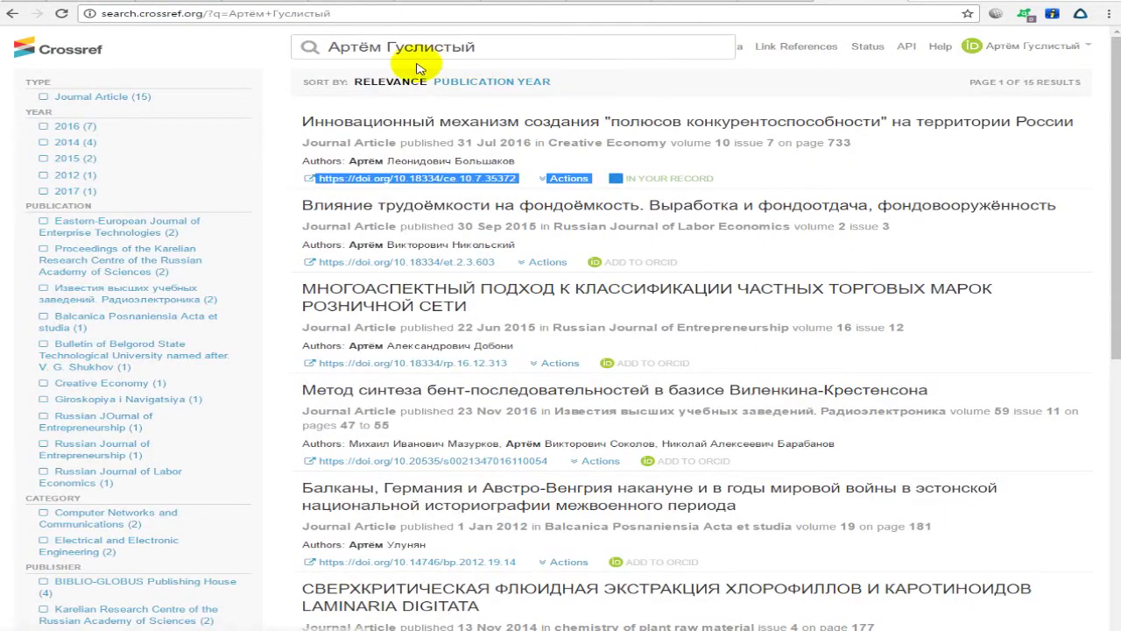
pyautogui.click(771, 1)
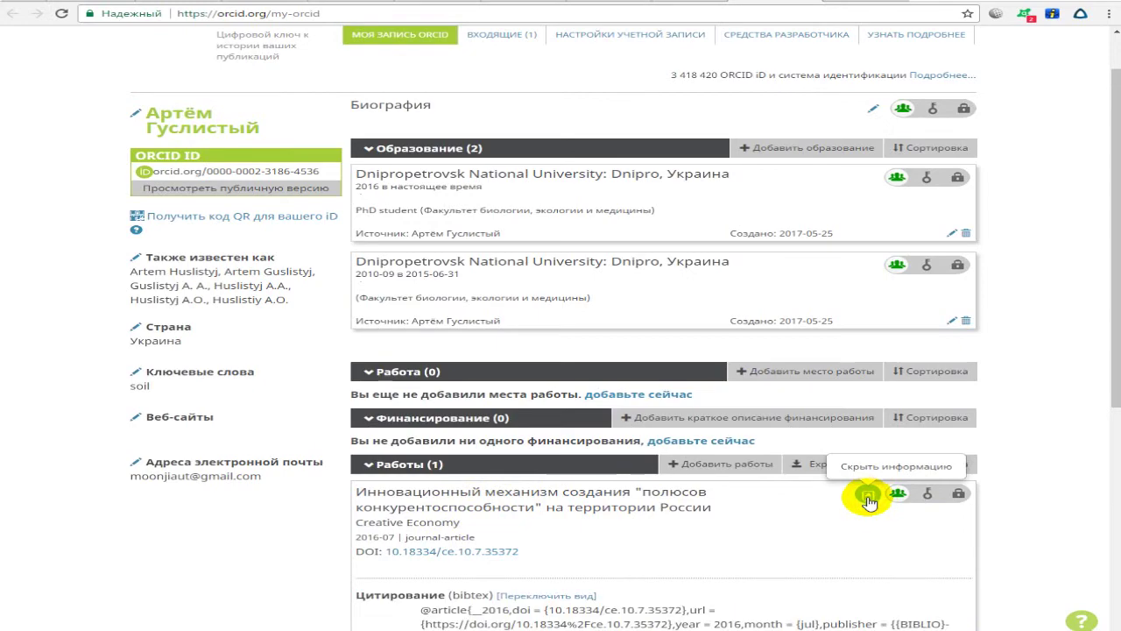
# Look over the work's citation details, then collapse them.
pyautogui.scroll(-3, 863, 495)
pyautogui.scroll(-2, 568, 349)
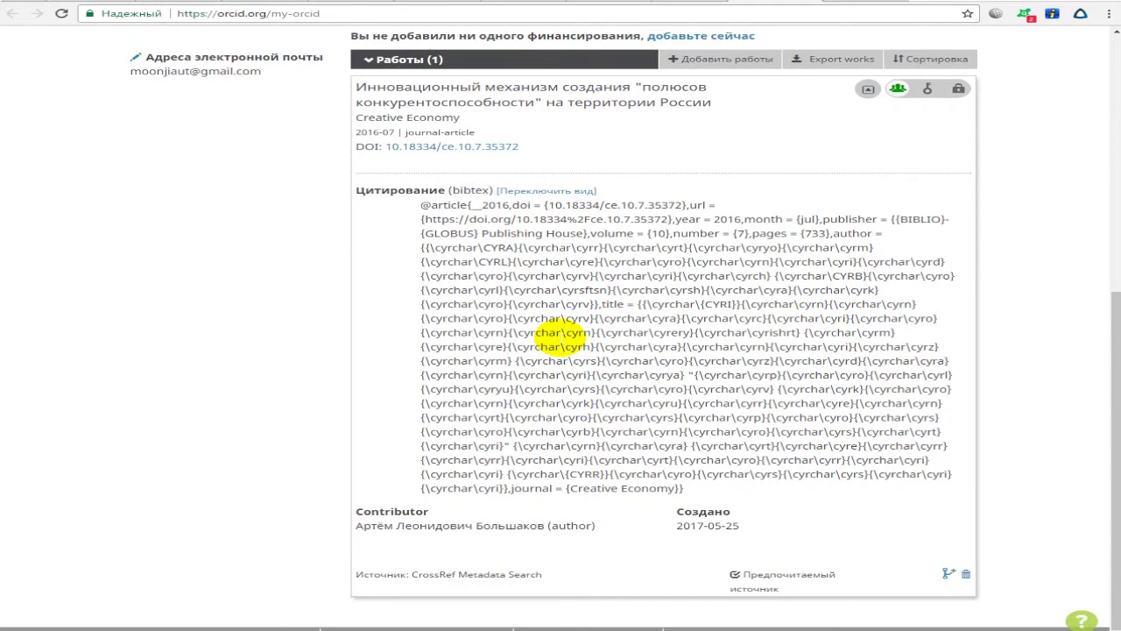
pyautogui.scroll(1, 558, 339)
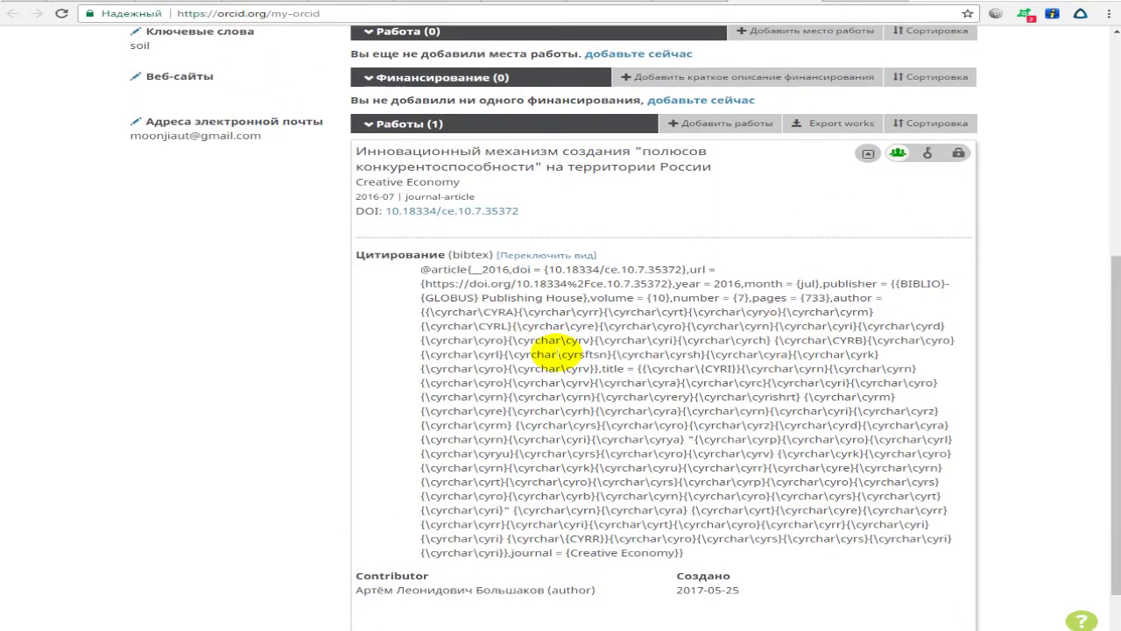
pyautogui.click(868, 153)
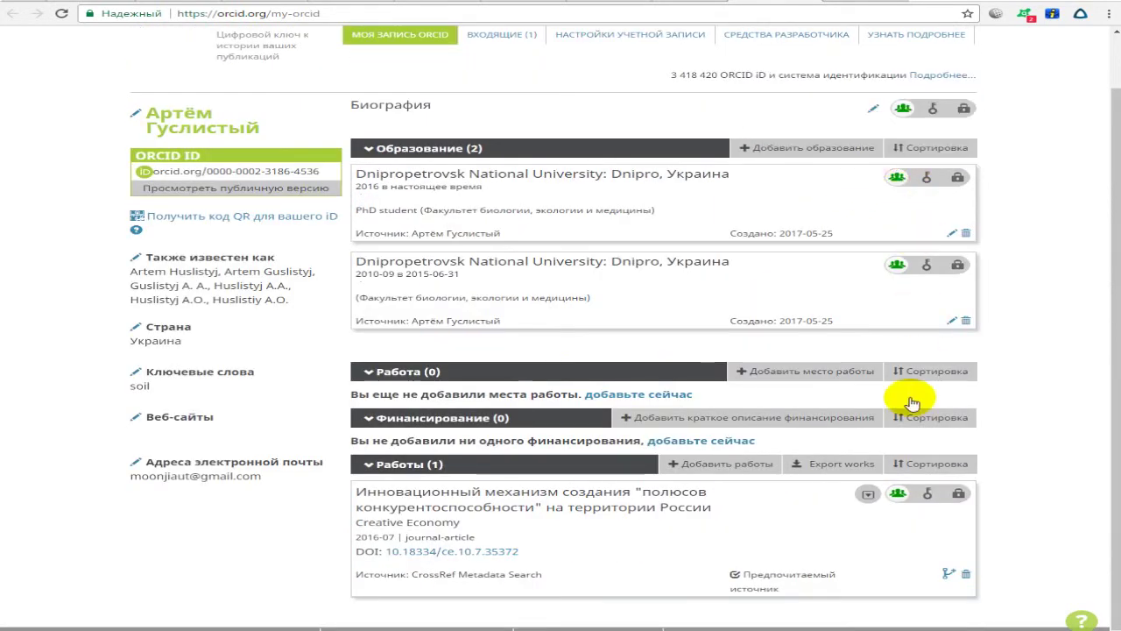
pyautogui.moveTo(914, 493)
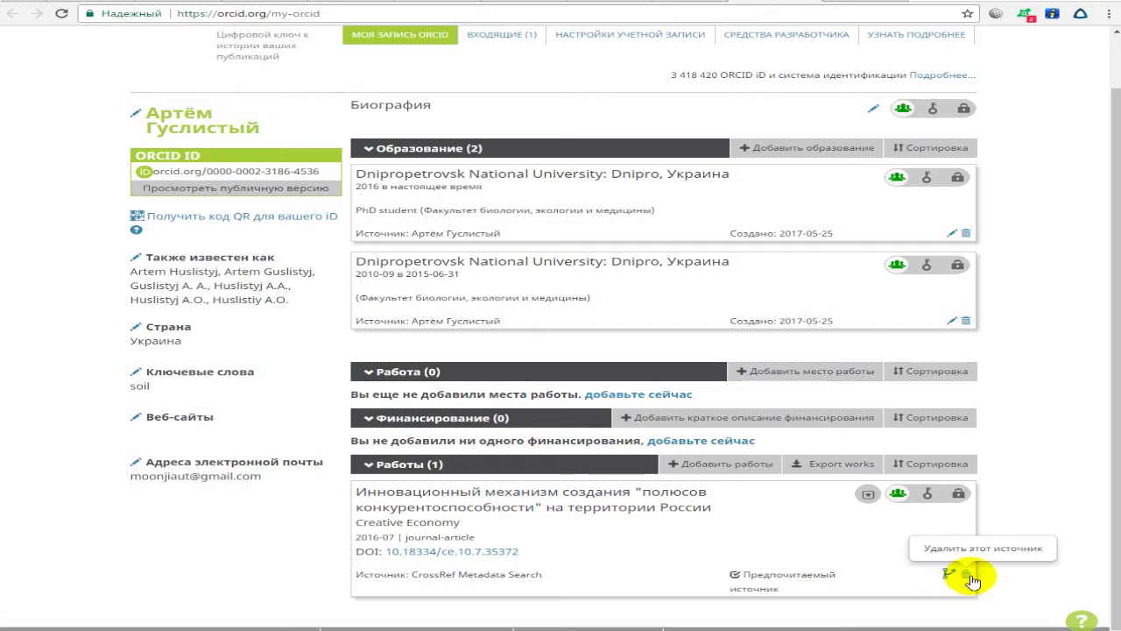
# Delete the imported work from the record and open the works import sources list.
pyautogui.click(969, 575)
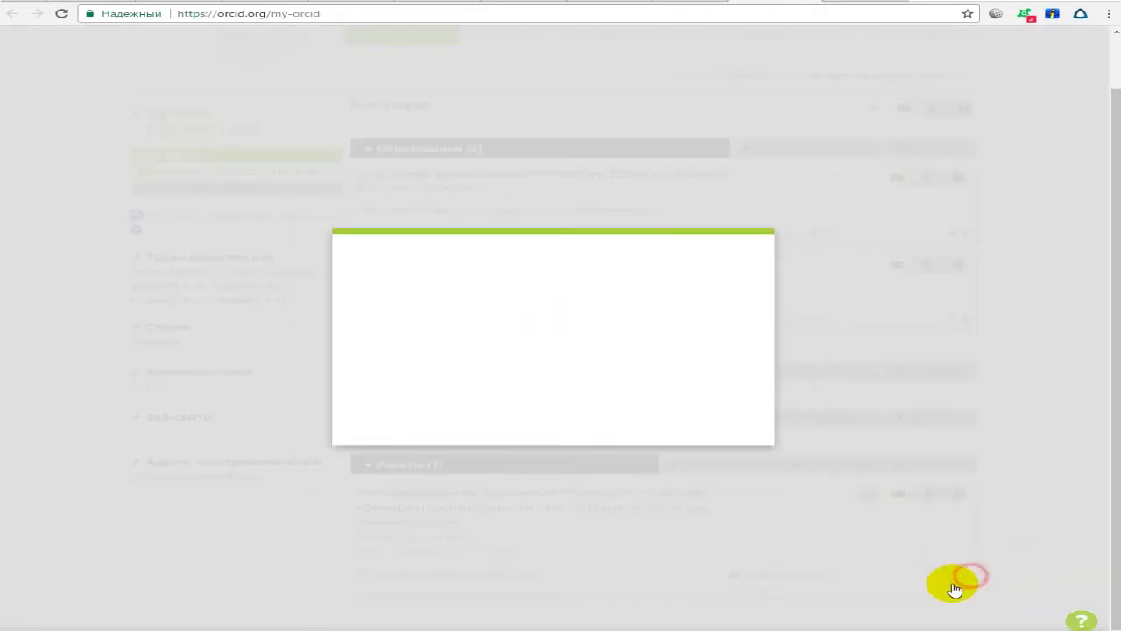
pyautogui.click(447, 369)
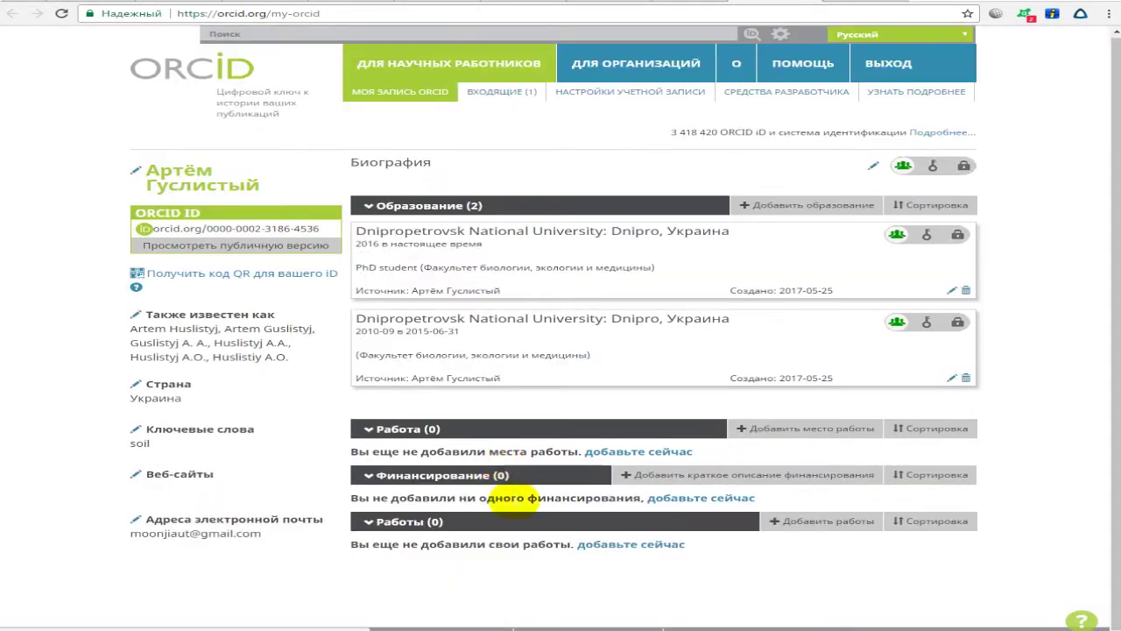
pyautogui.click(605, 545)
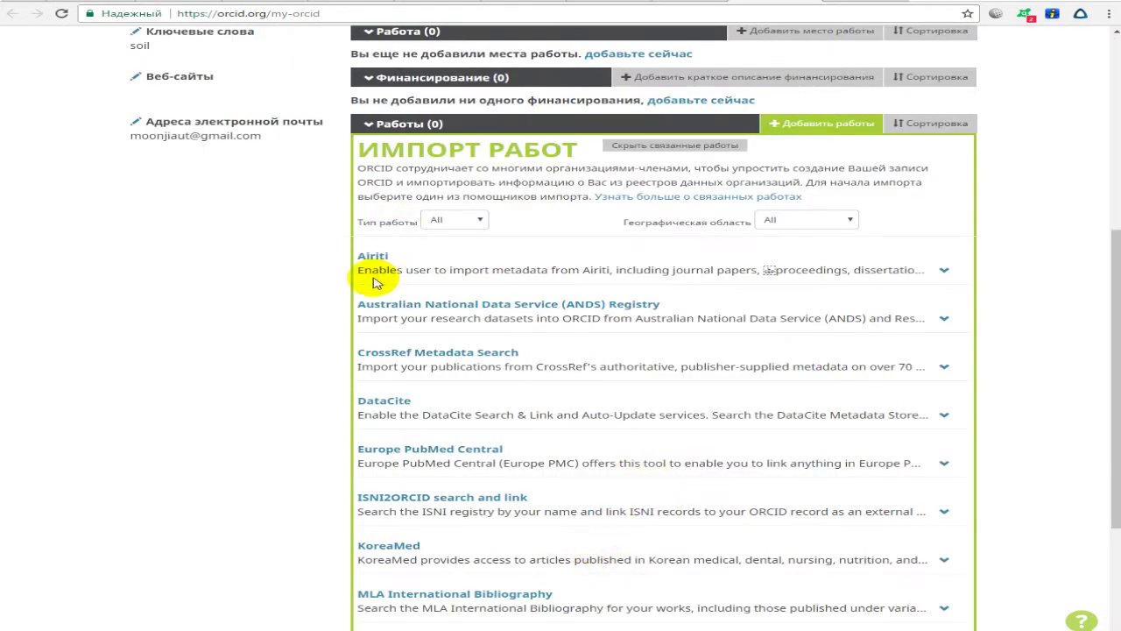
pyautogui.scroll(-1, 403, 289)
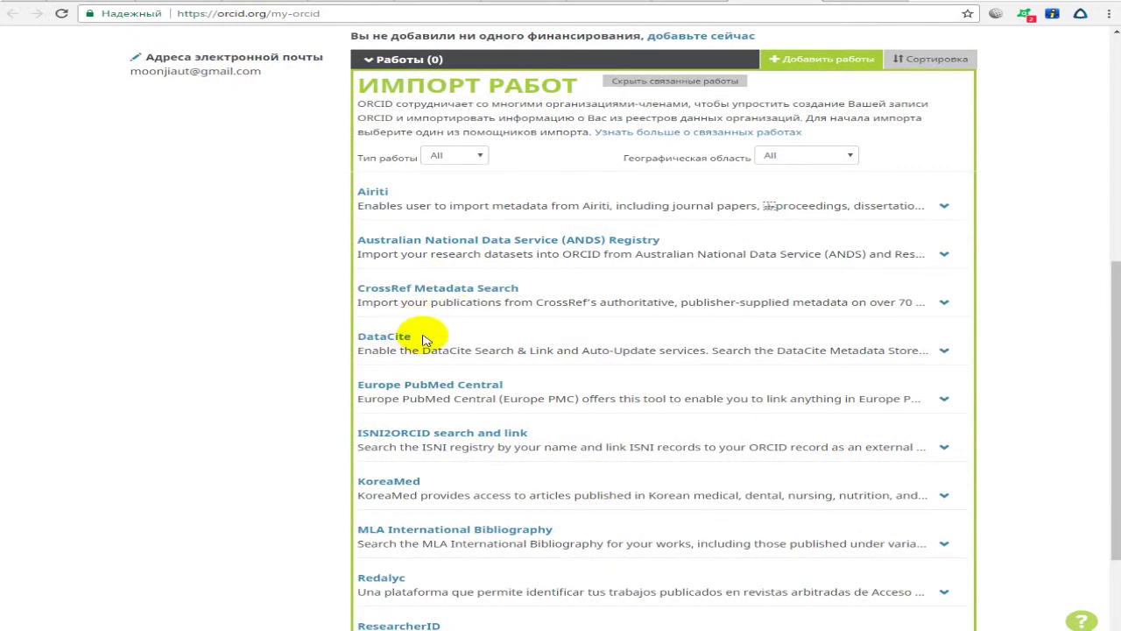
pyautogui.moveTo(427, 334); pyautogui.dragTo(371, 327)
pyautogui.click(484, 343)
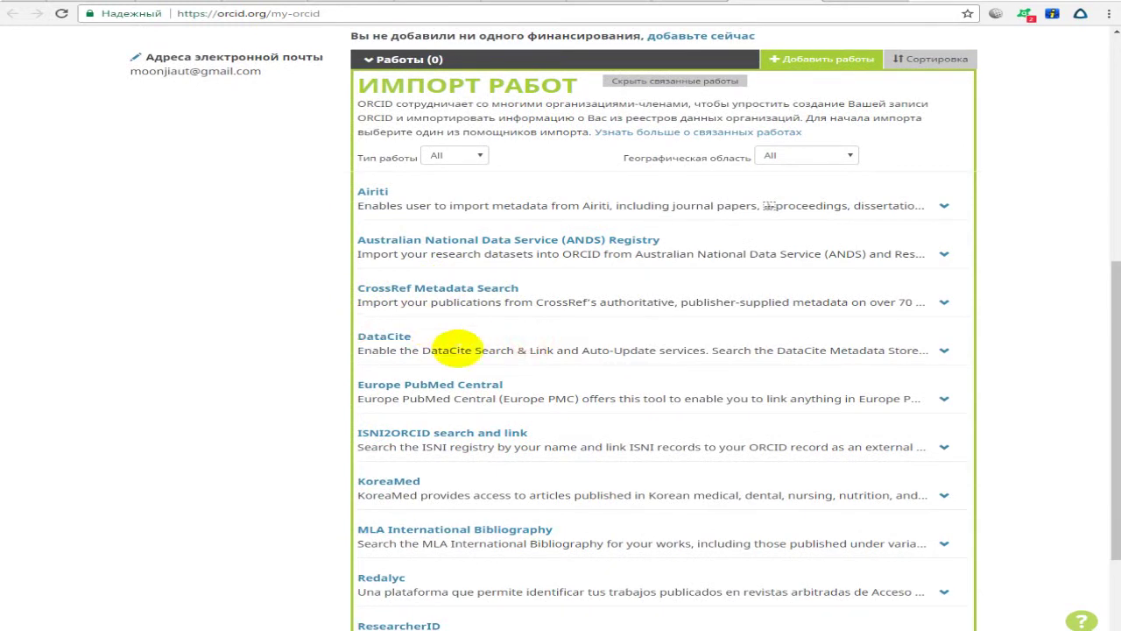
pyautogui.moveTo(520, 384); pyautogui.dragTo(354, 385)
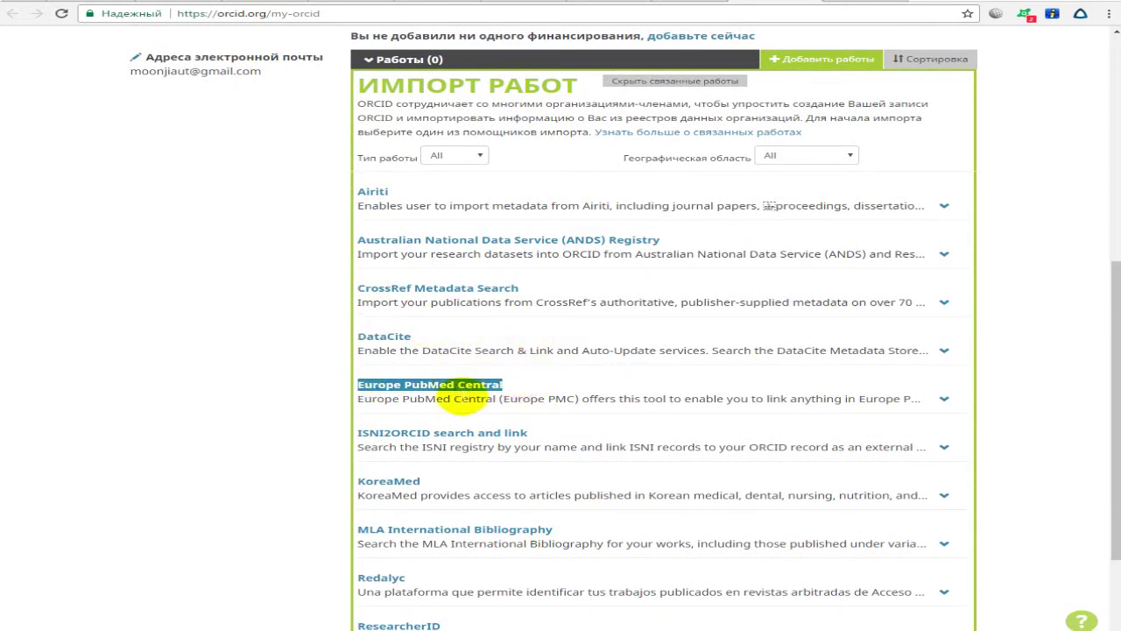
# Find Scopus to ORCID in the import sources and launch its wizard.
pyautogui.scroll(-1, 452, 452)
pyautogui.scroll(-1, 482, 442)
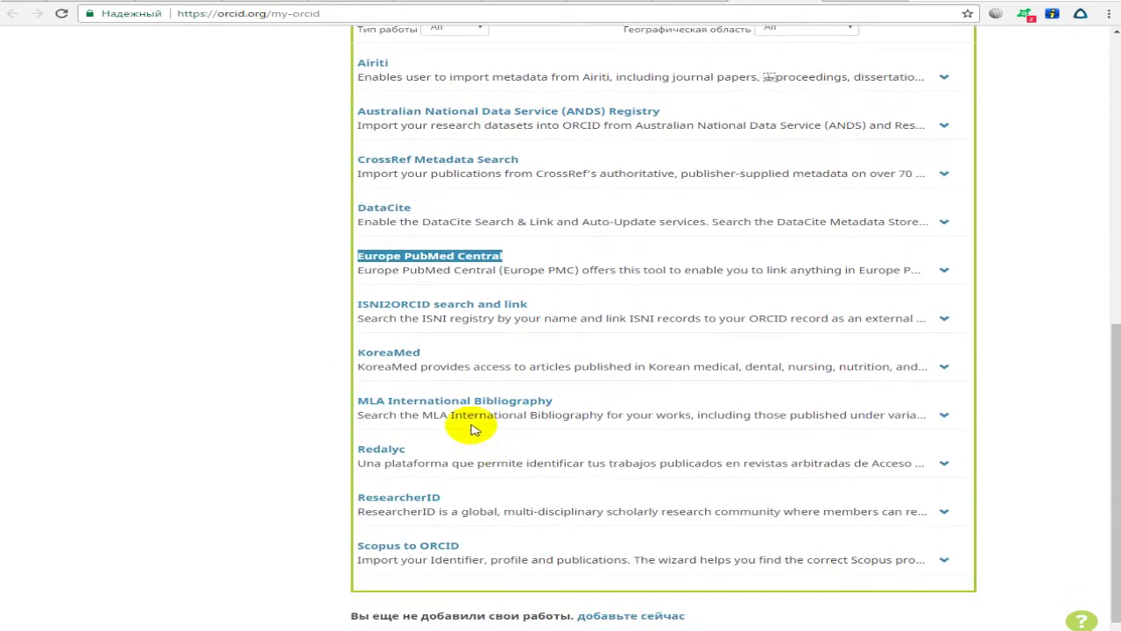
pyautogui.scroll(3, 514, 220)
pyautogui.scroll(-3, 538, 306)
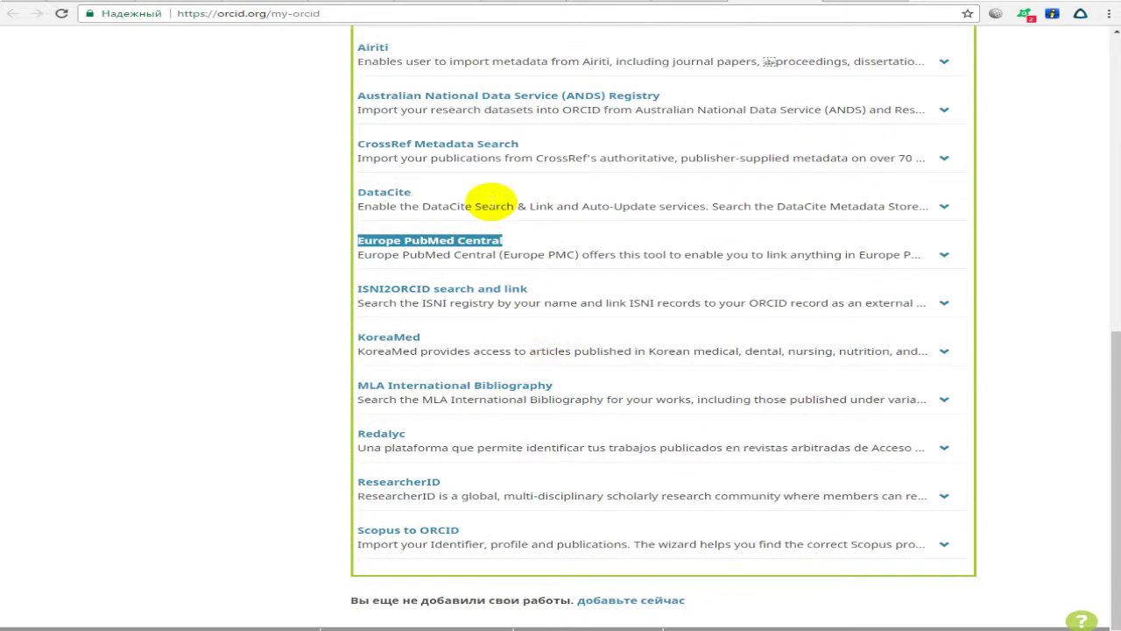
pyautogui.scroll(1, 563, 259)
pyautogui.scroll(3, 563, 258)
pyautogui.scroll(-3, 525, 262)
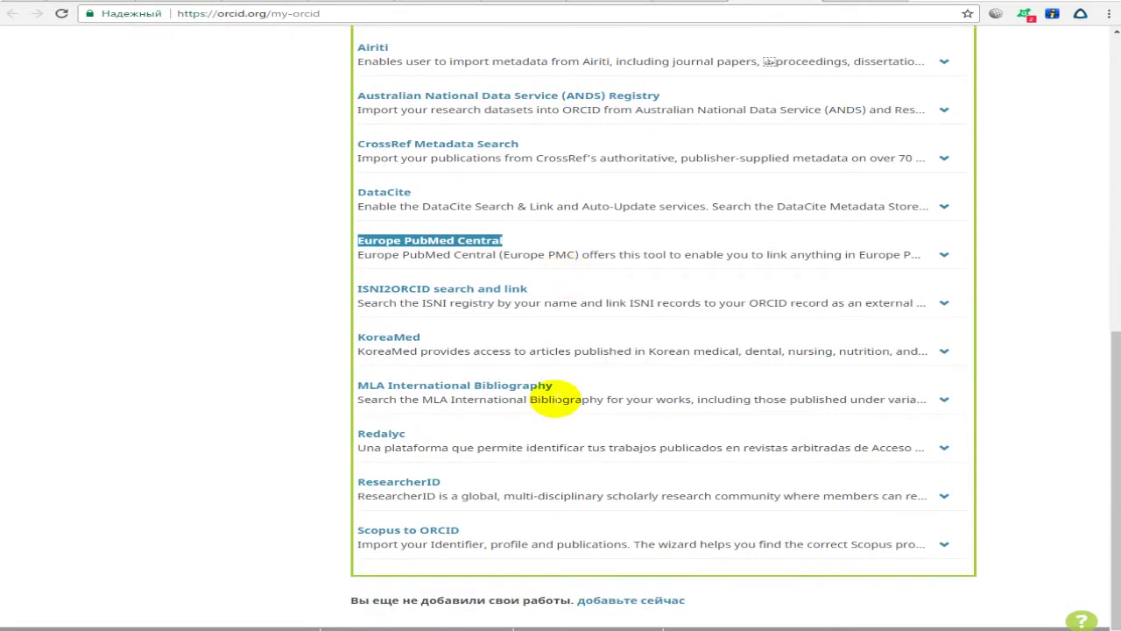
pyautogui.moveTo(515, 530); pyautogui.dragTo(333, 529)
pyautogui.click(480, 528)
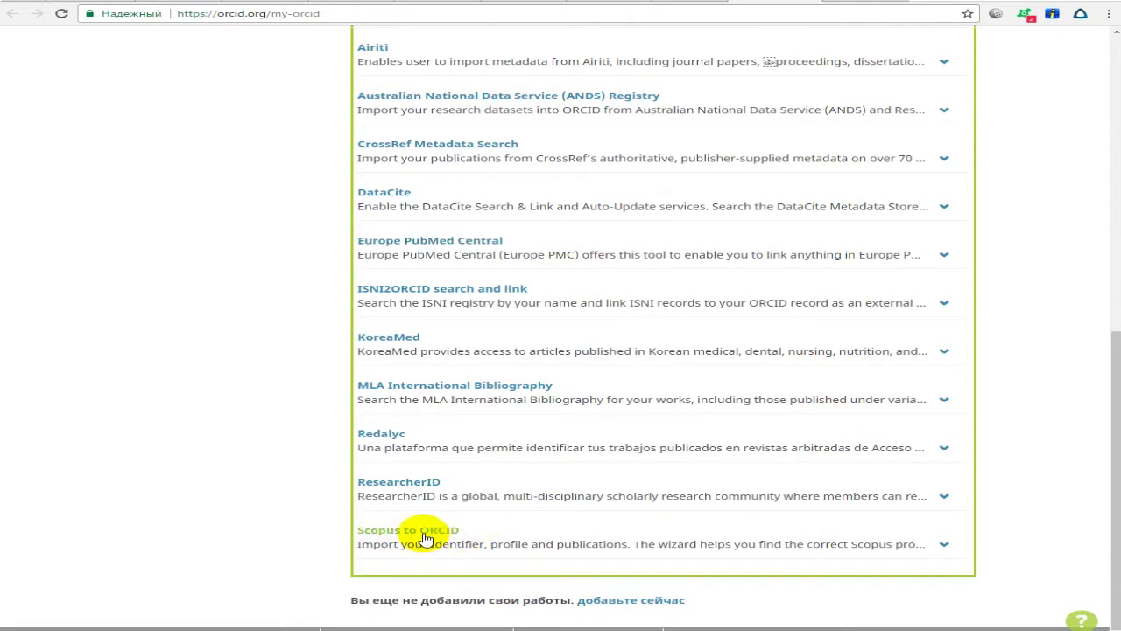
pyautogui.click(427, 540)
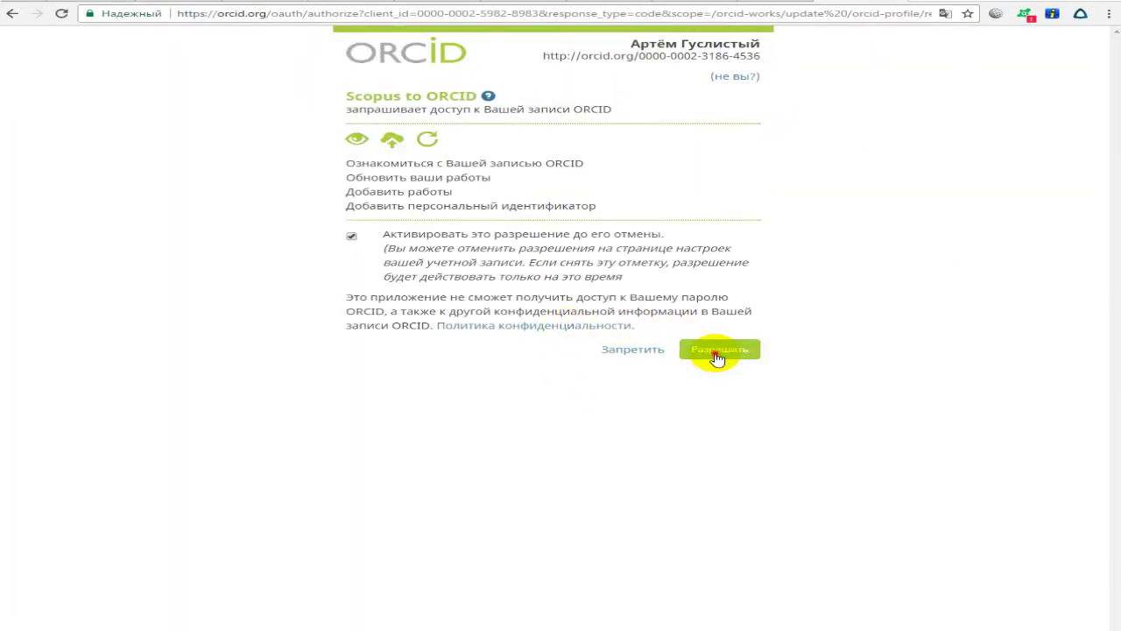
# Allow Scopus to ORCID access to the record and clear the prefilled surname and first name.
pyautogui.click(718, 354)
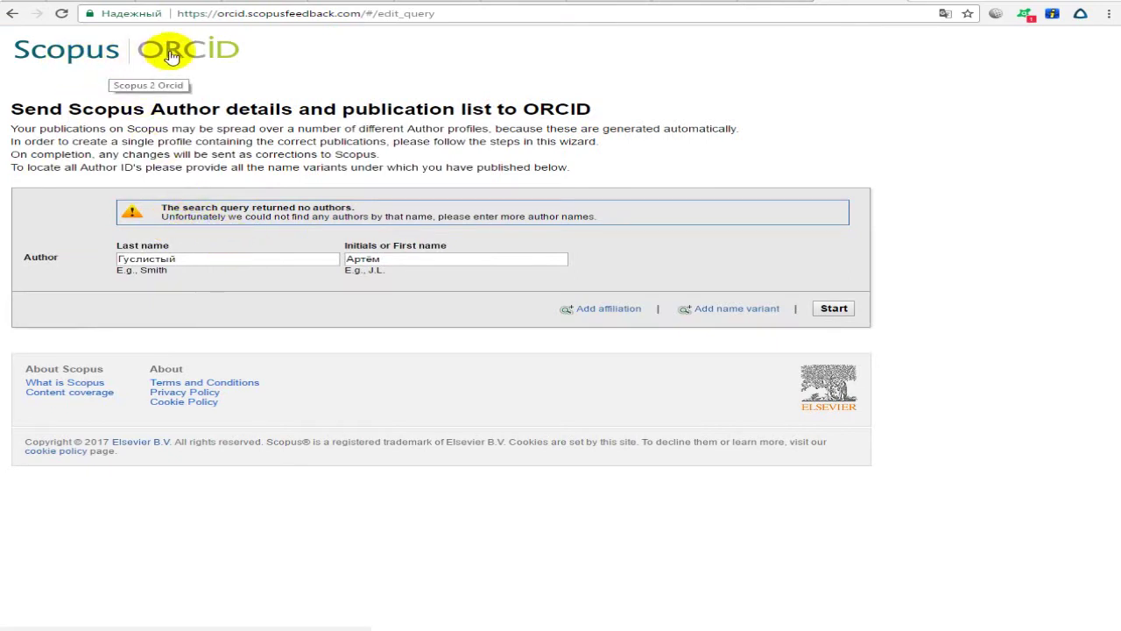
pyautogui.moveTo(216, 260); pyautogui.dragTo(114, 259)
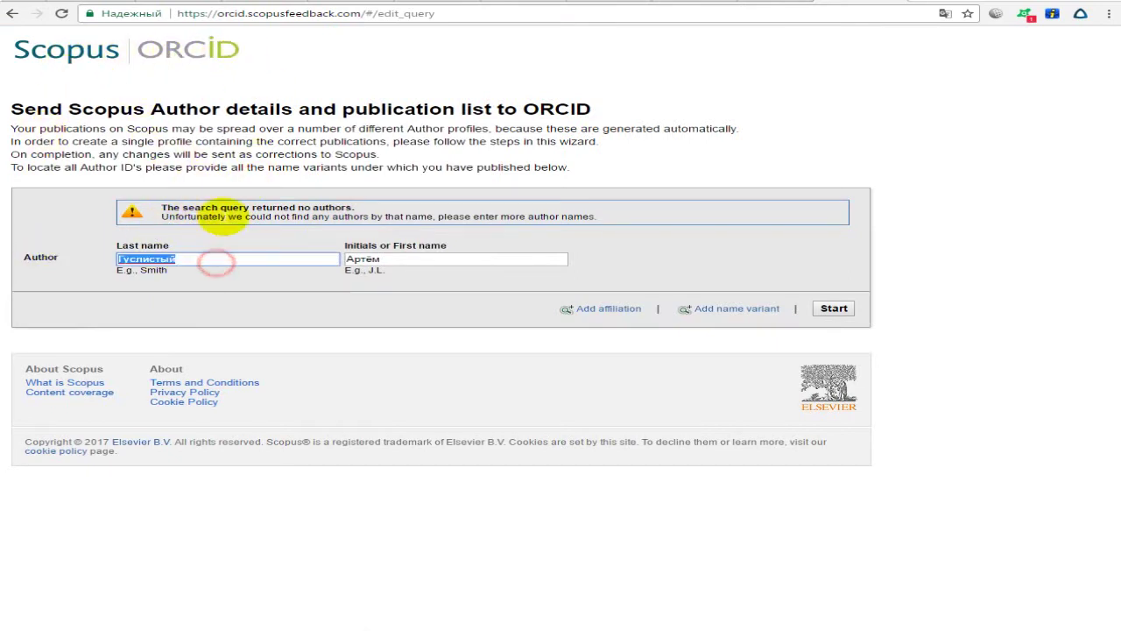
pyautogui.moveTo(179, 245); pyautogui.dragTo(113, 245)
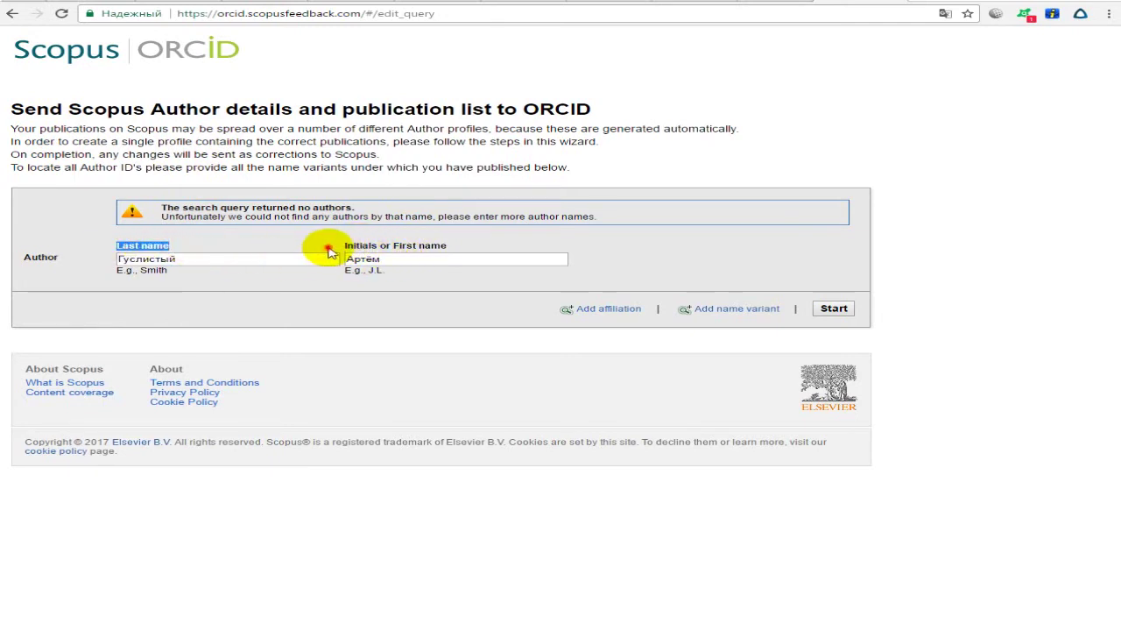
pyautogui.doubleClick(421, 258)
pyautogui.press('BackSpace')
pyautogui.doubleClick(274, 259)
pyautogui.press('BackSpace')
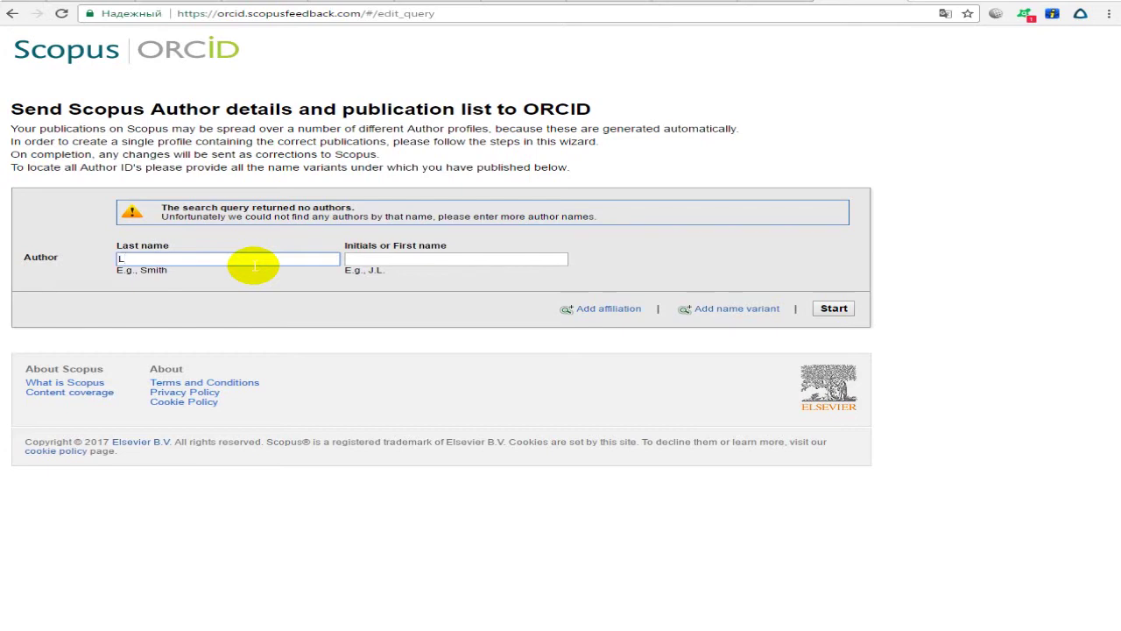
pyautogui.press('Tab')
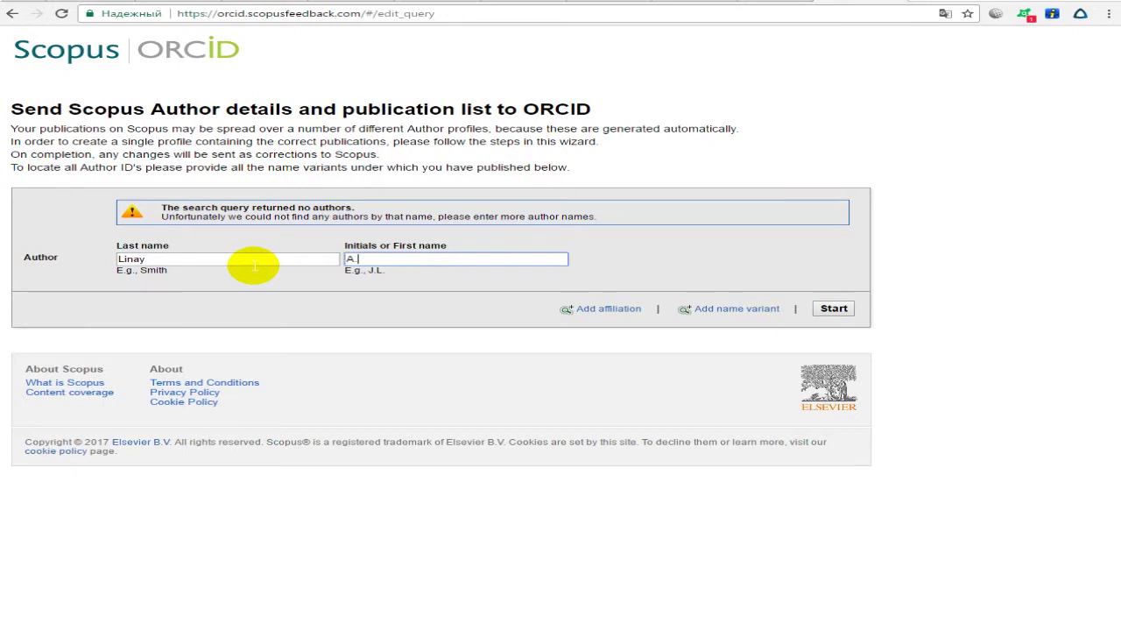
pyautogui.click(838, 311)
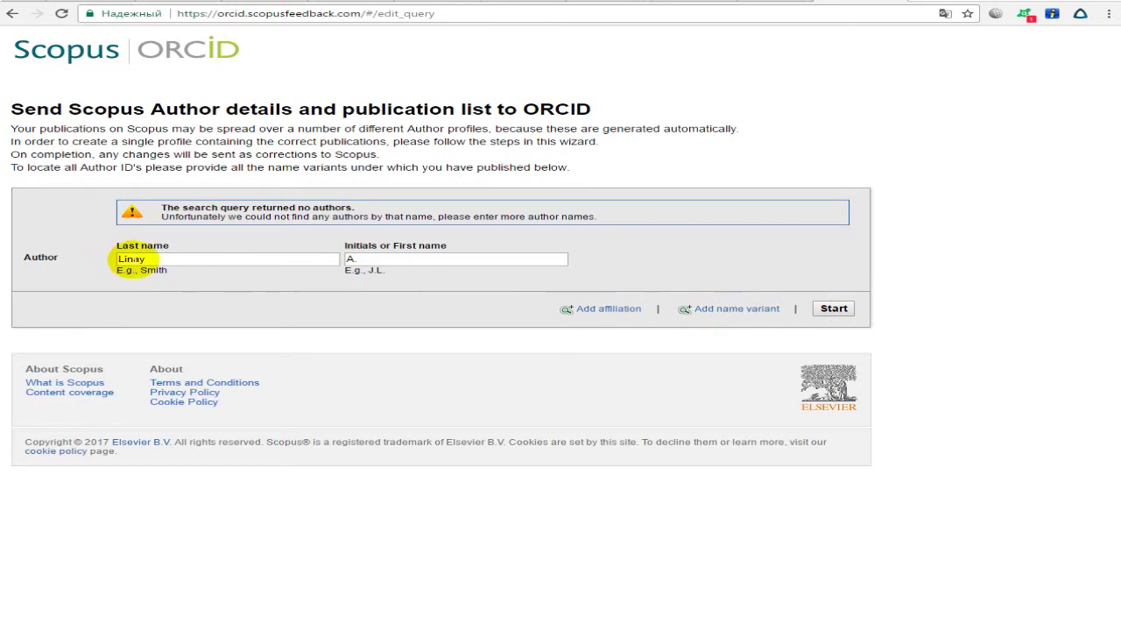
# Search Scopus with the author's corrected surname and first initial until one profile matches.
pyautogui.doubleClick(162, 259)
pyautogui.write('Linav')
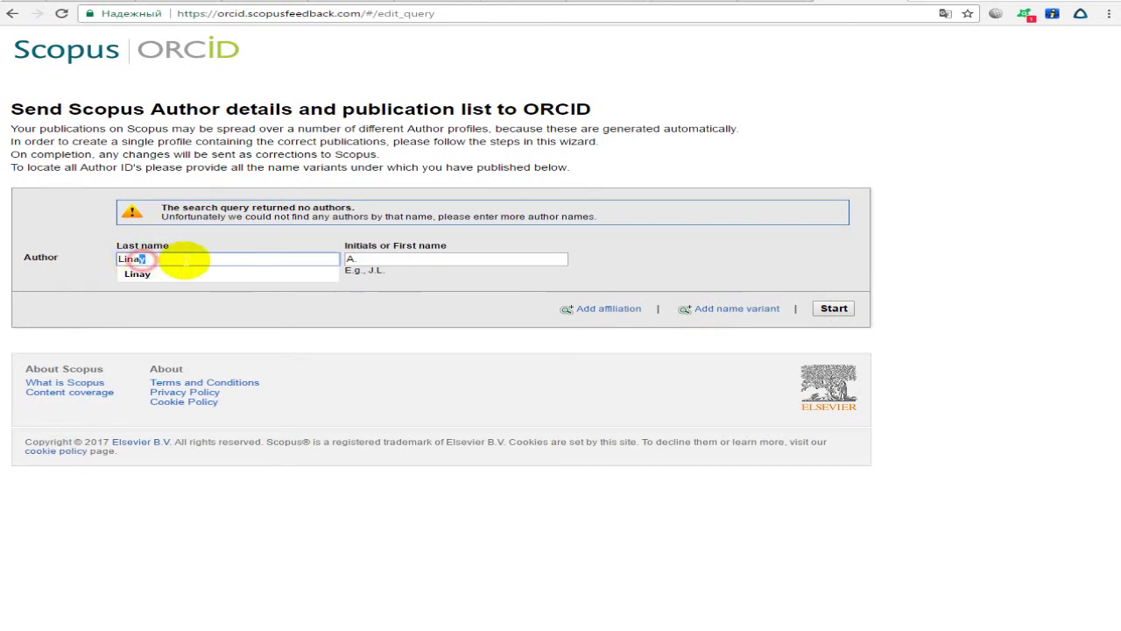
pyautogui.click(834, 308)
pyautogui.click(388, 263)
pyautogui.press('BackSpace')
pyautogui.press('BackSpace')
pyautogui.click(828, 305)
pyautogui.doubleClick(252, 258)
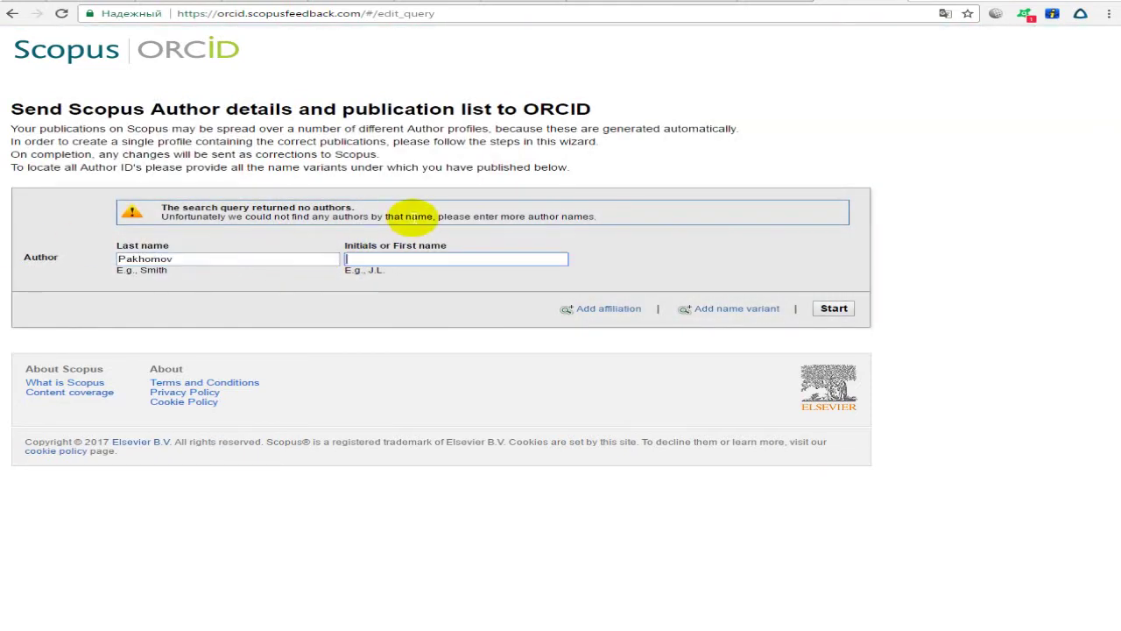
pyautogui.write('A')
pyautogui.click(833, 308)
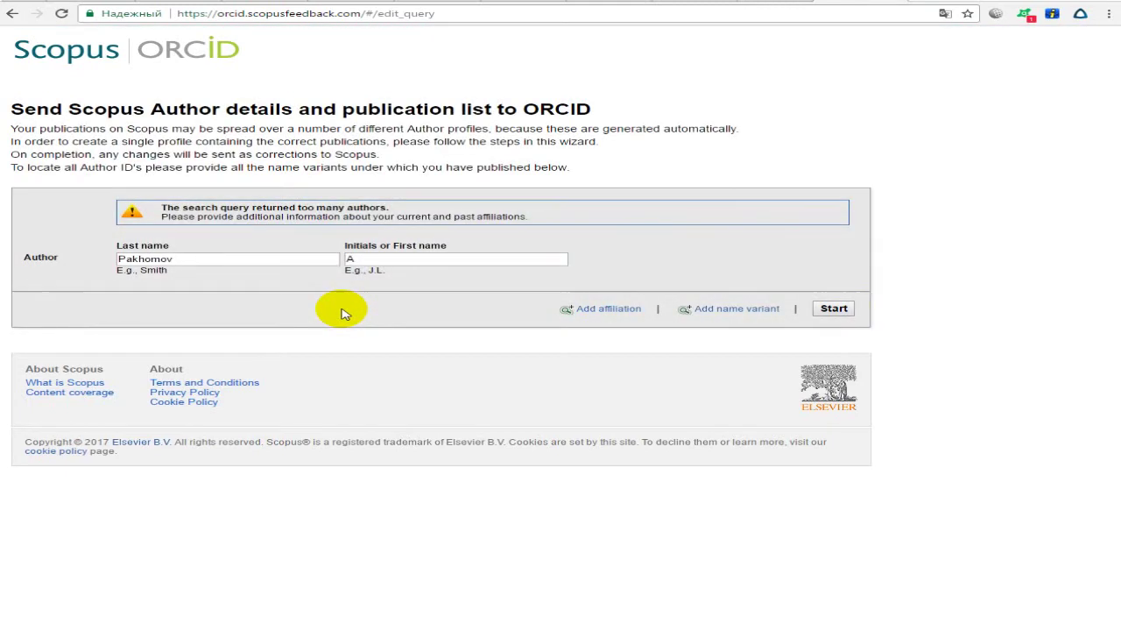
pyautogui.click(371, 264)
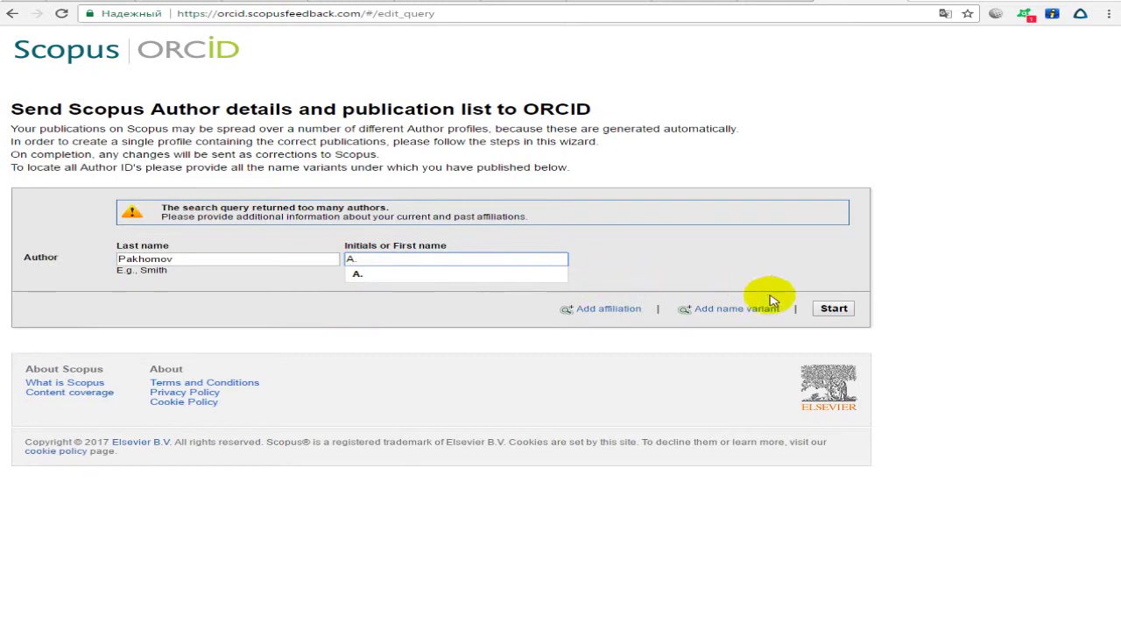
pyautogui.click(833, 308)
pyautogui.doubleClick(363, 259)
pyautogui.write('Olexandr')
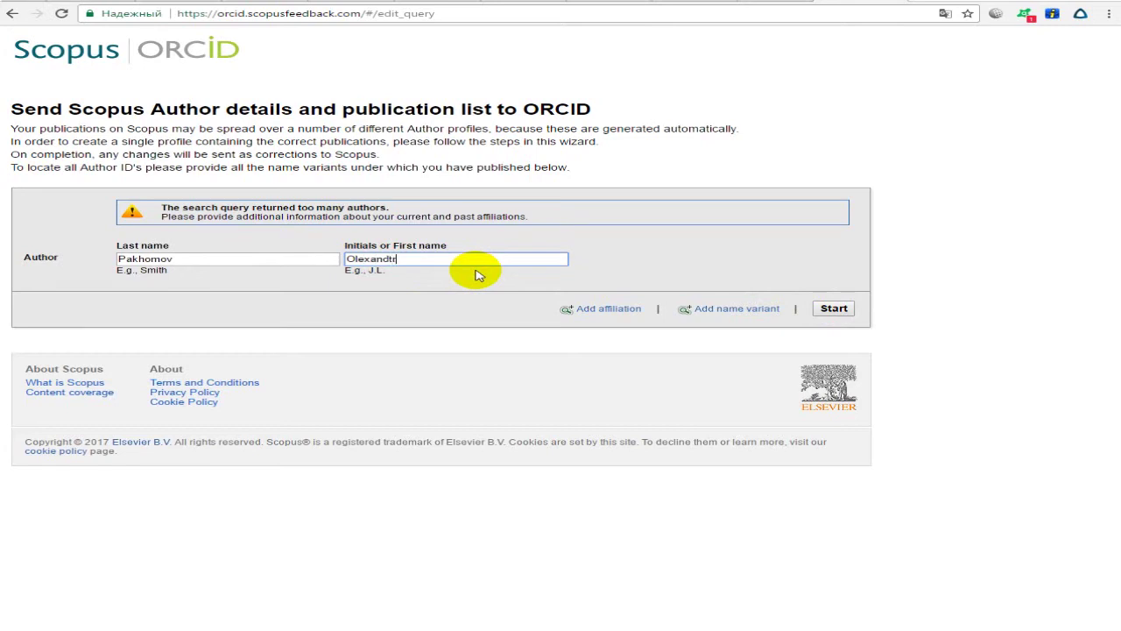
pyautogui.click(833, 308)
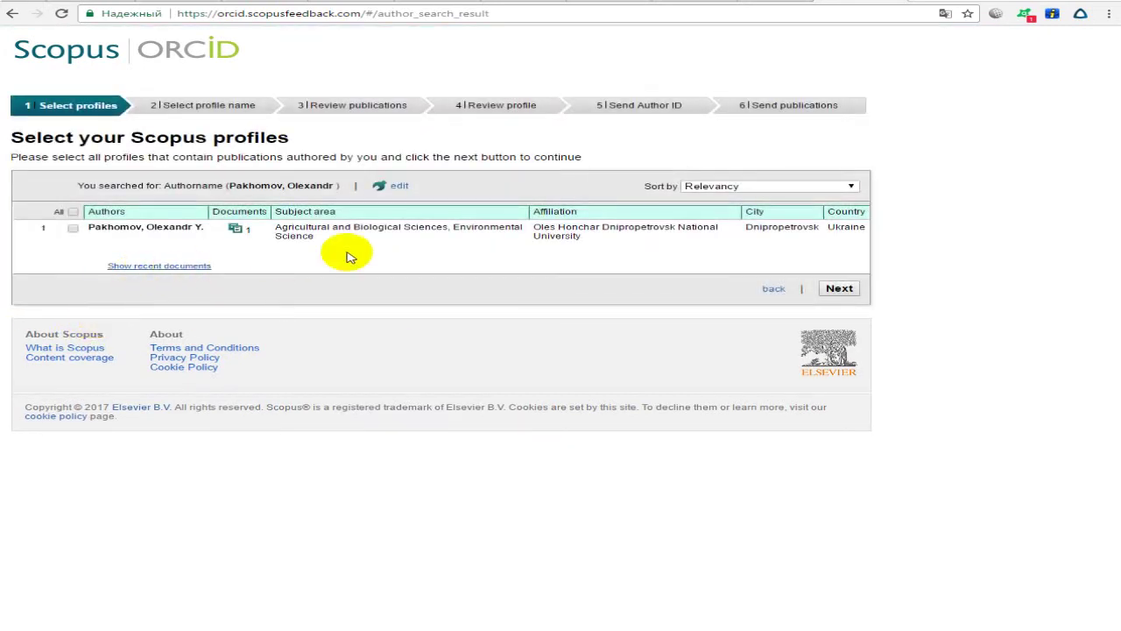
# Tick the Oles Honchar Dnipropetrovsk National University author profile and continue to Select profile name.
pyautogui.moveTo(595, 242); pyautogui.dragTo(298, 235)
pyautogui.click(208, 243)
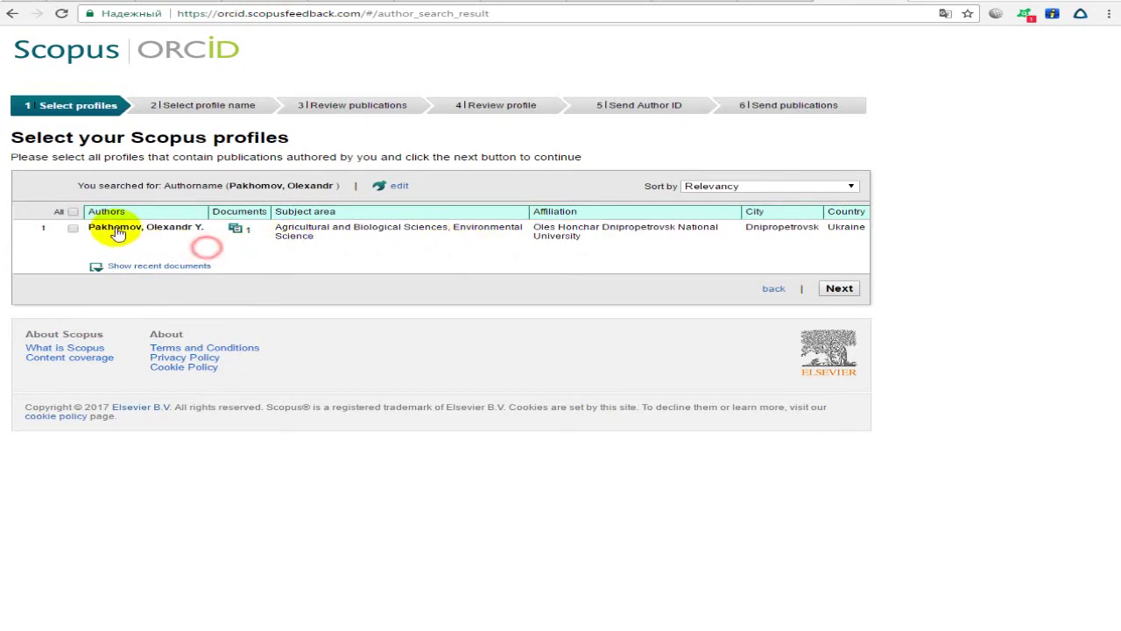
pyautogui.click(149, 230)
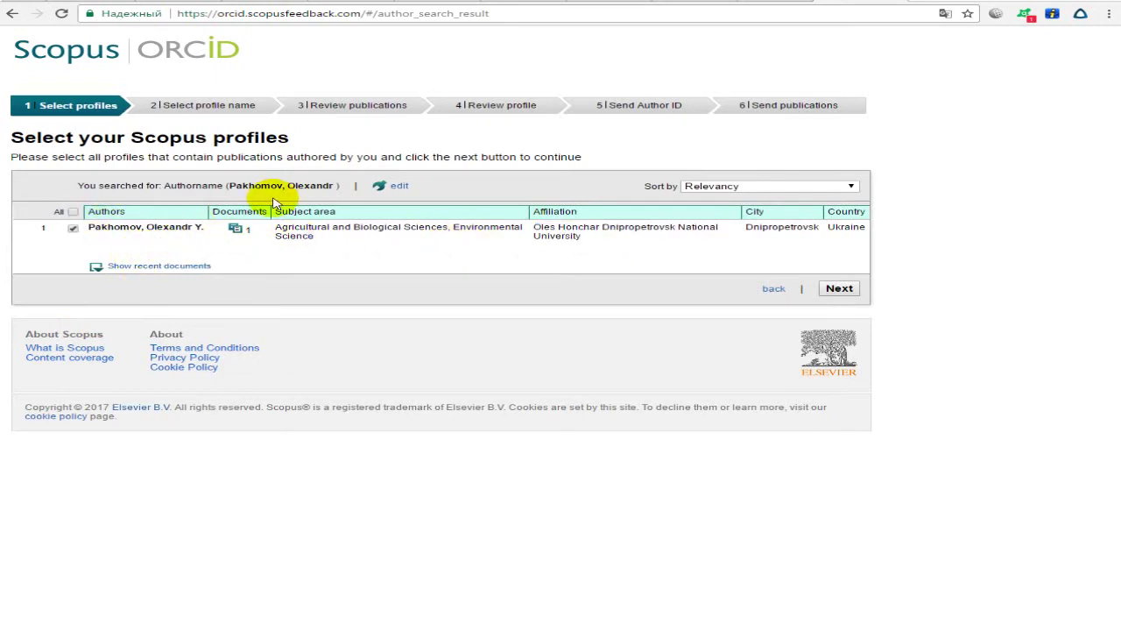
pyautogui.click(73, 227)
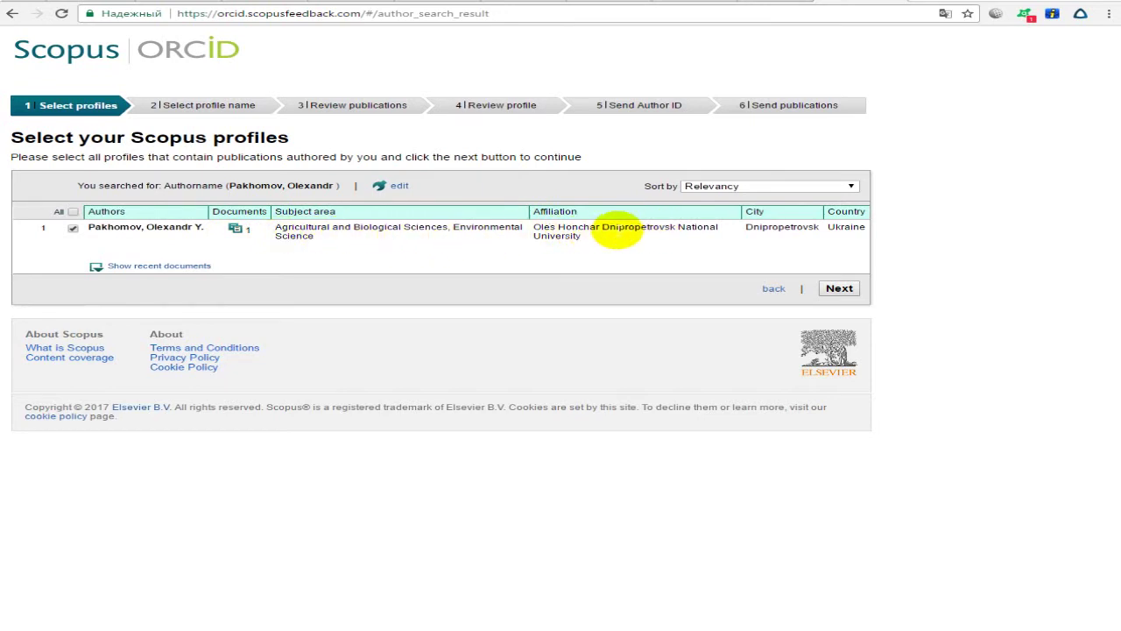
pyautogui.click(839, 288)
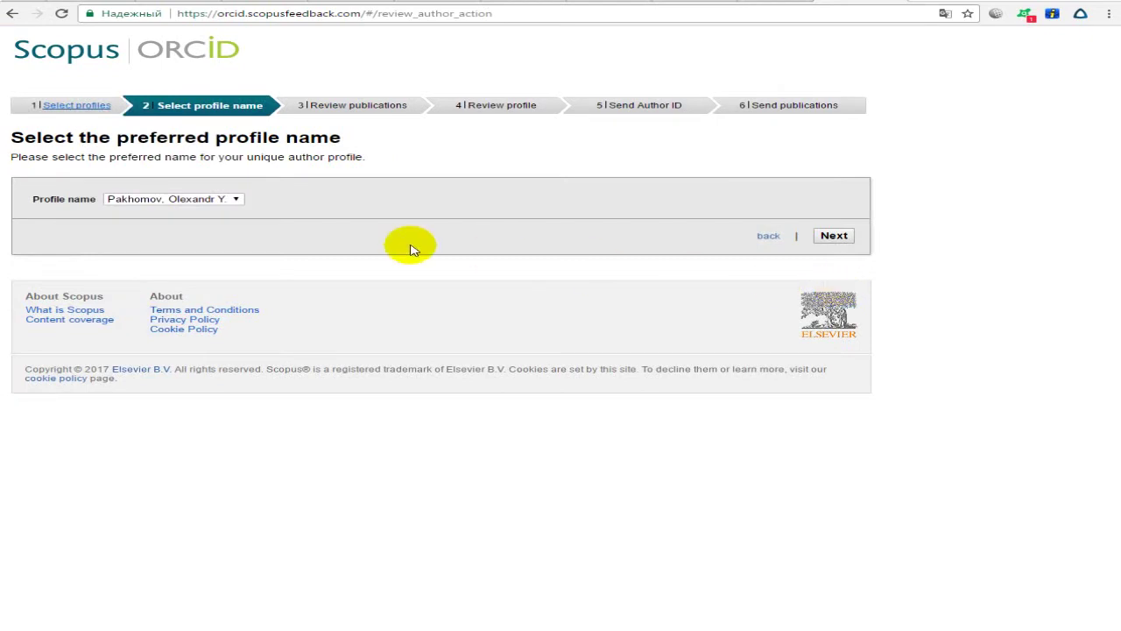
# Keep the author's full name as the Scopus profile name.
pyautogui.click(205, 201)
pyautogui.click(201, 211)
pyautogui.click(207, 200)
pyautogui.click(195, 221)
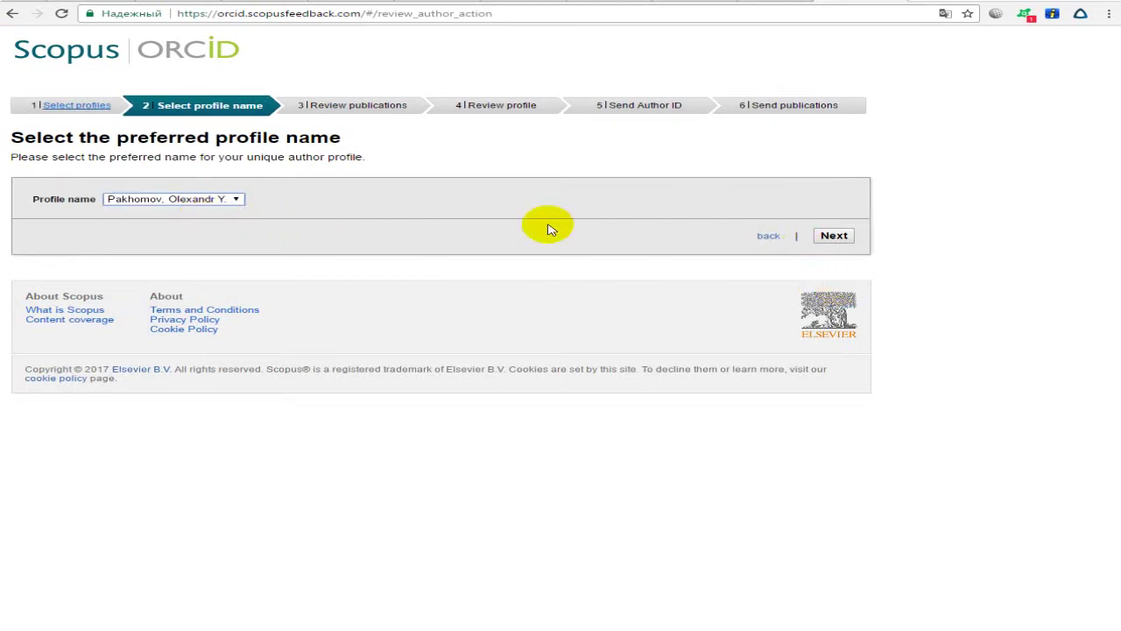
pyautogui.click(221, 201)
pyautogui.click(213, 221)
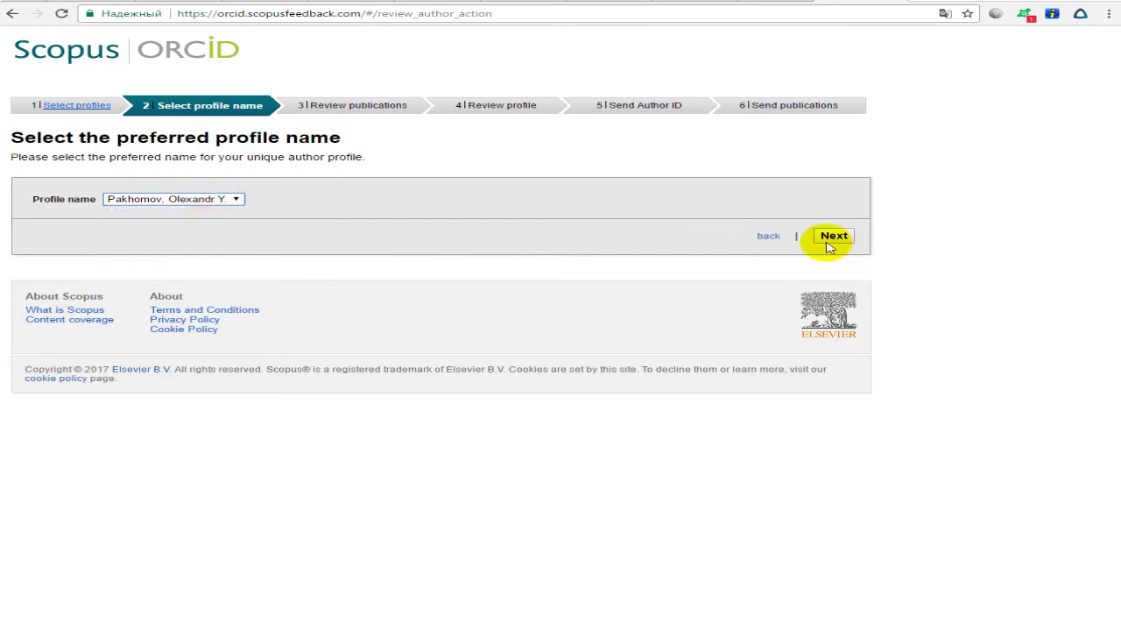
pyautogui.click(150, 198)
pyautogui.click(157, 222)
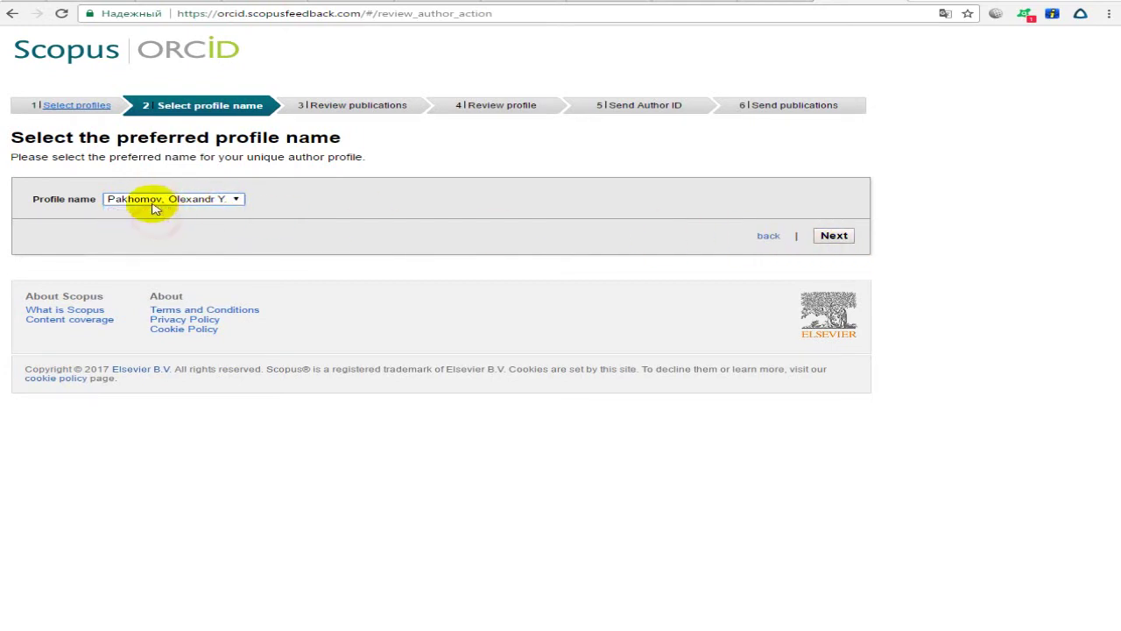
# Confirm the 2016 Folia Oecologica publication and the profile summary to reach Send Author ID.
pyautogui.click(828, 236)
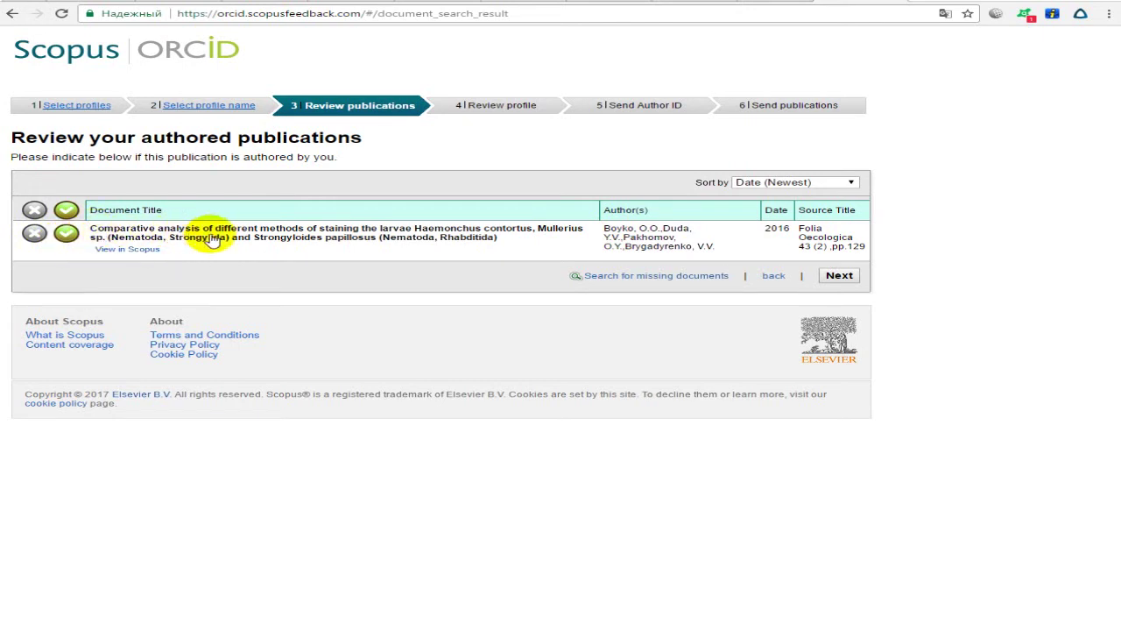
pyautogui.click(838, 276)
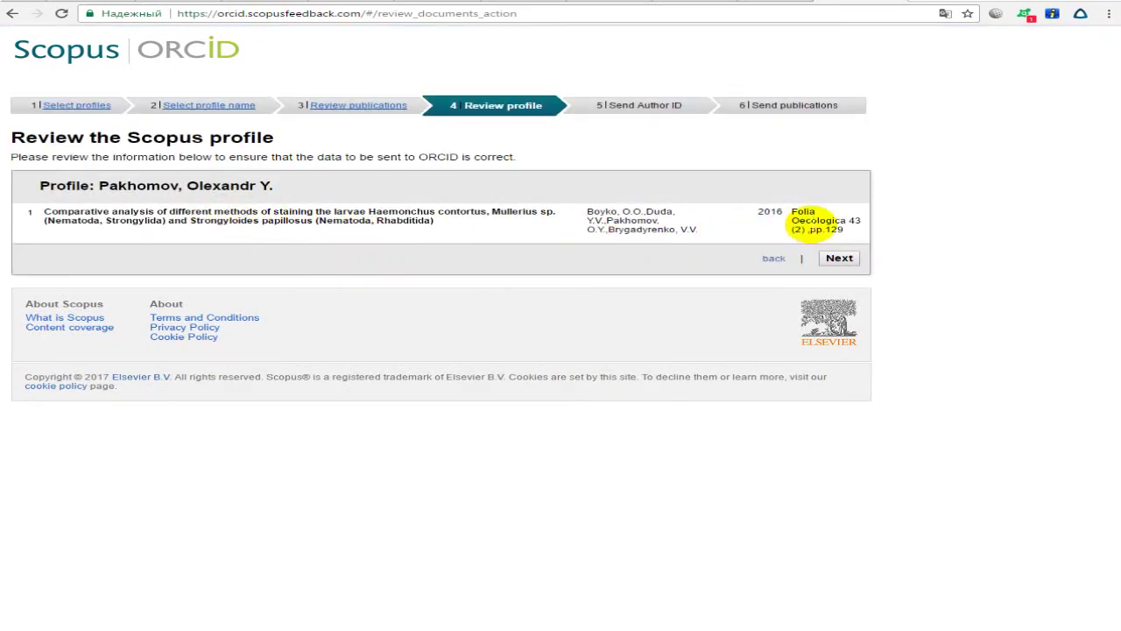
pyautogui.click(842, 259)
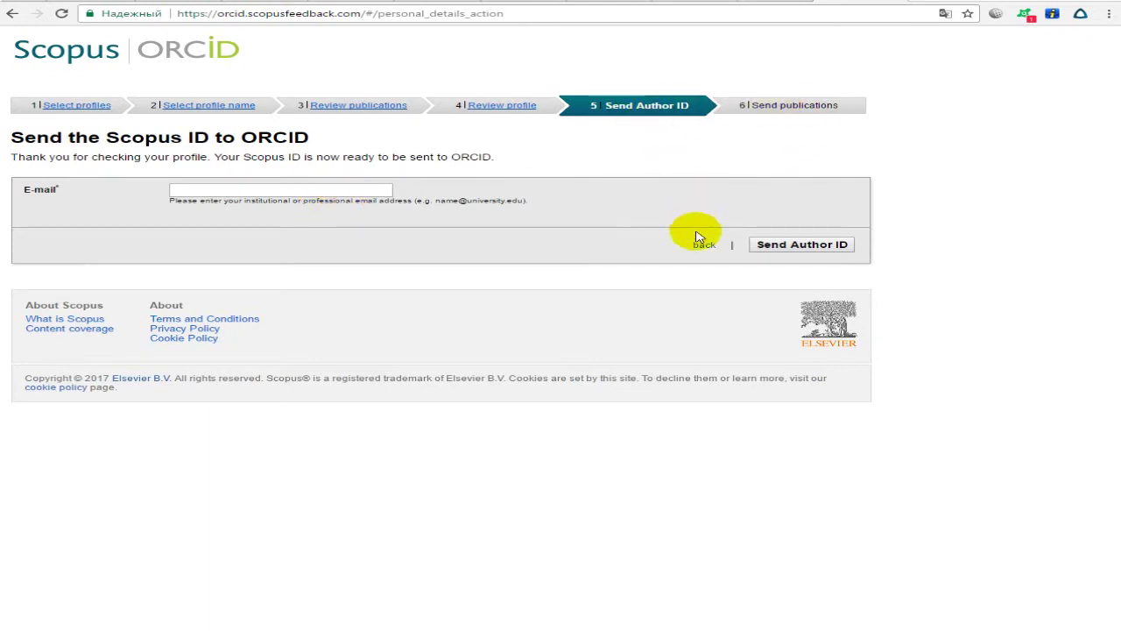
# Try the contact e-mail and e-mail confirmation fields on the Send Author ID step.
pyautogui.click(320, 192)
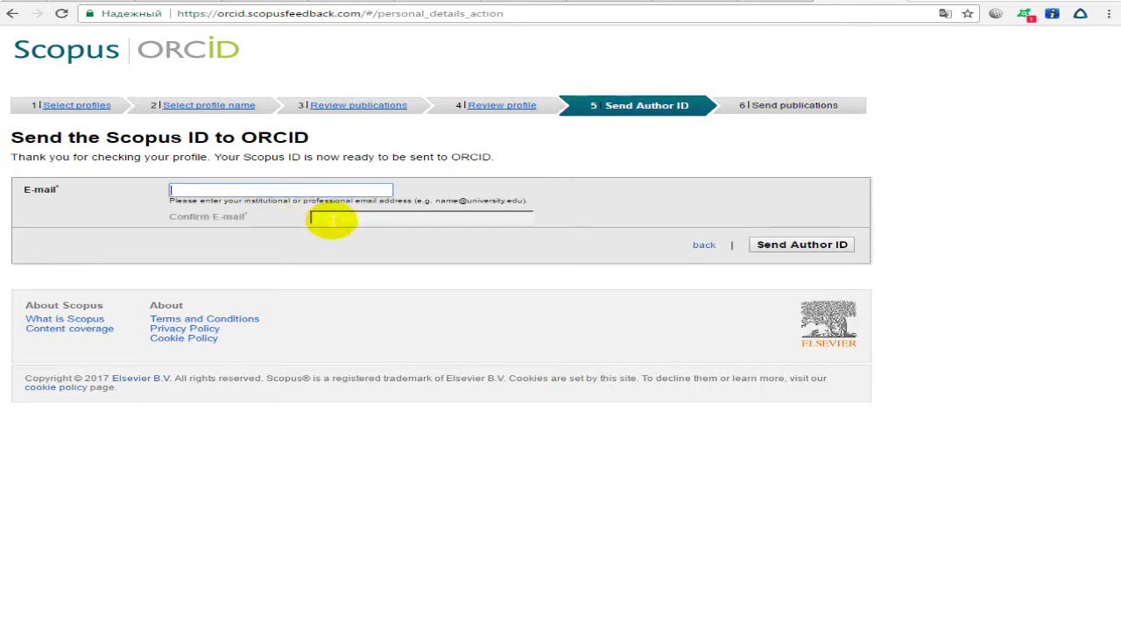
pyautogui.click(321, 216)
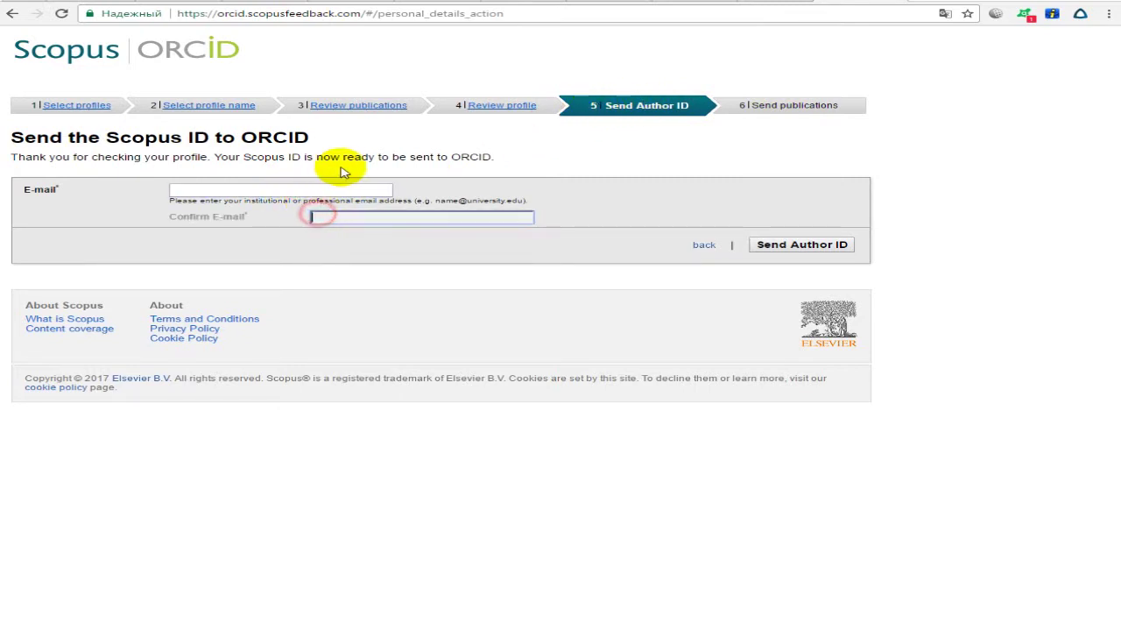
pyautogui.click(740, 106)
pyautogui.click(274, 208)
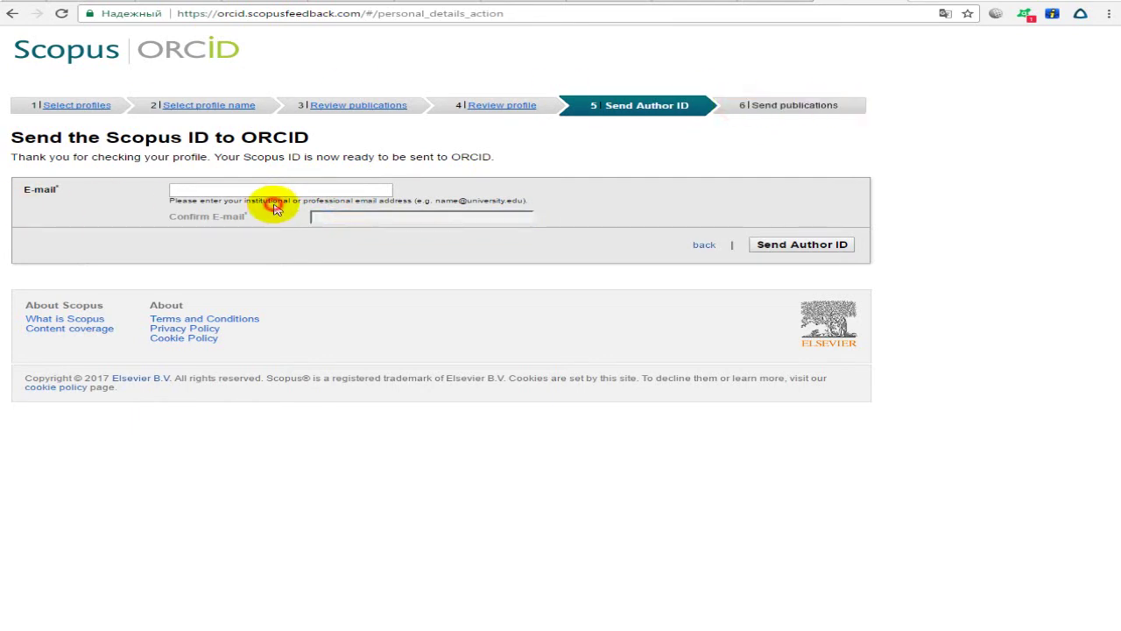
pyautogui.click(139, 198)
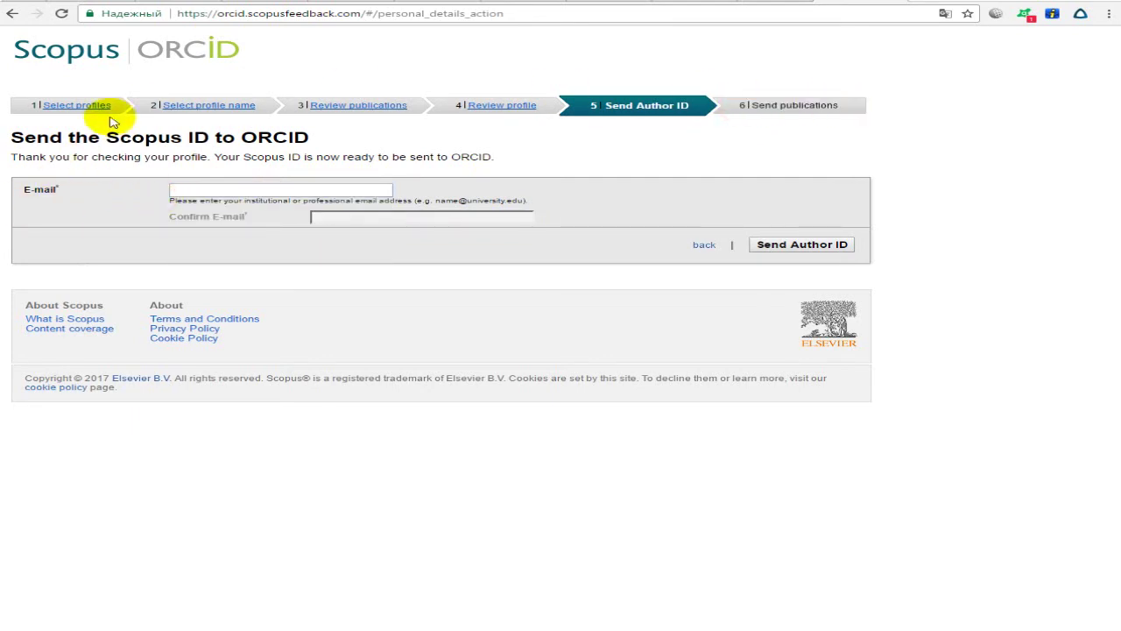
pyautogui.click(219, 188)
# Step back through the wizard to the Scopus to ORCID introduction page.
pyautogui.click(705, 245)
pyautogui.click(752, 260)
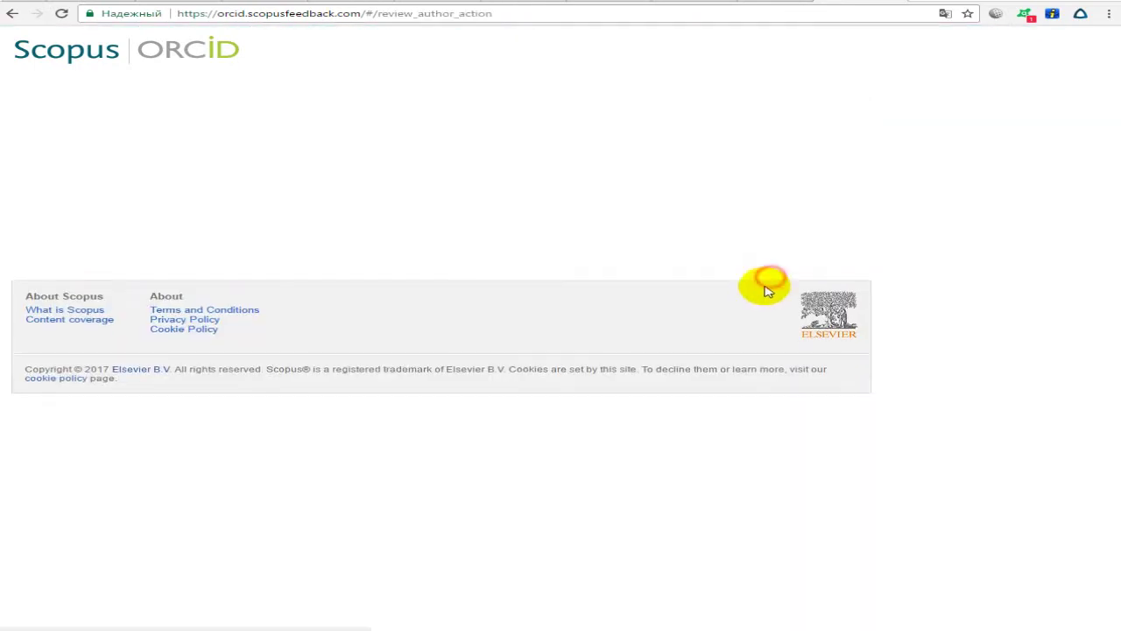
pyautogui.click(761, 237)
pyautogui.click(773, 288)
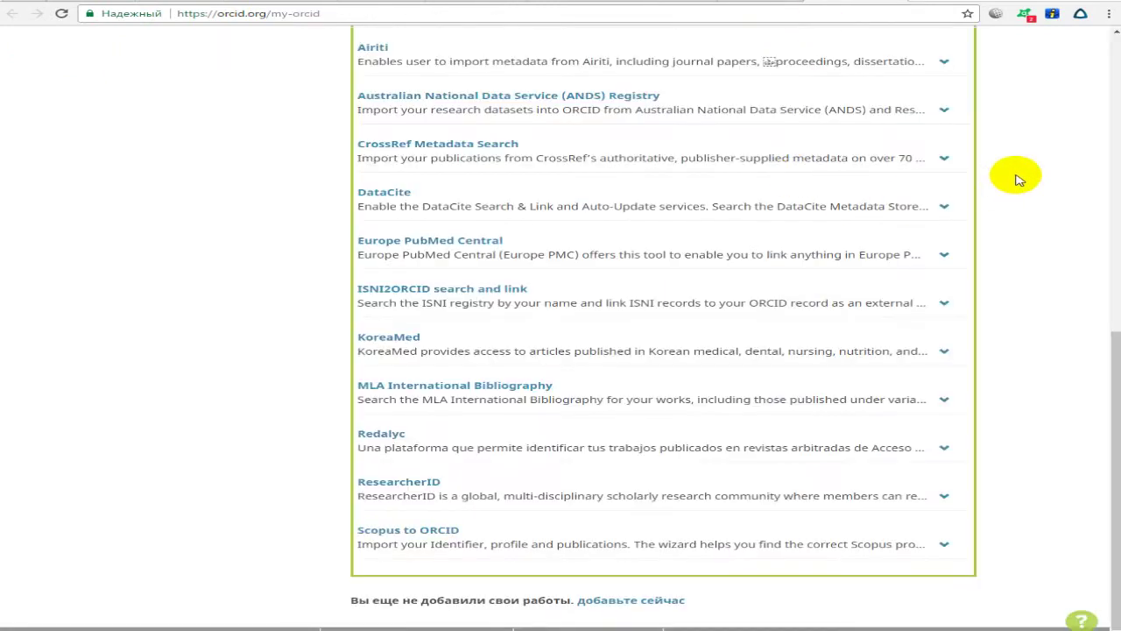
# Pick ResearcherID from the Import Works list and authorize its access to the ORCID record.
pyautogui.scroll(15, 1018, 179)
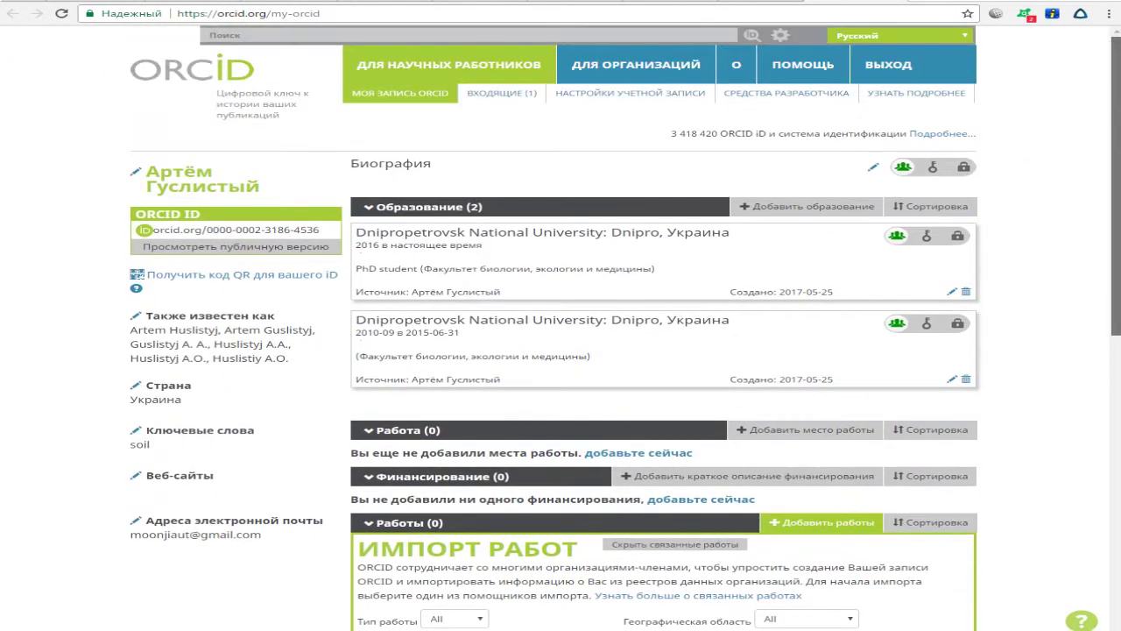
pyautogui.scroll(-3, 1111, 105)
pyautogui.scroll(-3, 1106, 157)
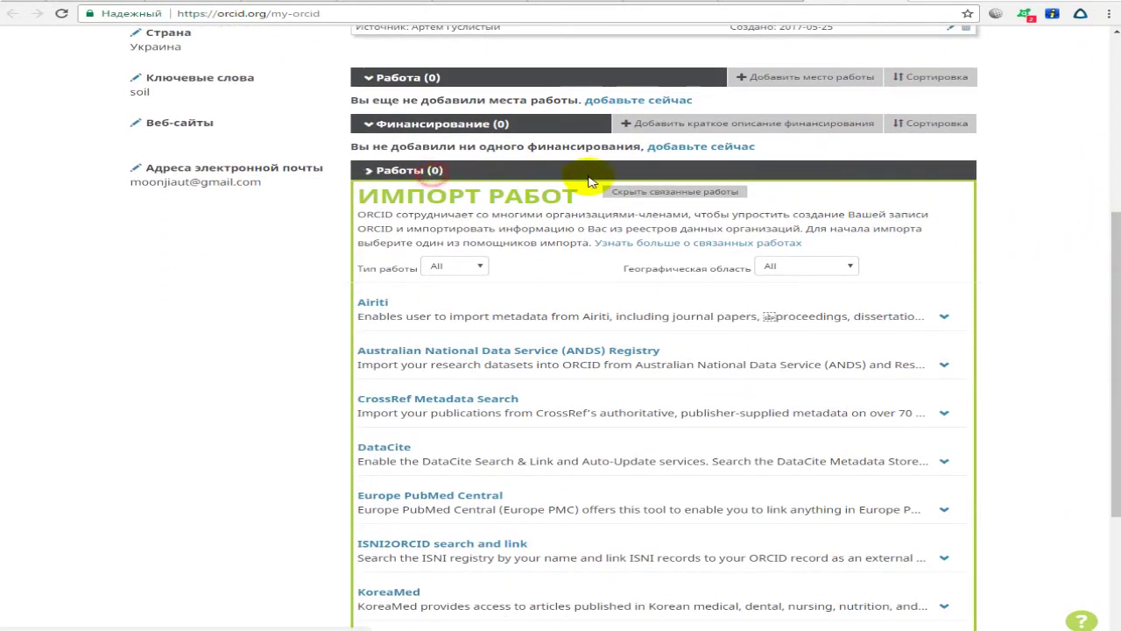
pyautogui.scroll(-3, 482, 180)
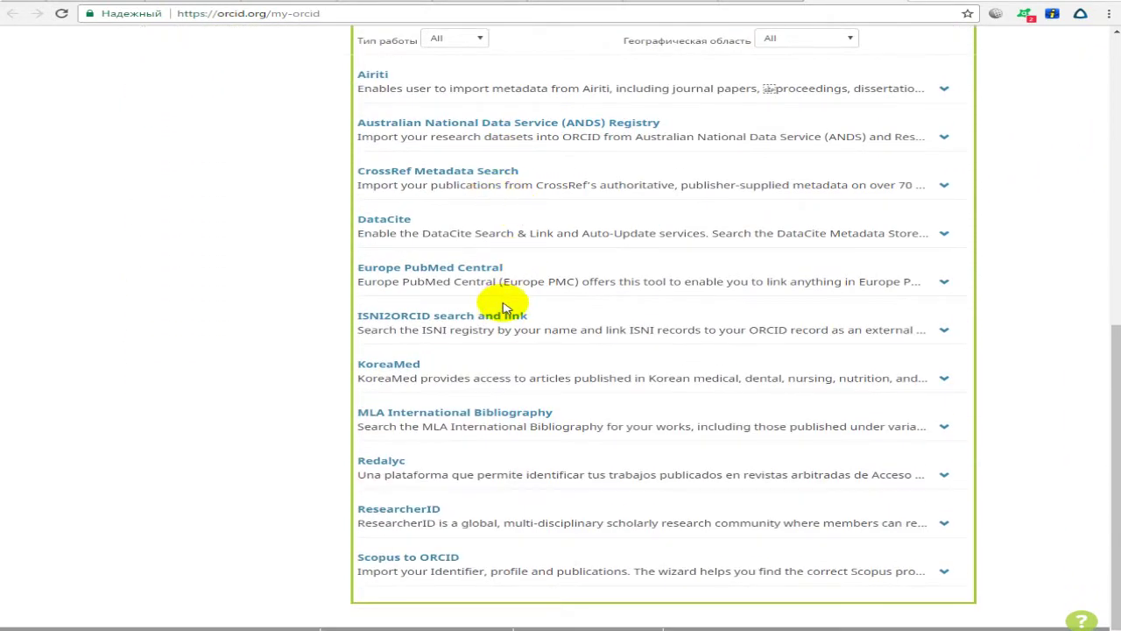
pyautogui.scroll(2, 555, 233)
pyautogui.scroll(-2, 561, 255)
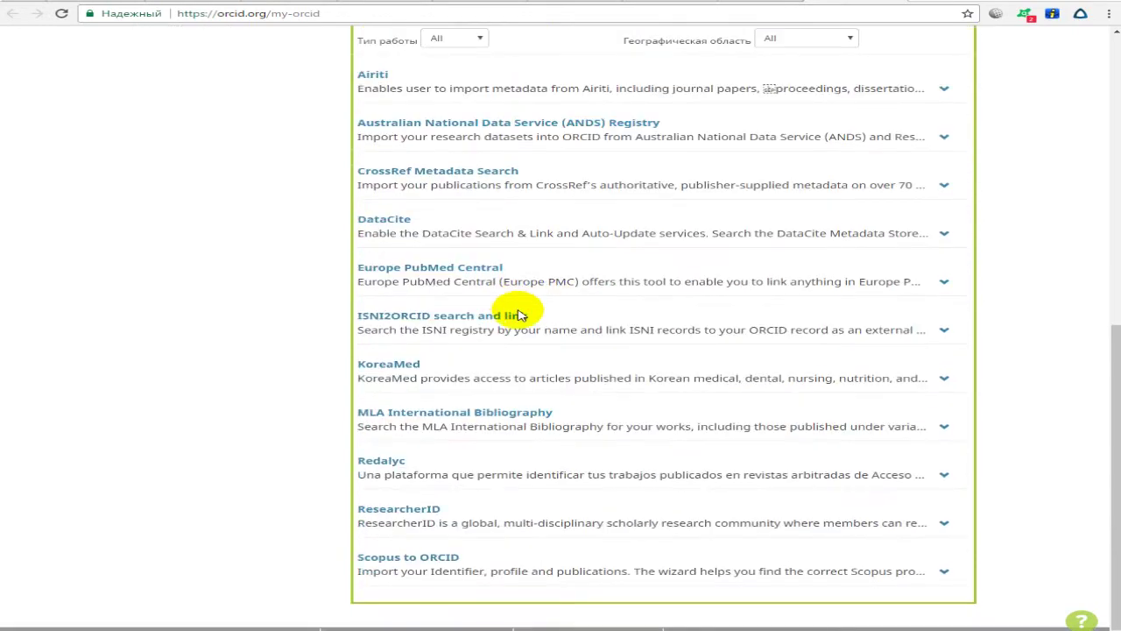
pyautogui.moveTo(455, 512); pyautogui.dragTo(338, 501)
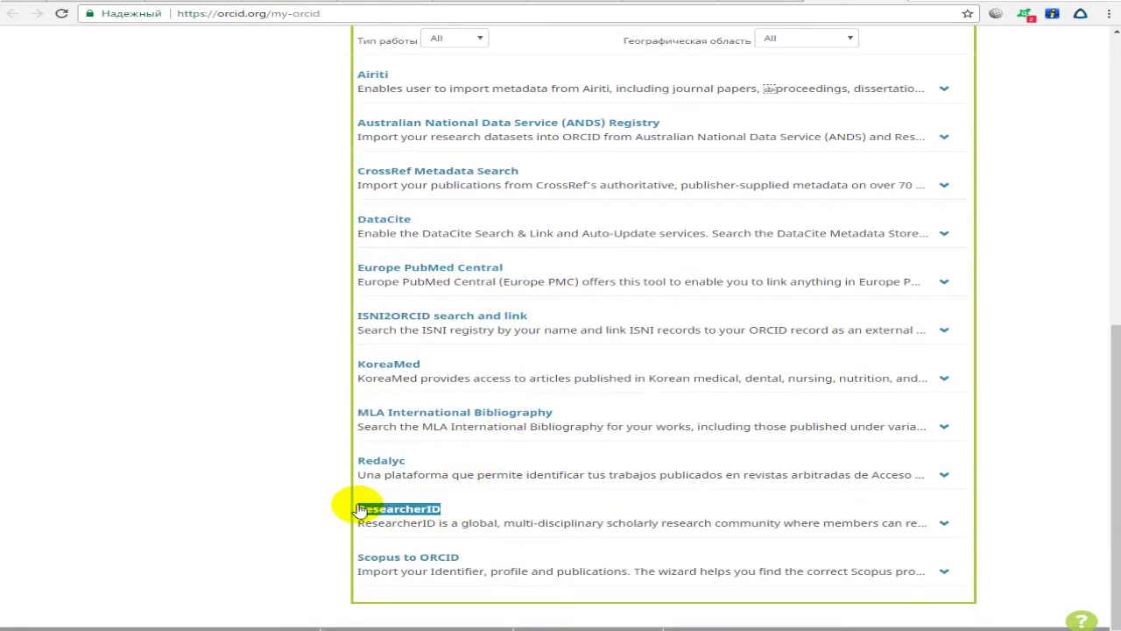
pyautogui.scroll(4, 491, 478)
pyautogui.scroll(-4, 502, 470)
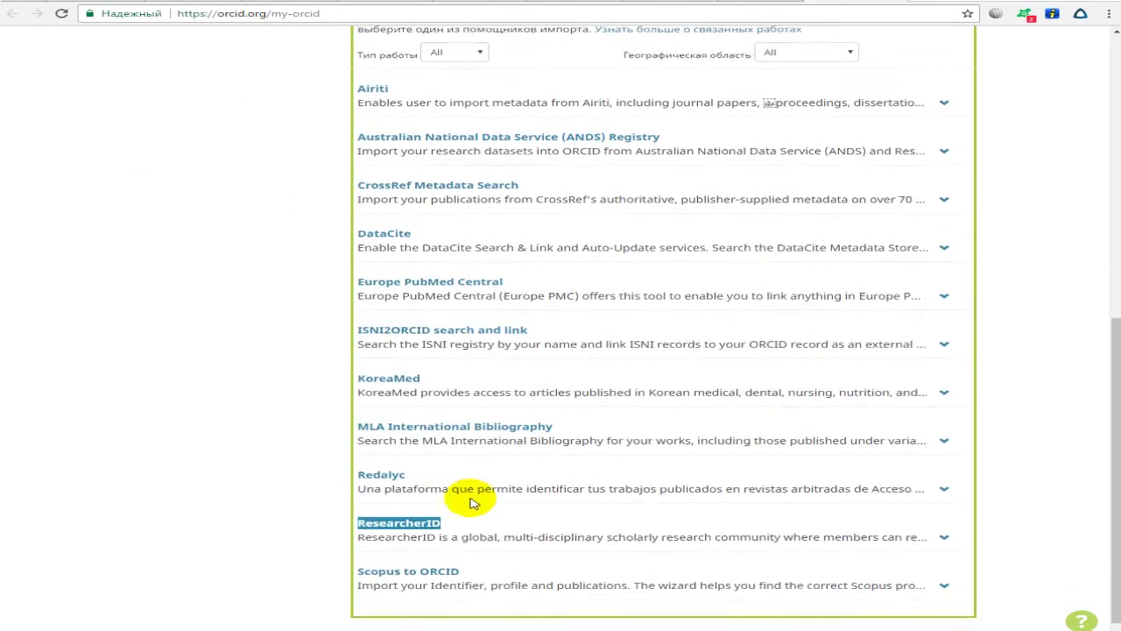
pyautogui.scroll(2, 420, 517)
pyautogui.scroll(-2, 420, 517)
pyautogui.click(408, 513)
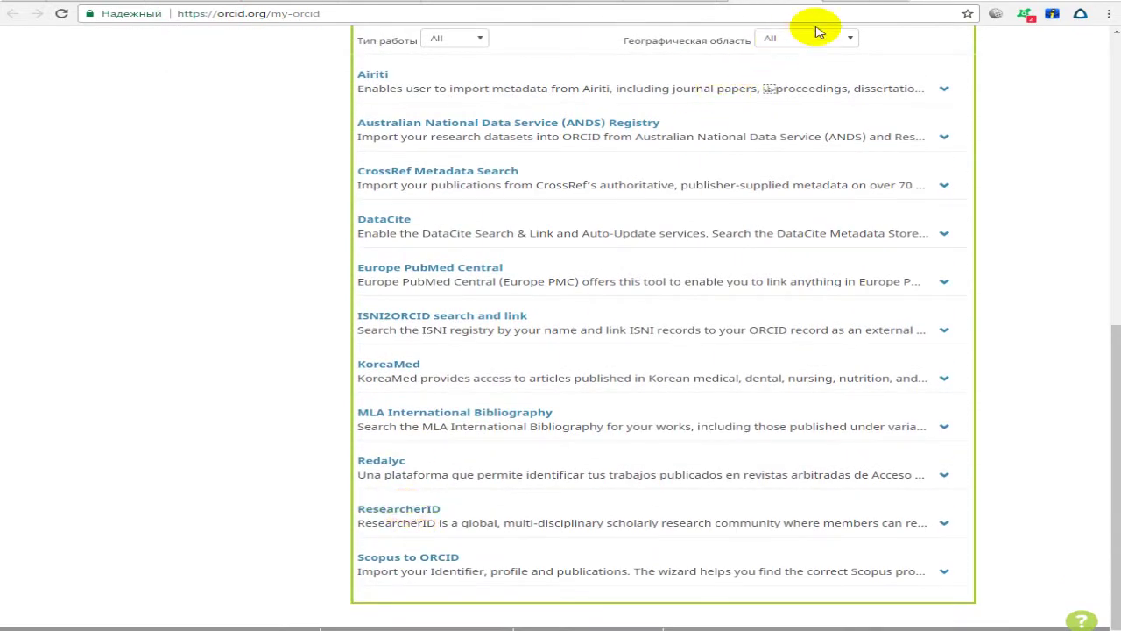
pyautogui.click(724, 269)
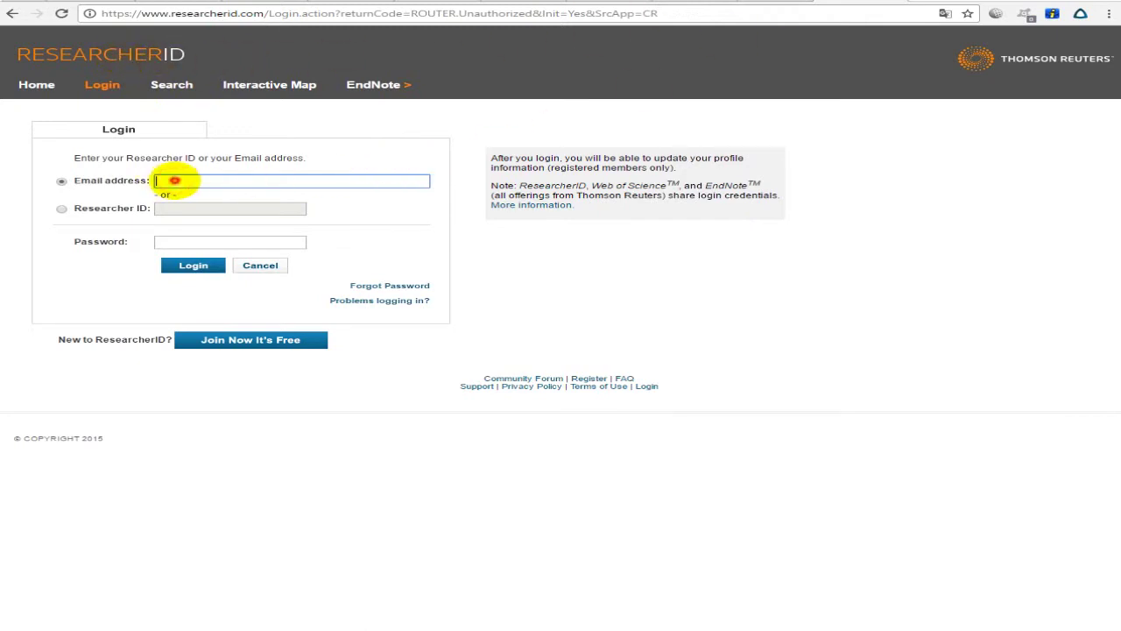
# Start a new ResearcherID registration and enter the author's first and last name.
pyautogui.click(174, 180)
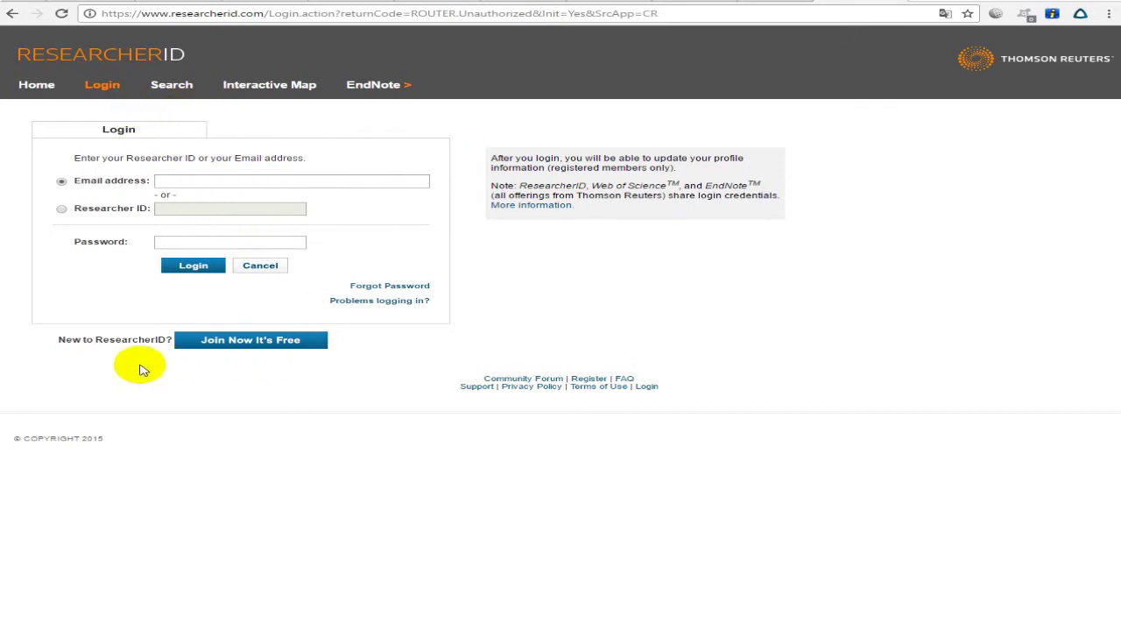
pyautogui.click(240, 346)
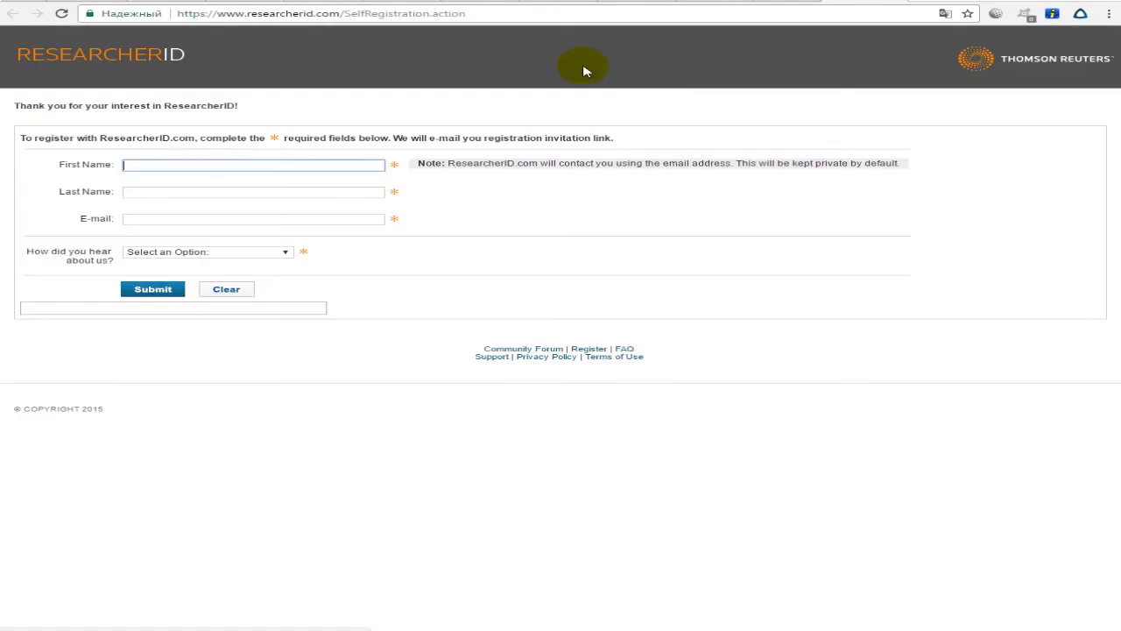
pyautogui.click(241, 164)
pyautogui.press('Tab')
pyautogui.press('Tab')
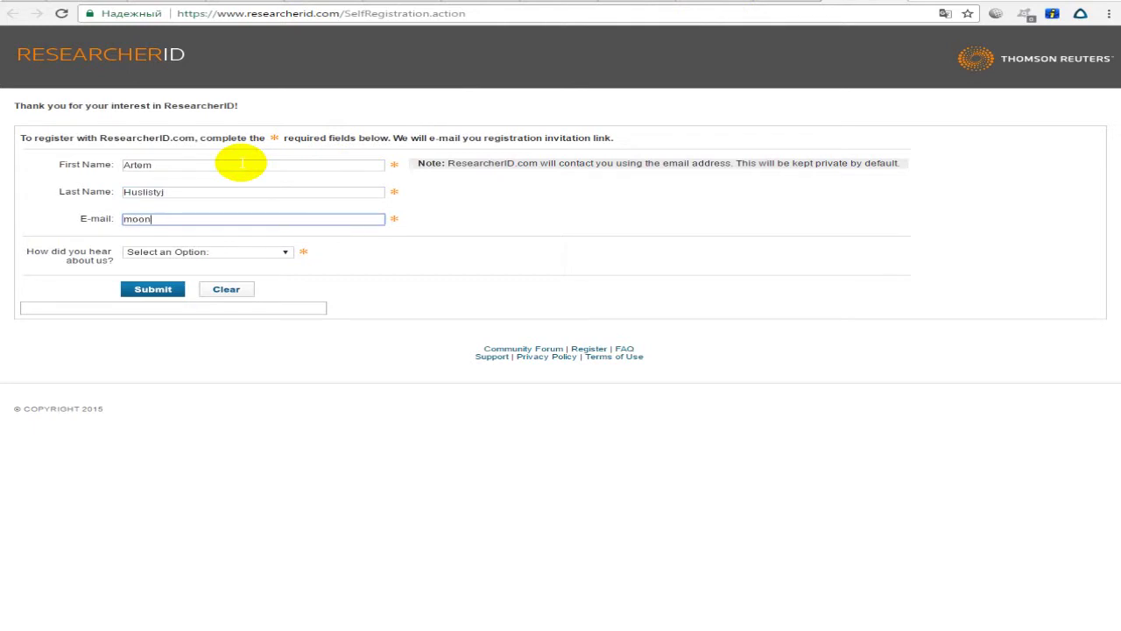
# Try the how-did-you-hear list, erase the partial e-mail, and open the ResearcherID invitation email.
pyautogui.click(261, 253)
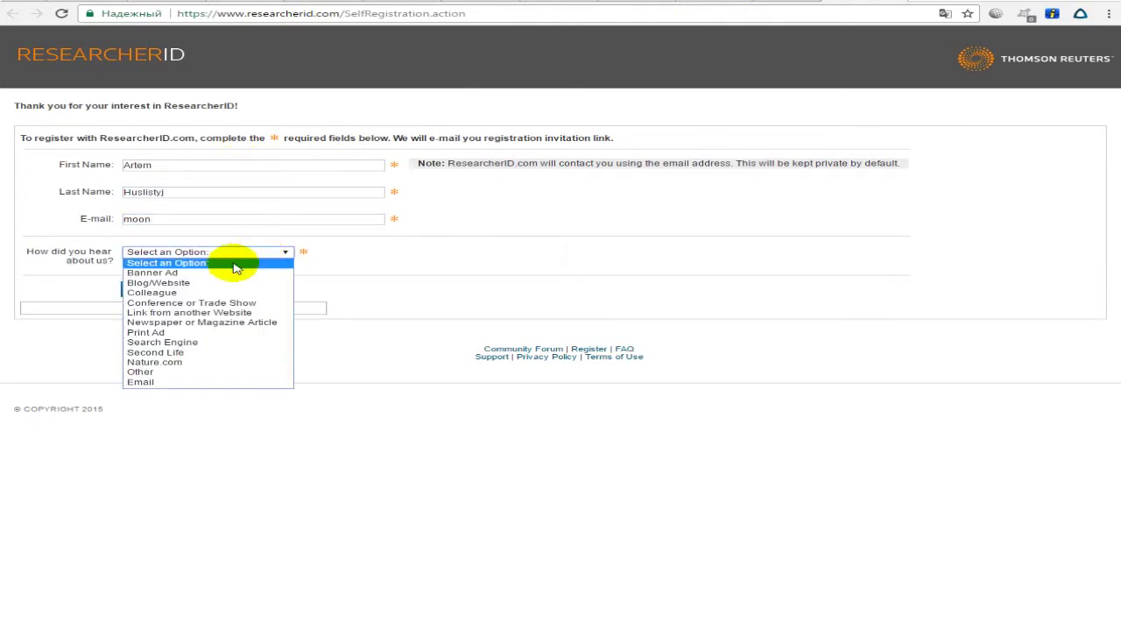
pyautogui.click(371, 255)
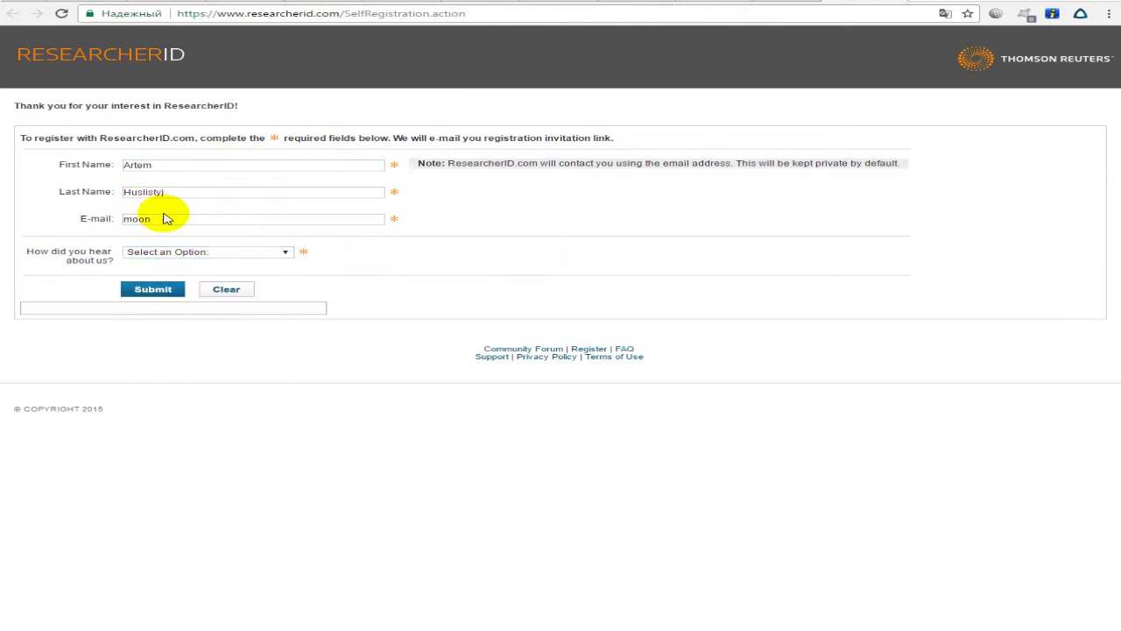
pyautogui.click(155, 164)
pyautogui.click(166, 191)
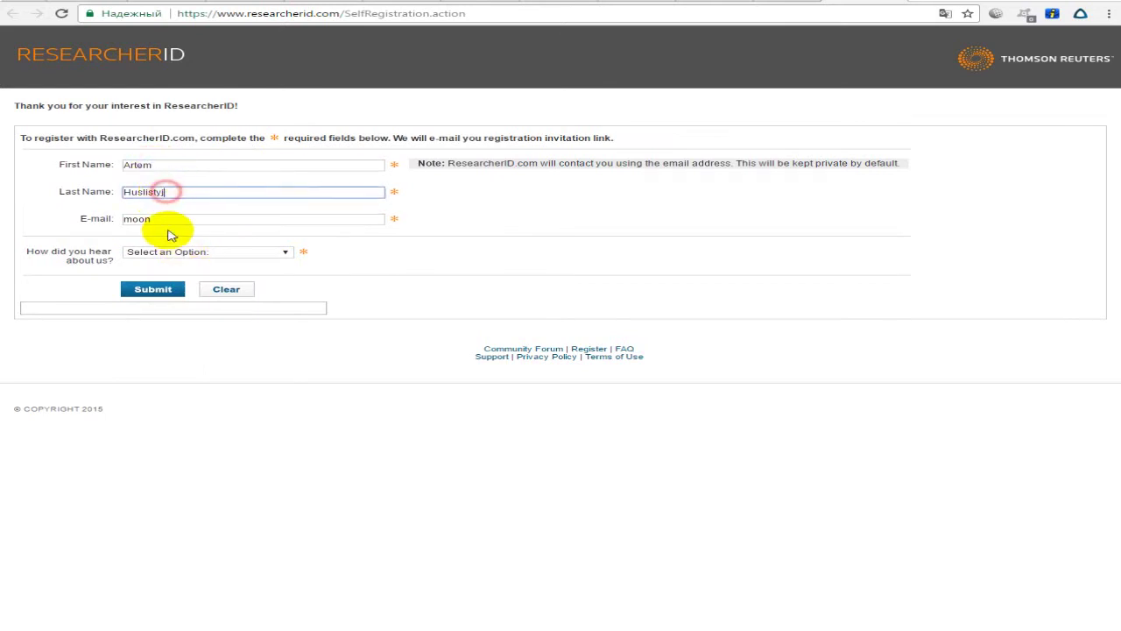
pyautogui.doubleClick(167, 220)
pyautogui.press('BackSpace')
pyautogui.click(458, 258)
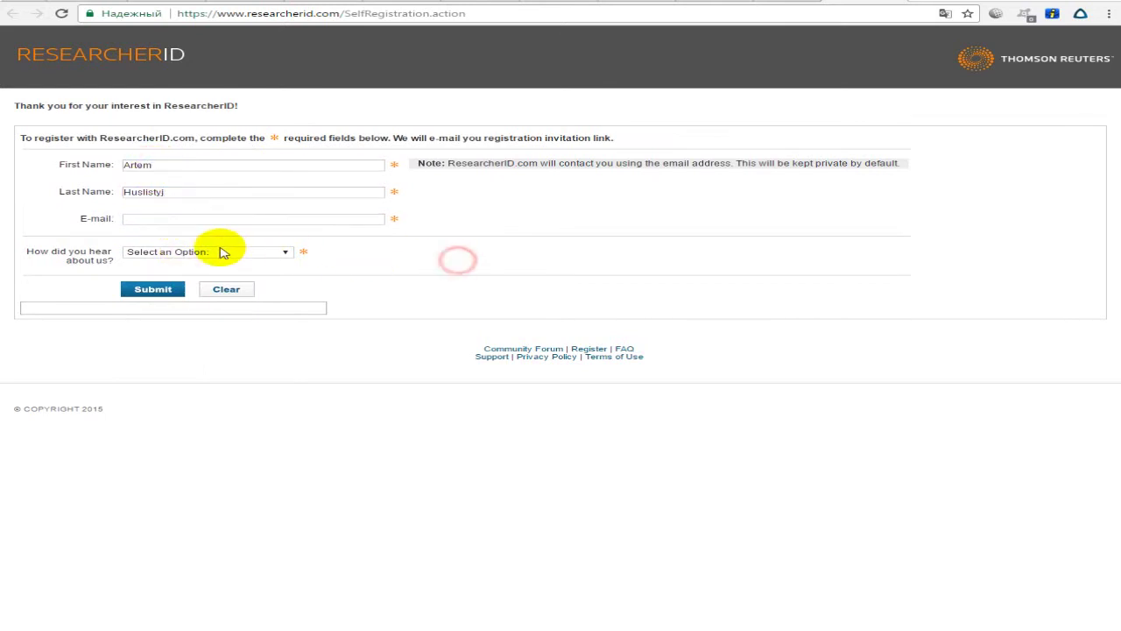
pyautogui.click(224, 253)
pyautogui.click(43, 254)
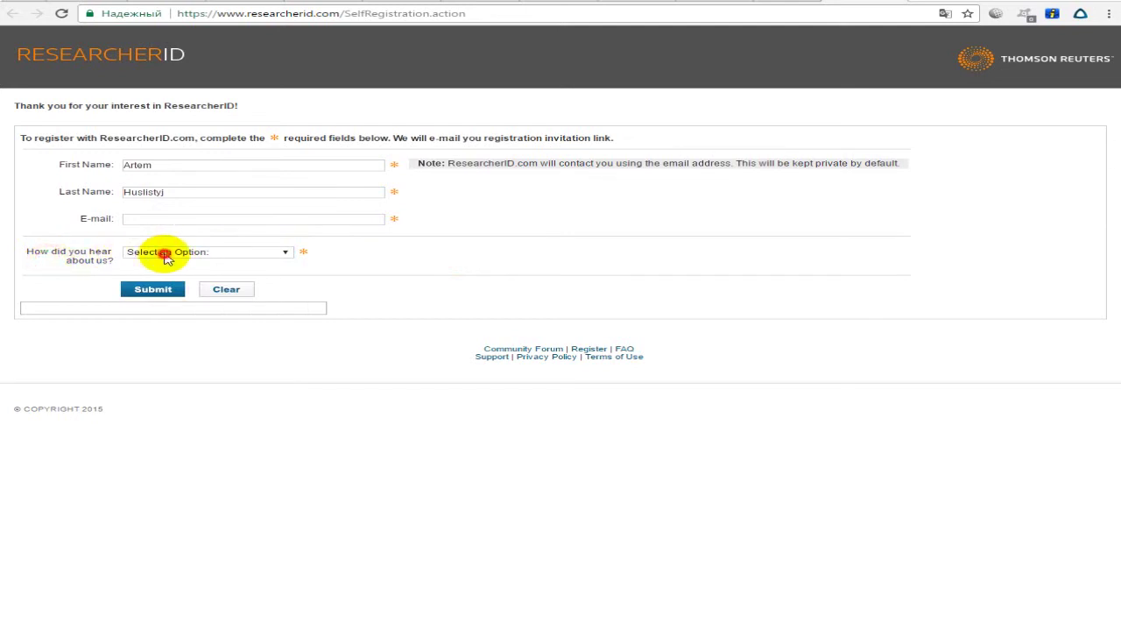
pyautogui.click(150, 251)
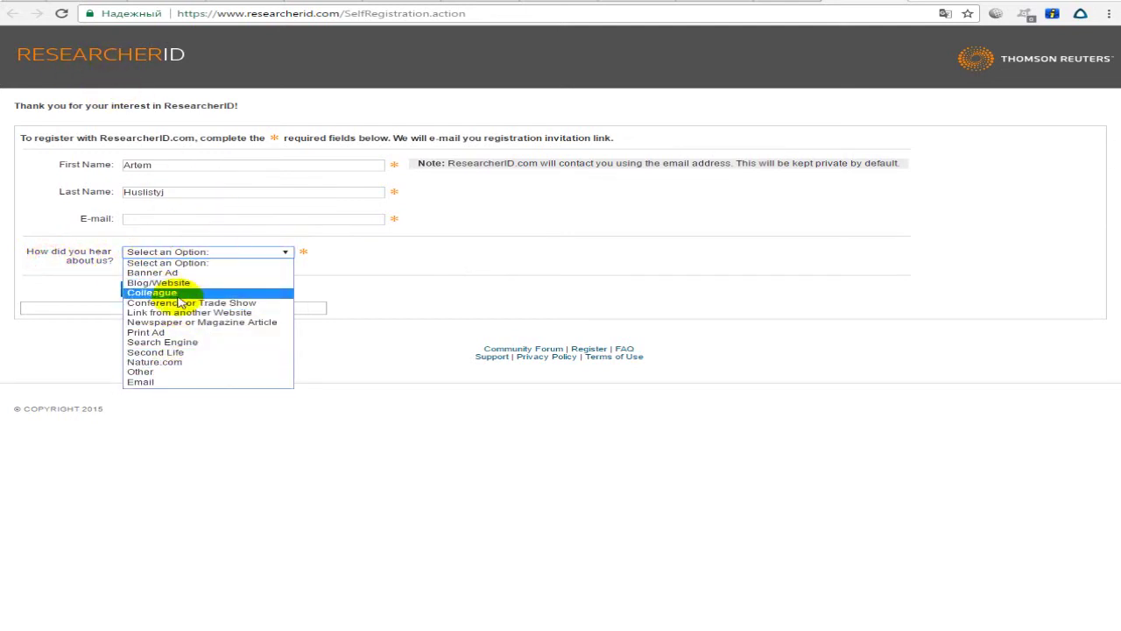
pyautogui.click(446, 266)
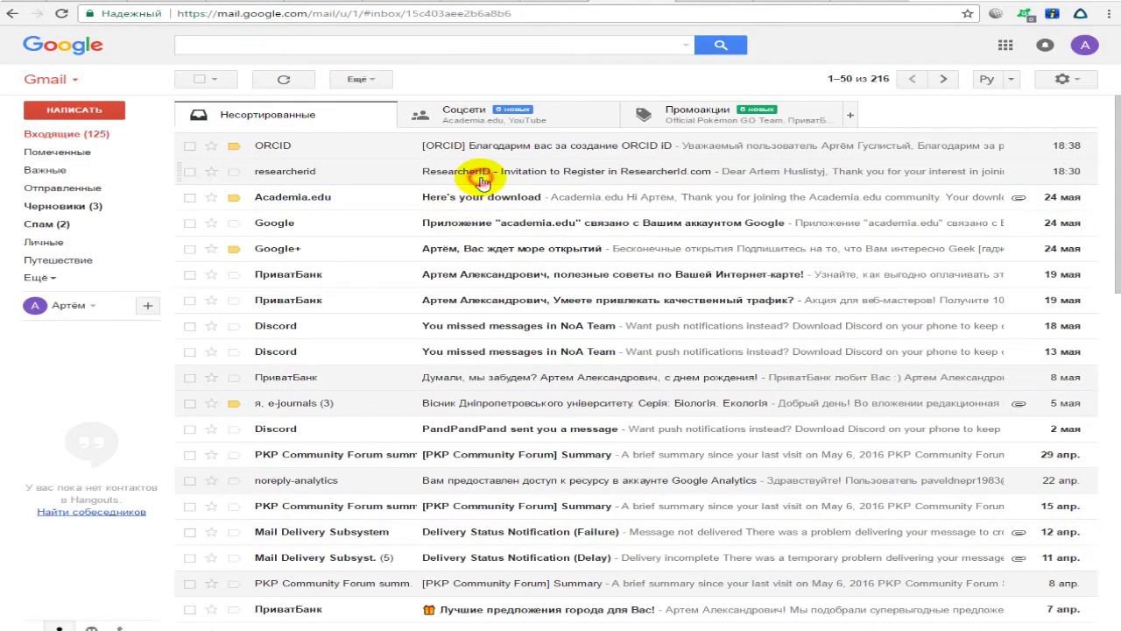
pyautogui.click(458, 229)
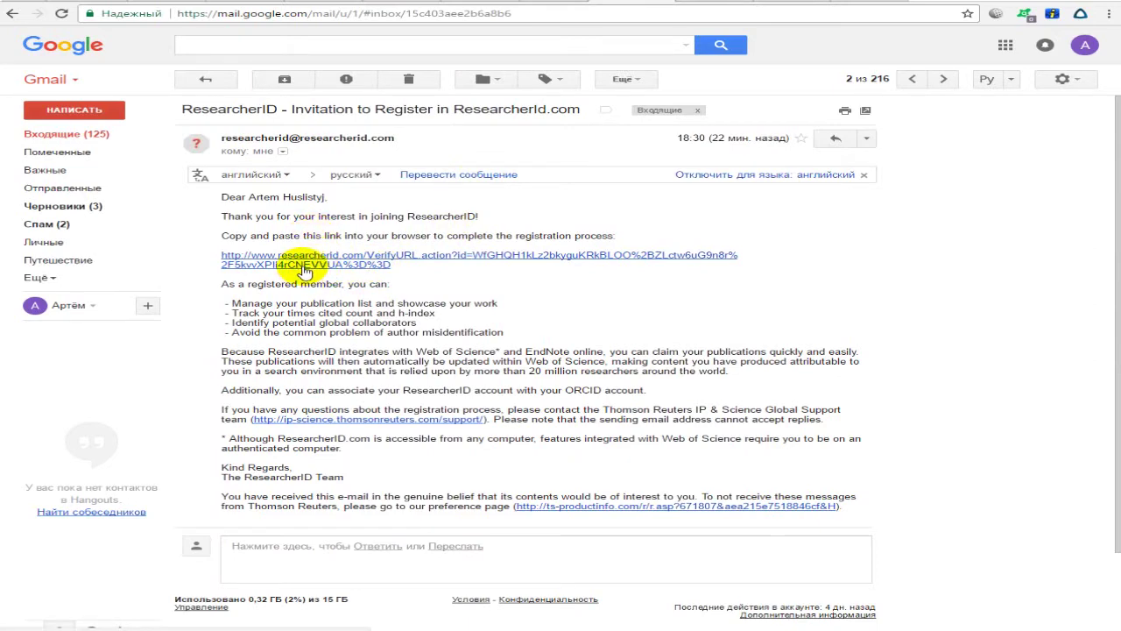
# Follow the invitation link and enter the given name, tabbing through to the institution field.
pyautogui.click(302, 264)
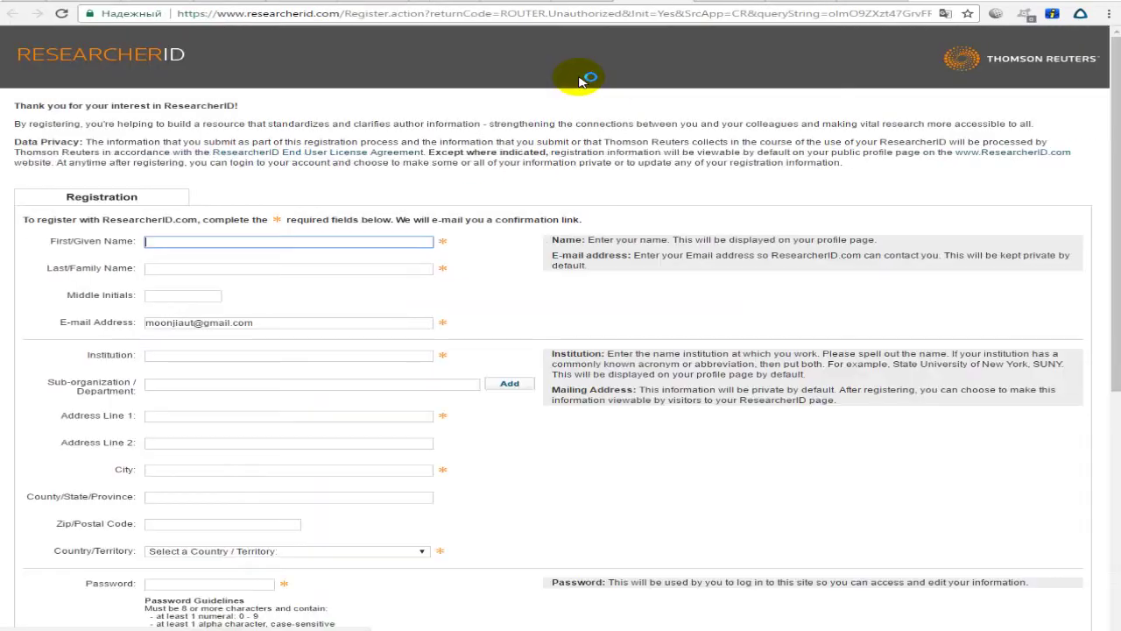
pyautogui.write('Artem')
pyautogui.press('Tab')
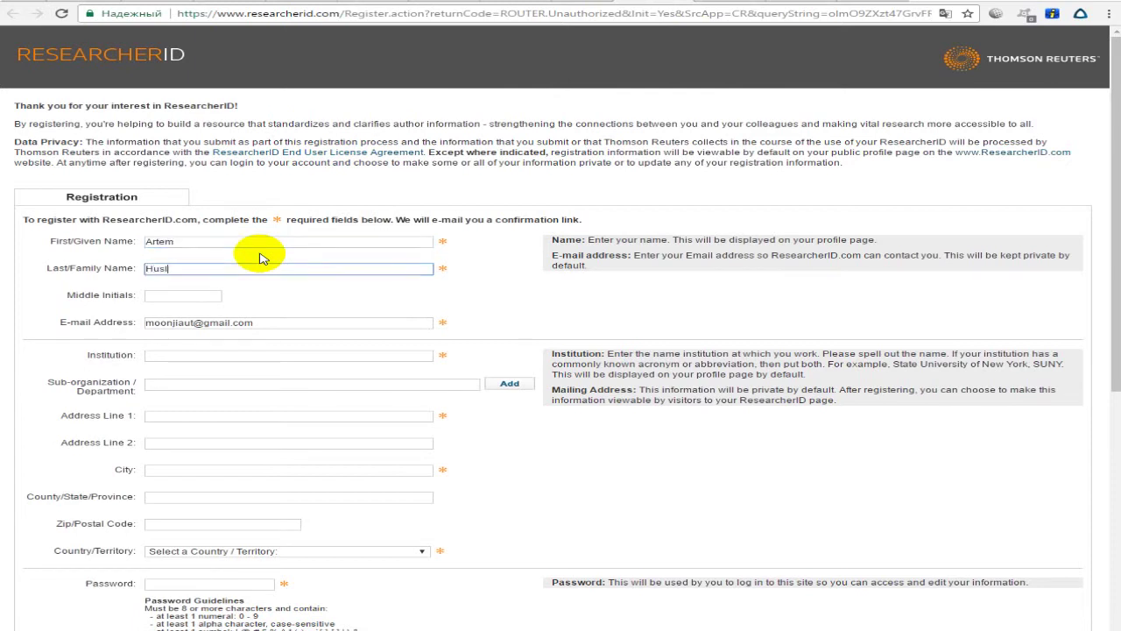
pyautogui.press('Tab')
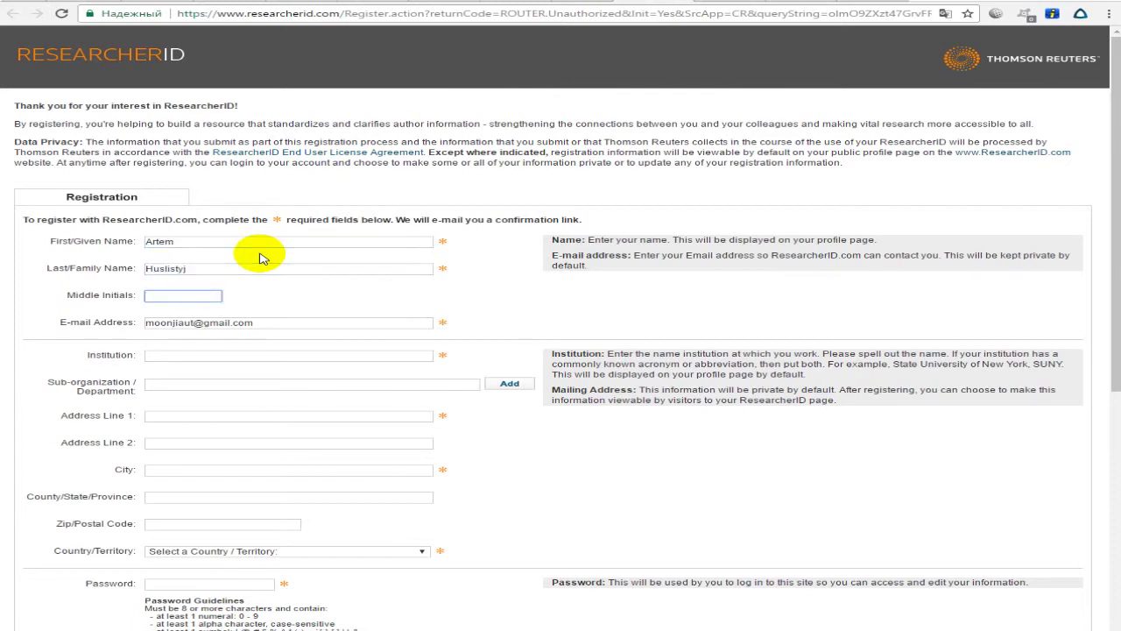
pyautogui.press('Tab')
pyautogui.press('Tab')
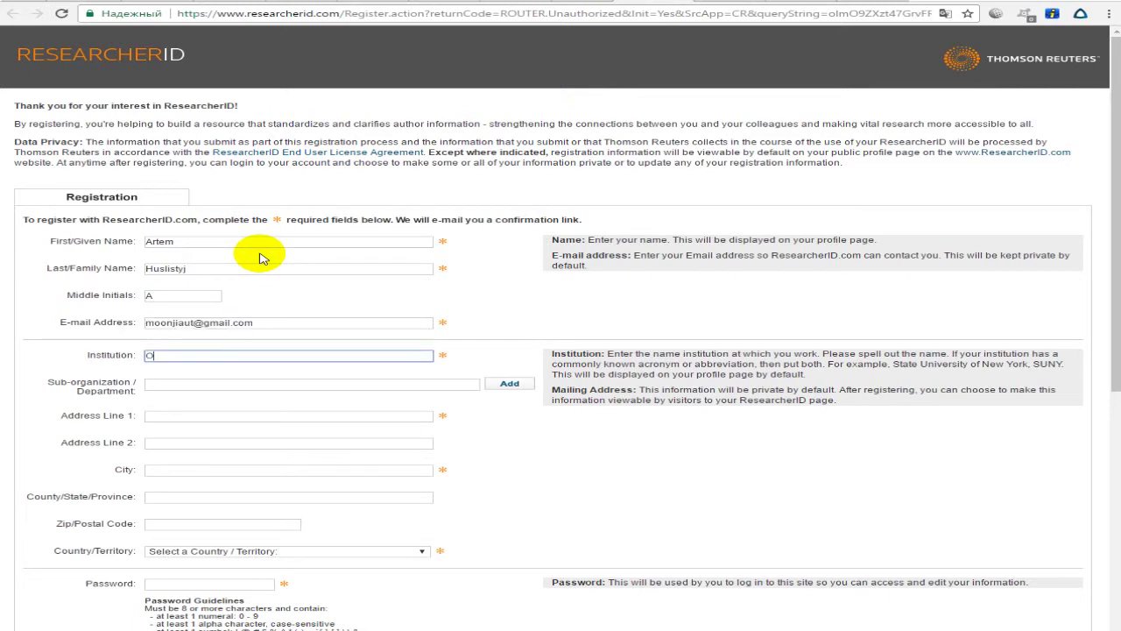
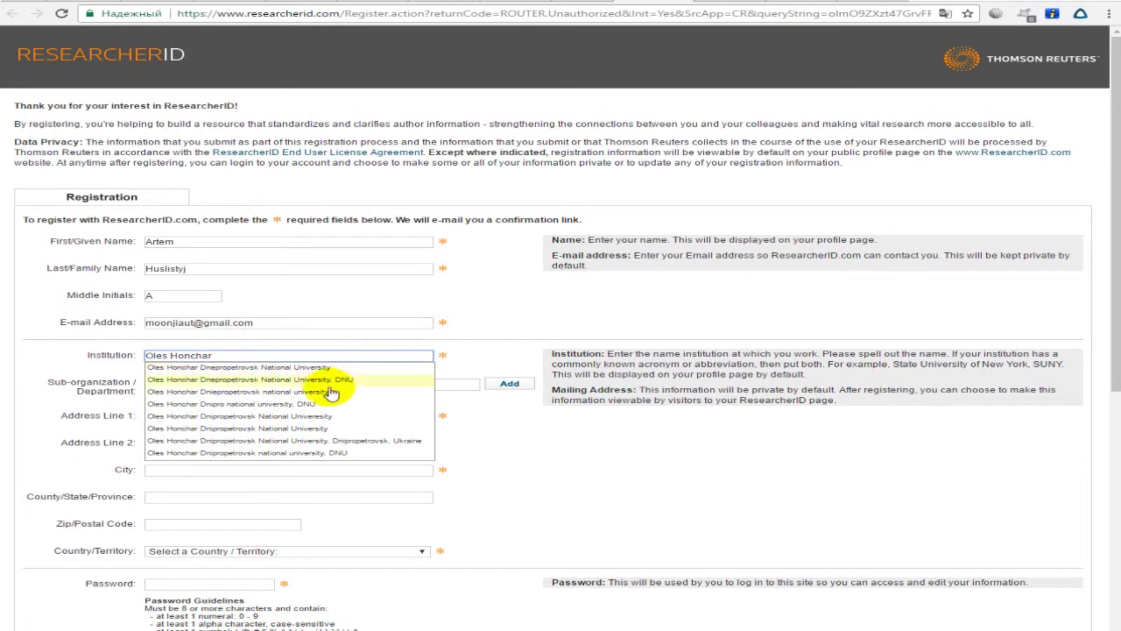
# Set the institution to the Oles Honchar university without ', DNU' and department 'Biology, zoology and medicine'.
pyautogui.click(268, 412)
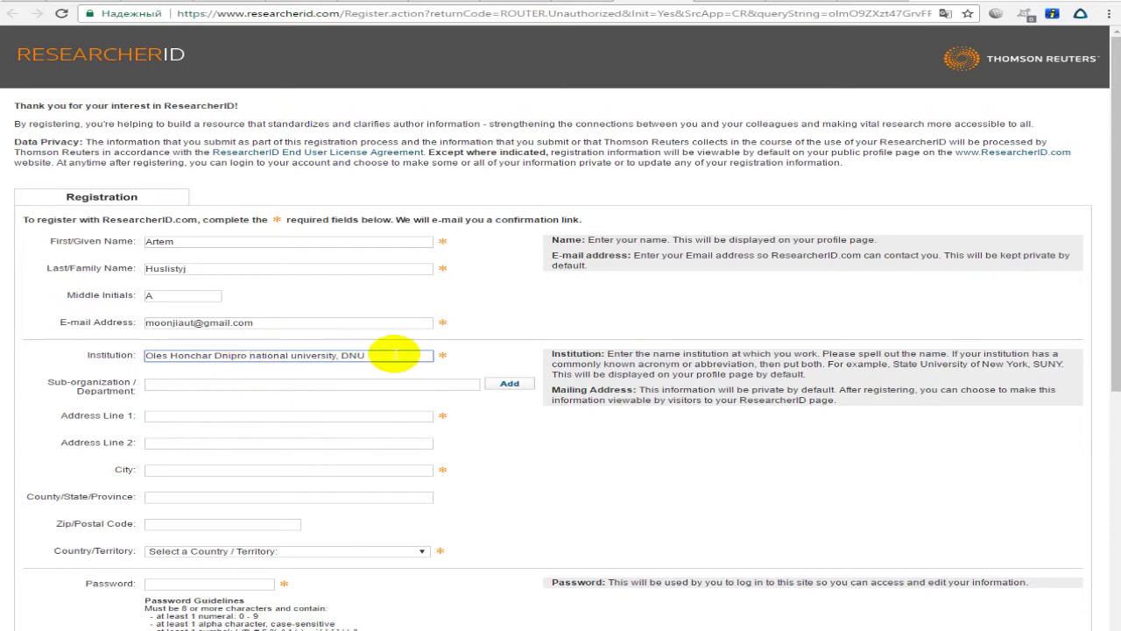
pyautogui.click(248, 355)
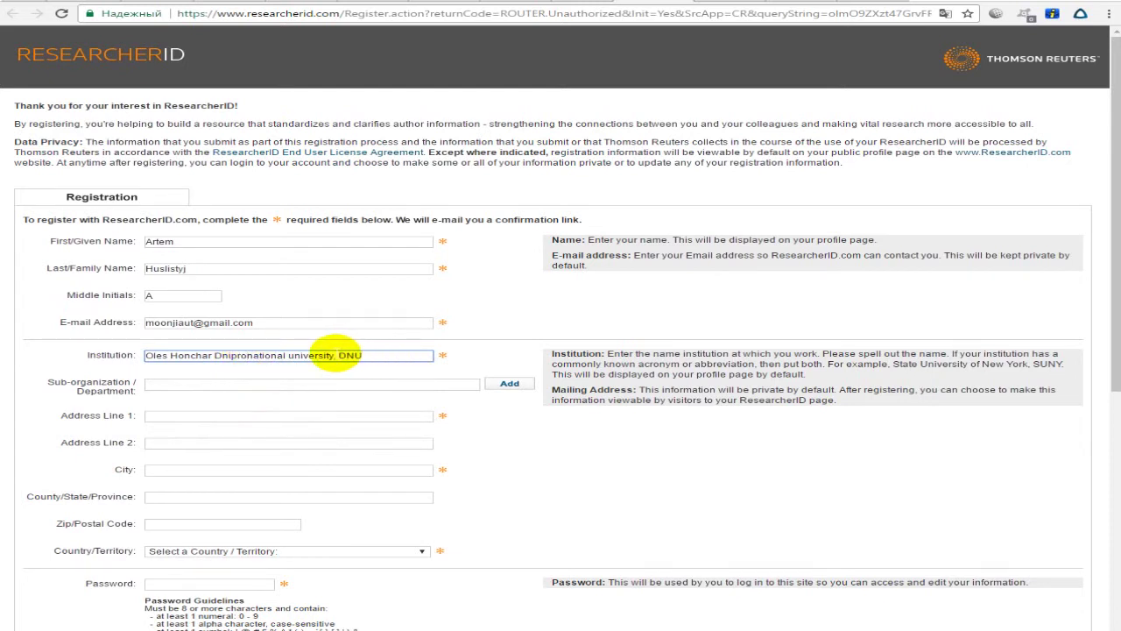
pyautogui.moveTo(331, 354); pyautogui.dragTo(370, 355)
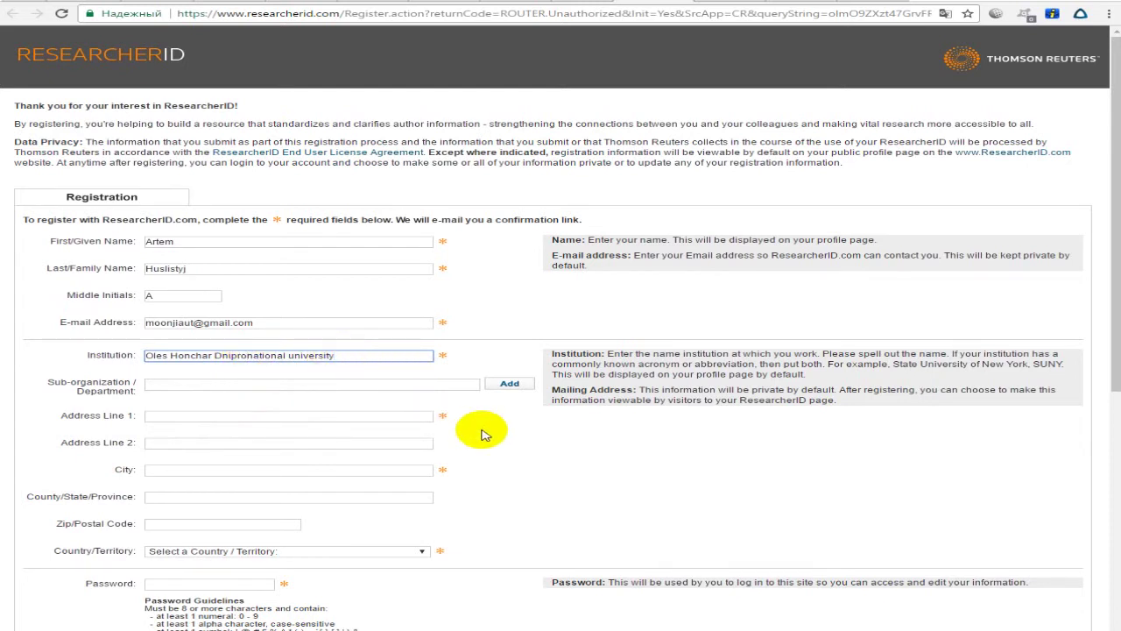
pyautogui.click(281, 385)
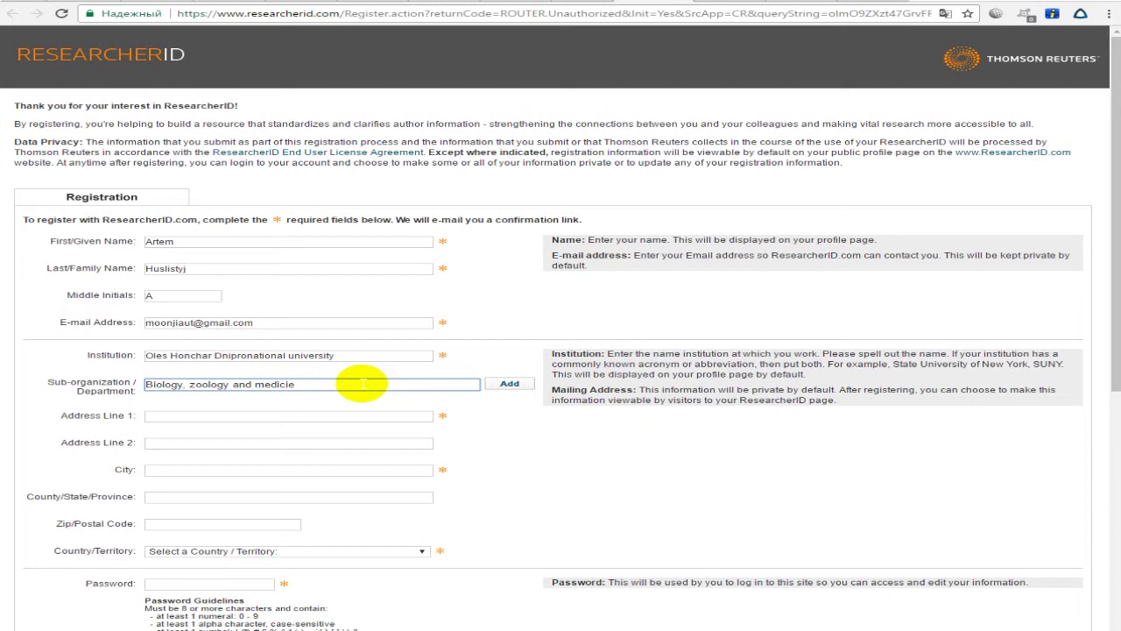
pyautogui.press('Tab')
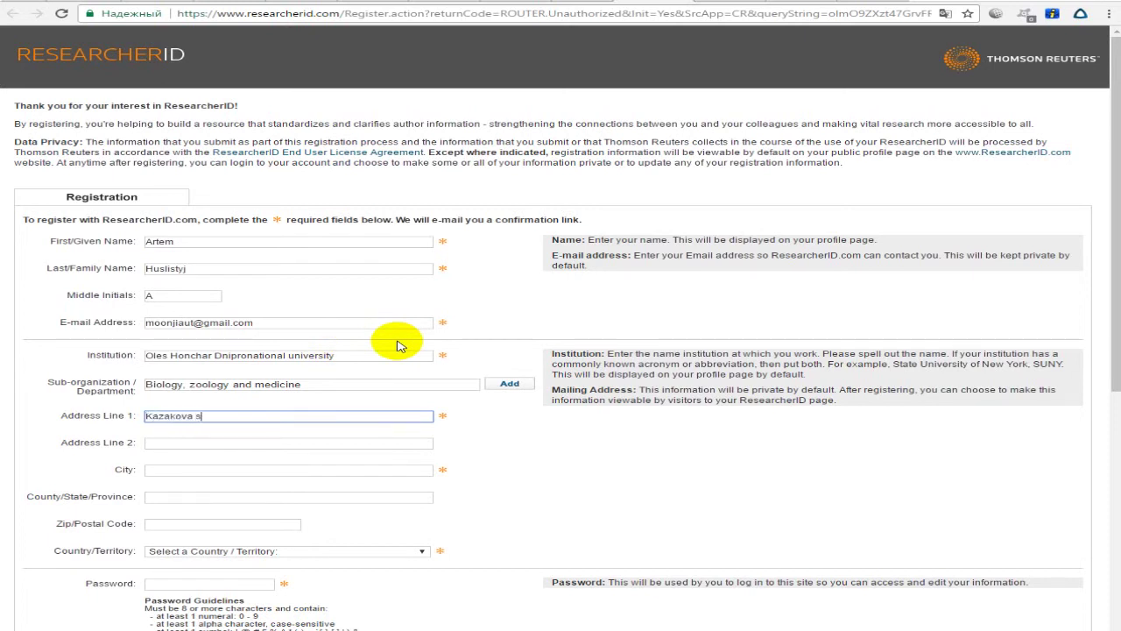
# Fill in the street address line and the city Dnipro.
pyautogui.press('Tab')
pyautogui.press('Tab')
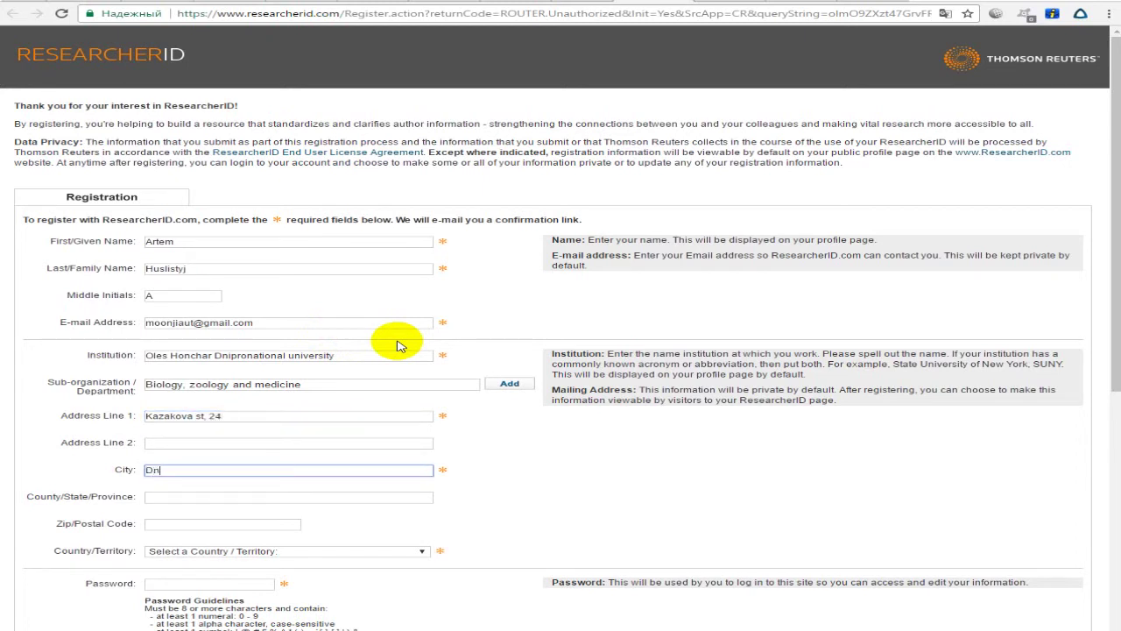
pyautogui.click(438, 320)
pyautogui.click(438, 437)
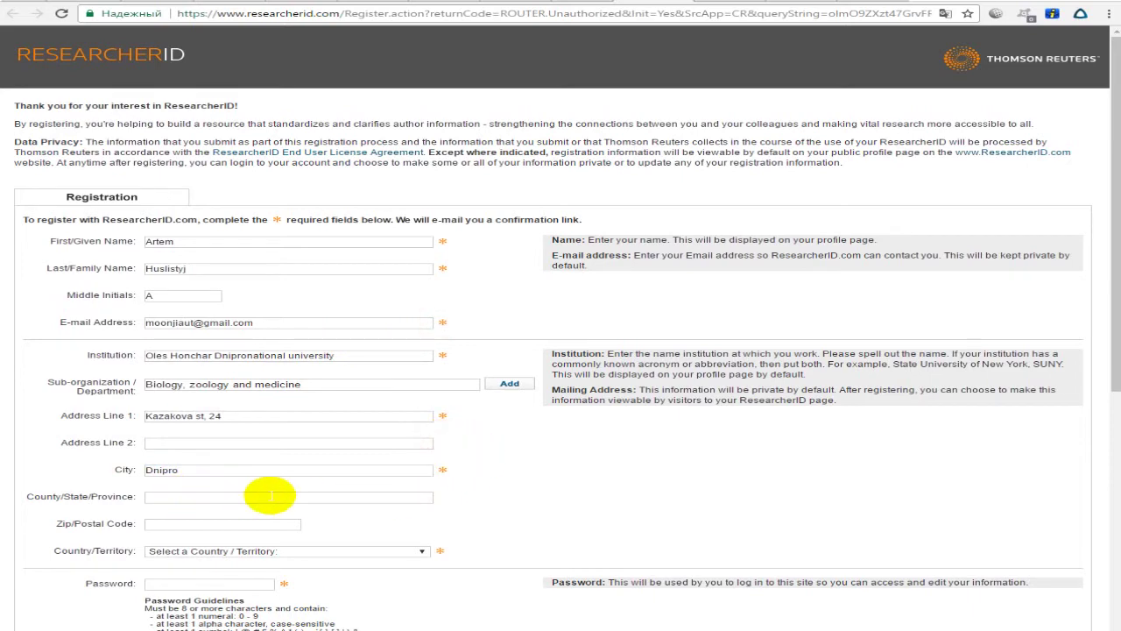
pyautogui.scroll(-1, 236, 504)
pyautogui.click(358, 484)
pyautogui.moveTo(421, 302); pyautogui.dragTo(412, 464)
# Set the country to Ukraine.
pyautogui.scroll(4, 223, 368)
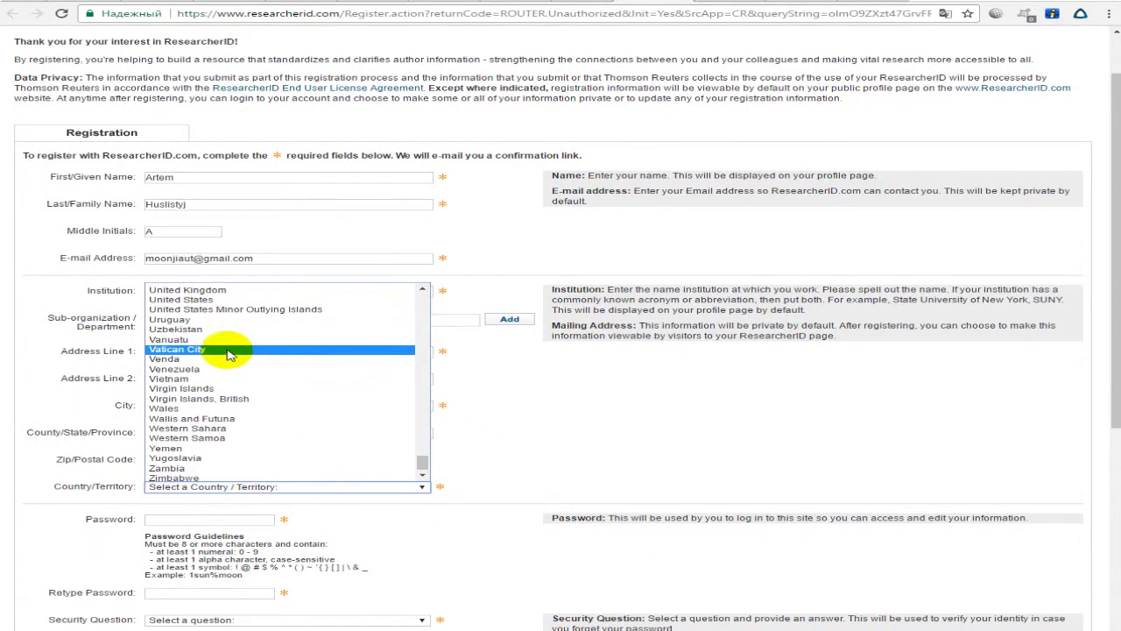
pyautogui.click(225, 397)
pyautogui.scroll(-1, 513, 451)
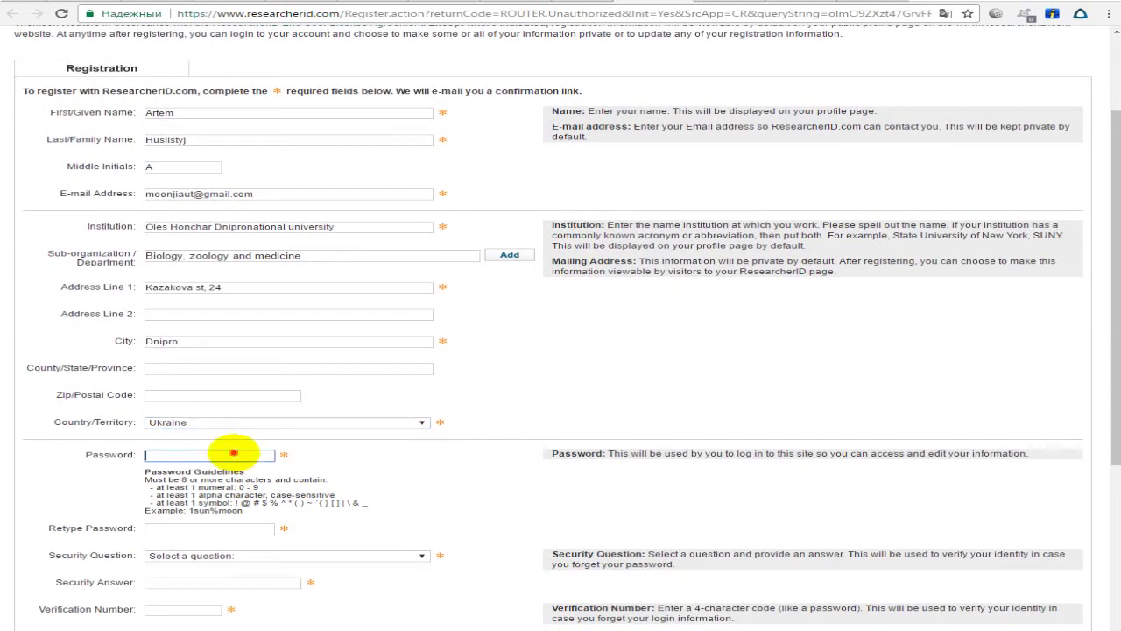
# Enter the account password in both Password and Retype Password fields.
pyautogui.click(233, 462)
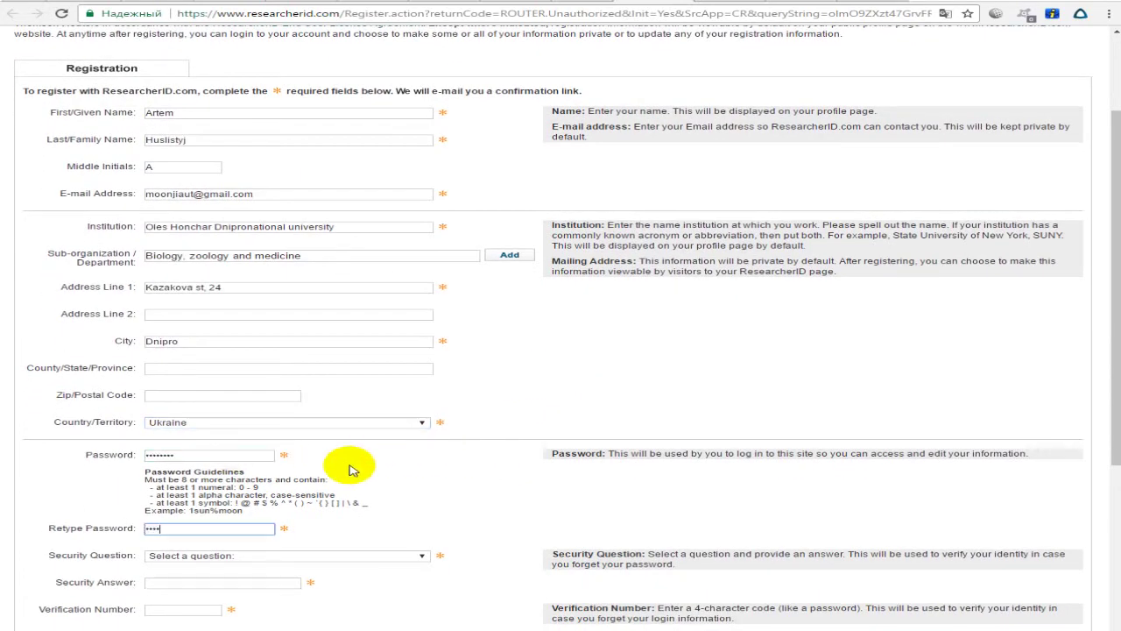
pyautogui.press('Tab')
pyautogui.moveTo(145, 477); pyautogui.dragTo(368, 501)
pyautogui.click(382, 504)
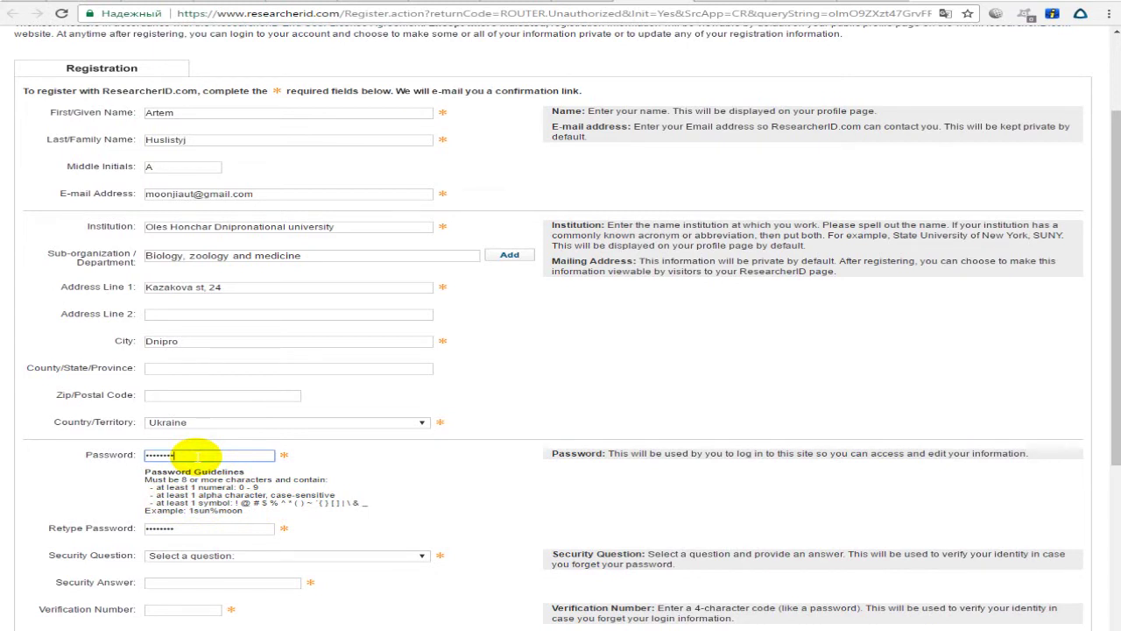
# Check the password guidelines' required-symbols rule against both password fields.
pyautogui.click(215, 502)
pyautogui.moveTo(224, 504); pyautogui.dragTo(377, 501)
pyautogui.click(378, 502)
pyautogui.moveTo(235, 502); pyautogui.dragTo(378, 502)
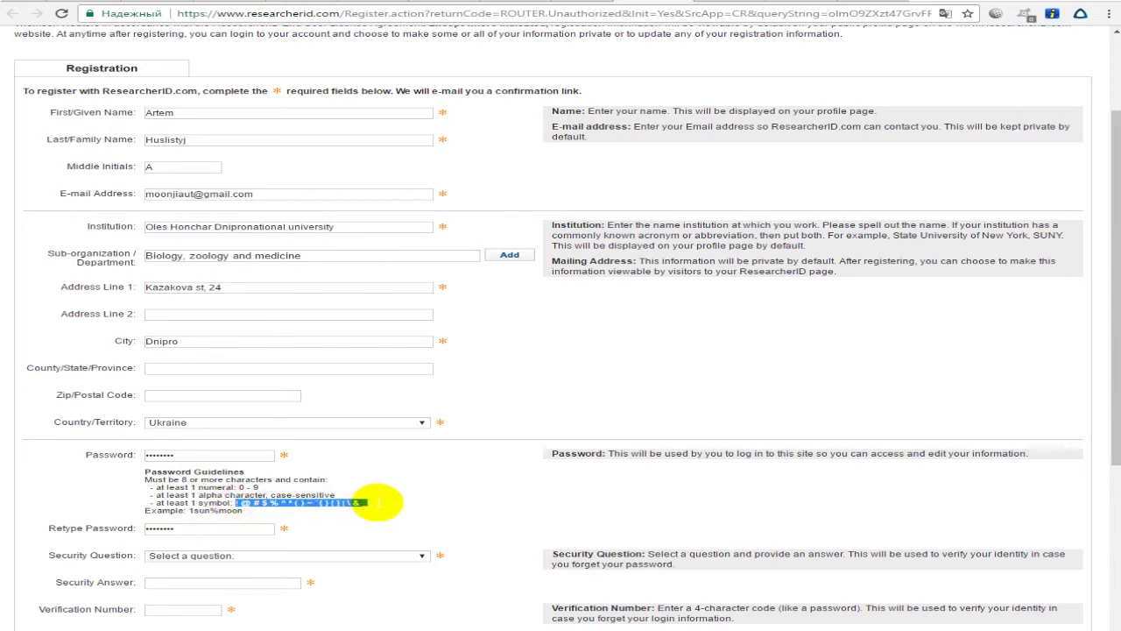
pyautogui.click(159, 455)
pyautogui.click(147, 454)
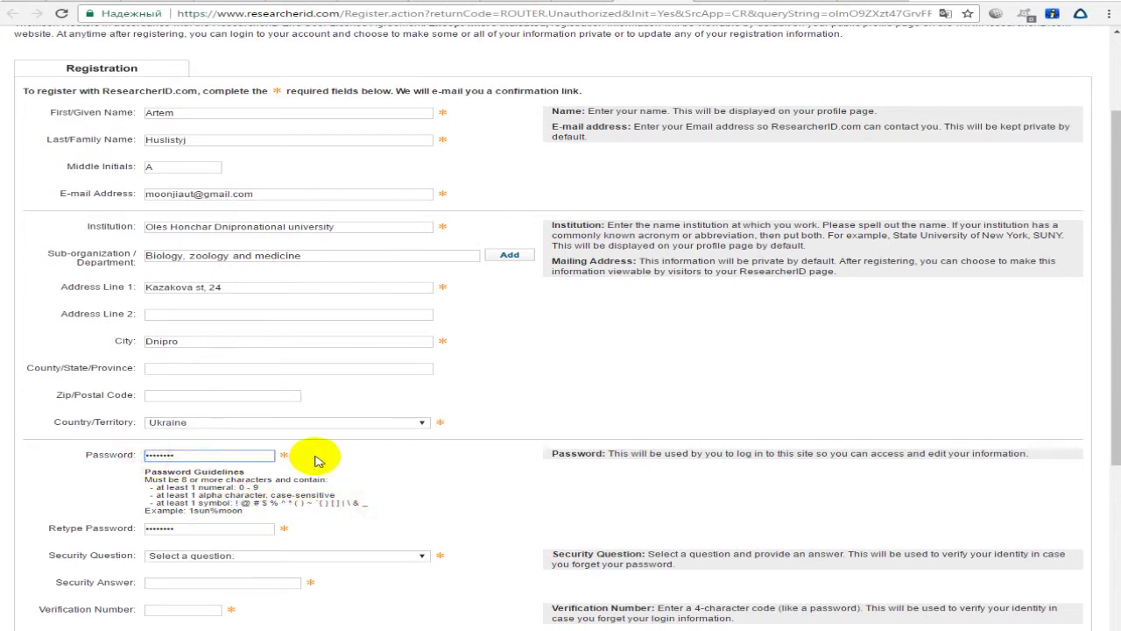
pyautogui.click(147, 528)
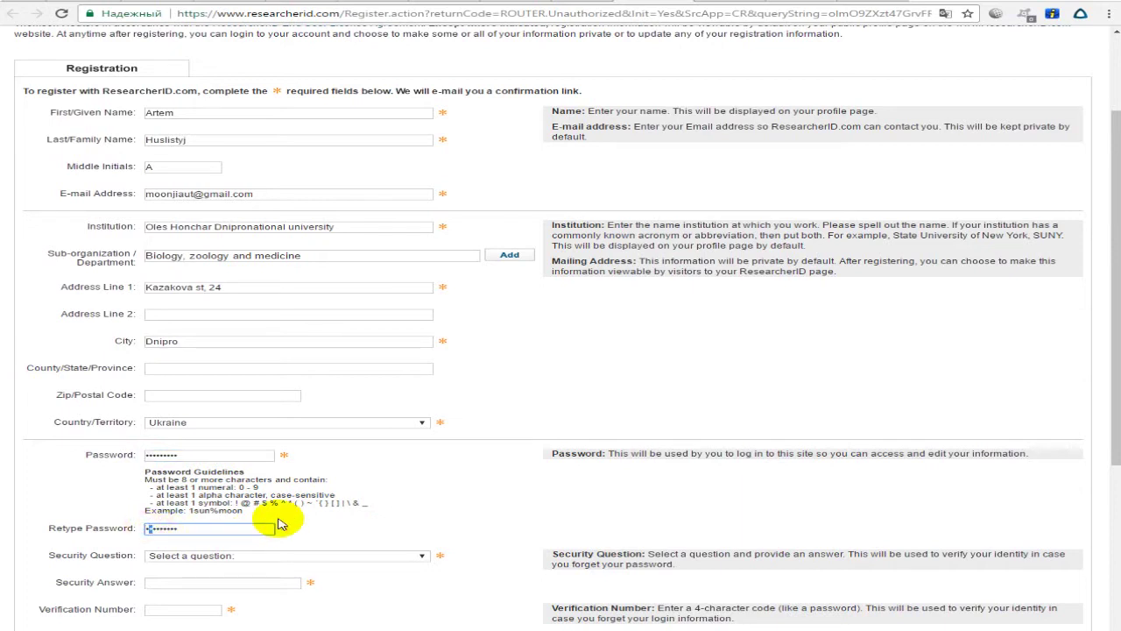
pyautogui.click(147, 455)
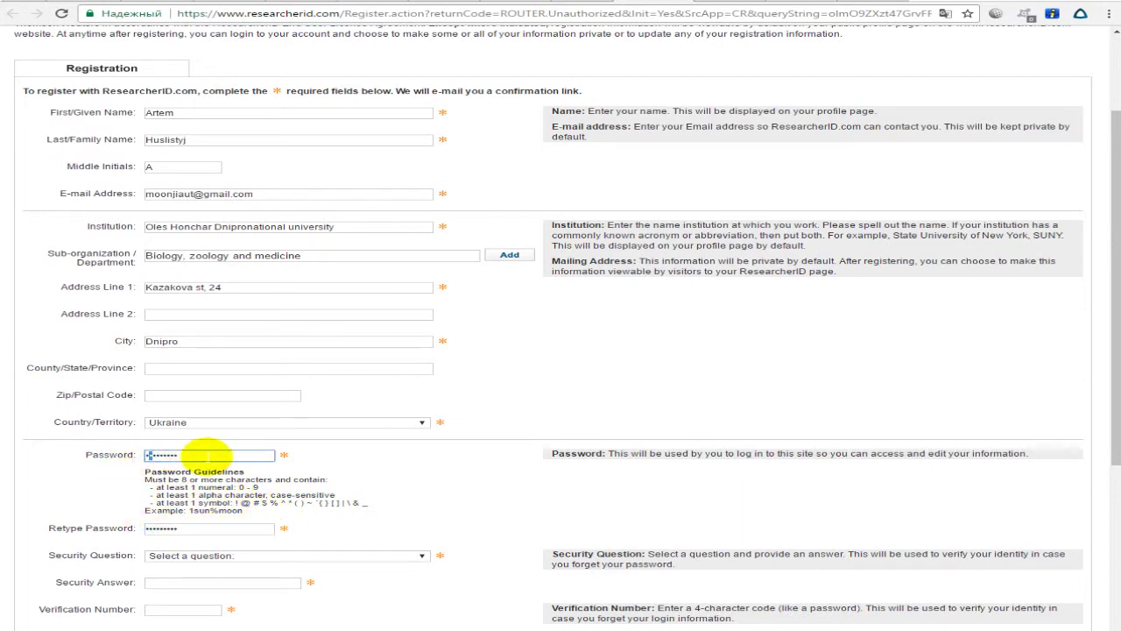
pyautogui.scroll(-2, 203, 504)
pyautogui.moveTo(40, 427); pyautogui.dragTo(153, 428)
pyautogui.click(250, 427)
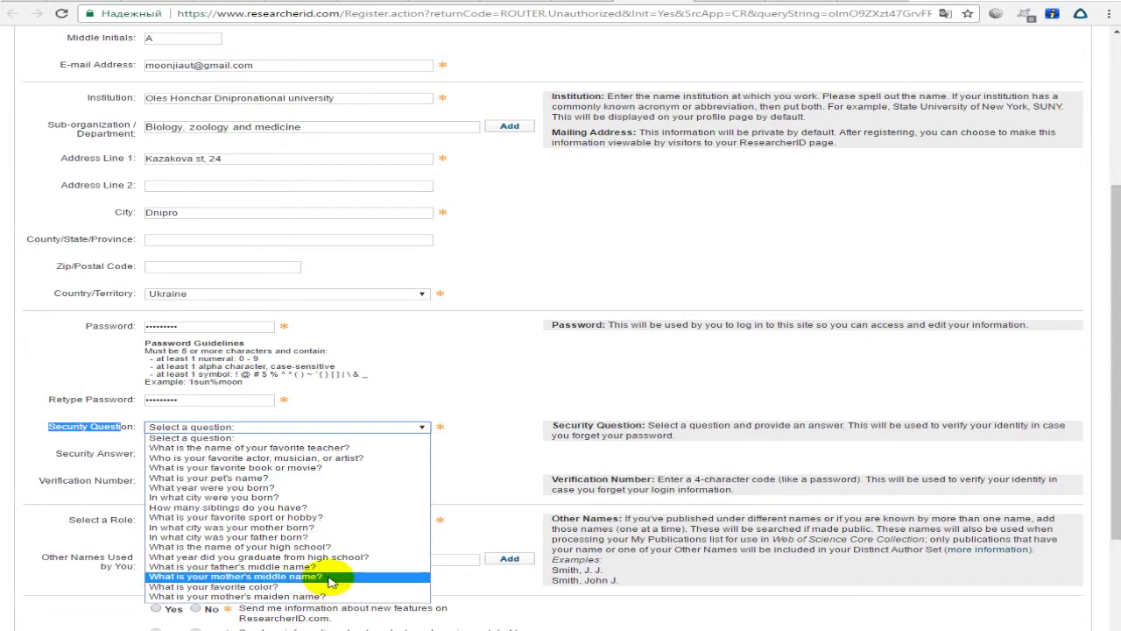
# Choose the mother's middle name security question and enter its answer.
pyautogui.click(331, 577)
pyautogui.click(350, 431)
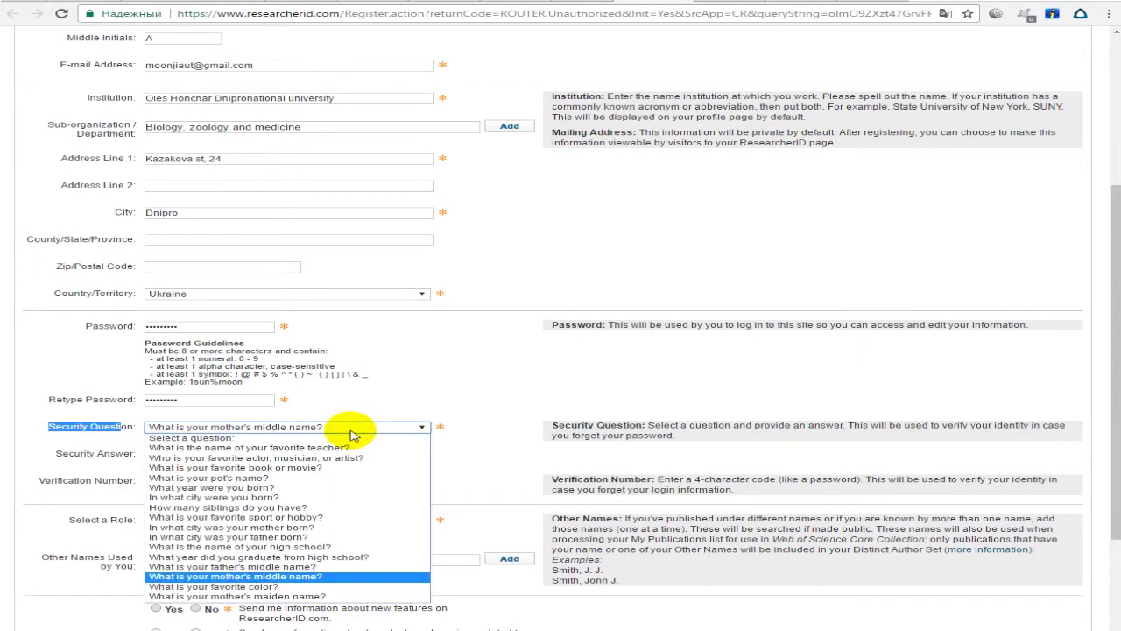
pyautogui.click(313, 576)
pyautogui.click(241, 455)
pyautogui.hotkey('ctrl', 'a')
pyautogui.press('BackSpace')
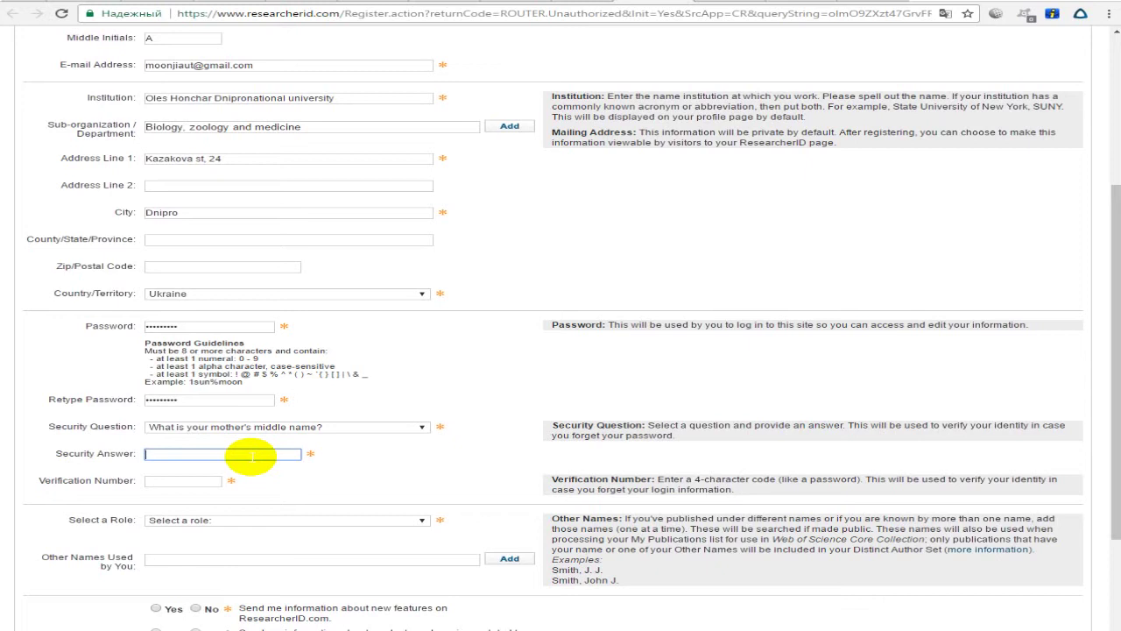
pyautogui.click(263, 428)
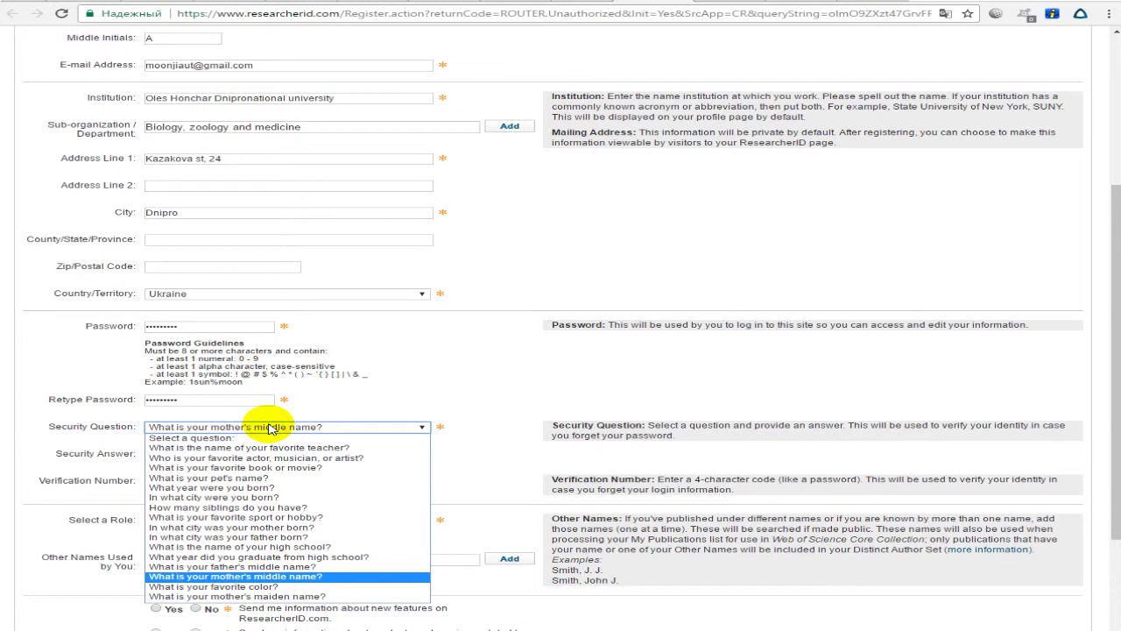
pyautogui.click(270, 428)
pyautogui.click(253, 453)
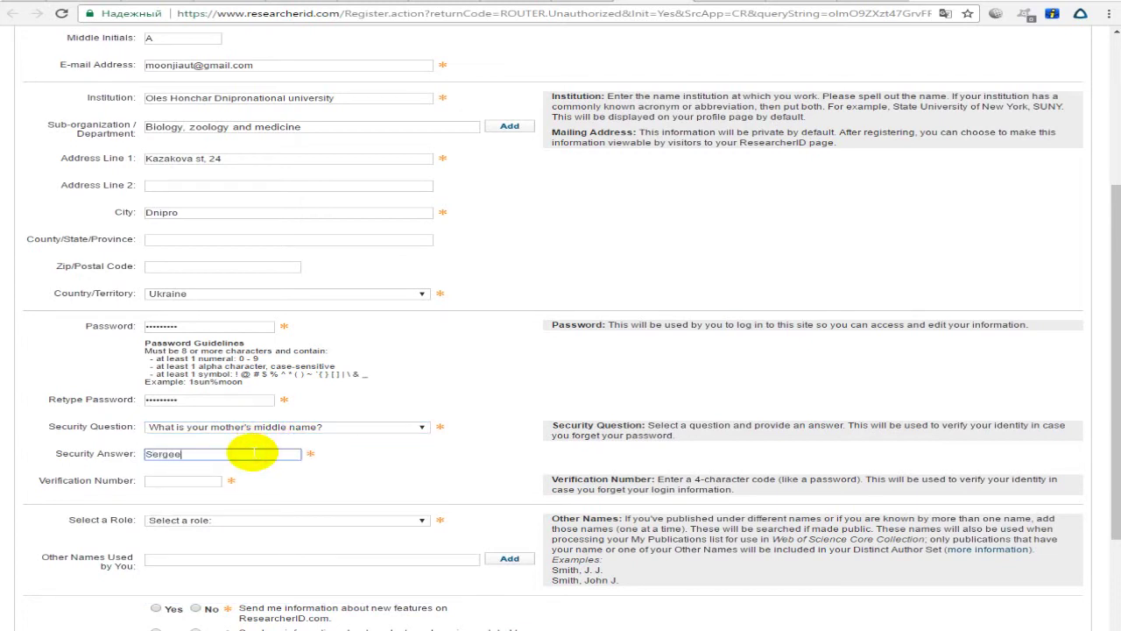
pyautogui.press('Tab')
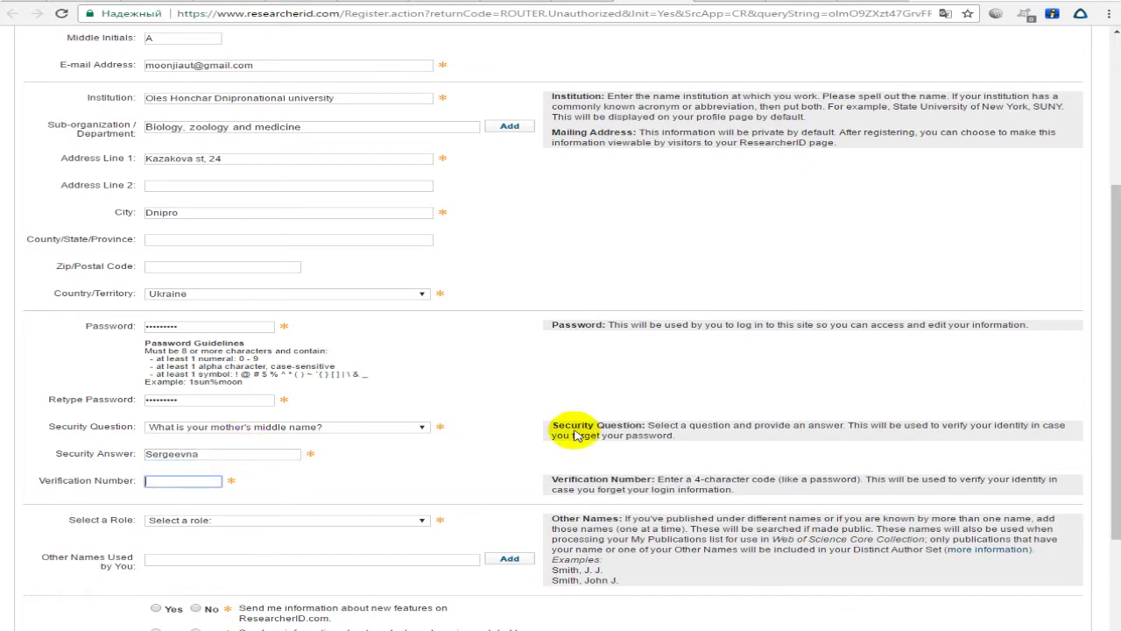
# Review the help text requiring a 4-character verification number.
pyautogui.click(659, 478)
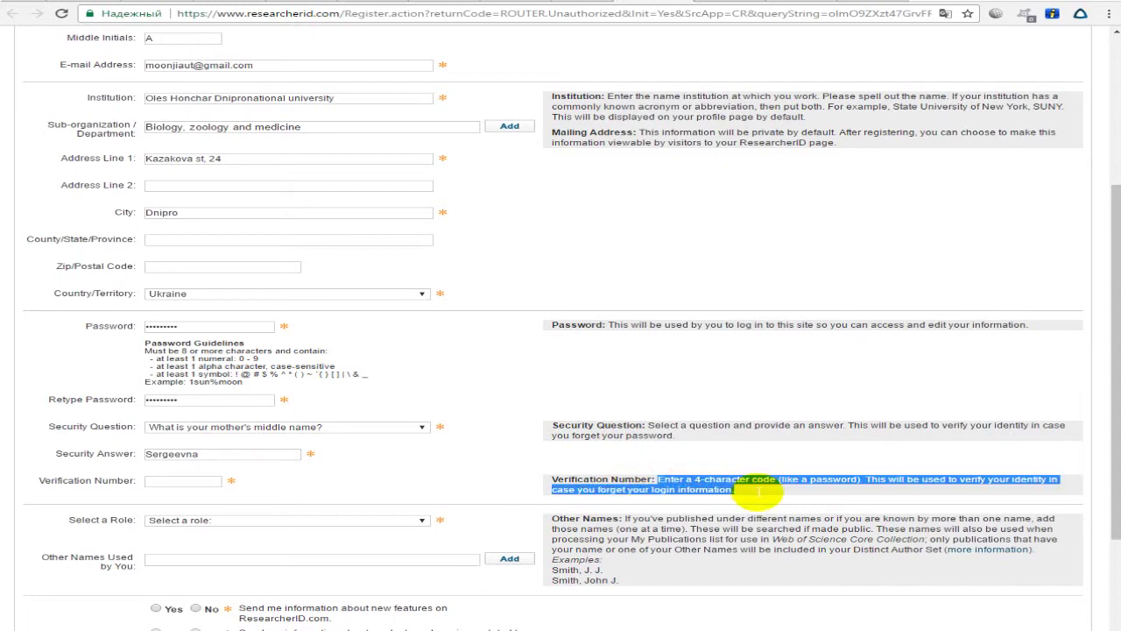
pyautogui.scroll(3, 744, 359)
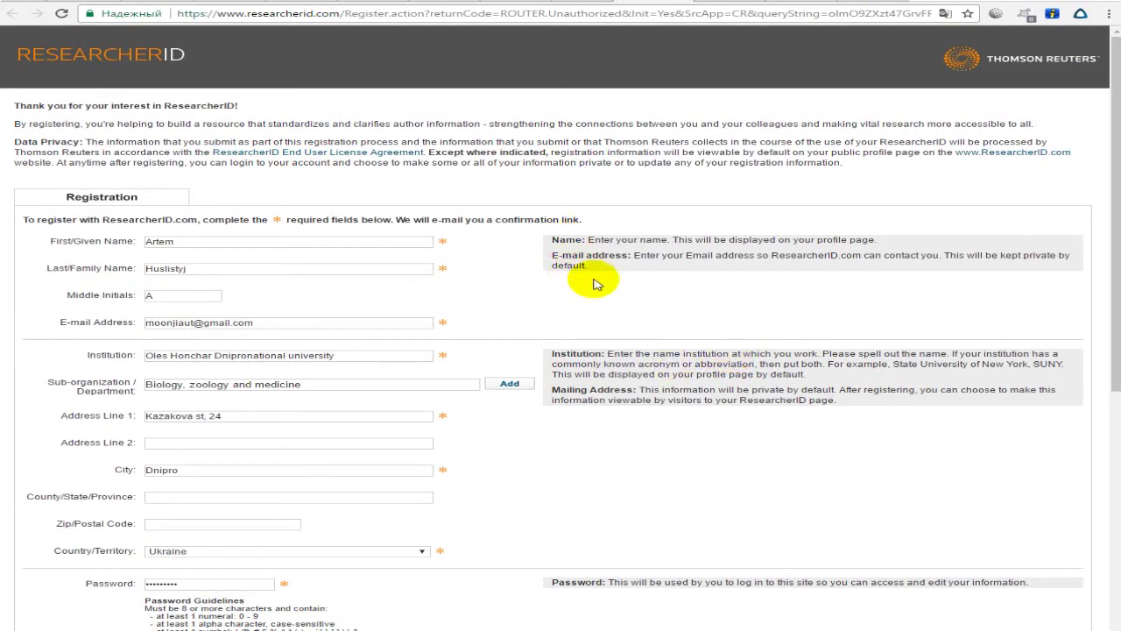
pyautogui.scroll(-2, 582, 412)
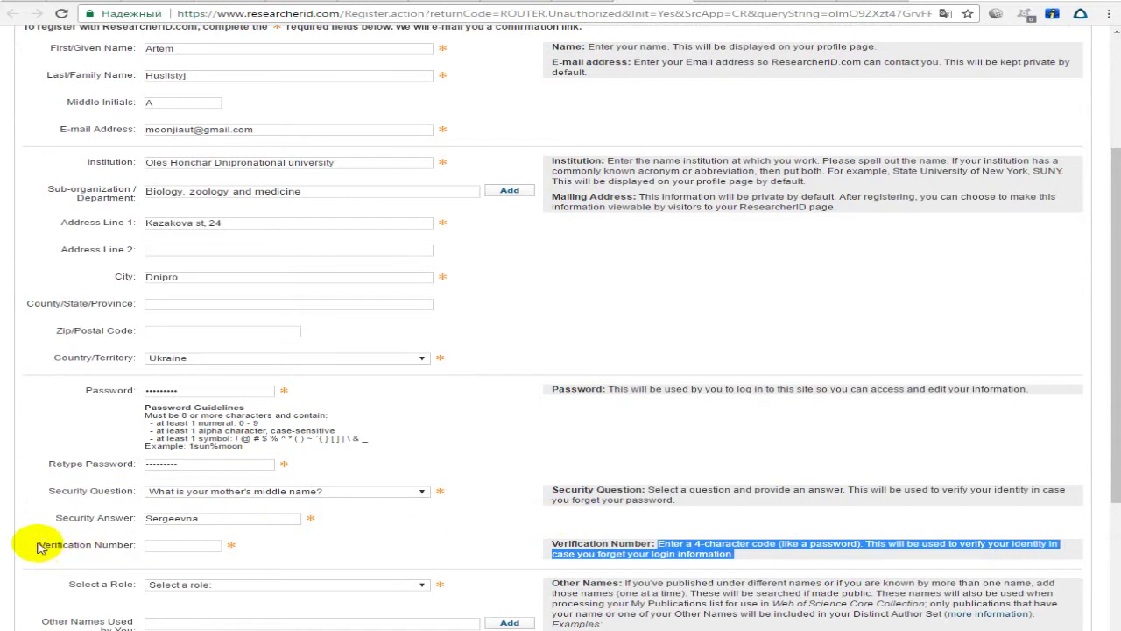
pyautogui.moveTo(31, 543); pyautogui.dragTo(100, 543)
pyautogui.click(582, 543)
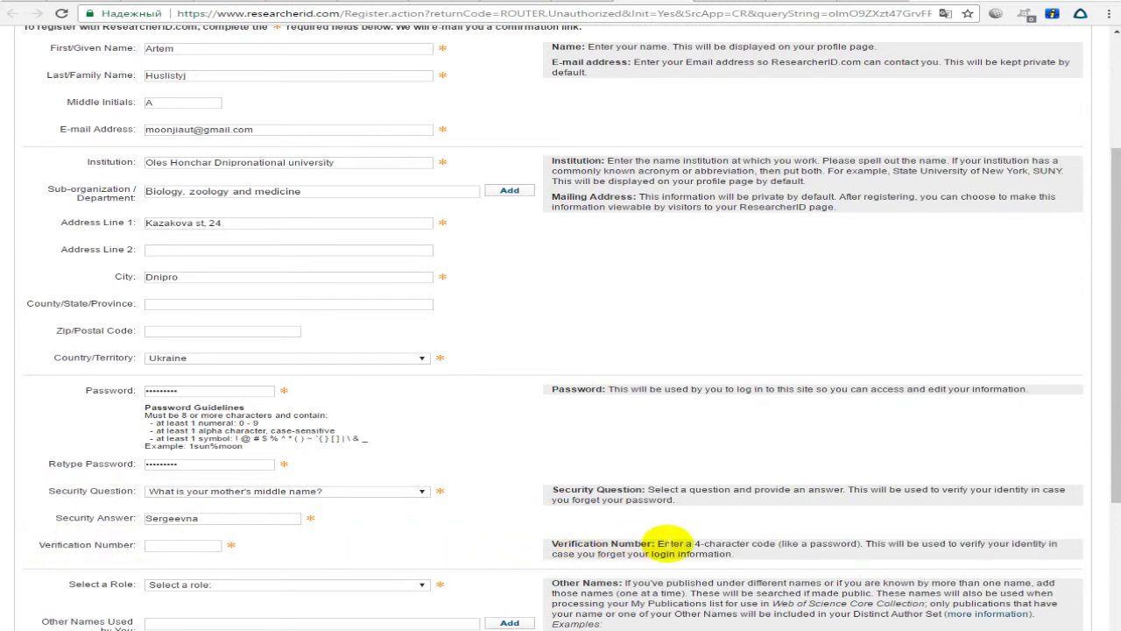
pyautogui.moveTo(663, 543); pyautogui.dragTo(786, 545)
pyautogui.click(746, 555)
pyautogui.click(797, 548)
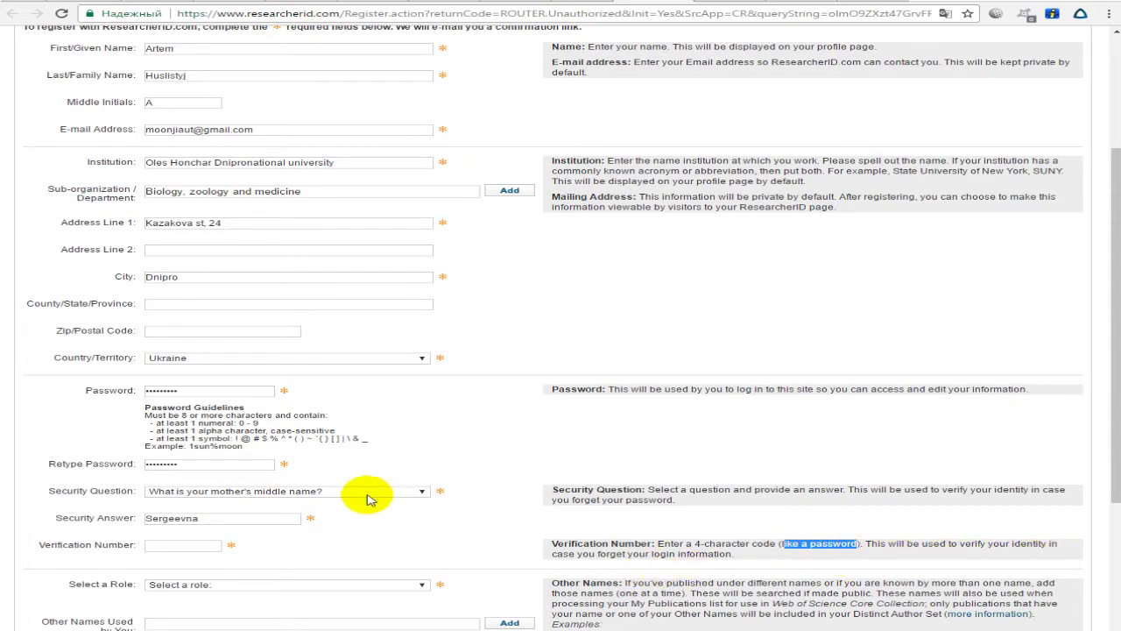
# Enter the four-character verification number in its field.
pyautogui.scroll(-2, 245, 472)
pyautogui.click(159, 419)
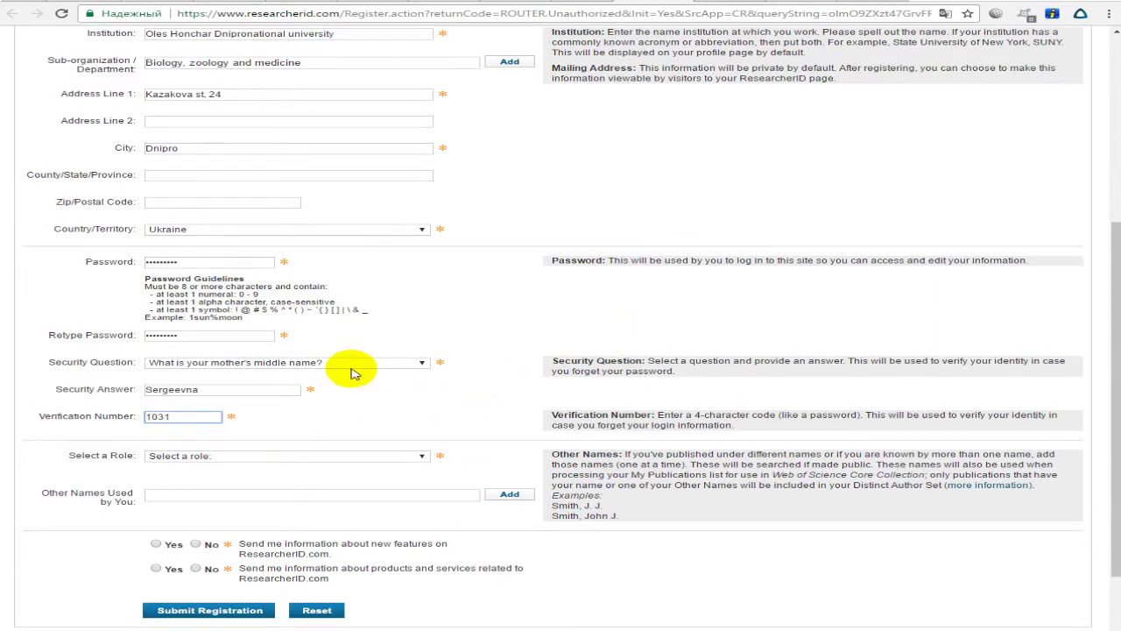
pyautogui.click(172, 417)
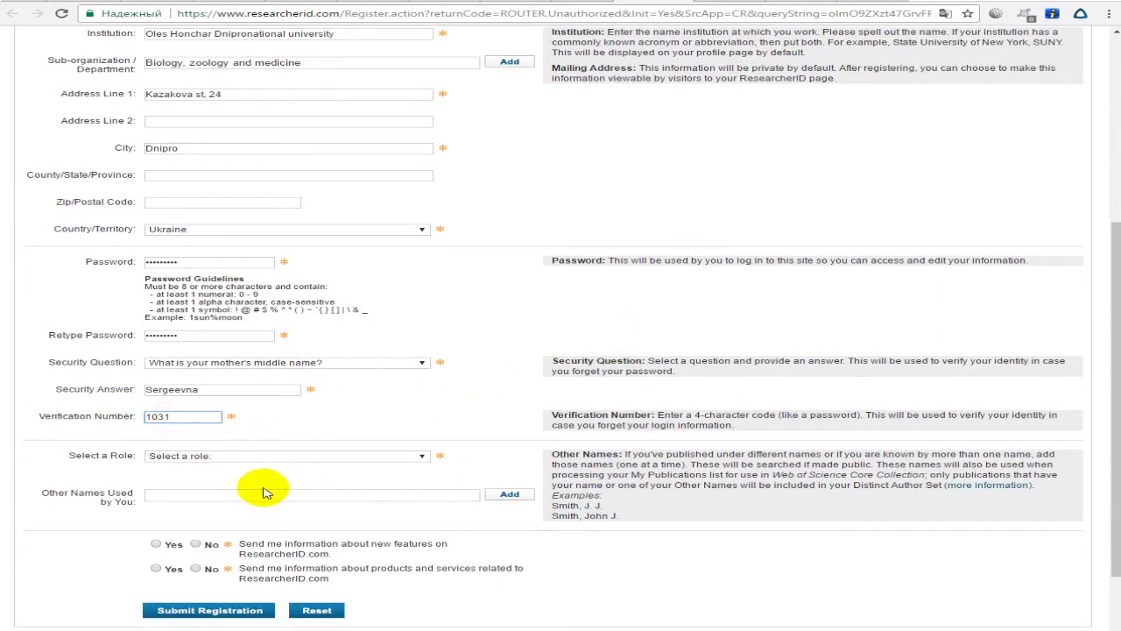
pyautogui.moveTo(195, 421); pyautogui.dragTo(30, 420)
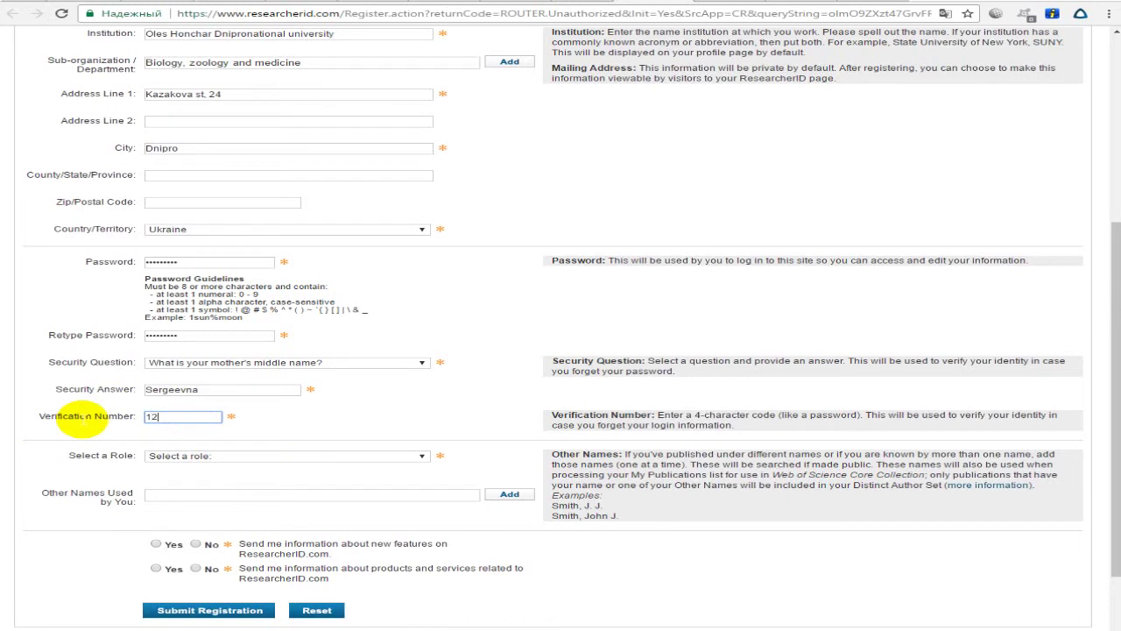
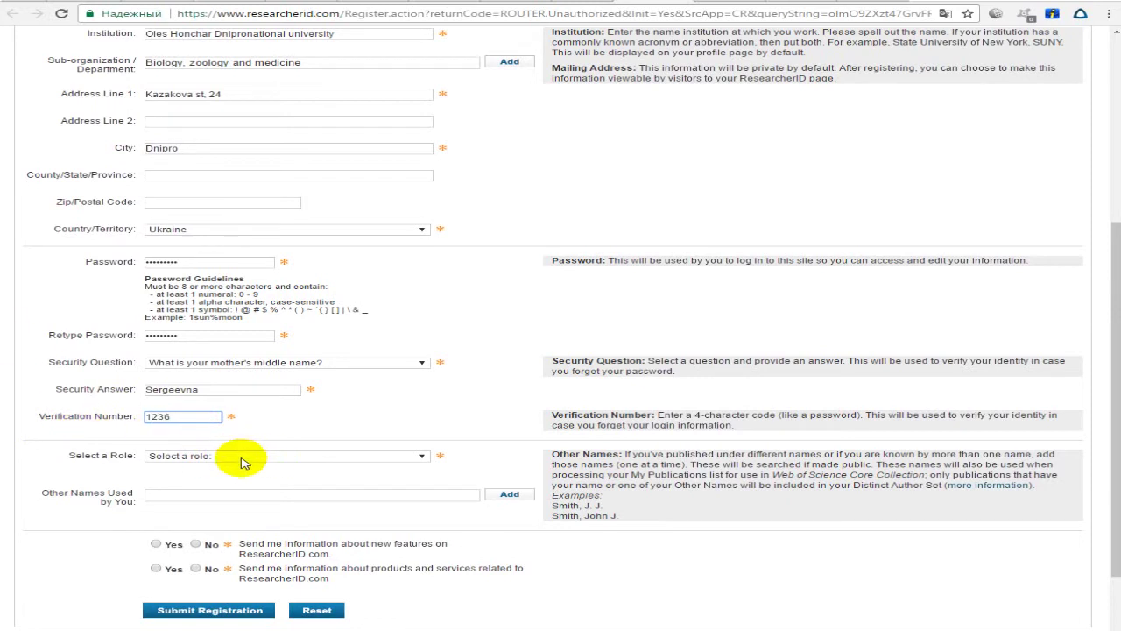
pyautogui.click(241, 457)
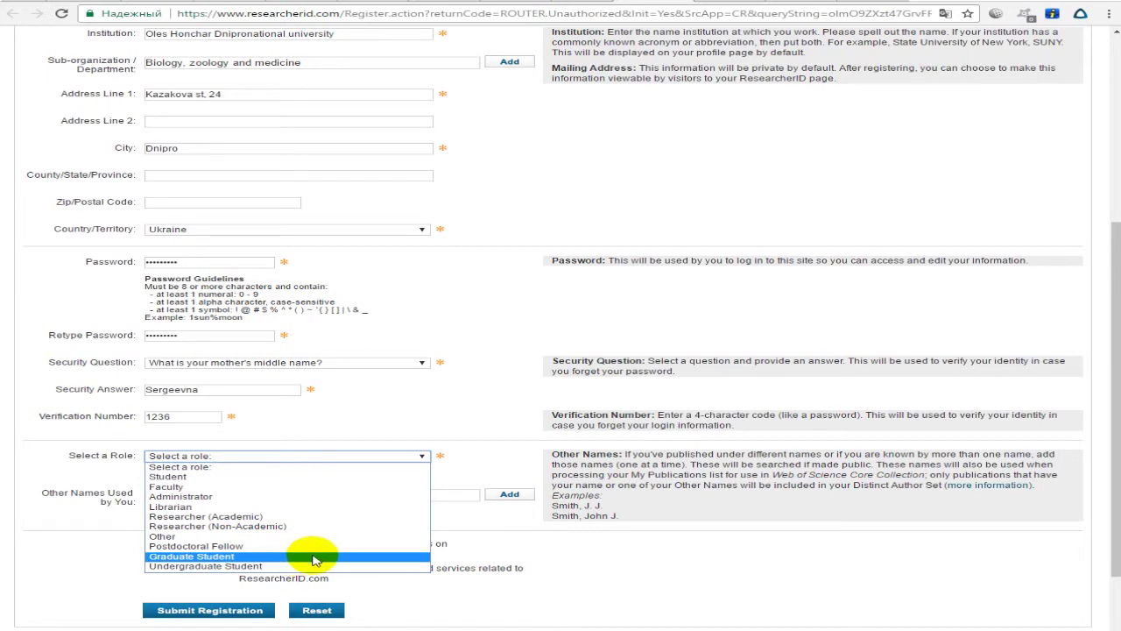
# Set the role to Graduate Student and add five alternate spellings of the author's name.
pyautogui.click(315, 558)
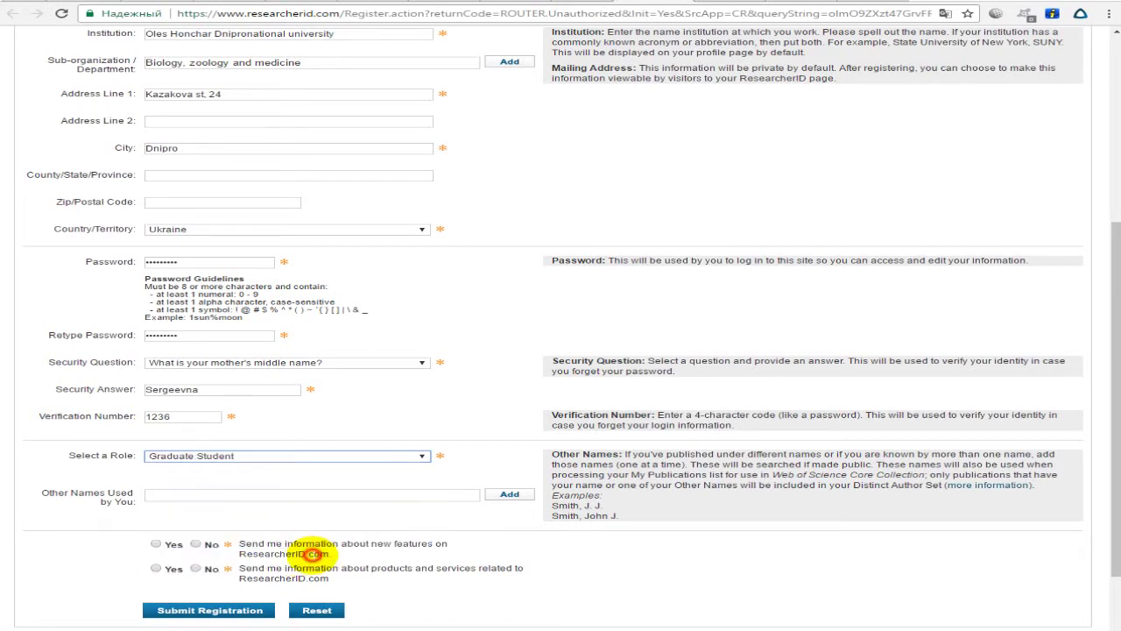
pyautogui.click(265, 492)
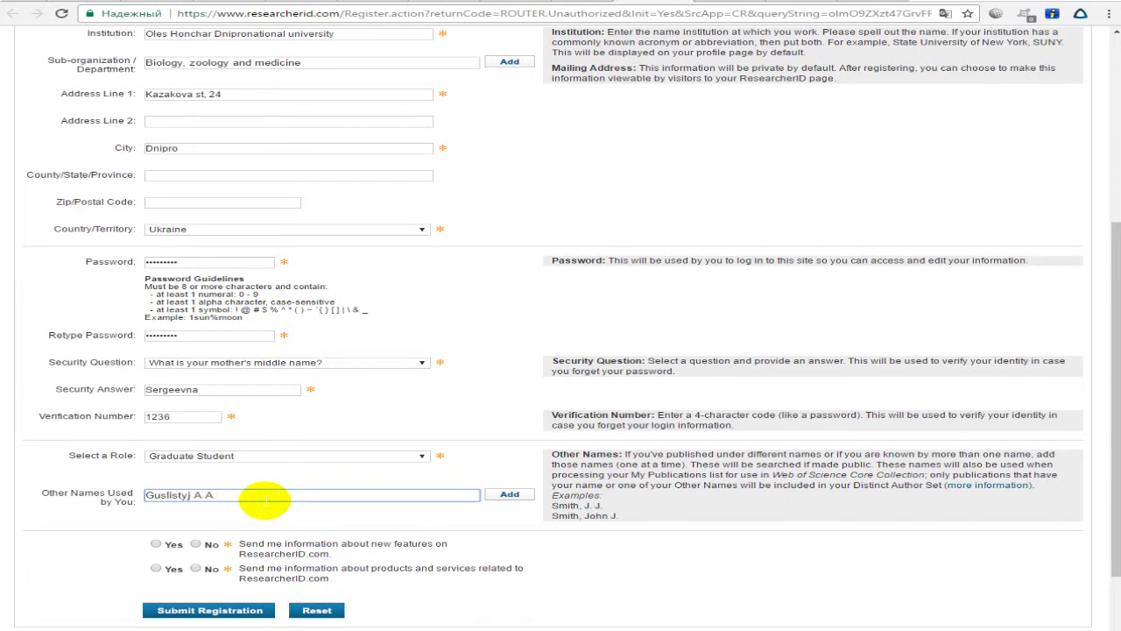
pyautogui.moveTo(174, 496); pyautogui.dragTo(151, 495)
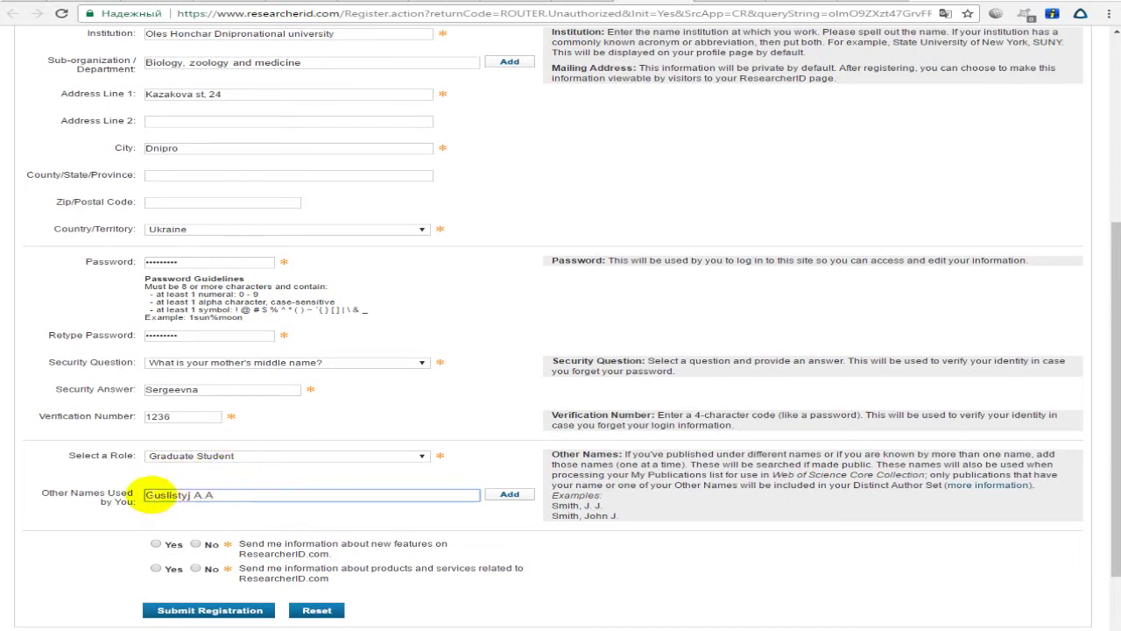
pyautogui.click(517, 495)
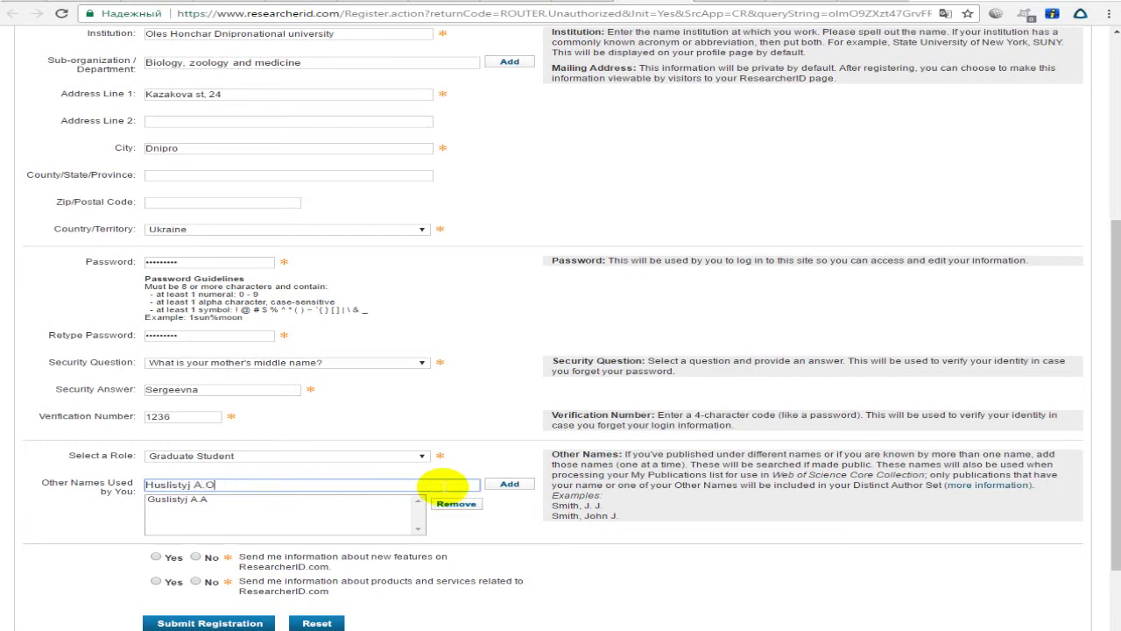
pyautogui.click(509, 483)
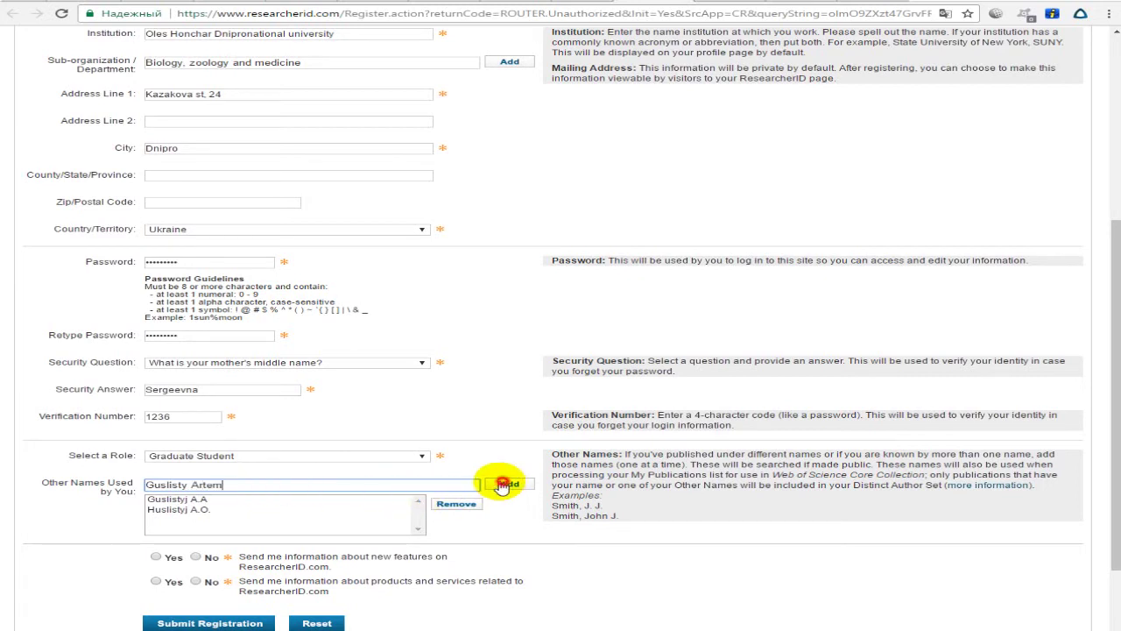
pyautogui.click(508, 482)
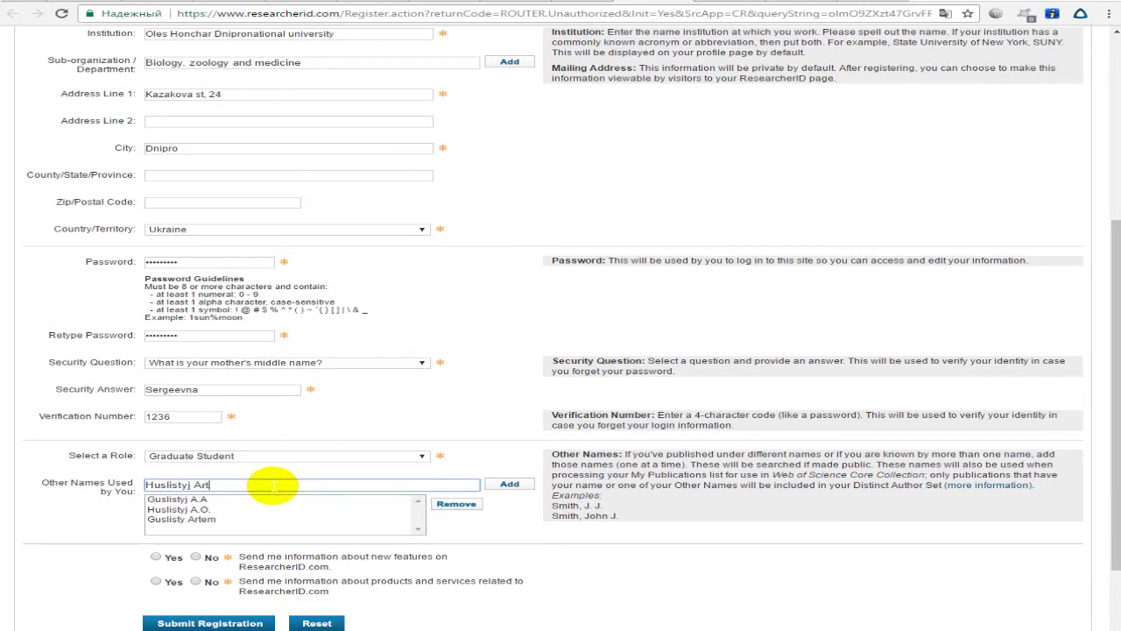
pyautogui.click(501, 480)
pyautogui.click(408, 482)
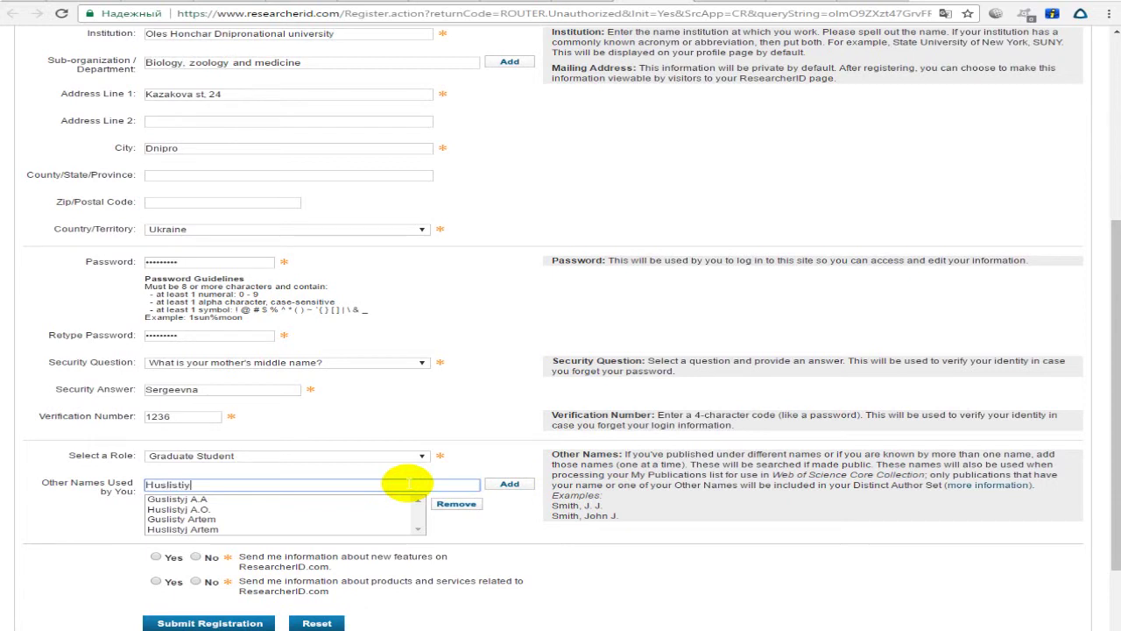
pyautogui.write('A.O.')
pyautogui.click(509, 484)
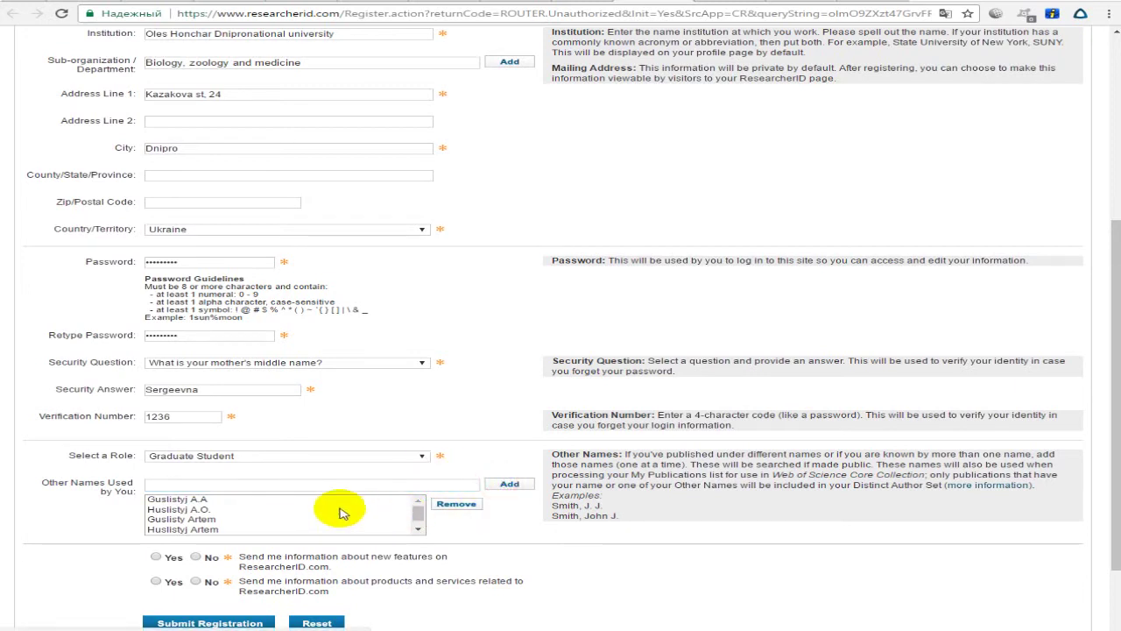
# Answer No to both the new-features and products-and-services mailings and submit the registration.
pyautogui.click(260, 511)
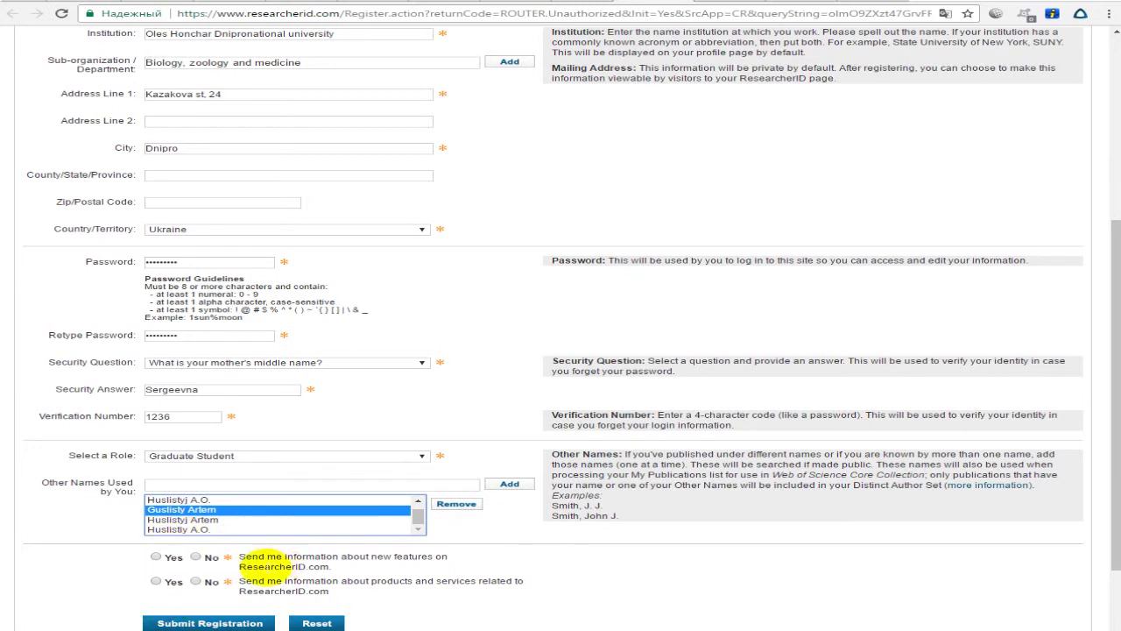
pyautogui.click(241, 558)
pyautogui.moveTo(240, 558); pyautogui.dragTo(513, 566)
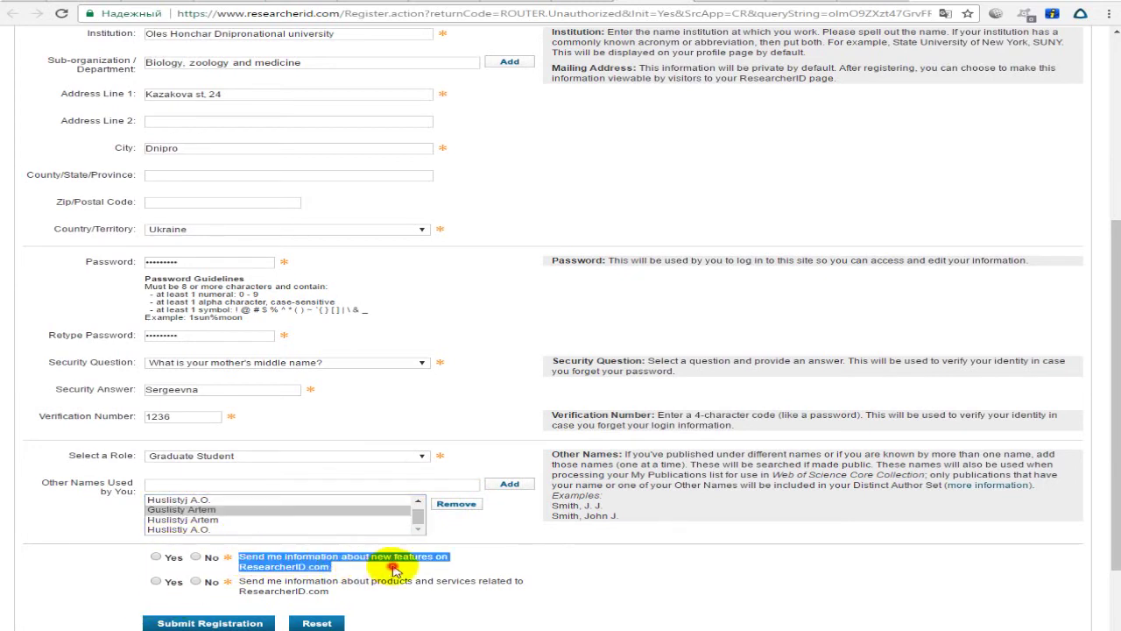
pyautogui.click(325, 567)
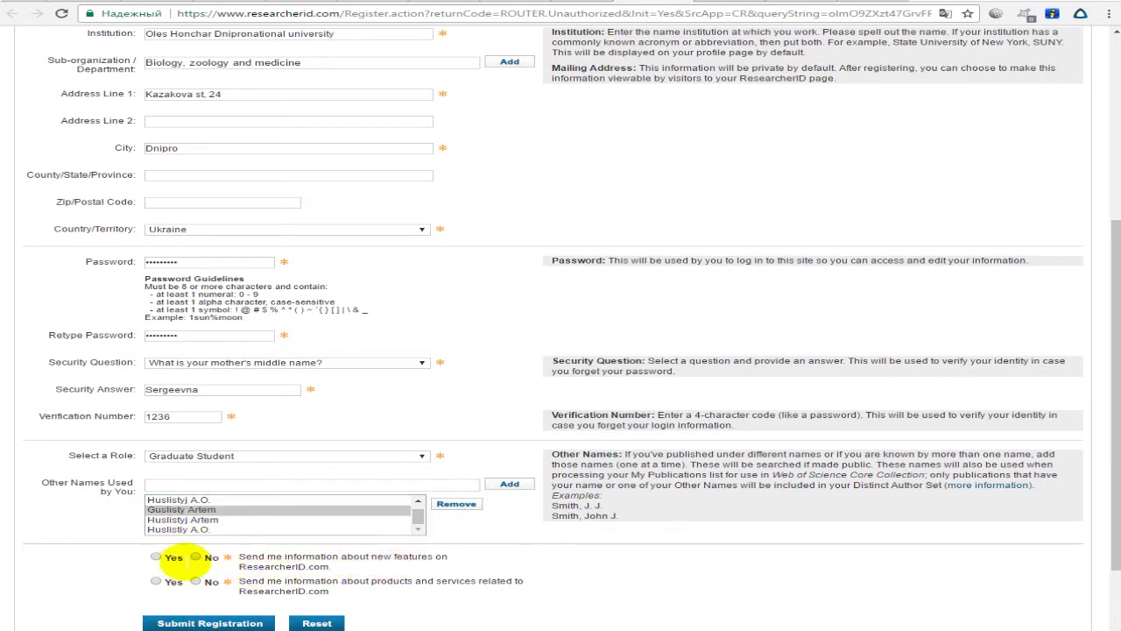
pyautogui.click(196, 556)
pyautogui.moveTo(238, 581); pyautogui.dragTo(386, 593)
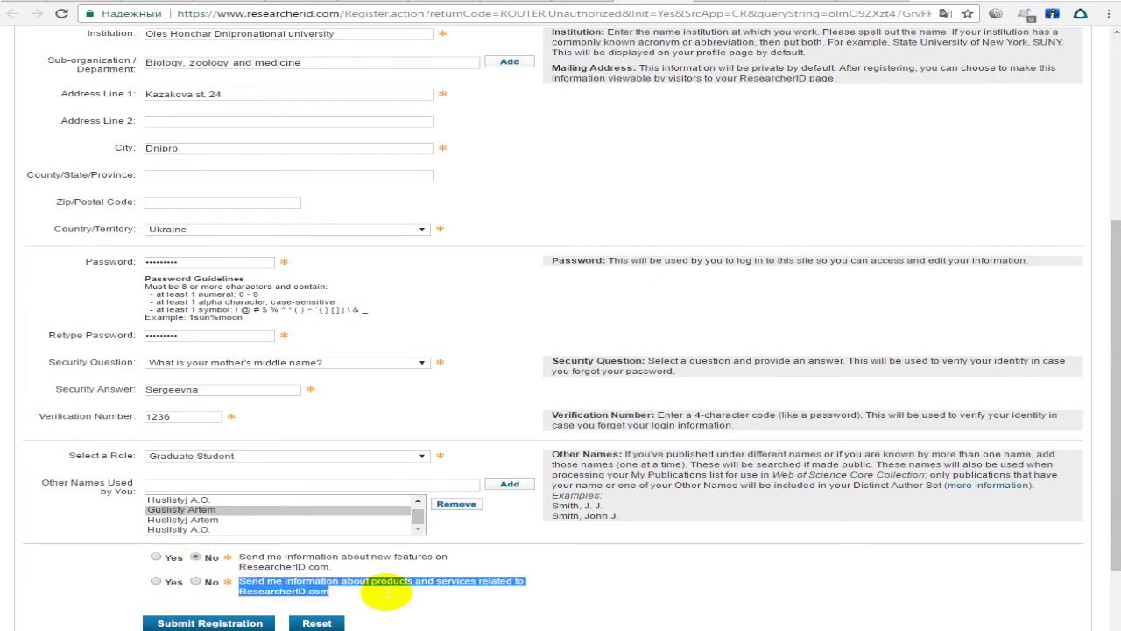
pyautogui.click(456, 582)
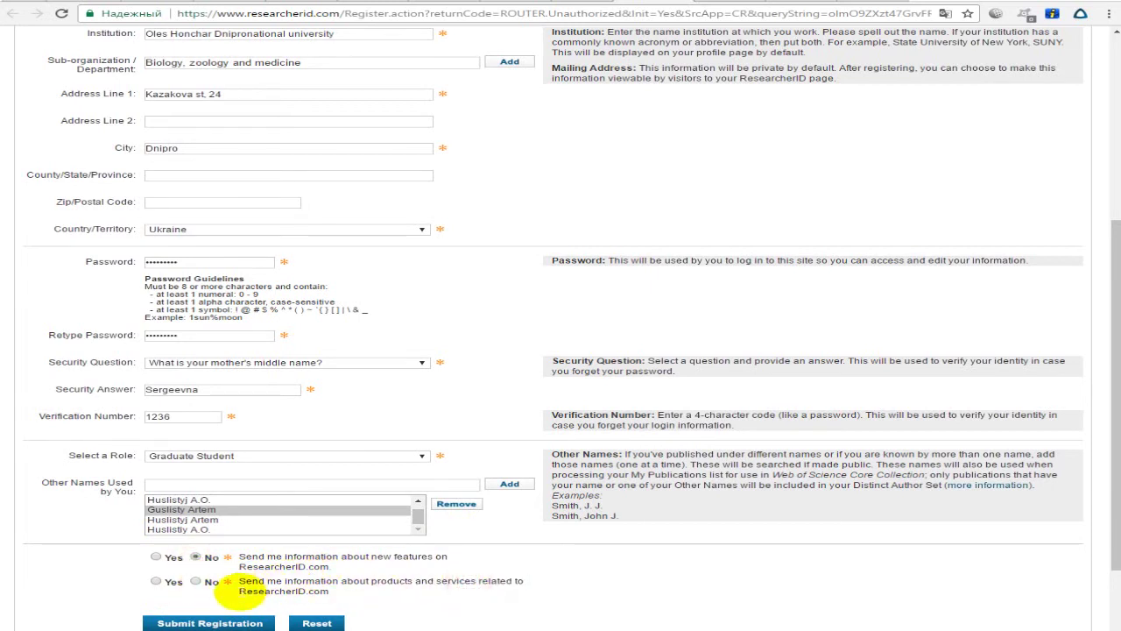
pyautogui.click(195, 582)
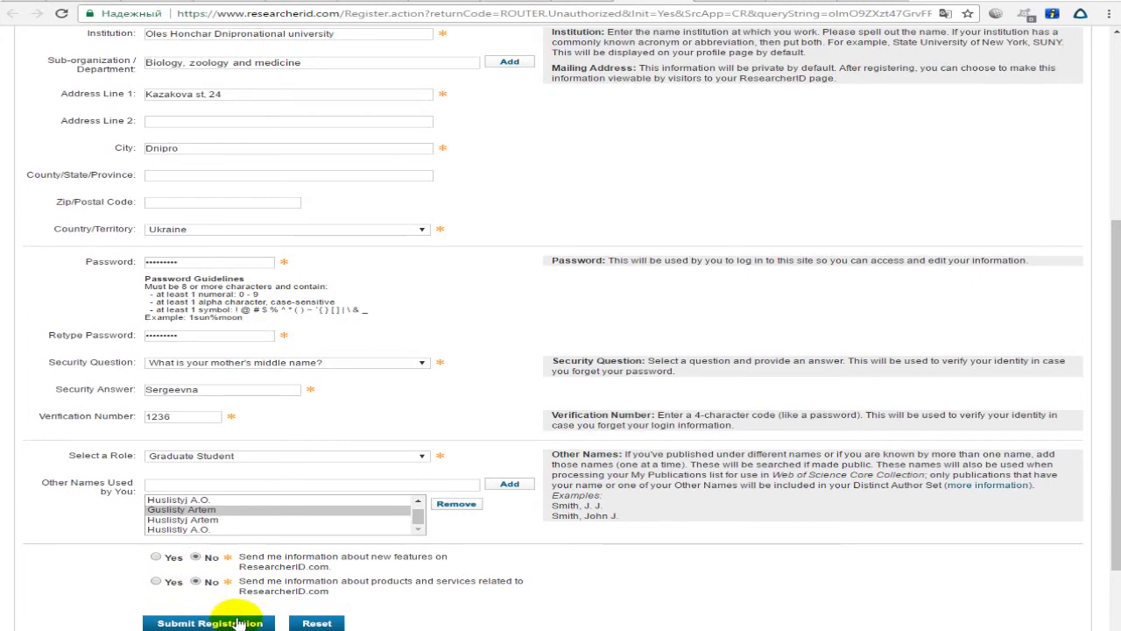
pyautogui.scroll(-2, 210, 613)
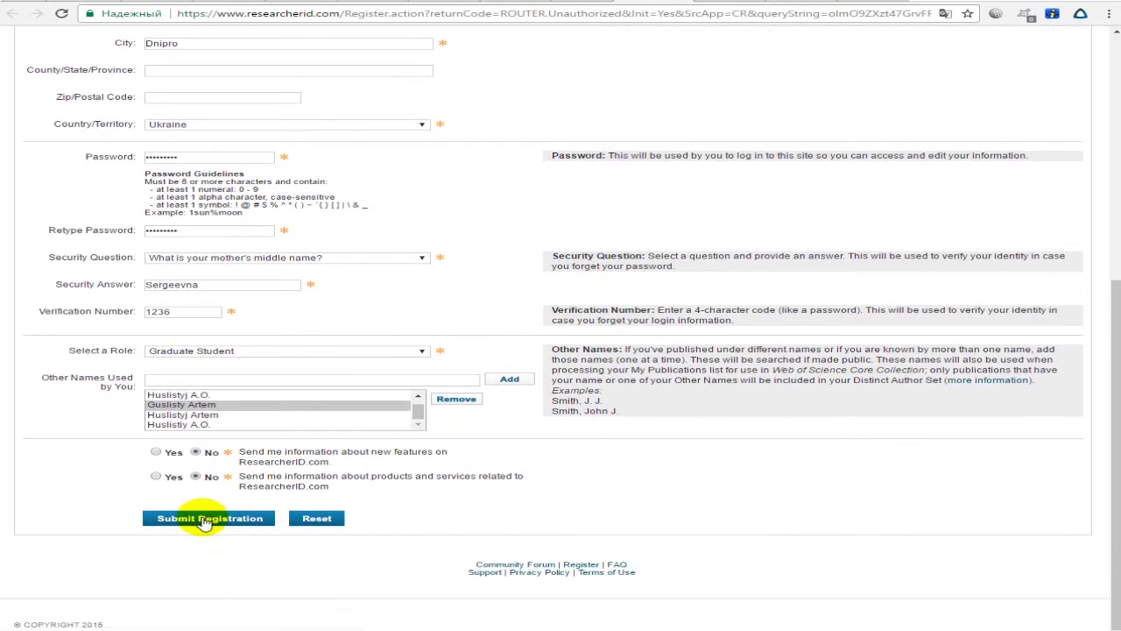
pyautogui.click(206, 519)
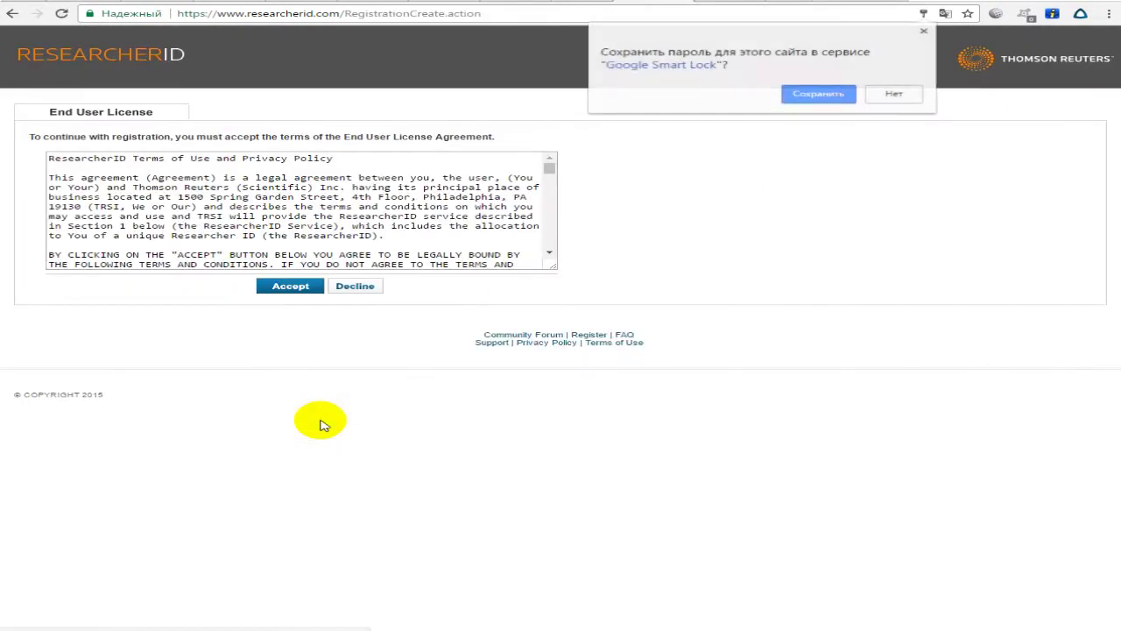
# Dismiss the save-password offer and accept the End User License Agreement.
pyautogui.click(229, 187)
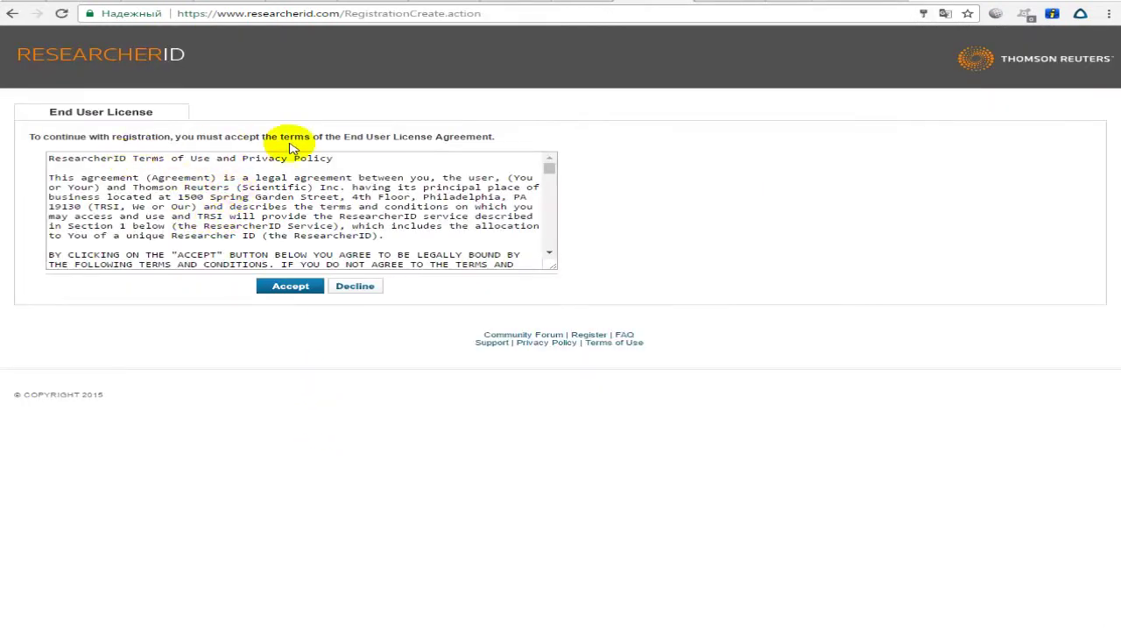
pyautogui.moveTo(490, 137); pyautogui.dragTo(401, 138)
pyautogui.scroll(-10, 405, 225)
pyautogui.moveTo(546, 178); pyautogui.dragTo(548, 253)
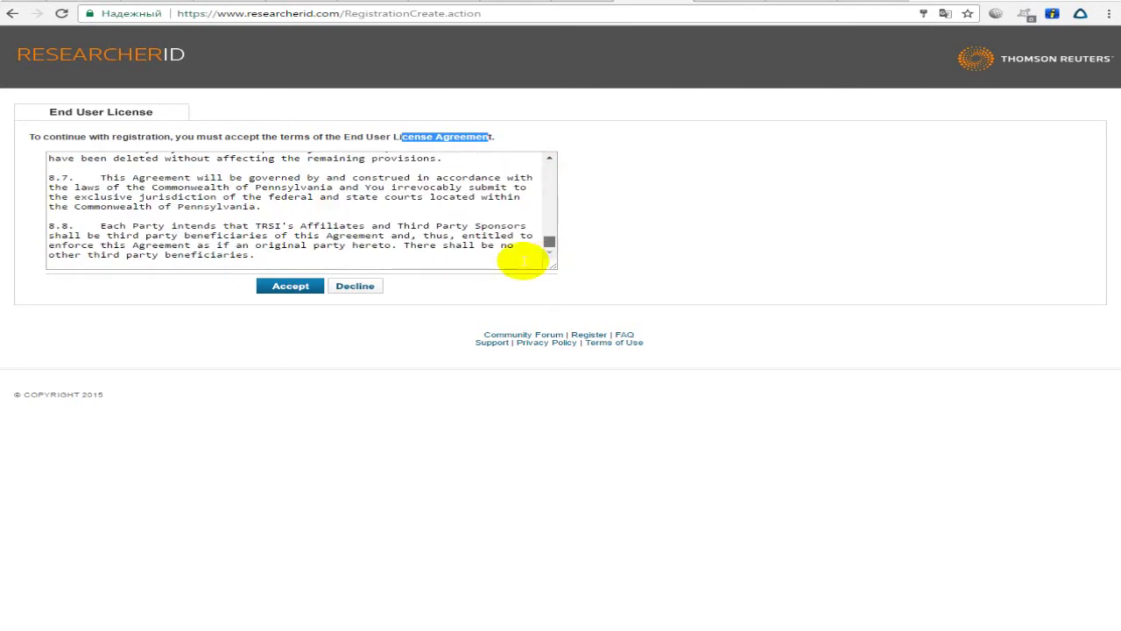
pyautogui.click(296, 286)
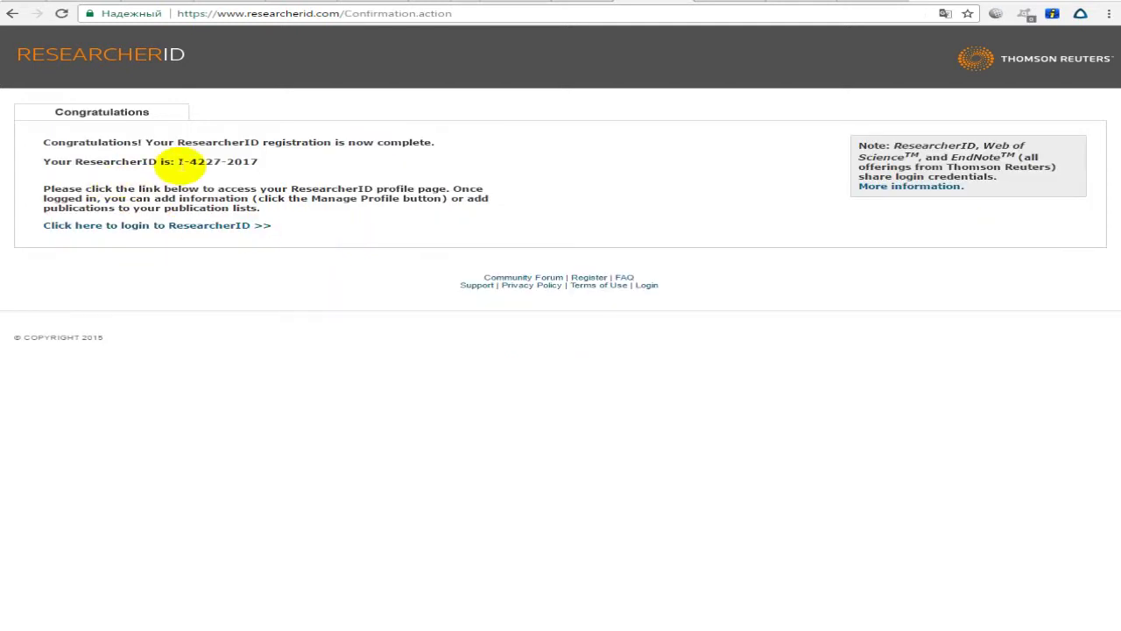
# Select and copy the newly issued ResearcherID from the confirmation page.
pyautogui.moveTo(178, 162); pyautogui.dragTo(274, 171)
pyautogui.click(273, 170)
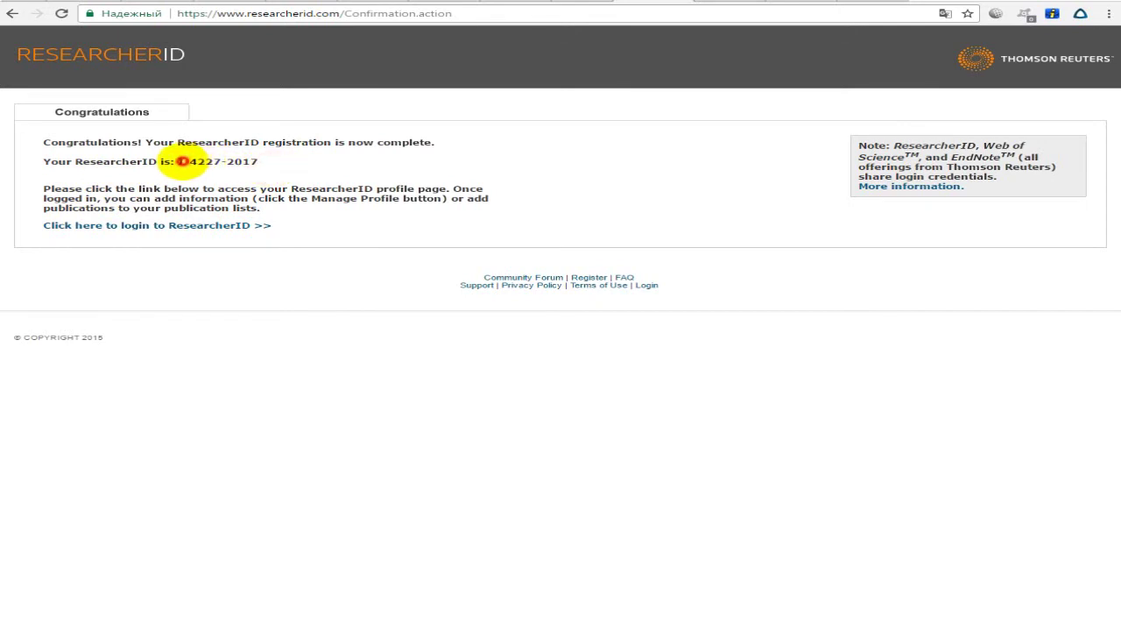
pyautogui.moveTo(179, 162)
pyautogui.mouseDown()
pyautogui.moveTo(265, 162)
pyautogui.moveTo(181, 162)
pyautogui.mouseUp()
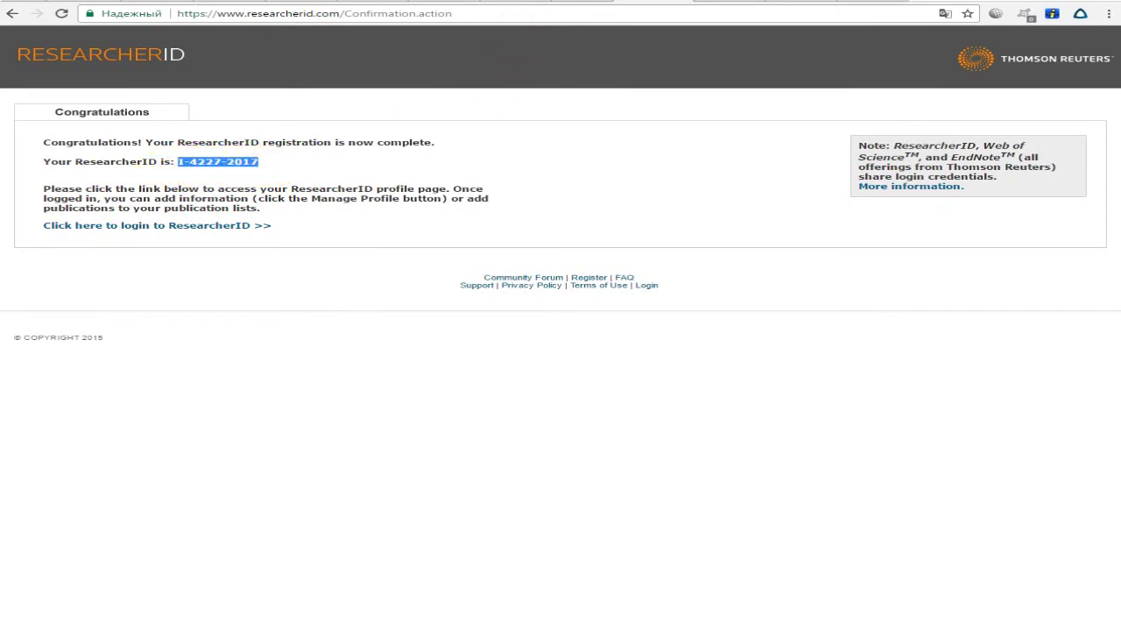
pyautogui.hotkey('ctrl', 'Tab')
pyautogui.scroll(10, 806, 175)
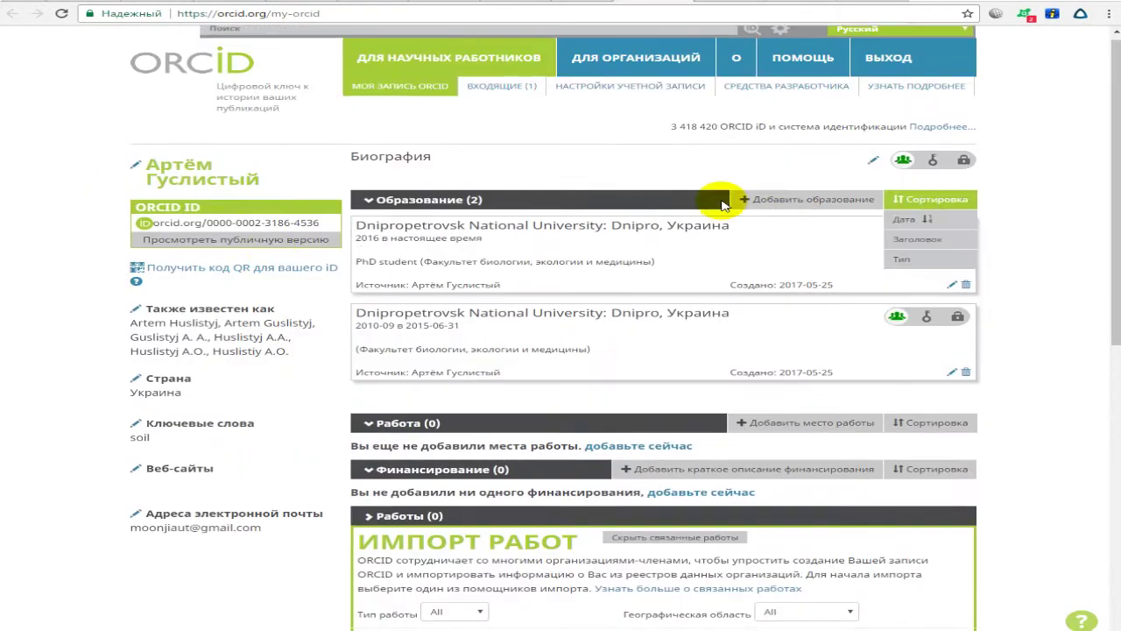
pyautogui.hotkey('ctrl', 'Tab')
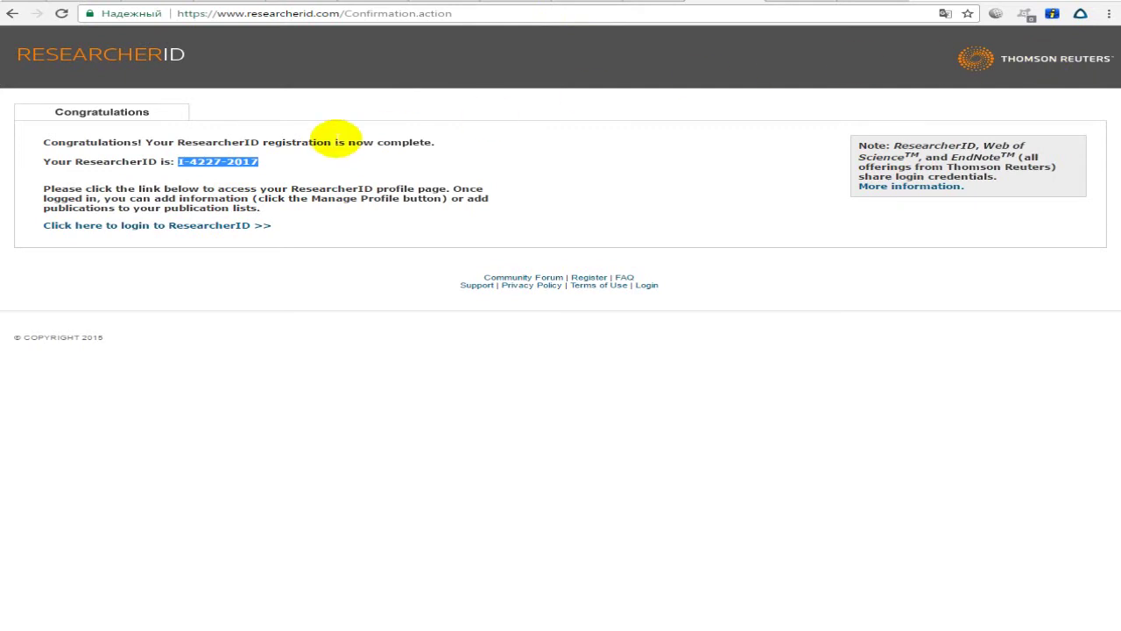
pyautogui.click(136, 171)
pyautogui.moveTo(178, 162); pyautogui.dragTo(263, 161)
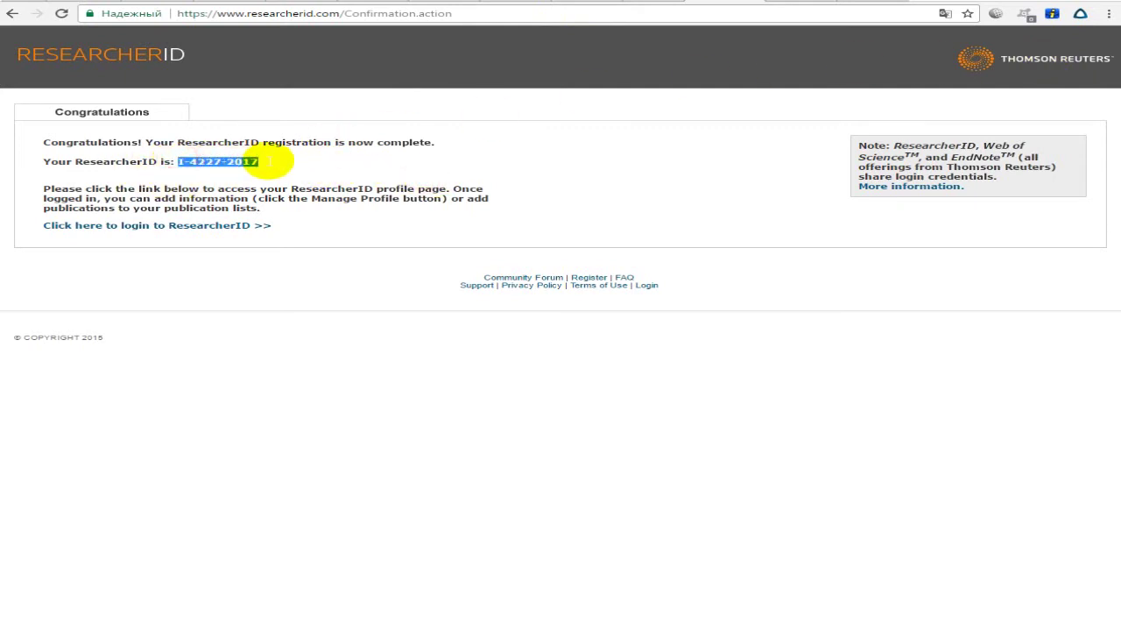
pyautogui.click(270, 165)
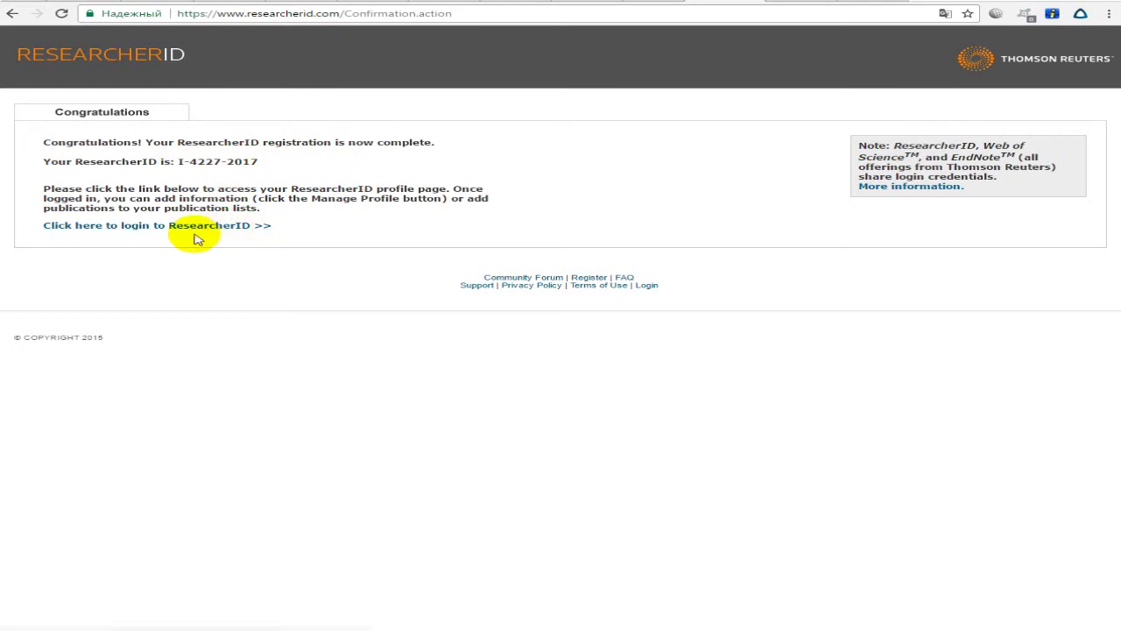
pyautogui.click(140, 229)
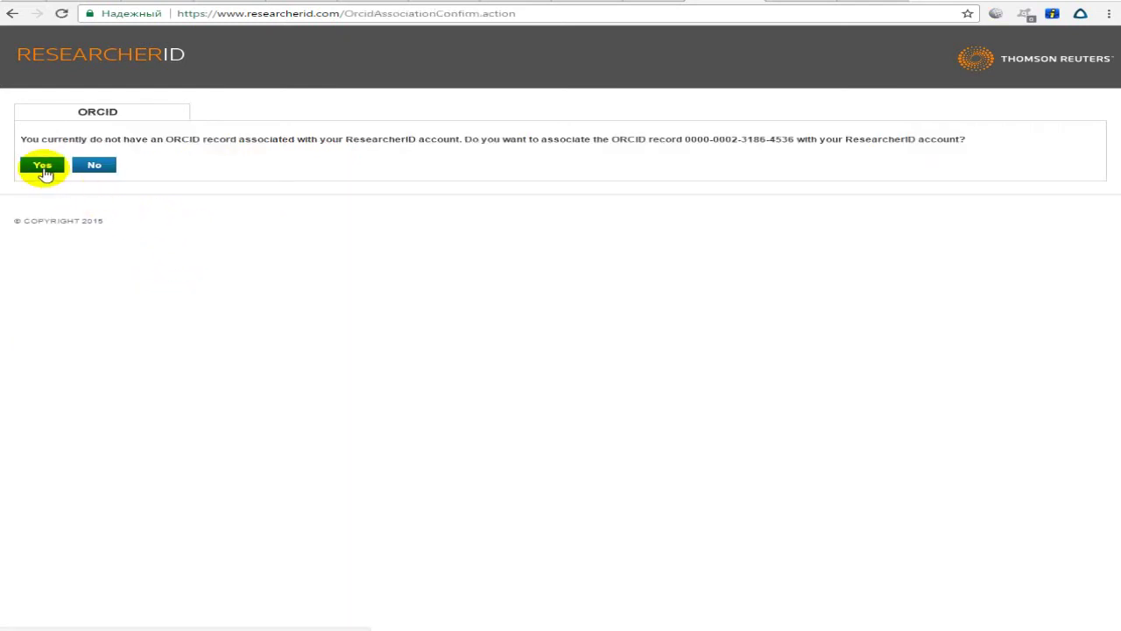
# Compare the ORCID number in the prompt with the ORCID record and confirm Yes to link it.
pyautogui.moveTo(25, 139); pyautogui.dragTo(501, 138)
pyautogui.doubleClick(503, 138)
pyautogui.moveTo(150, 137); pyautogui.dragTo(325, 138)
pyautogui.click(177, 138)
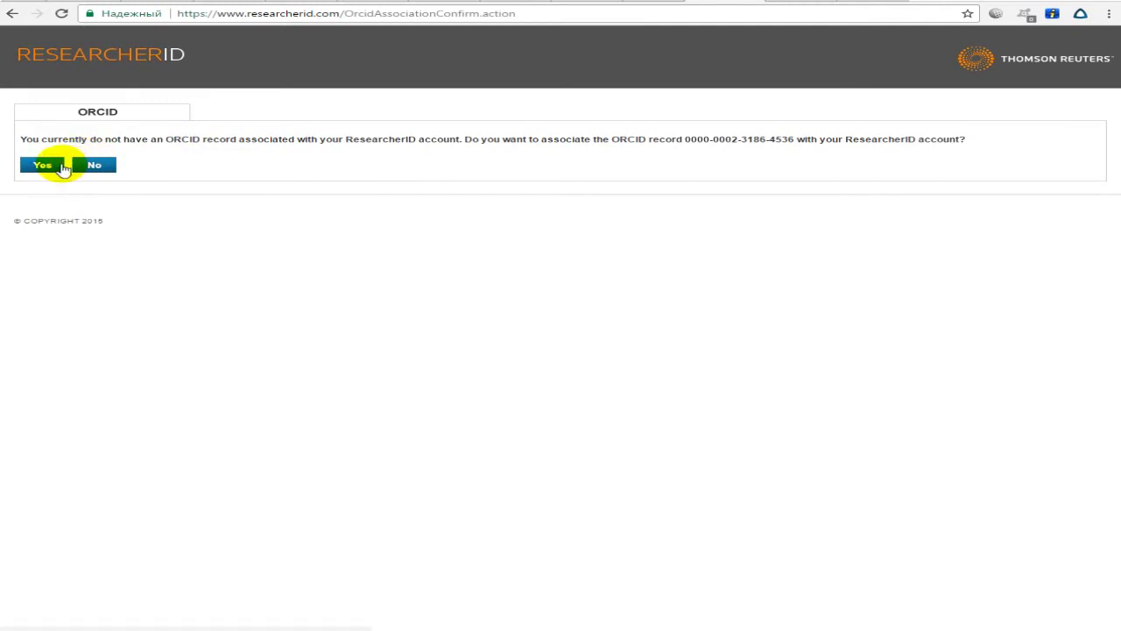
pyautogui.click(686, 138)
pyautogui.moveTo(686, 139); pyautogui.dragTo(797, 138)
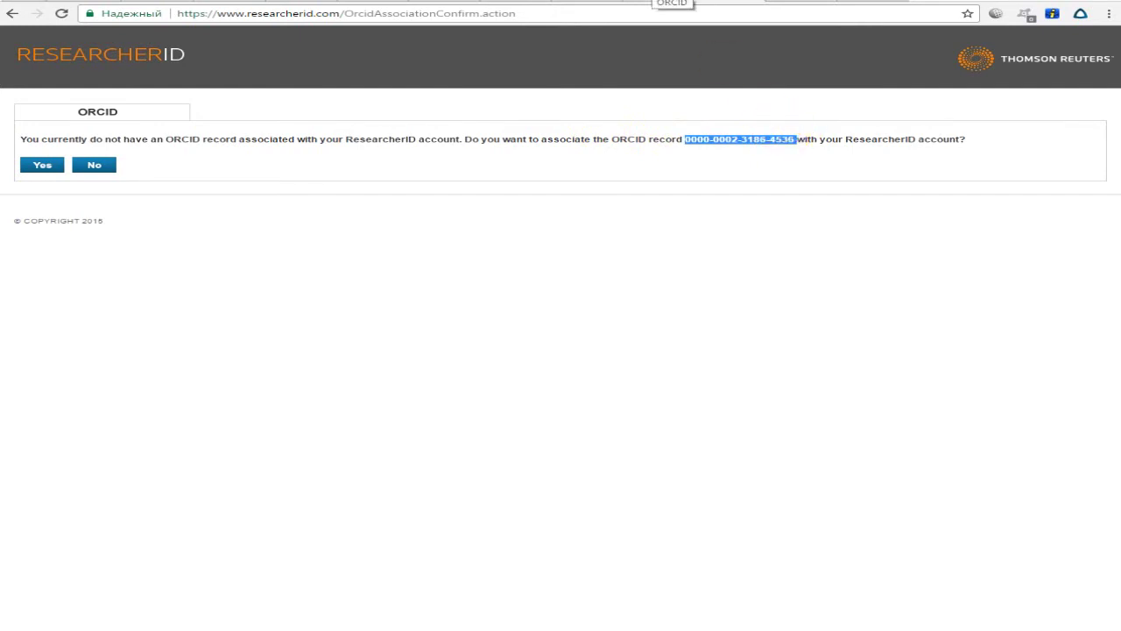
pyautogui.click(672, 2)
pyautogui.click(753, 3)
pyautogui.click(906, 138)
pyautogui.click(35, 167)
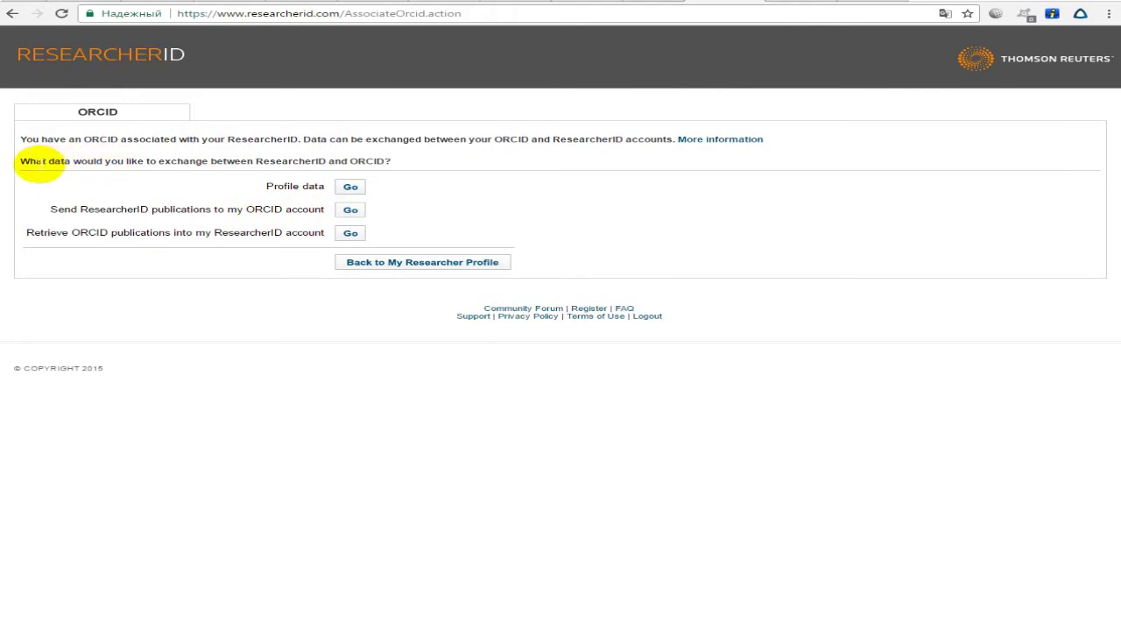
# Open the Profile data exchange between ResearcherID and ORCID.
pyautogui.moveTo(35, 162); pyautogui.dragTo(386, 162)
pyautogui.click(398, 164)
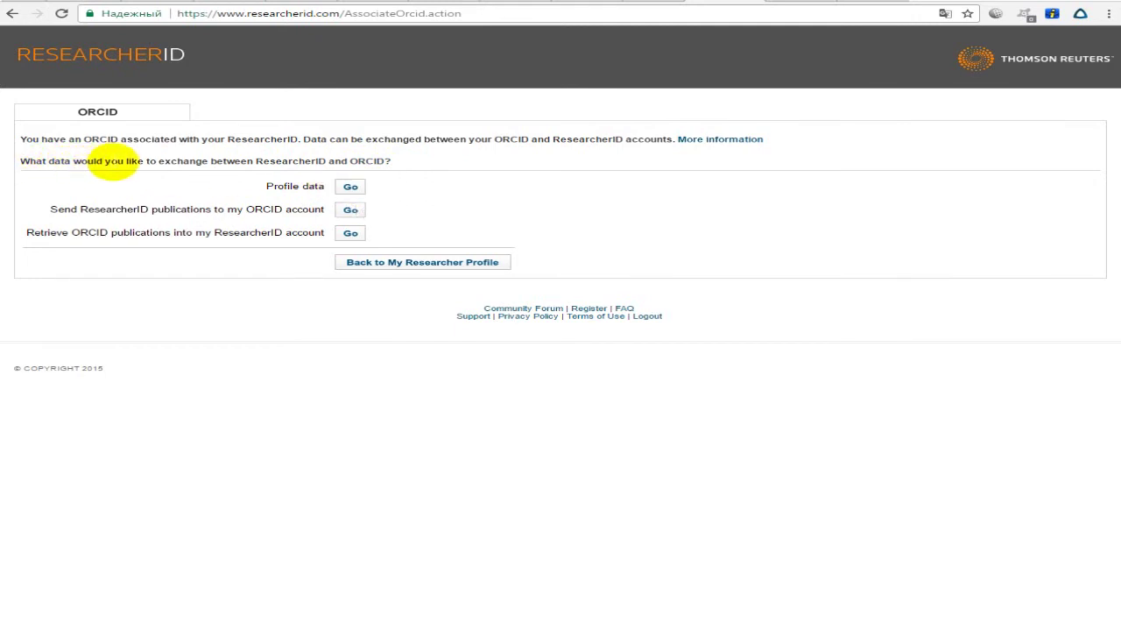
pyautogui.click(350, 186)
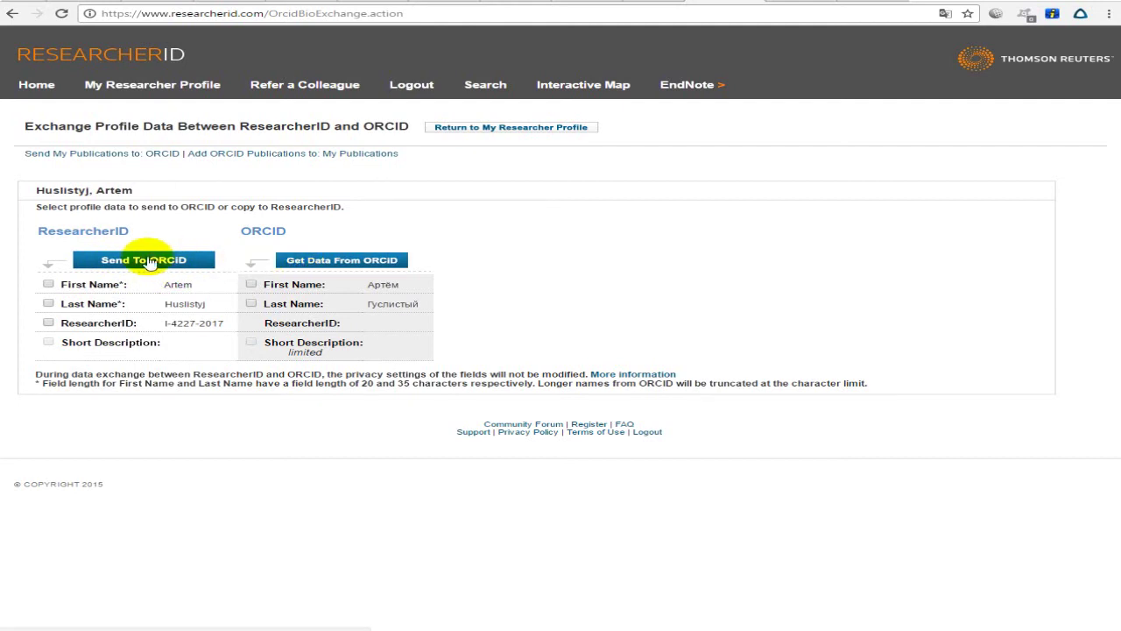
pyautogui.moveTo(30, 207); pyautogui.dragTo(374, 210)
pyautogui.click(375, 210)
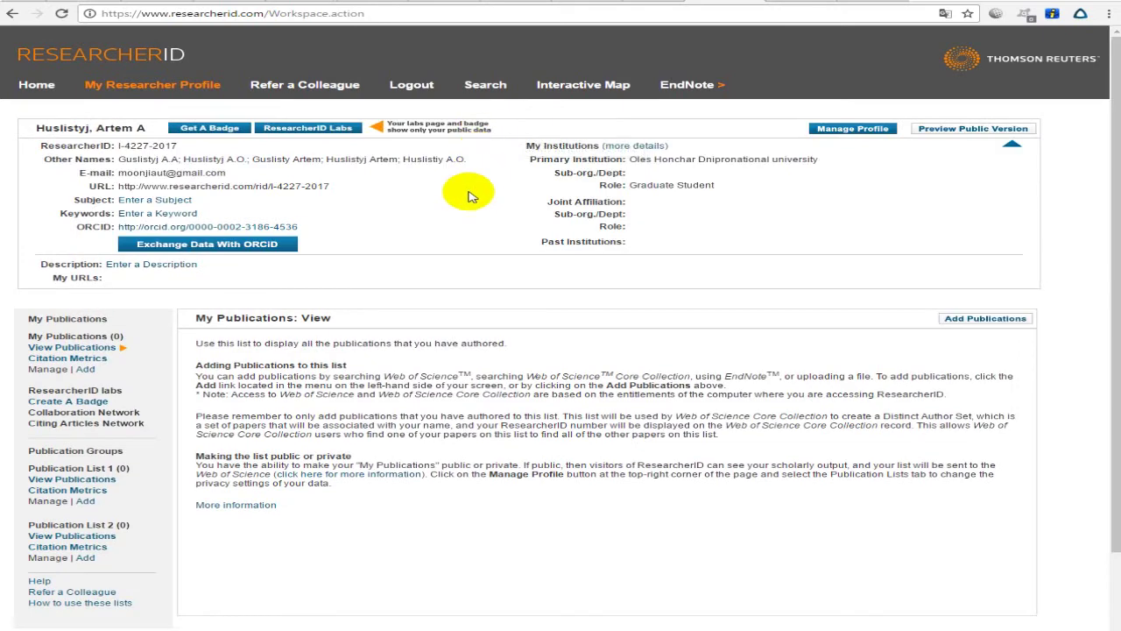
# Check the profile's public URL and linked ORCID, then go to Enter a Subject in About Me.
pyautogui.scroll(-2, 469, 197)
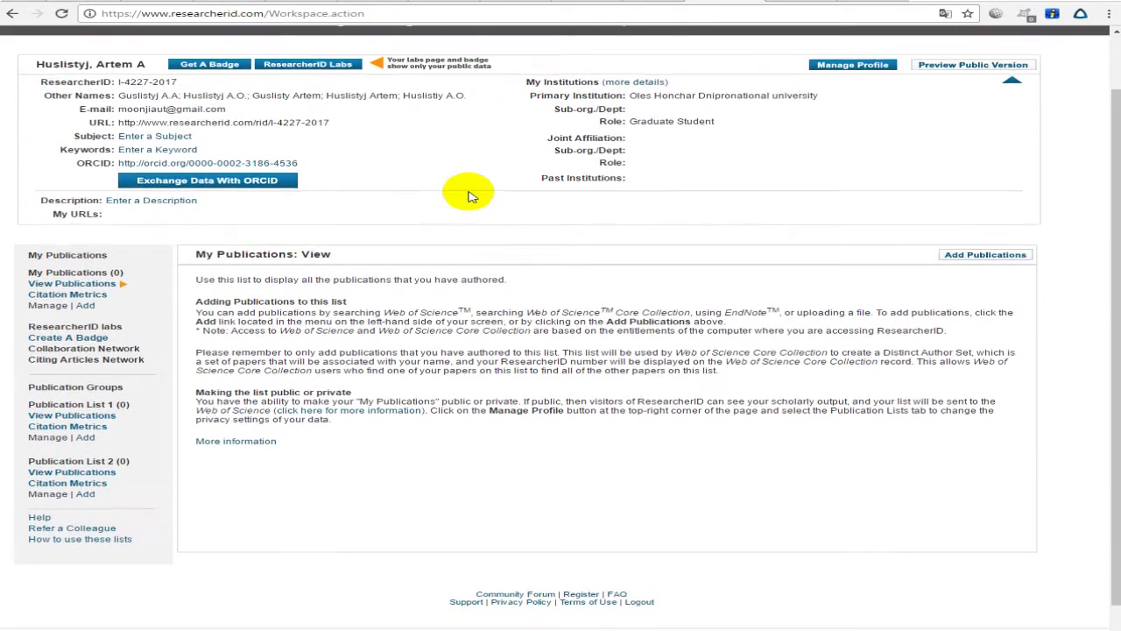
pyautogui.scroll(2, 469, 197)
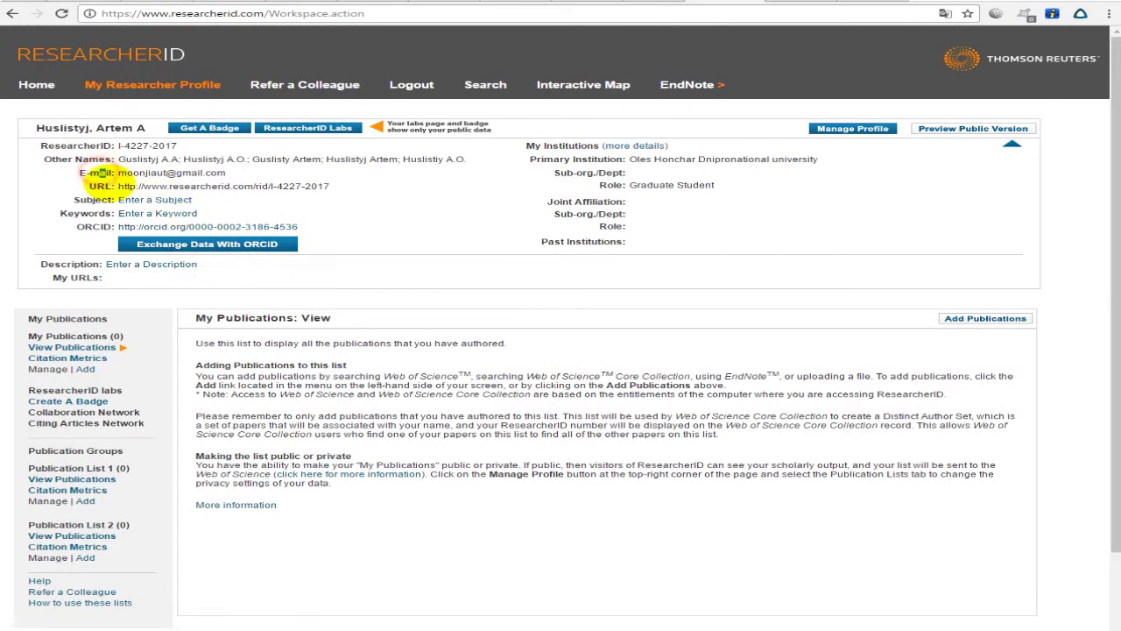
pyautogui.moveTo(117, 186); pyautogui.dragTo(343, 185)
pyautogui.click(342, 184)
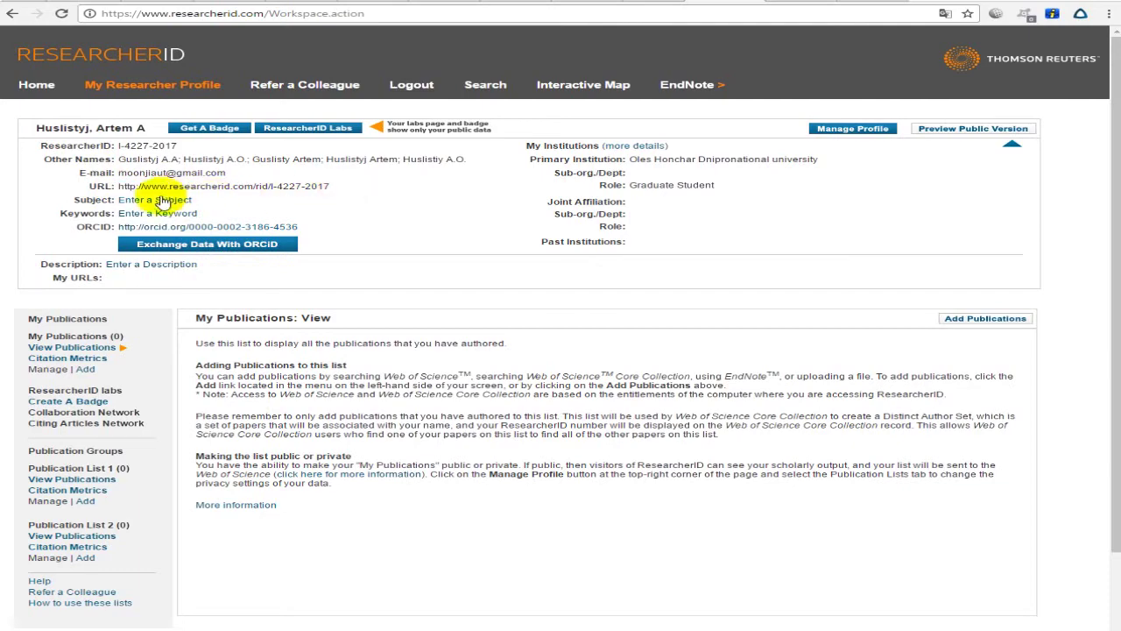
pyautogui.click(155, 201)
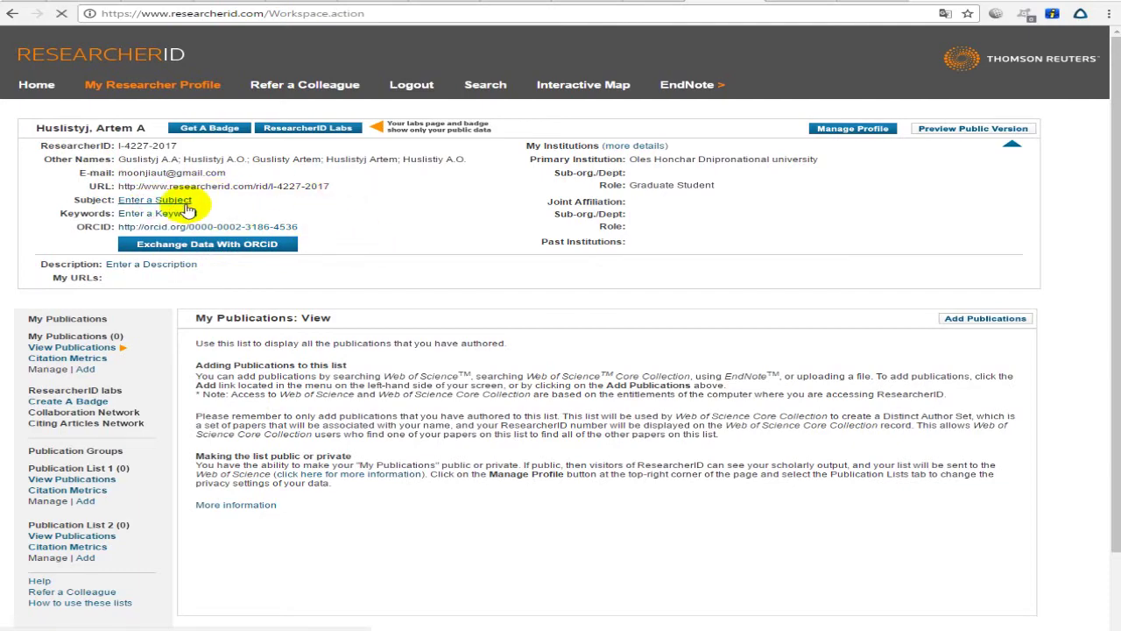
# Leave the My URLs field empty on the About Me form.
pyautogui.scroll(5, 308, 232)
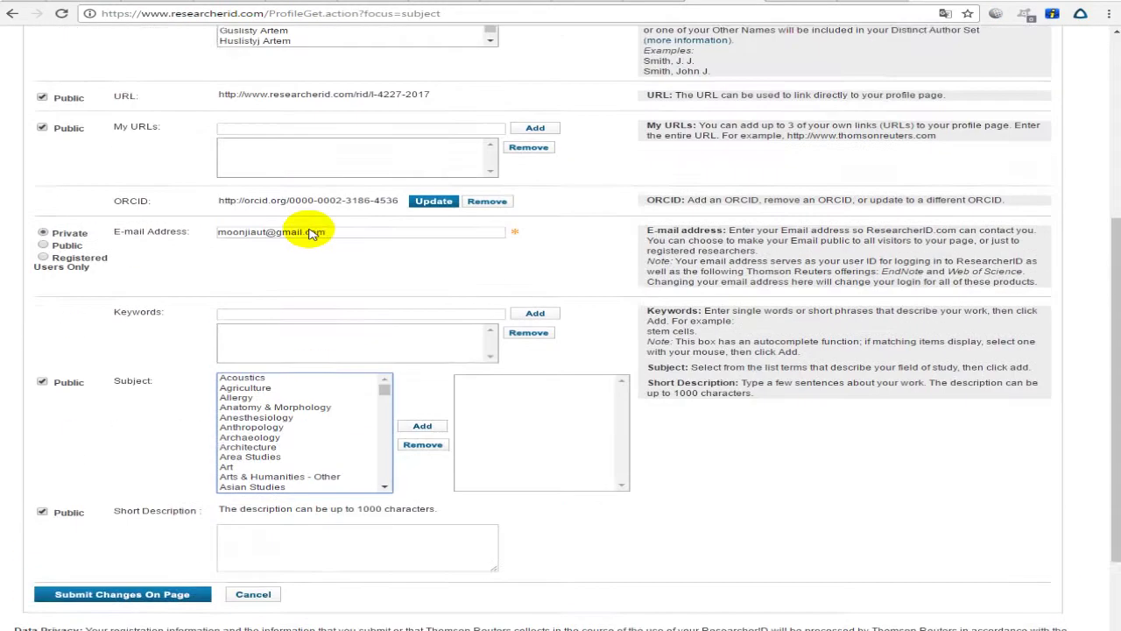
pyautogui.scroll(-5, 309, 231)
pyautogui.scroll(4, 309, 231)
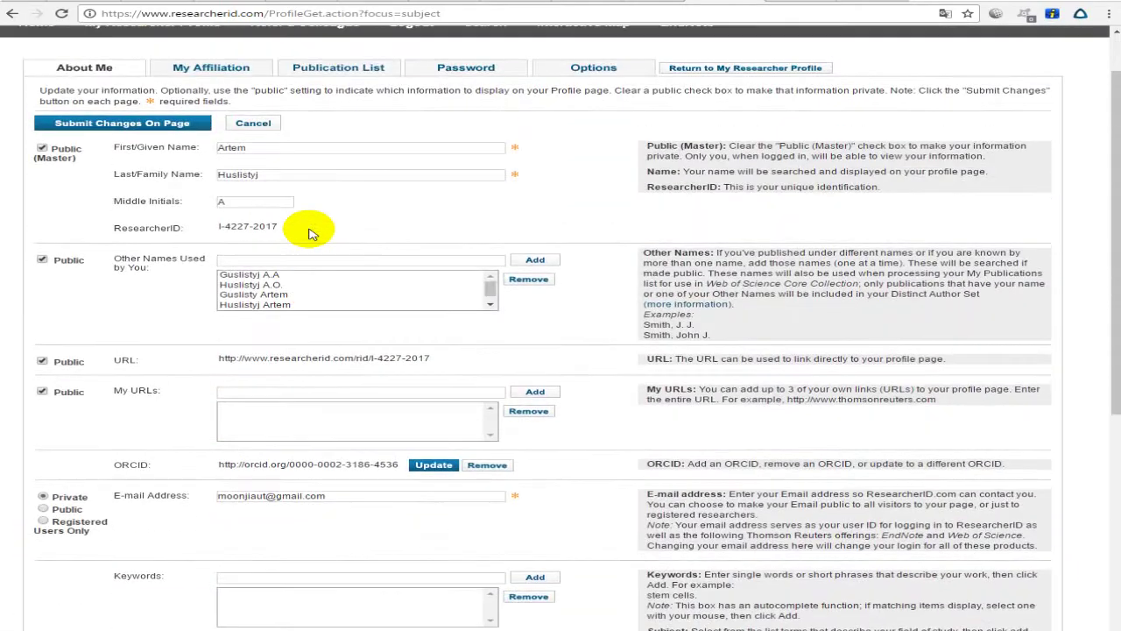
pyautogui.scroll(2, 308, 232)
pyautogui.scroll(-1, 99, 187)
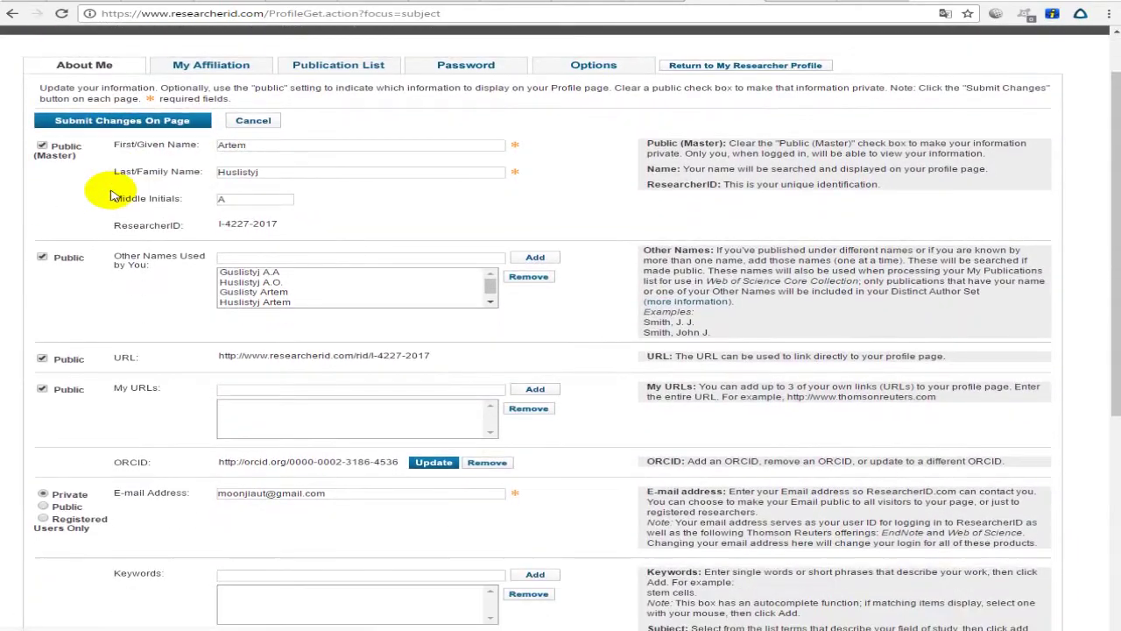
pyautogui.scroll(-3, 145, 212)
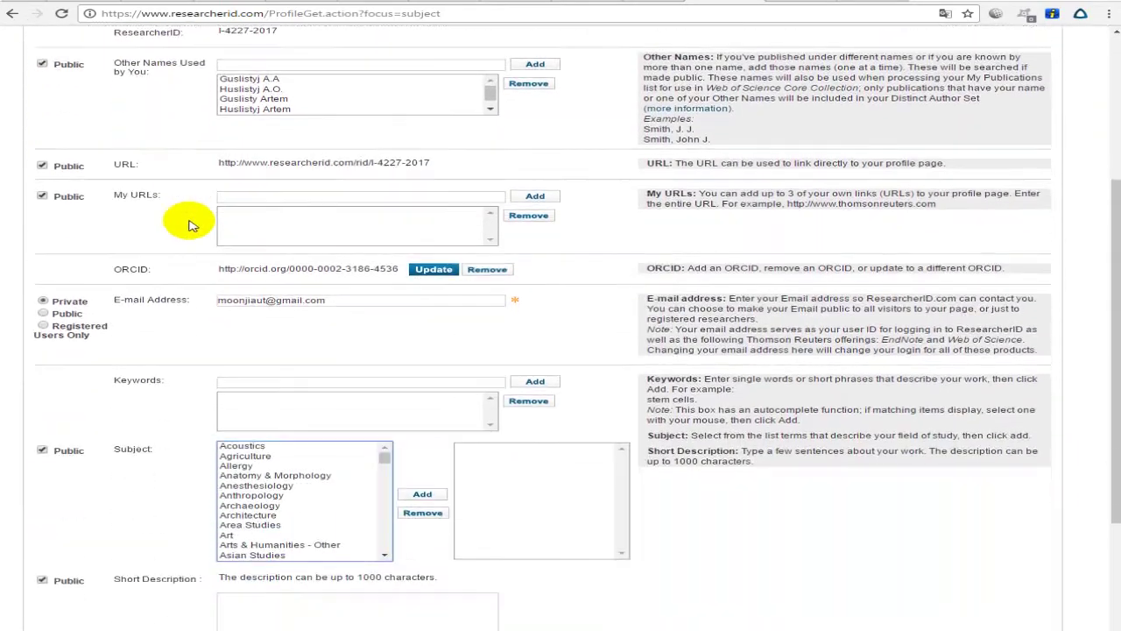
pyautogui.click(288, 201)
pyautogui.click(169, 193)
pyautogui.click(236, 194)
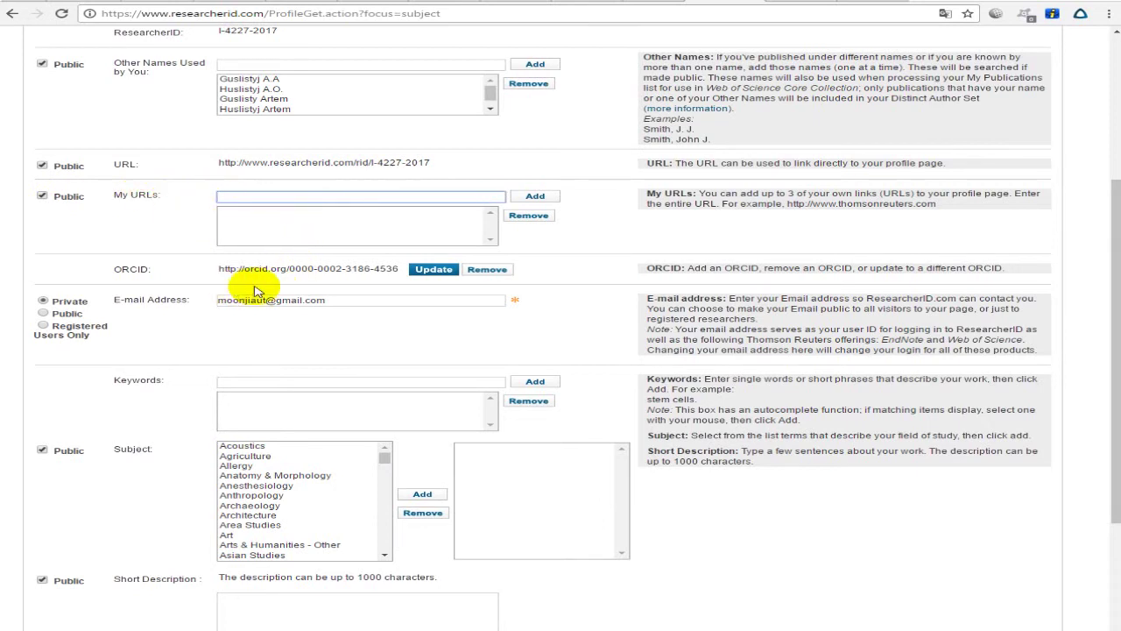
pyautogui.click(321, 287)
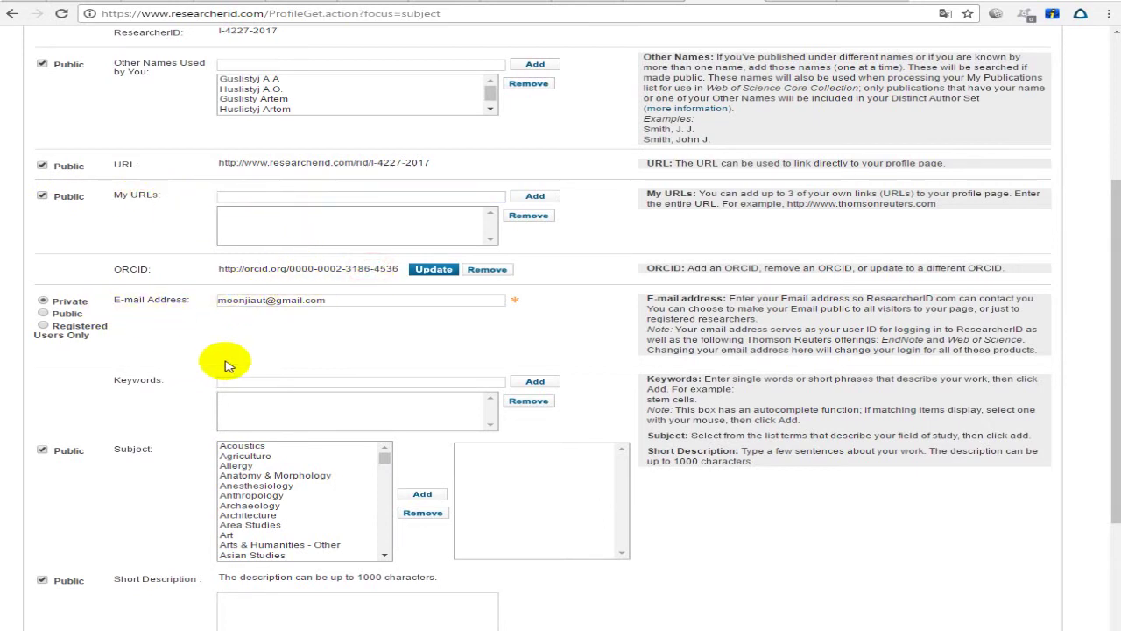
# Add the keyword Soil to the profile's keyword list.
pyautogui.click(302, 382)
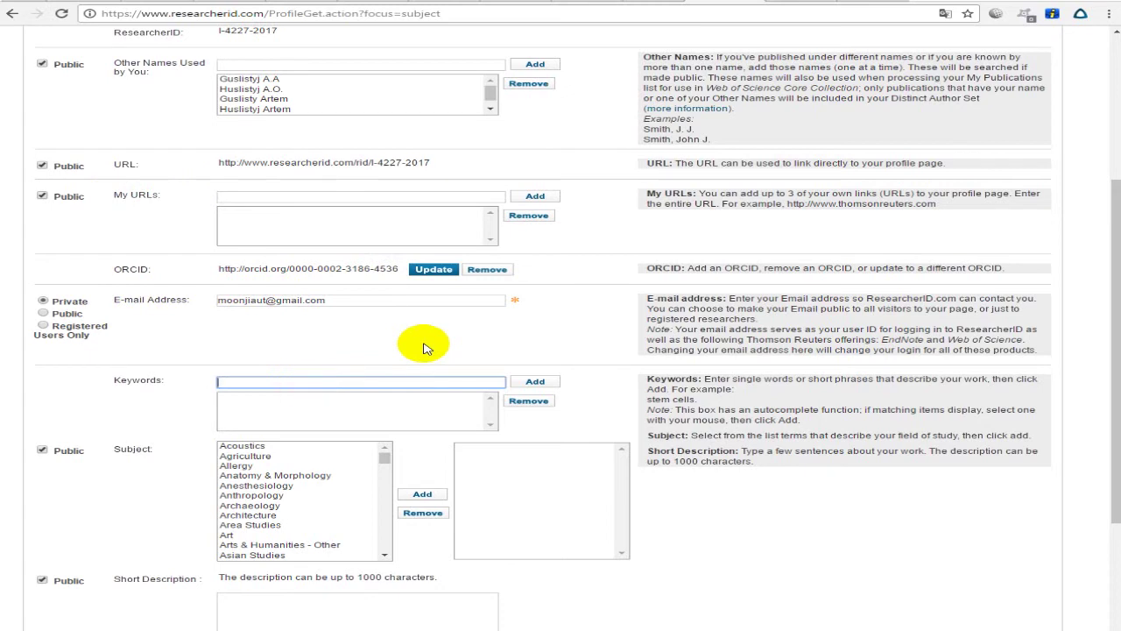
pyautogui.write('Soil')
pyautogui.press('Tab')
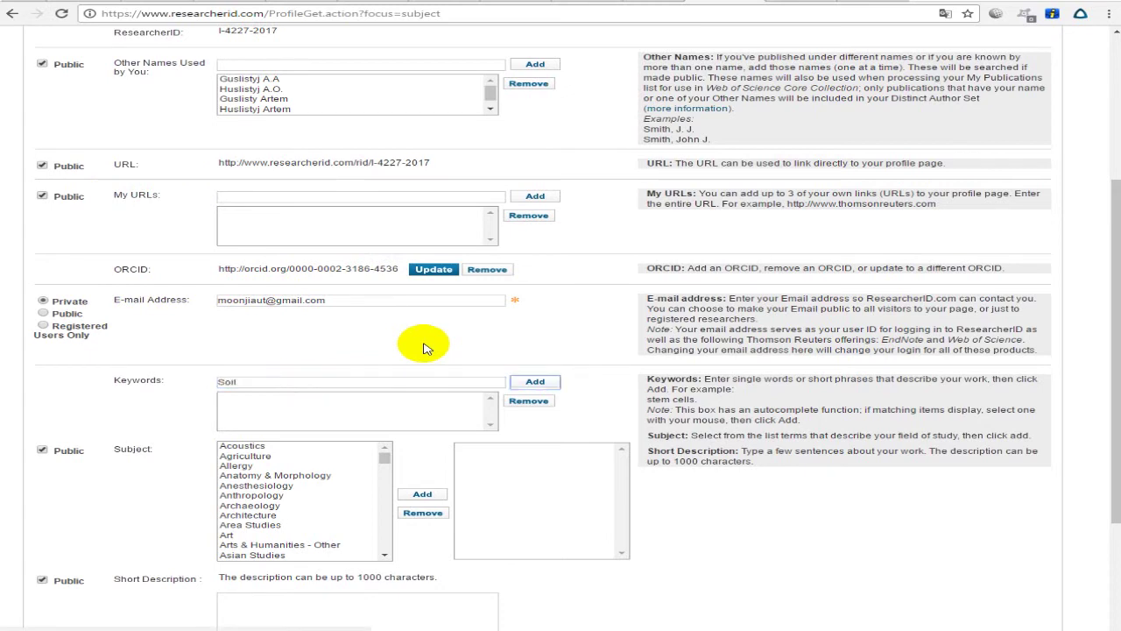
pyautogui.click(296, 382)
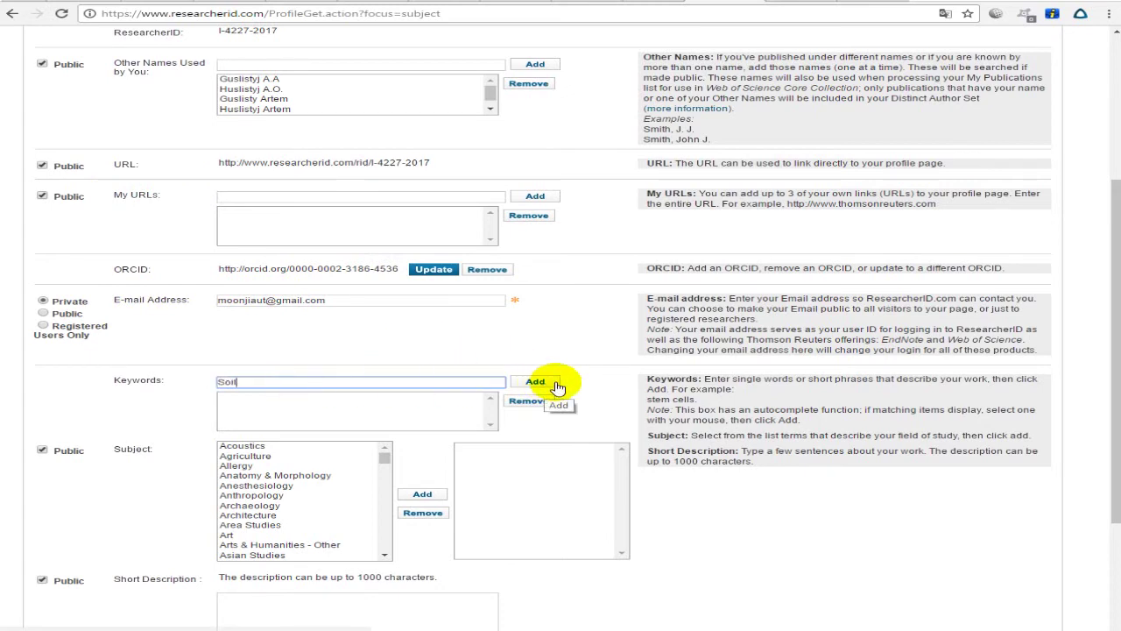
pyautogui.click(548, 384)
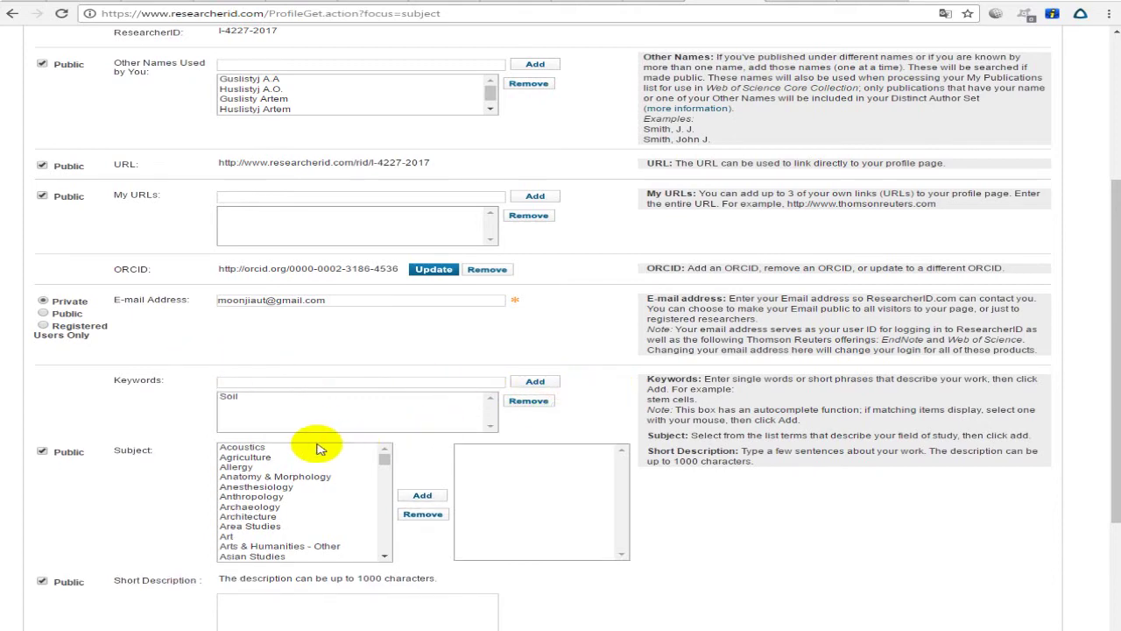
# Add Agriculture and Environmental Sciences & Ecology as chosen subjects.
pyautogui.scroll(1, 324, 483)
pyautogui.scroll(-1, 289, 473)
pyautogui.click(256, 457)
pyautogui.click(422, 496)
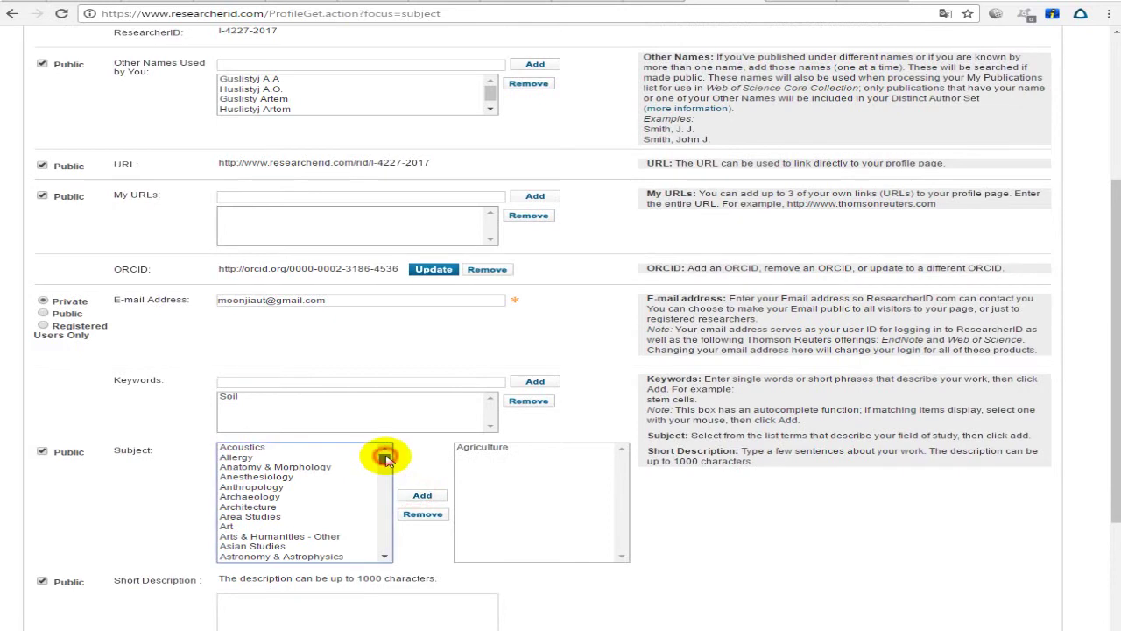
pyautogui.scroll(-7, 385, 460)
pyautogui.scroll(4, 390, 466)
pyautogui.scroll(-12, 388, 468)
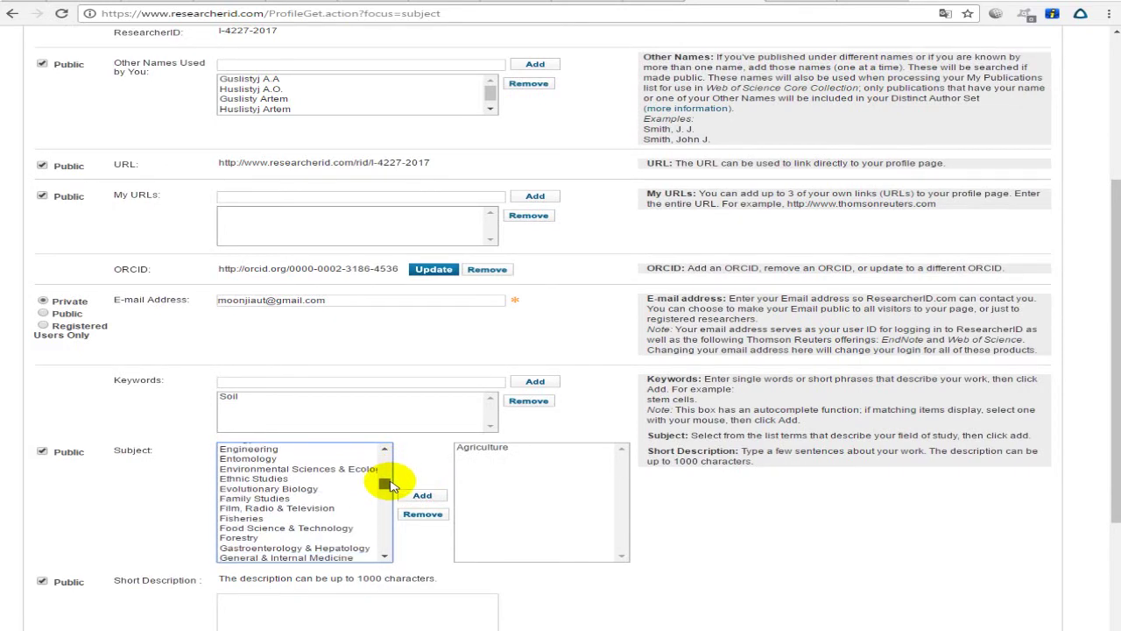
pyautogui.click(318, 470)
pyautogui.click(422, 495)
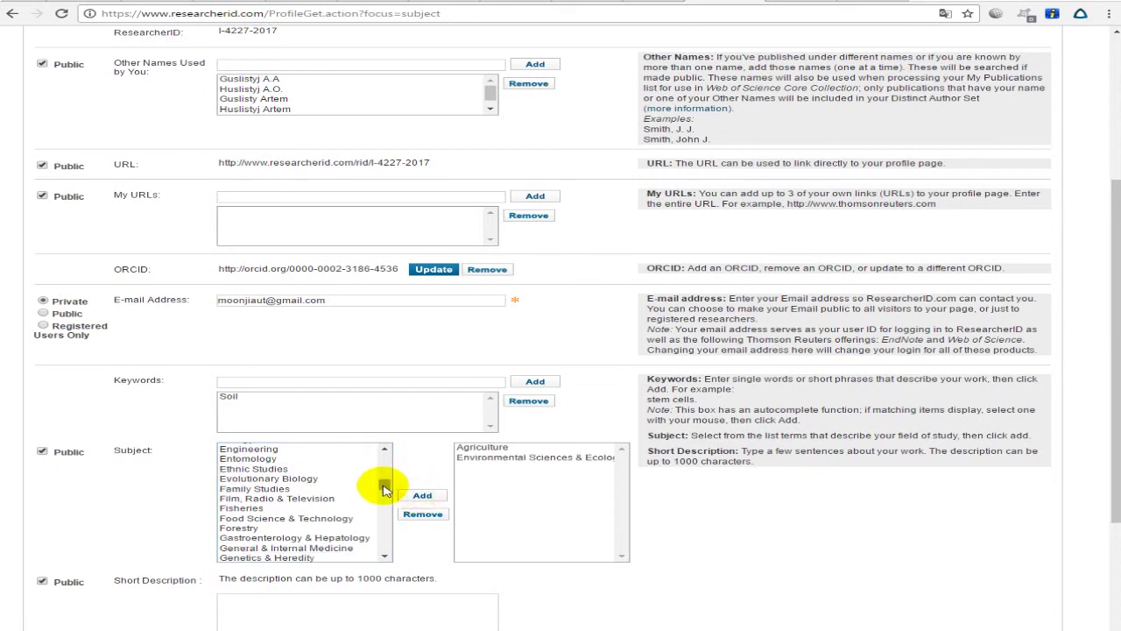
pyautogui.moveTo(386, 487); pyautogui.dragTo(383, 550)
# Look over the short description field and its 1000-character limit note.
pyautogui.scroll(-3, 201, 510)
pyautogui.click(314, 424)
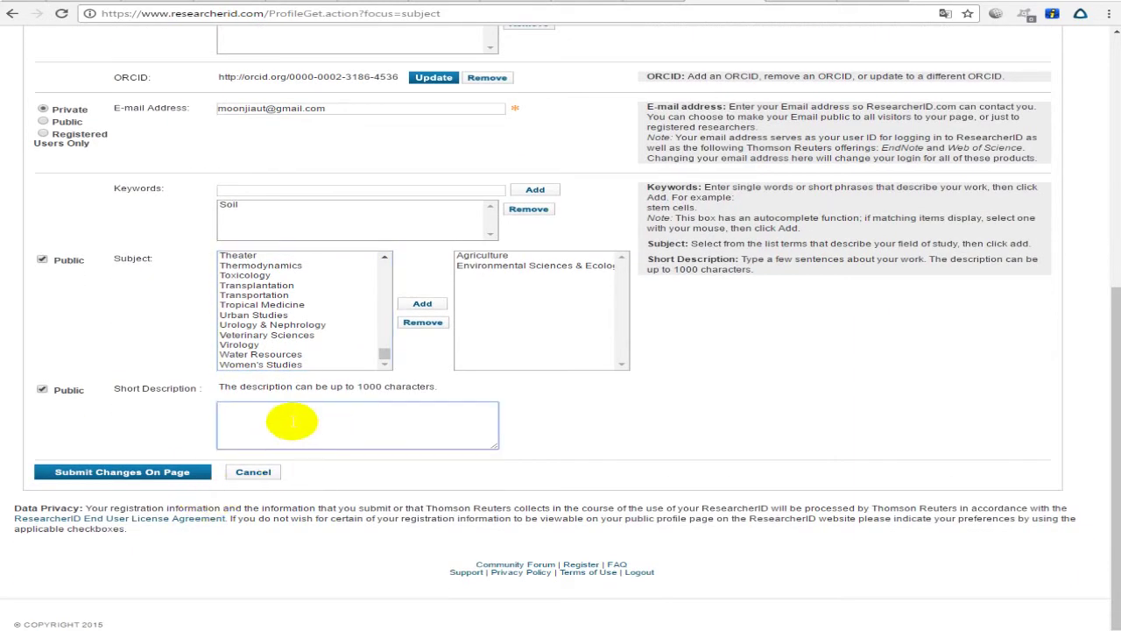
pyautogui.moveTo(217, 386); pyautogui.dragTo(438, 386)
pyautogui.click(150, 394)
pyautogui.moveTo(150, 393); pyautogui.dragTo(289, 394)
pyautogui.click(338, 415)
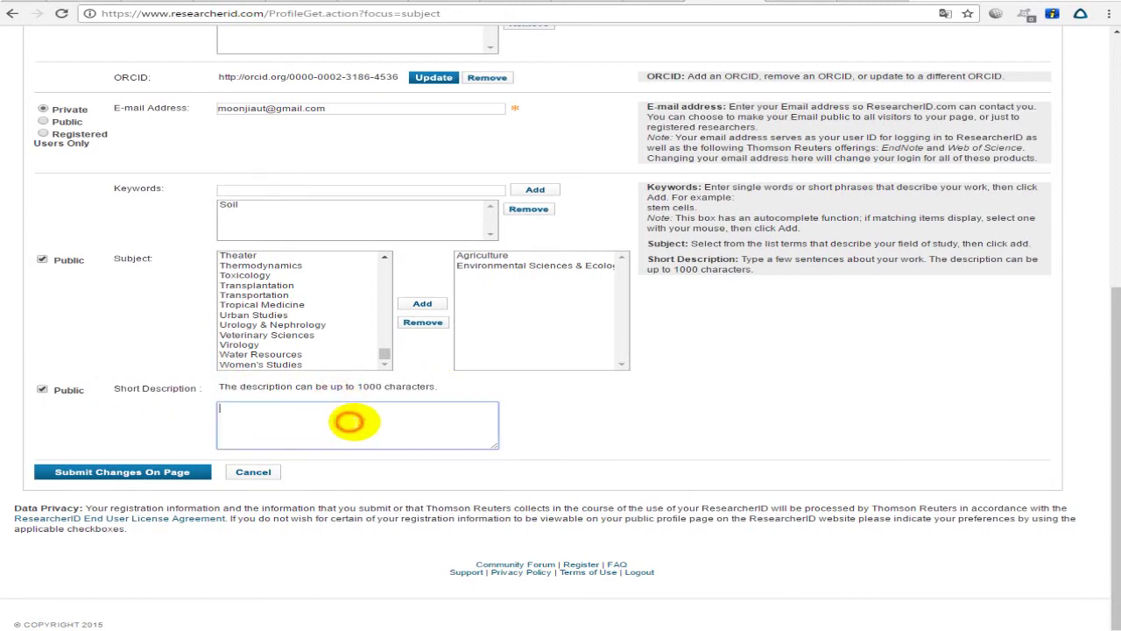
pyautogui.scroll(1, 364, 420)
pyautogui.scroll(1, 363, 420)
# Review the short description guidance, then submit the keyword and subject changes.
pyautogui.moveTo(747, 324); pyautogui.dragTo(941, 329)
pyautogui.click(942, 329)
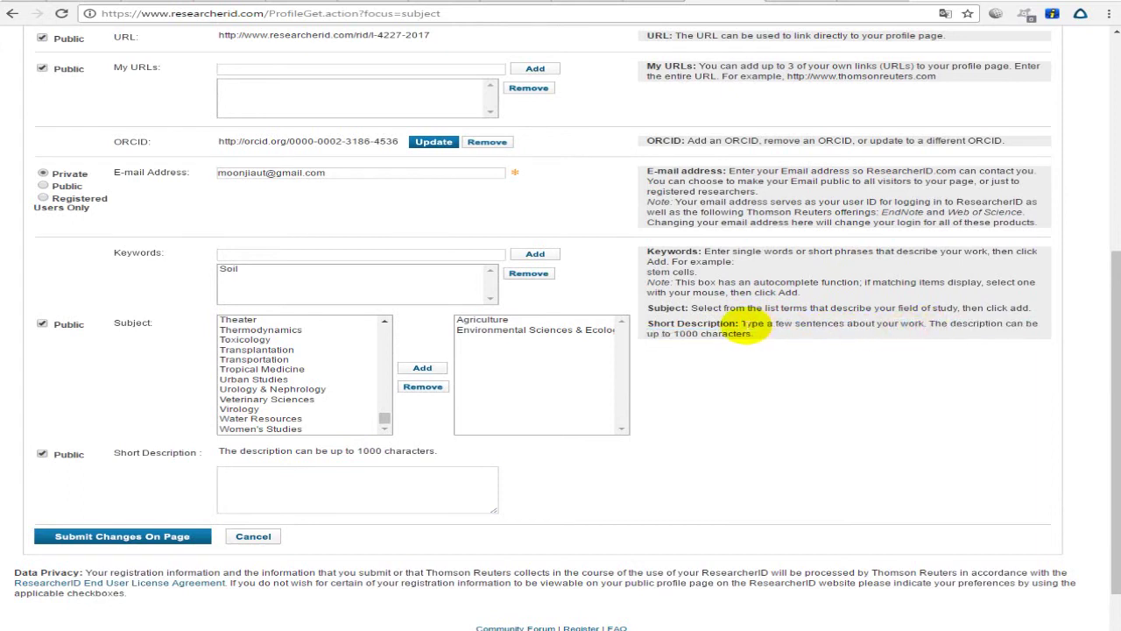
pyautogui.moveTo(743, 324); pyautogui.dragTo(931, 325)
pyautogui.click(827, 331)
pyautogui.click(843, 325)
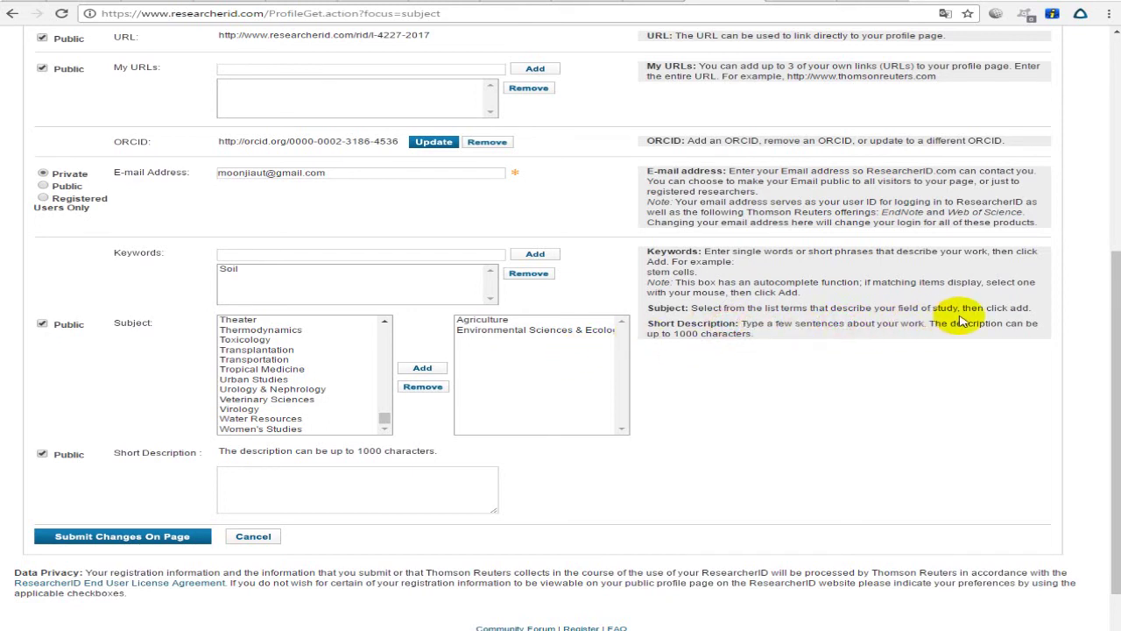
pyautogui.moveTo(645, 337); pyautogui.dragTo(754, 337)
pyautogui.click(753, 337)
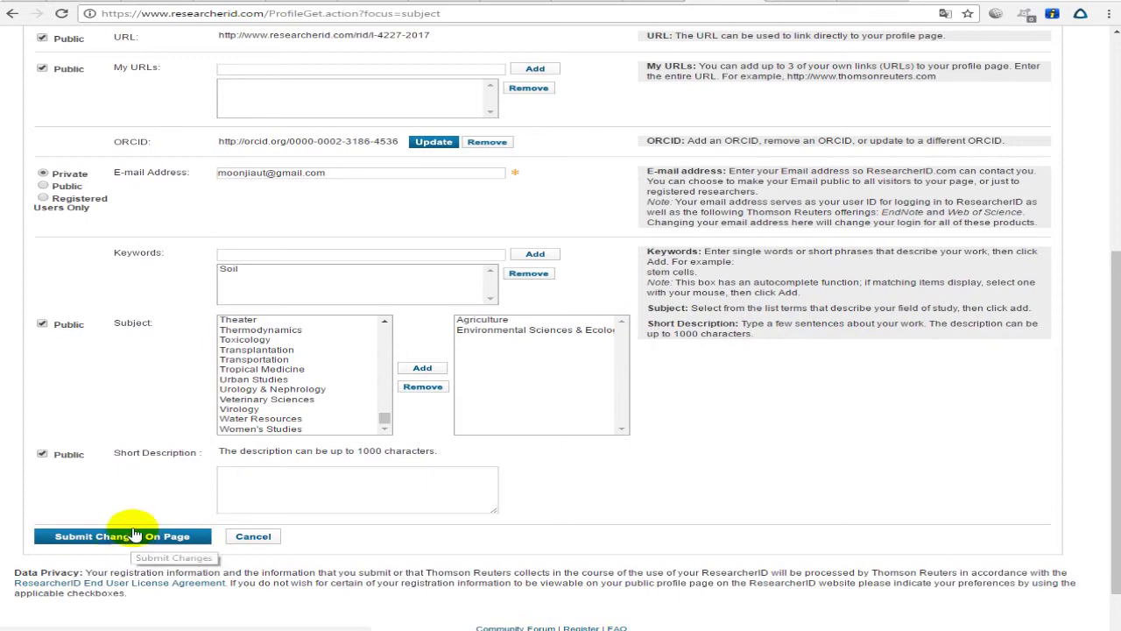
pyautogui.click(161, 537)
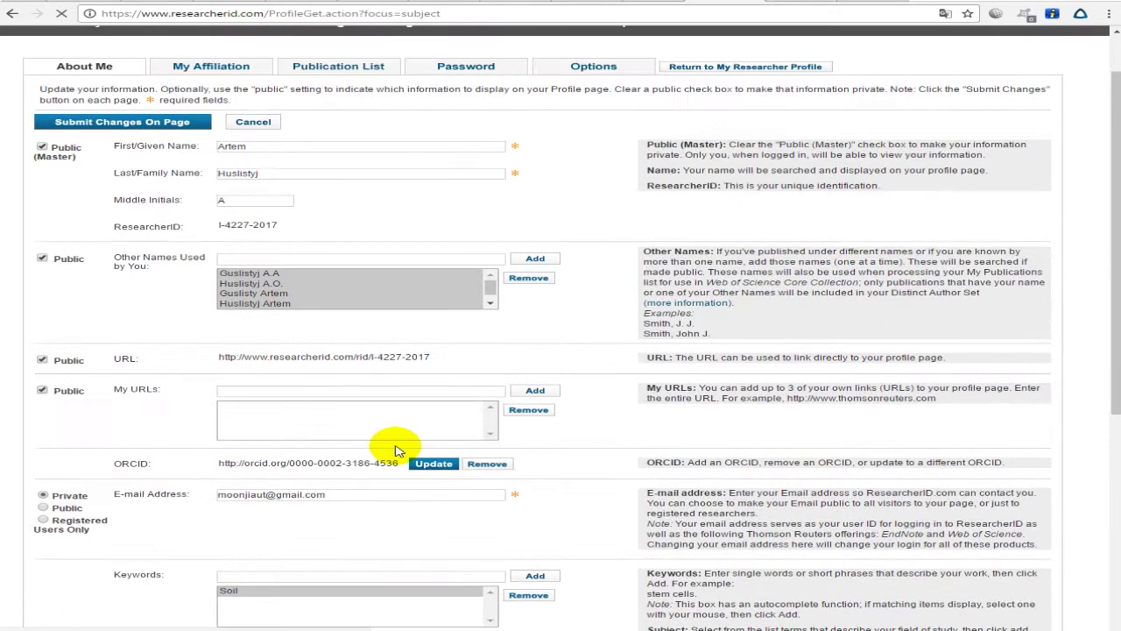
# Check the My Affiliation details and the Publication List sort order options.
pyautogui.scroll(-5, 396, 449)
pyautogui.scroll(5, 399, 442)
pyautogui.scroll(-4, 438, 449)
pyautogui.scroll(4, 385, 451)
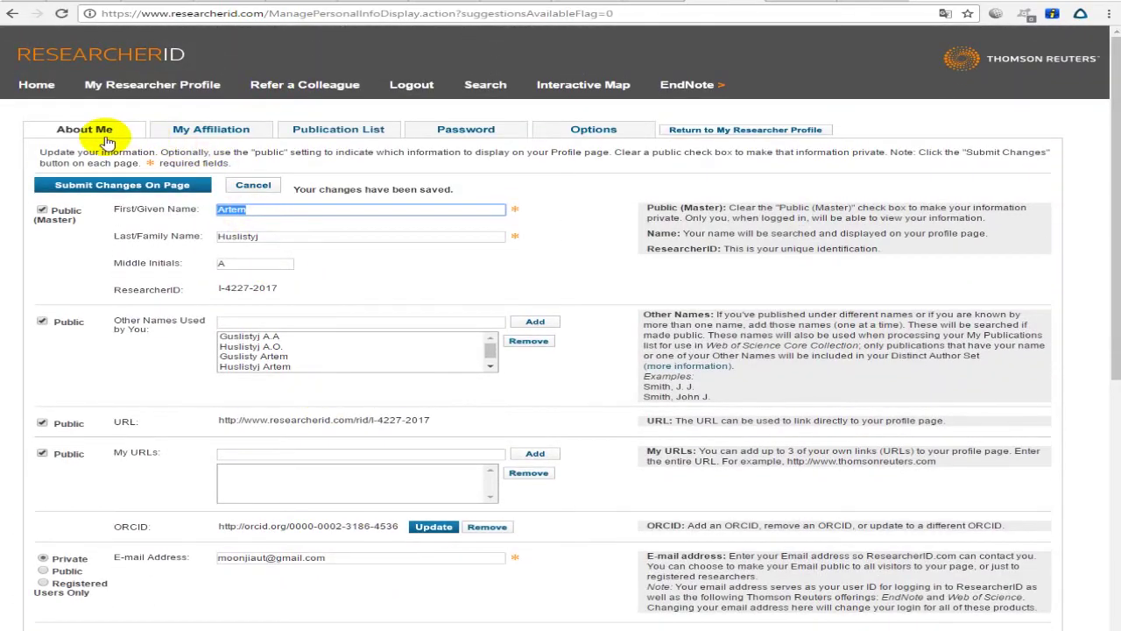
pyautogui.click(210, 130)
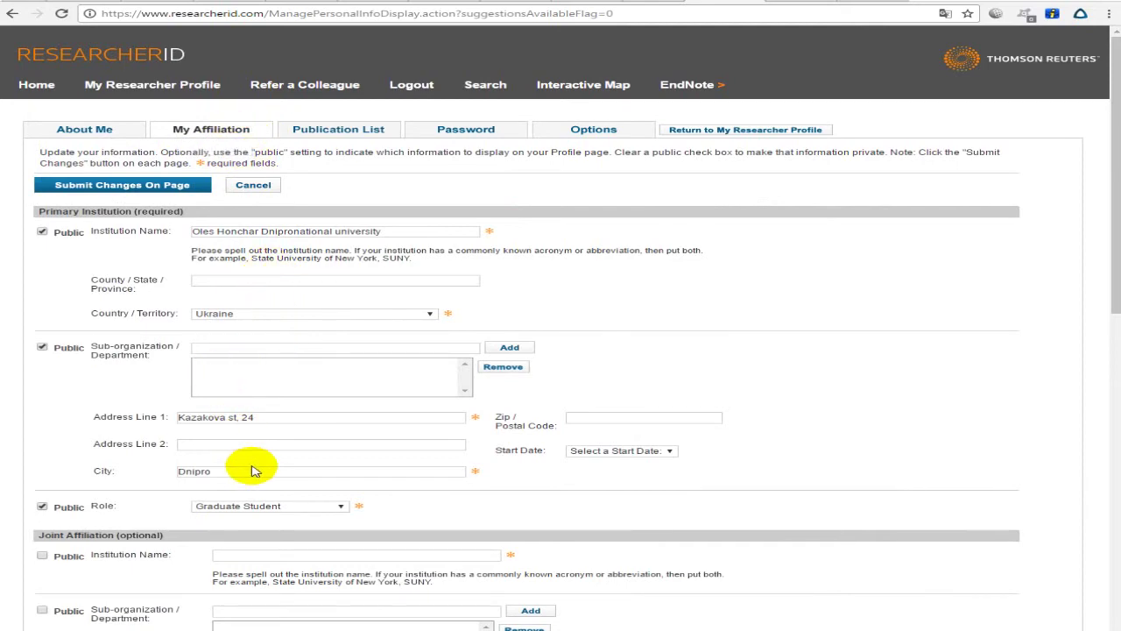
pyautogui.click(315, 129)
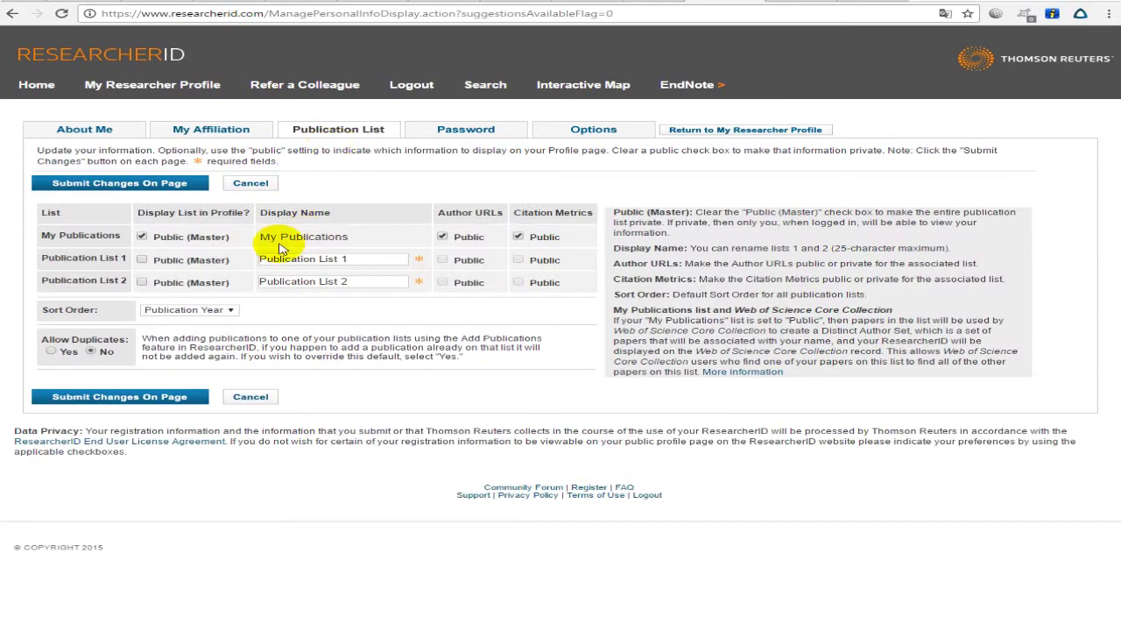
pyautogui.click(201, 311)
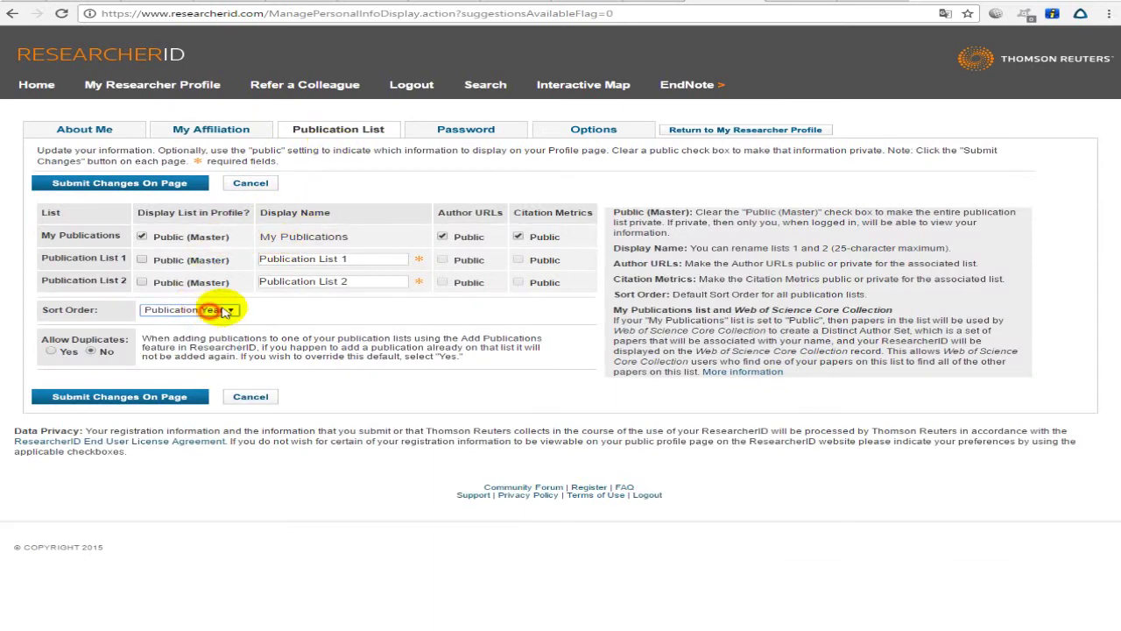
# Glance at the Password and Options settings, then return to My Researcher Profile.
pyautogui.moveTo(392, 234); pyautogui.dragTo(270, 235)
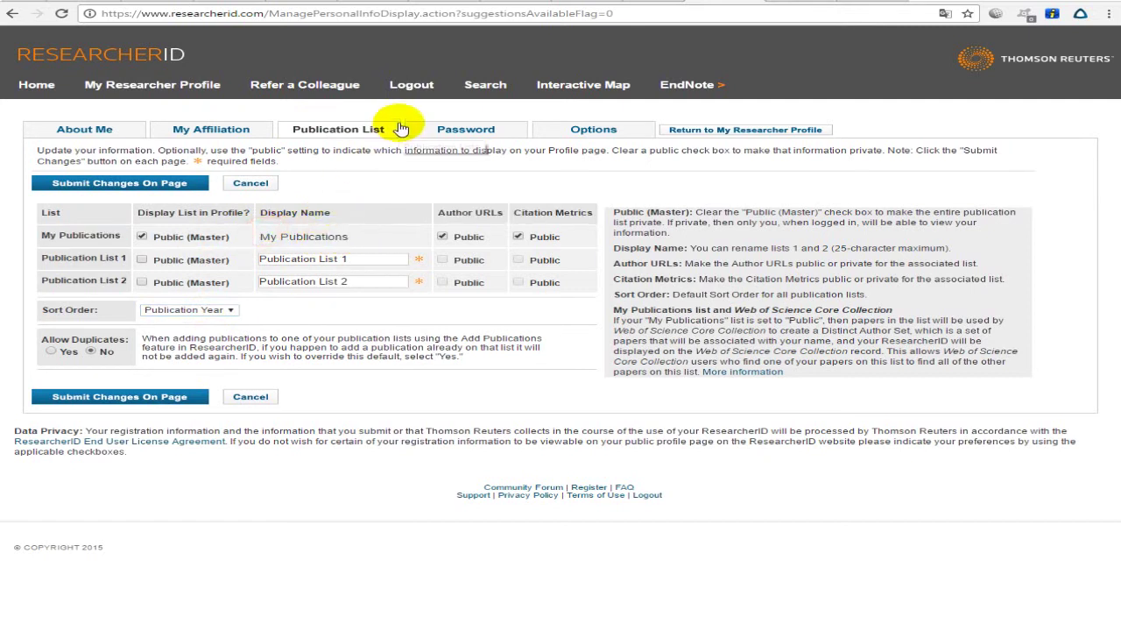
pyautogui.click(454, 135)
pyautogui.click(565, 136)
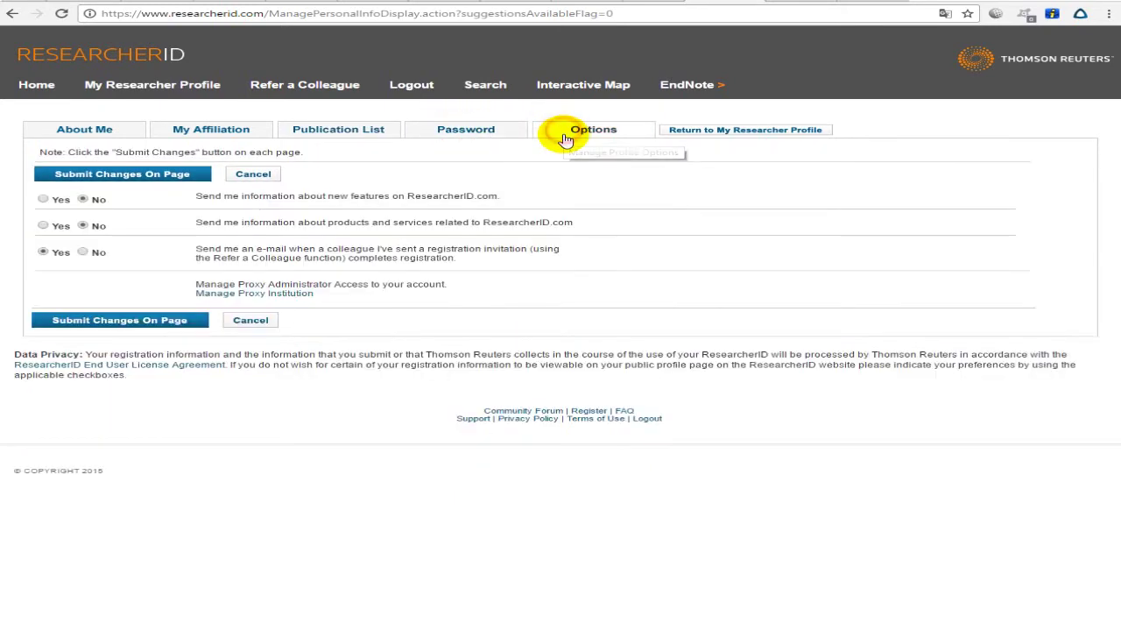
pyautogui.click(99, 131)
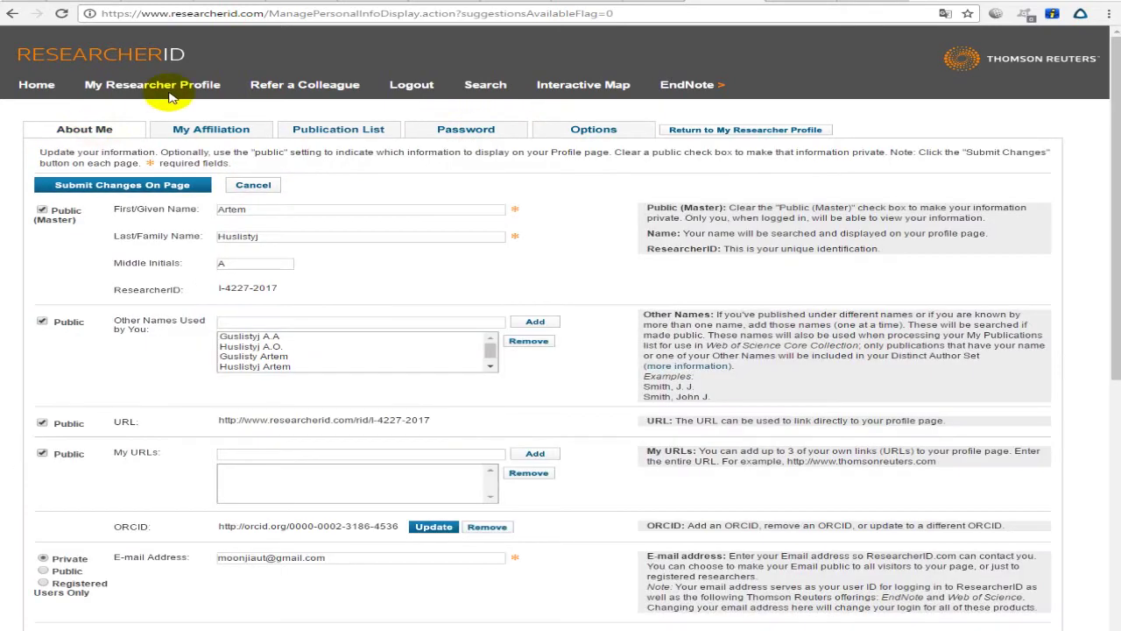
pyautogui.click(166, 91)
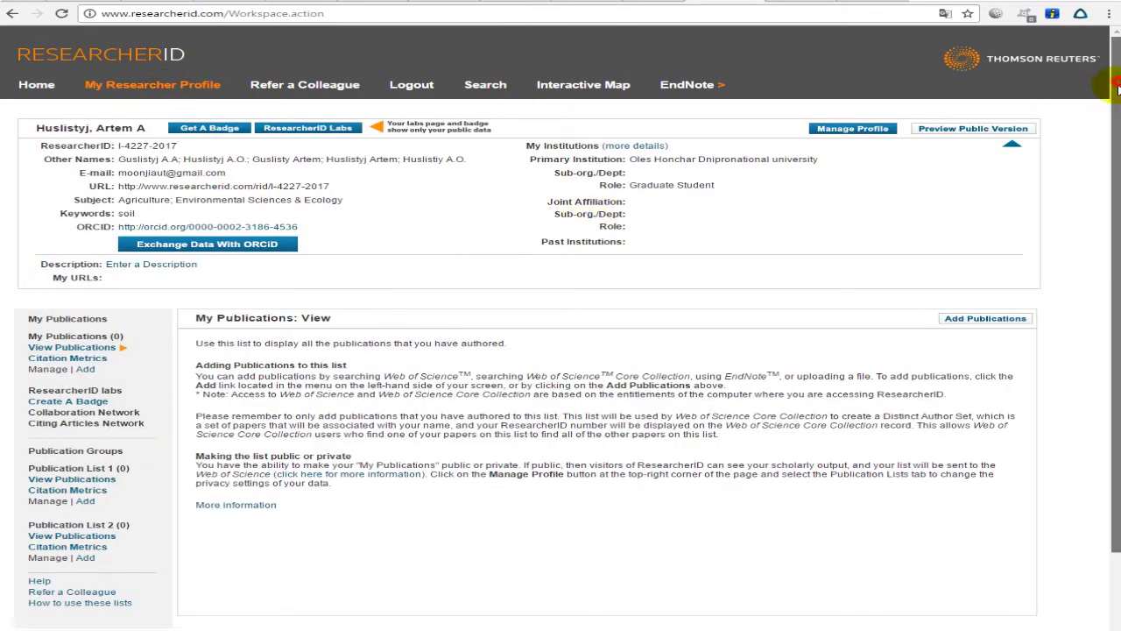
pyautogui.scroll(-2, 1104, 175)
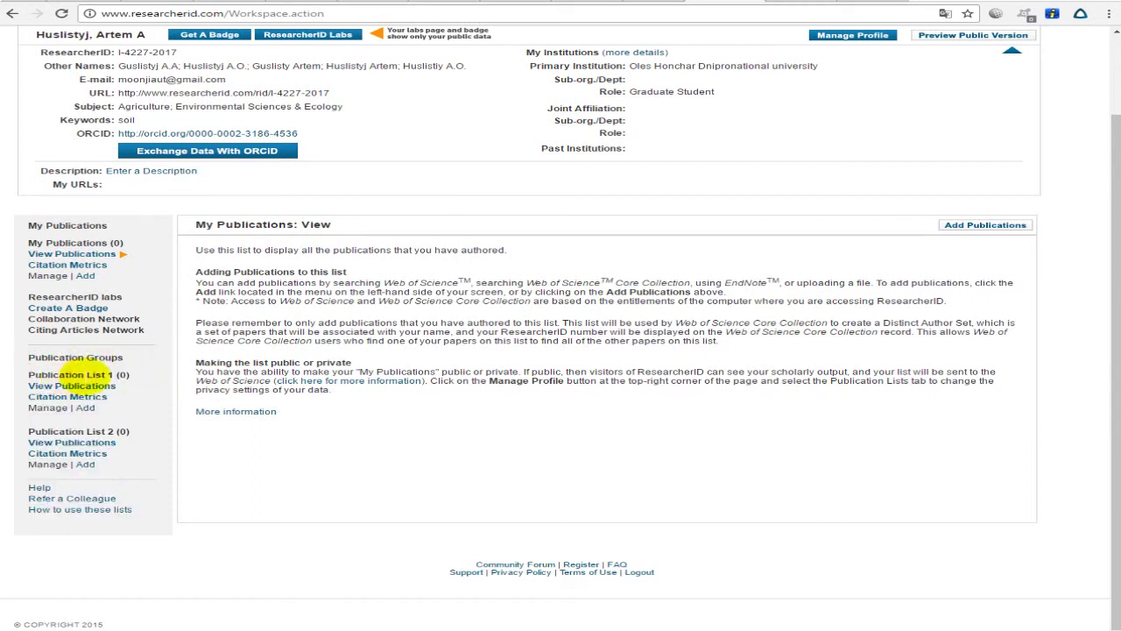
pyautogui.moveTo(22, 374); pyautogui.dragTo(127, 375)
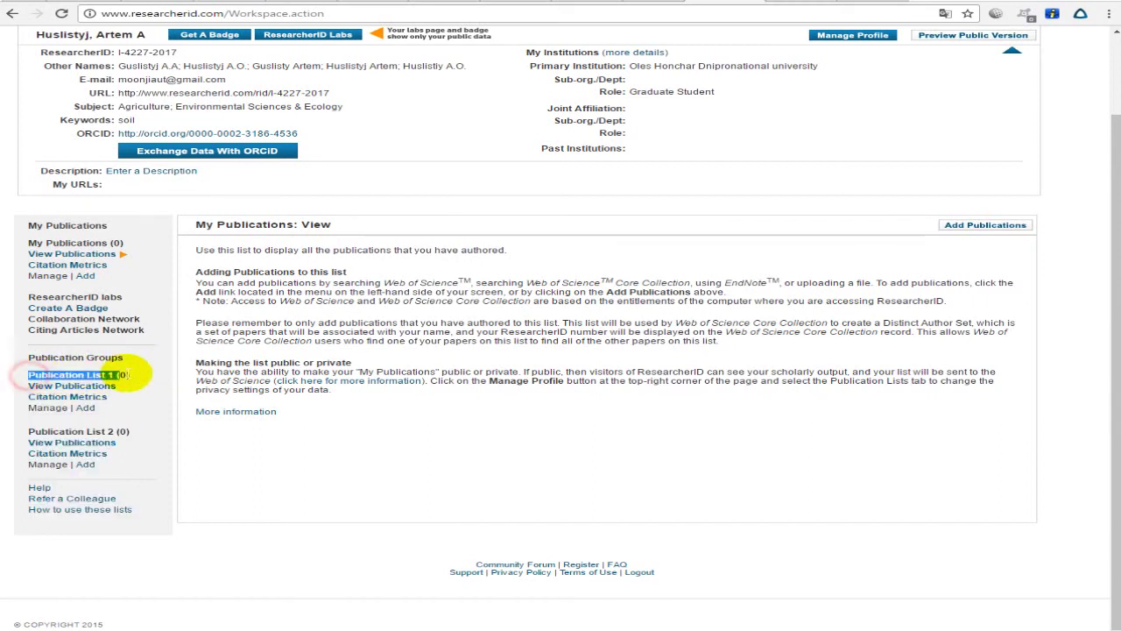
pyautogui.click(136, 378)
pyautogui.scroll(1, 289, 263)
pyautogui.scroll(-1, 87, 442)
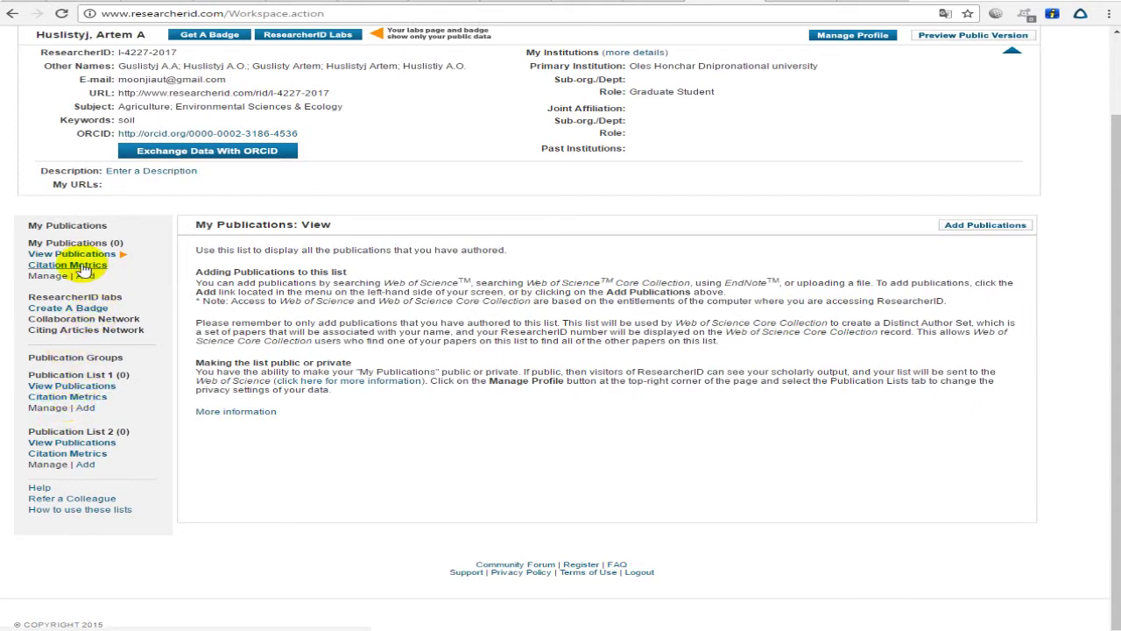
pyautogui.scroll(3, 96, 274)
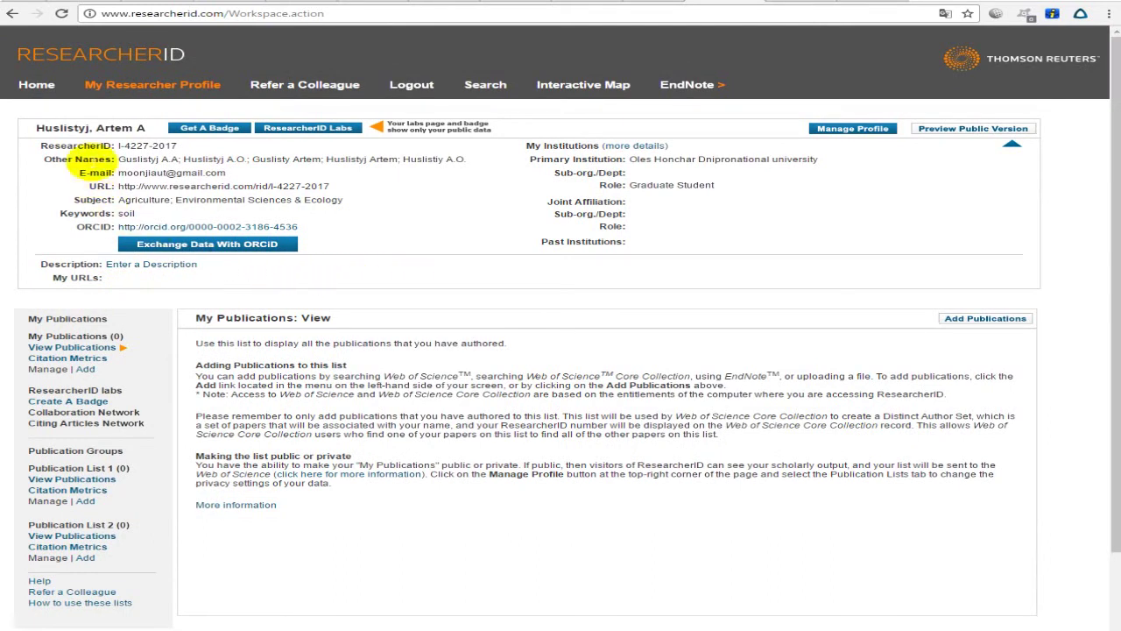
pyautogui.click(95, 362)
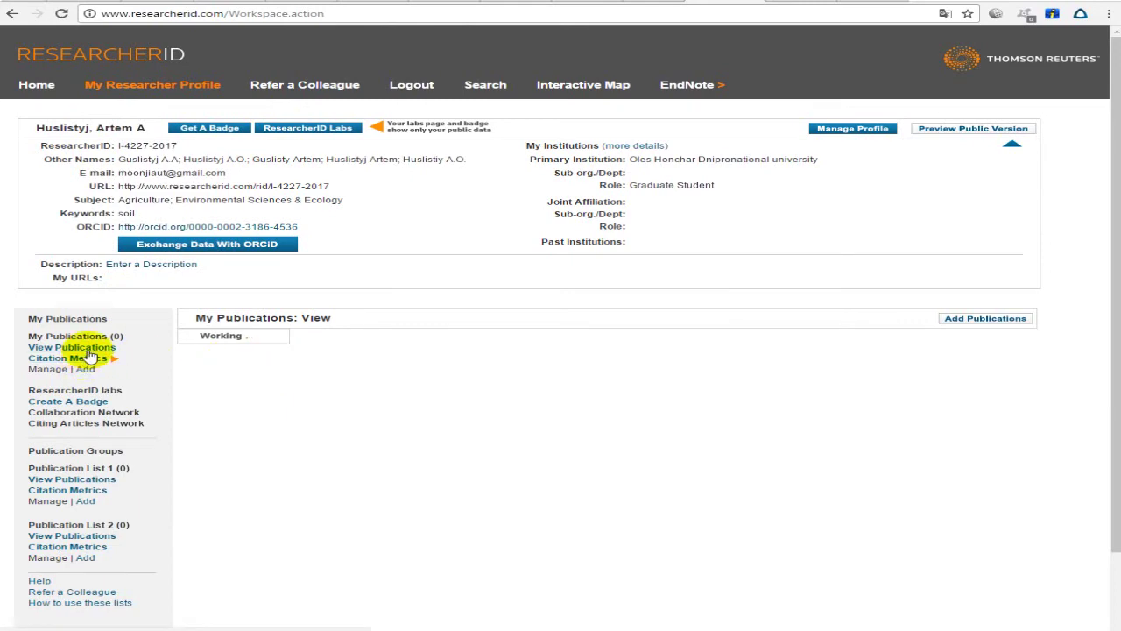
pyautogui.scroll(-2, 513, 368)
pyautogui.scroll(2, 700, 421)
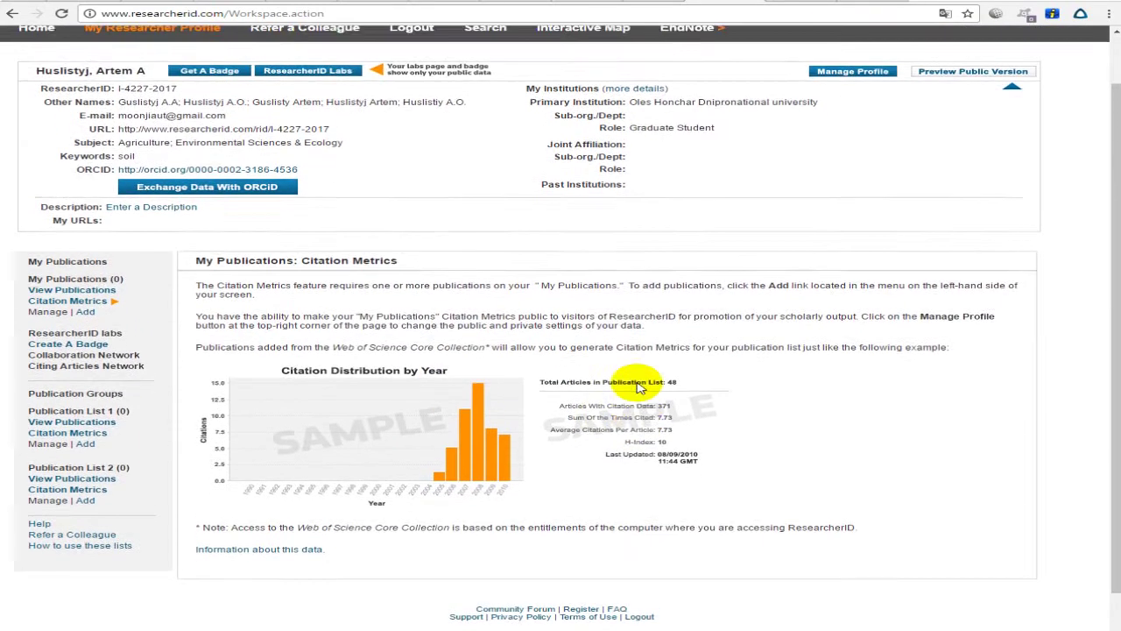
pyautogui.moveTo(297, 342); pyautogui.dragTo(793, 374)
pyautogui.click(628, 332)
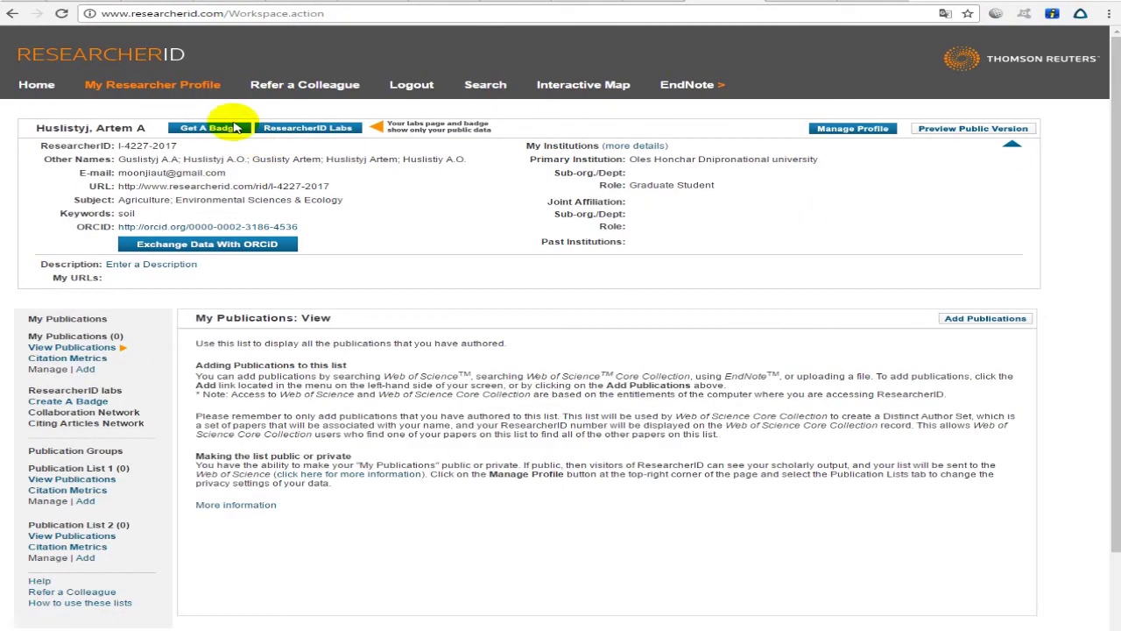
pyautogui.click(198, 86)
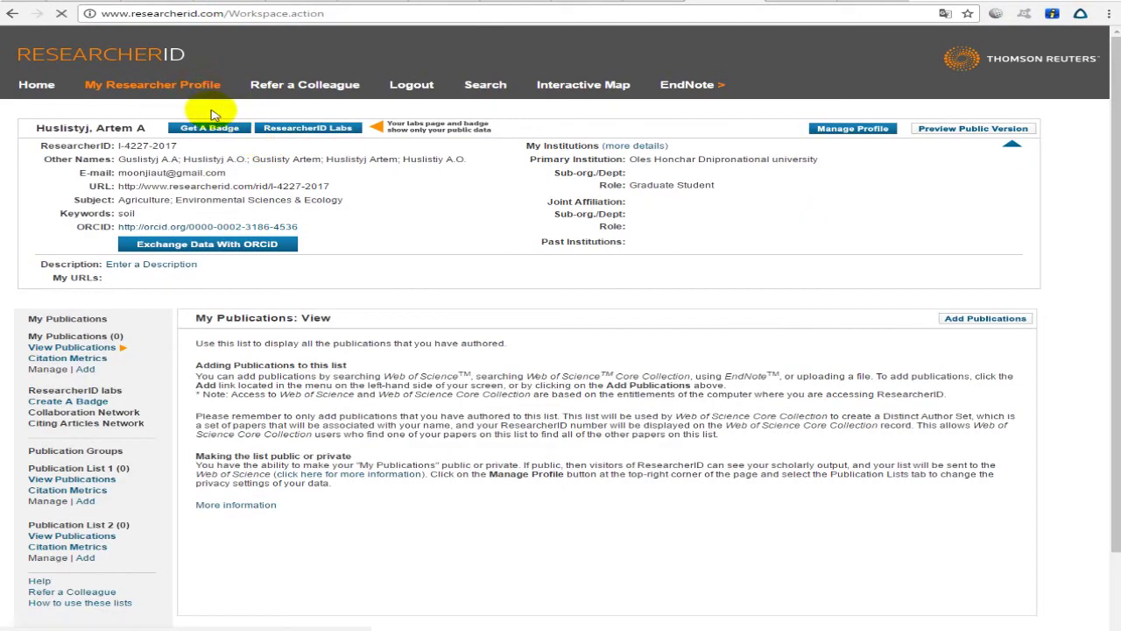
# Look at Refer a Colleague's e-mail and message boxes, then go back to Step 1.
pyautogui.click(285, 87)
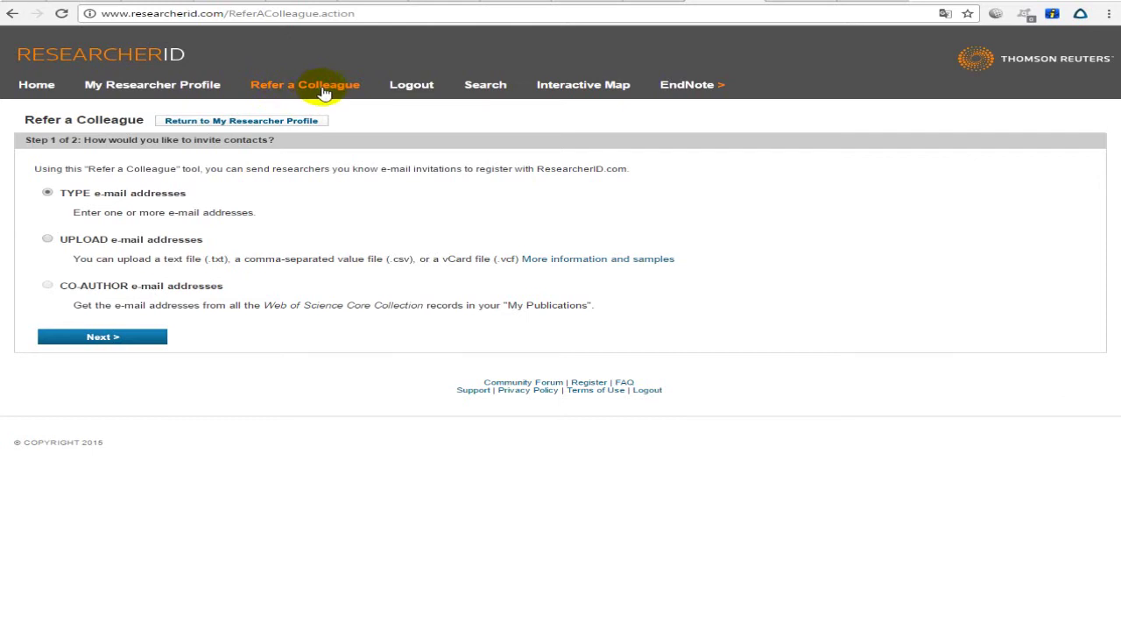
pyautogui.click(121, 334)
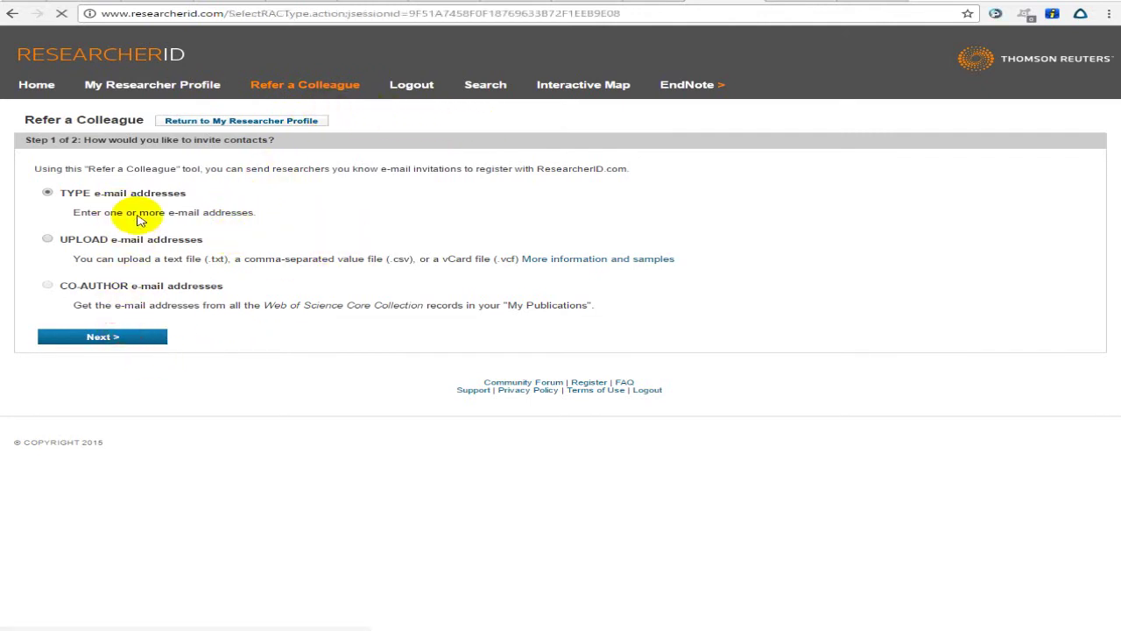
pyautogui.click(115, 233)
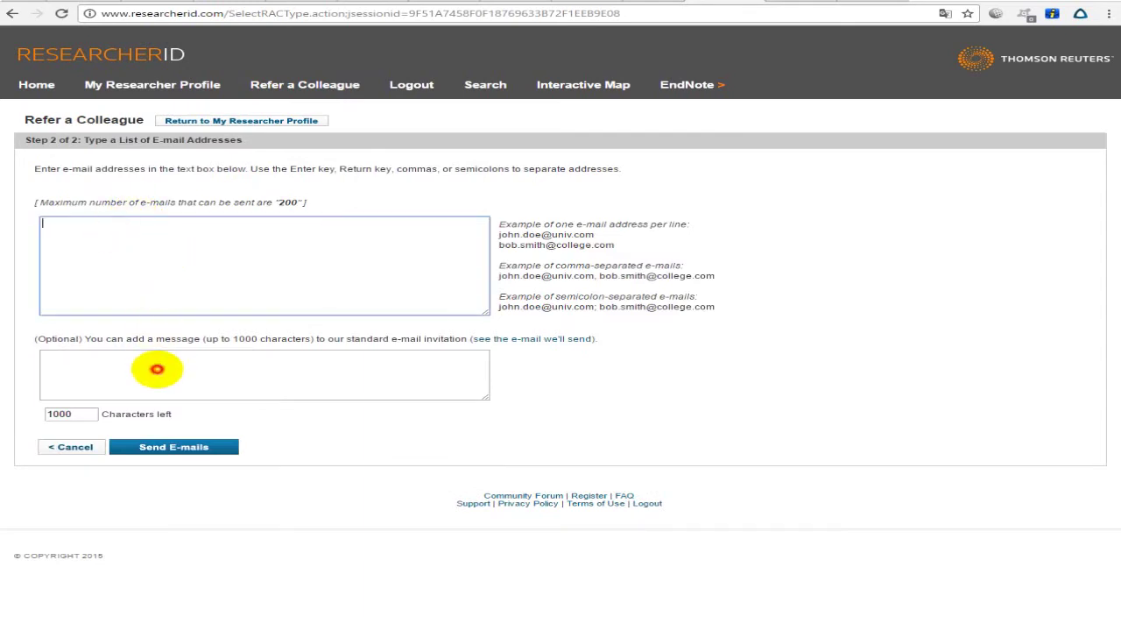
pyautogui.click(153, 368)
pyautogui.click(177, 253)
pyautogui.hotkey('alt', 'Left')
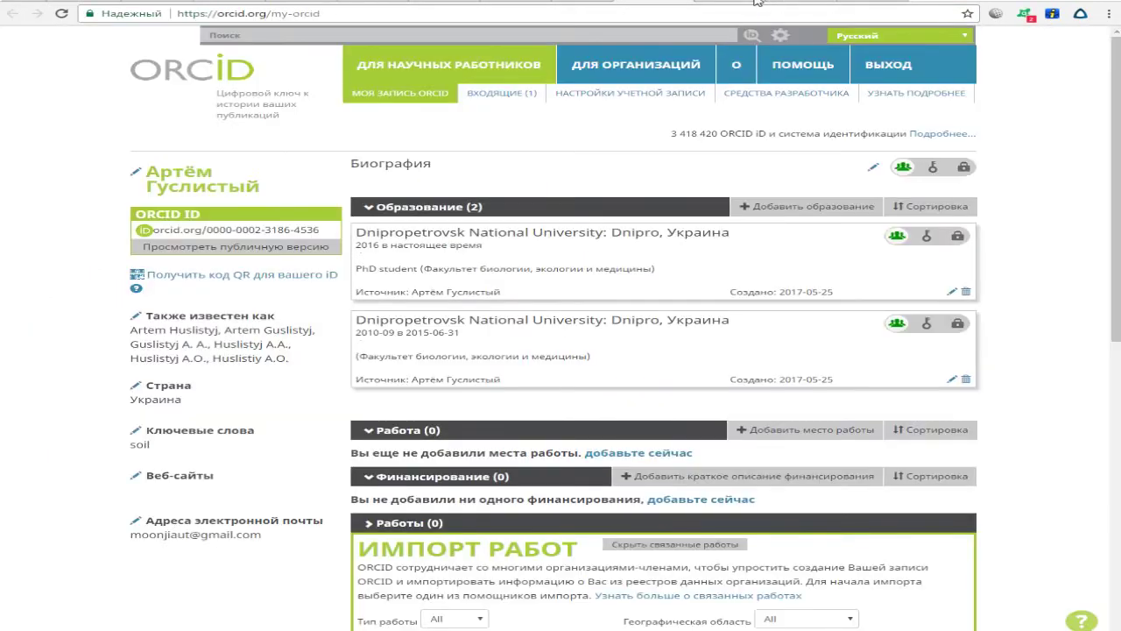
pyautogui.click(757, 2)
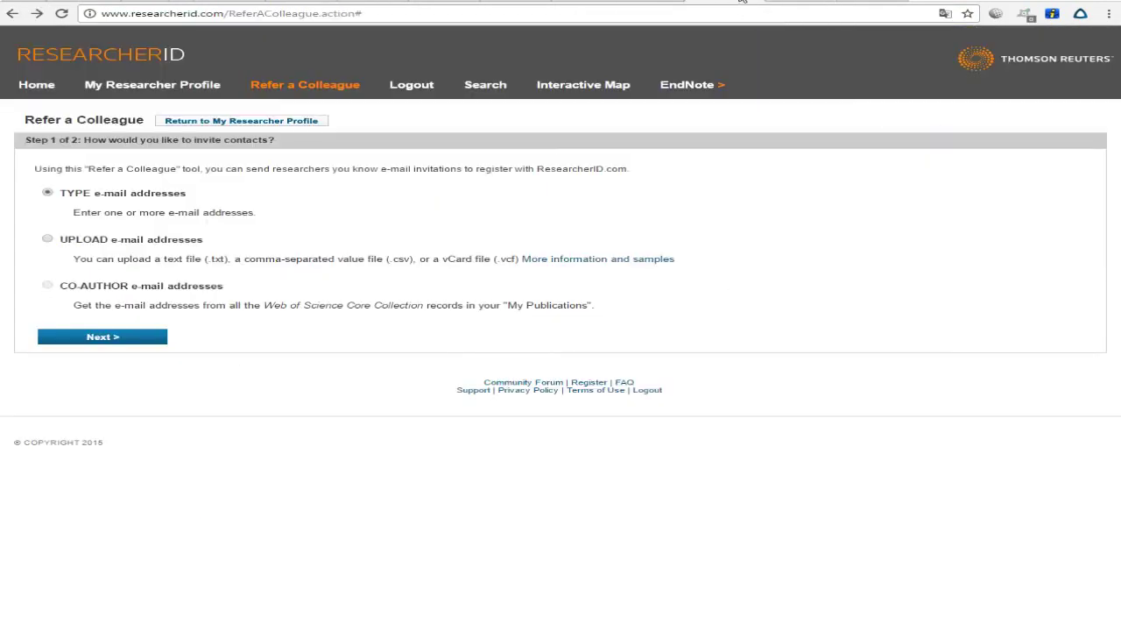
pyautogui.click(742, 1)
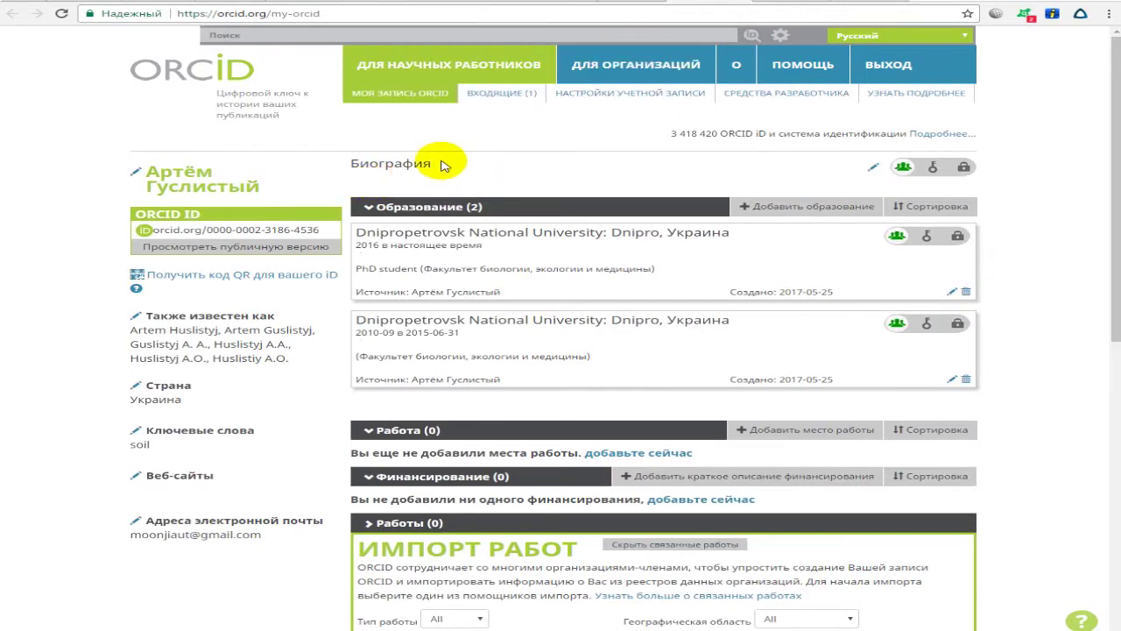
pyautogui.scroll(-6, 490, 263)
pyautogui.scroll(1, 460, 348)
pyautogui.scroll(-1, 463, 300)
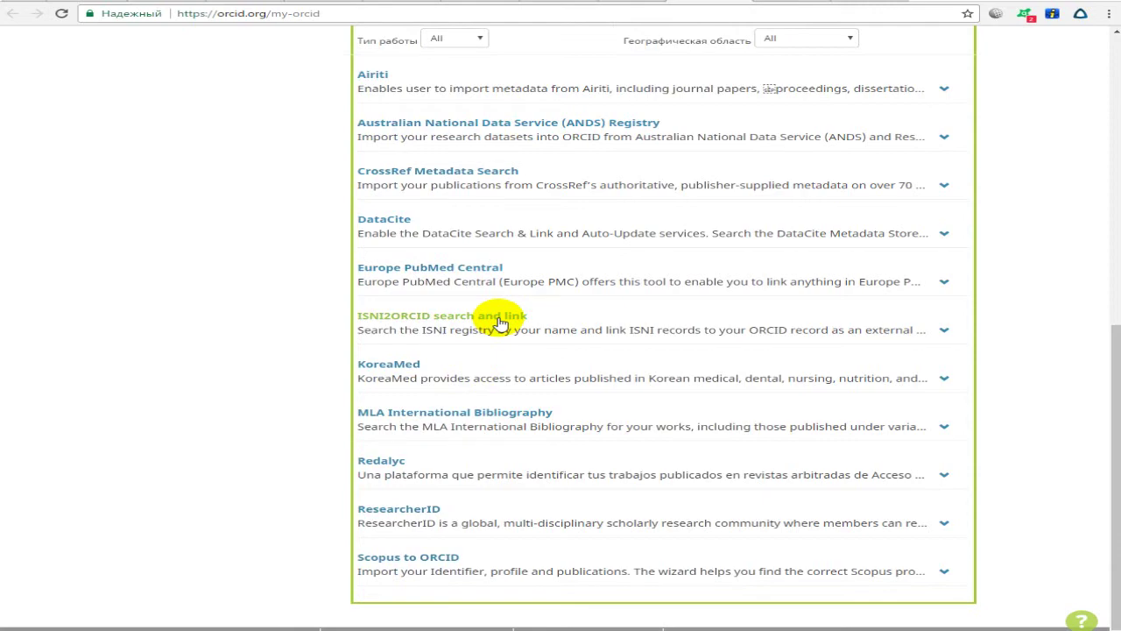
pyautogui.scroll(3, 730, 237)
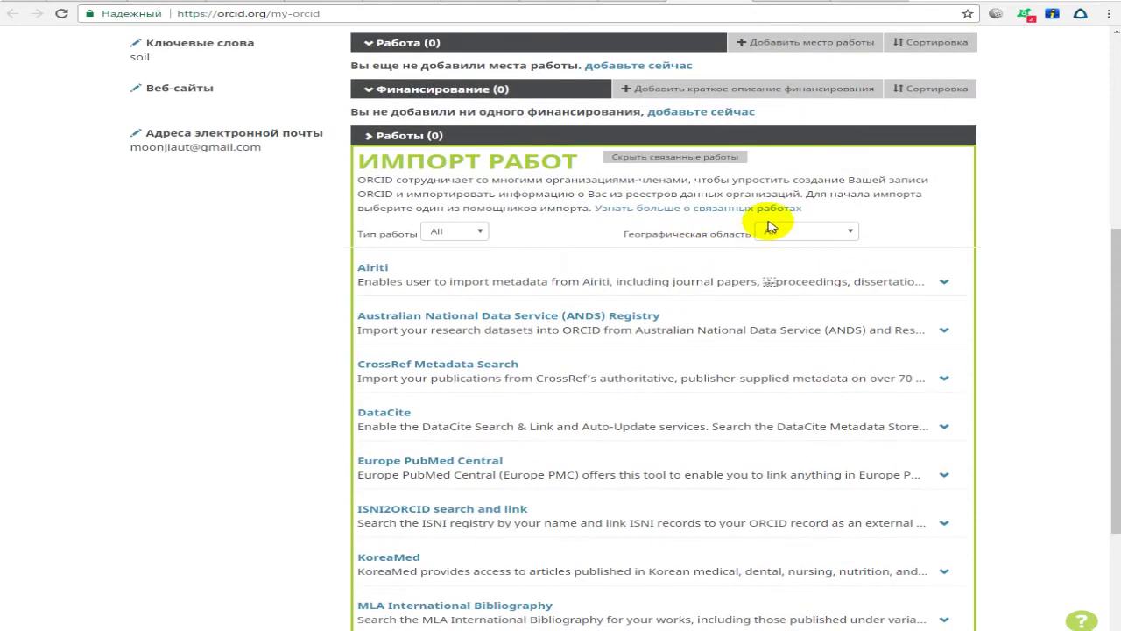
pyautogui.scroll(2, 793, 200)
pyautogui.scroll(-3, 793, 200)
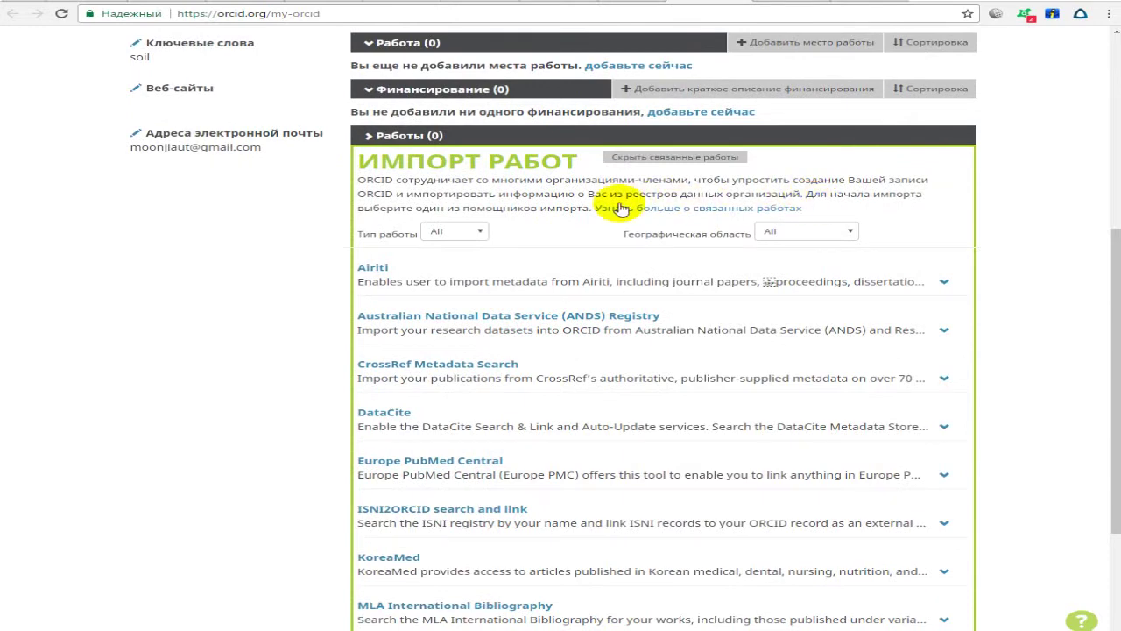
pyautogui.scroll(-1, 490, 324)
pyautogui.scroll(-1, 491, 324)
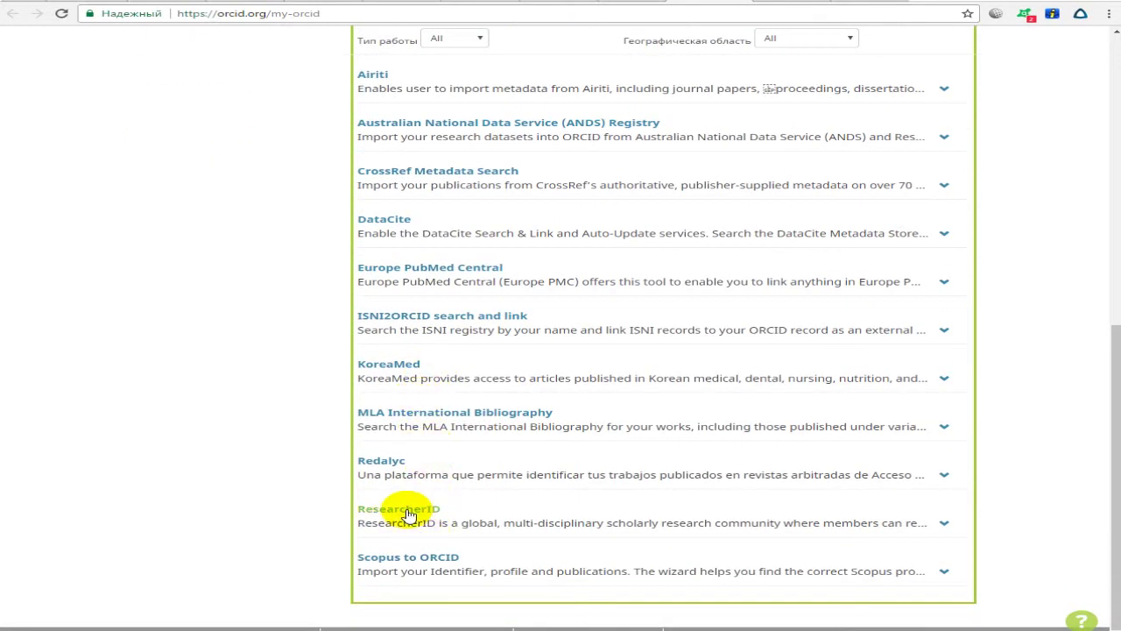
pyautogui.scroll(1, 385, 473)
pyautogui.scroll(-1, 385, 526)
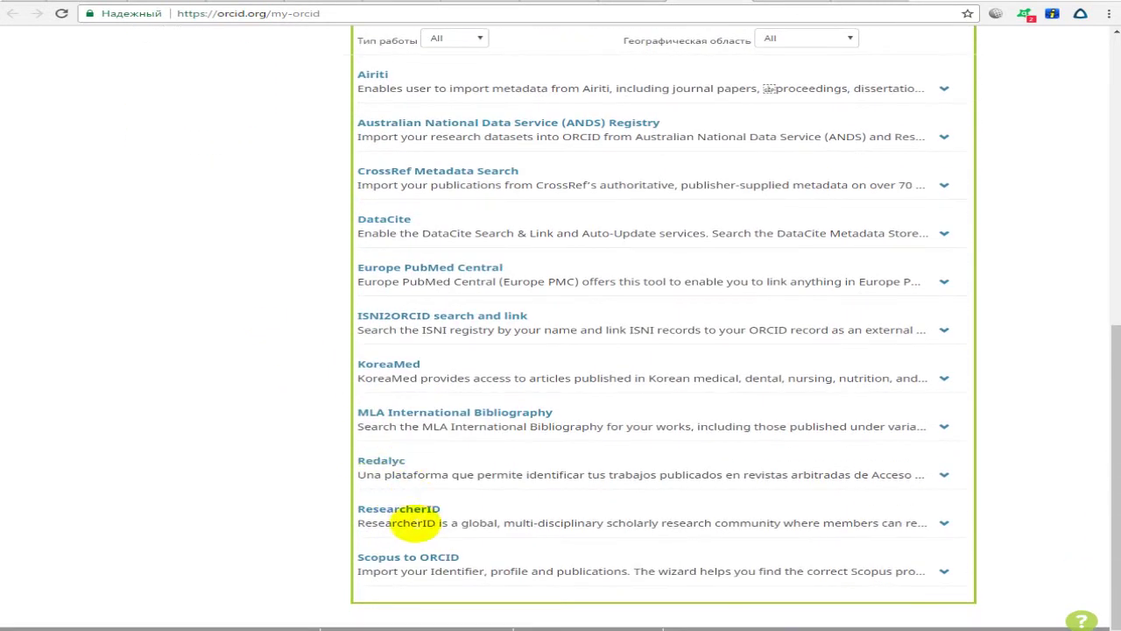
pyautogui.moveTo(462, 513); pyautogui.dragTo(334, 510)
pyautogui.scroll(4, 401, 470)
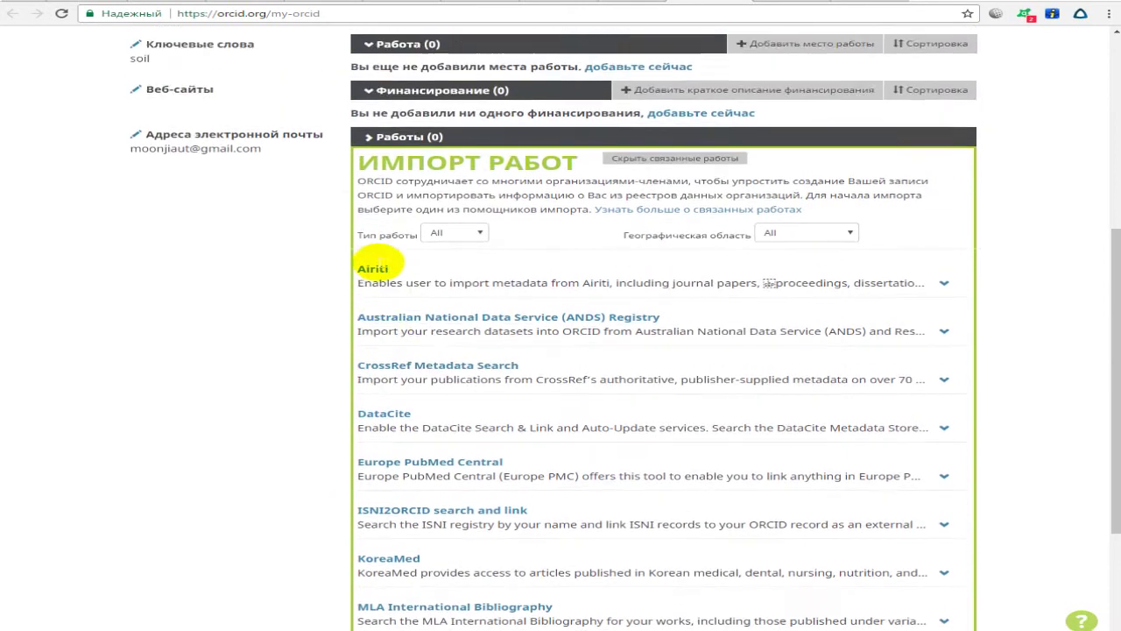
pyautogui.scroll(1, 657, 287)
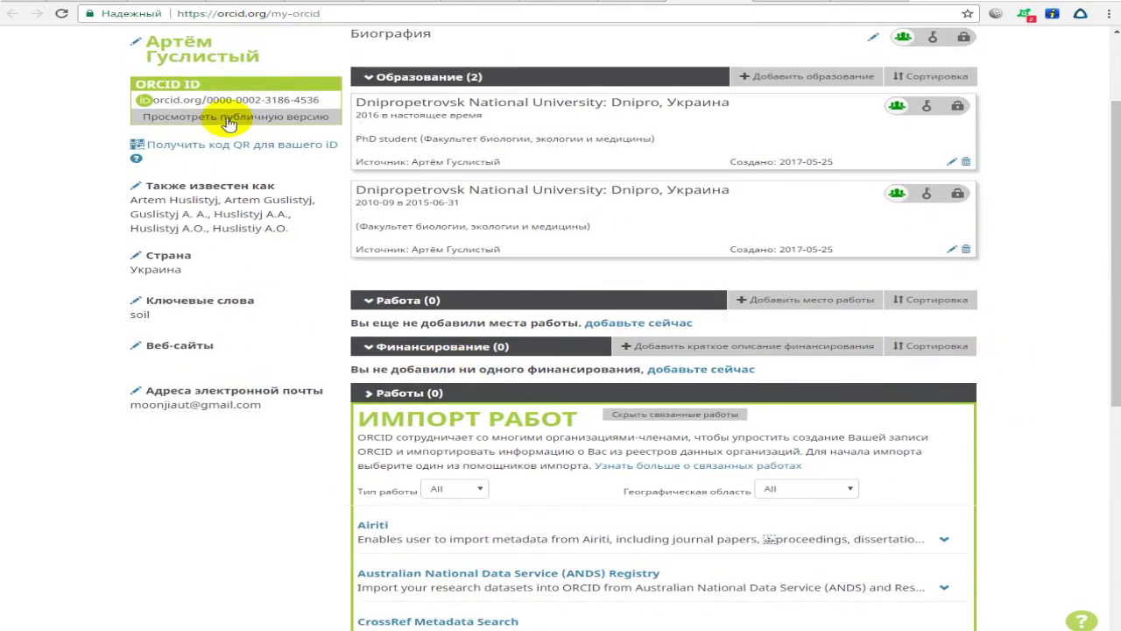
pyautogui.click(62, 14)
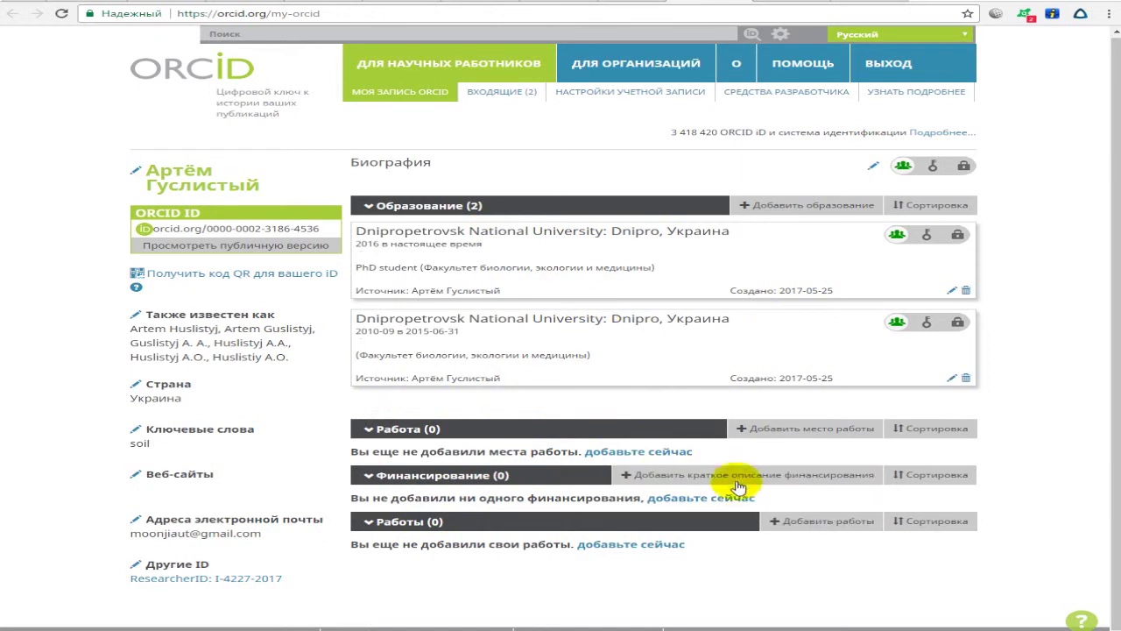
pyautogui.click(502, 92)
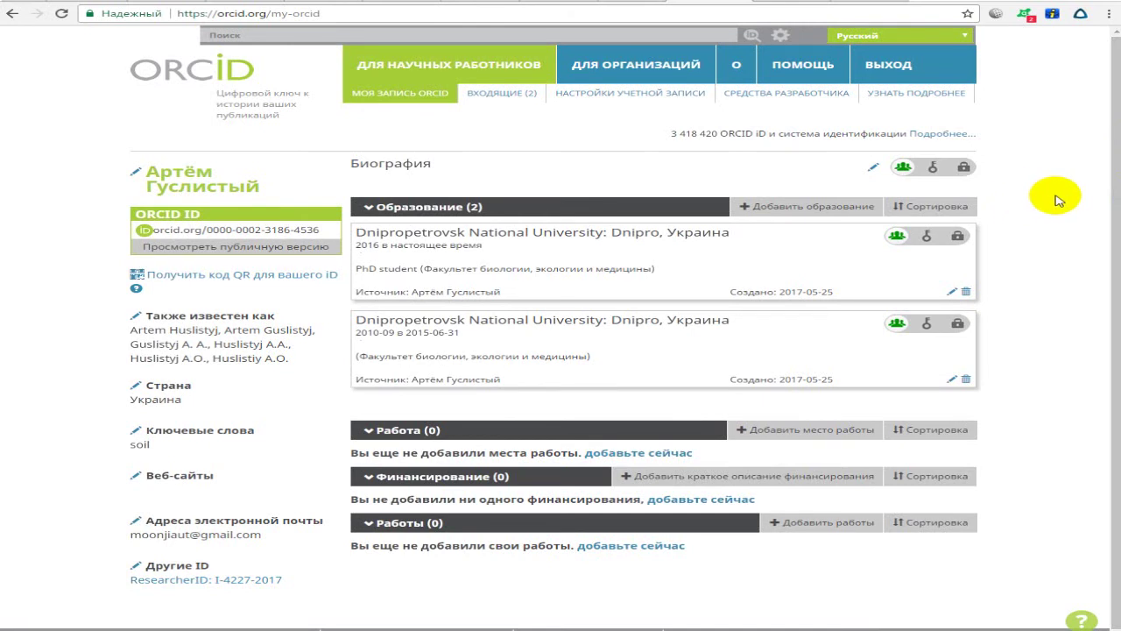
pyautogui.moveTo(1106, 91); pyautogui.dragTo(1095, 111)
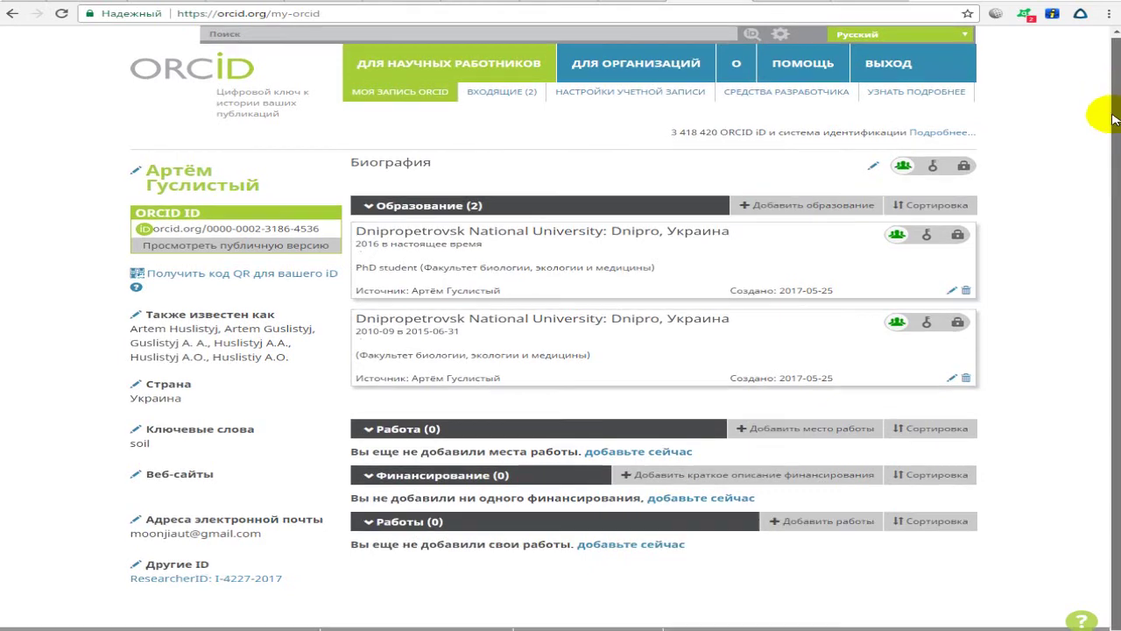
pyautogui.scroll(1, 1105, 92)
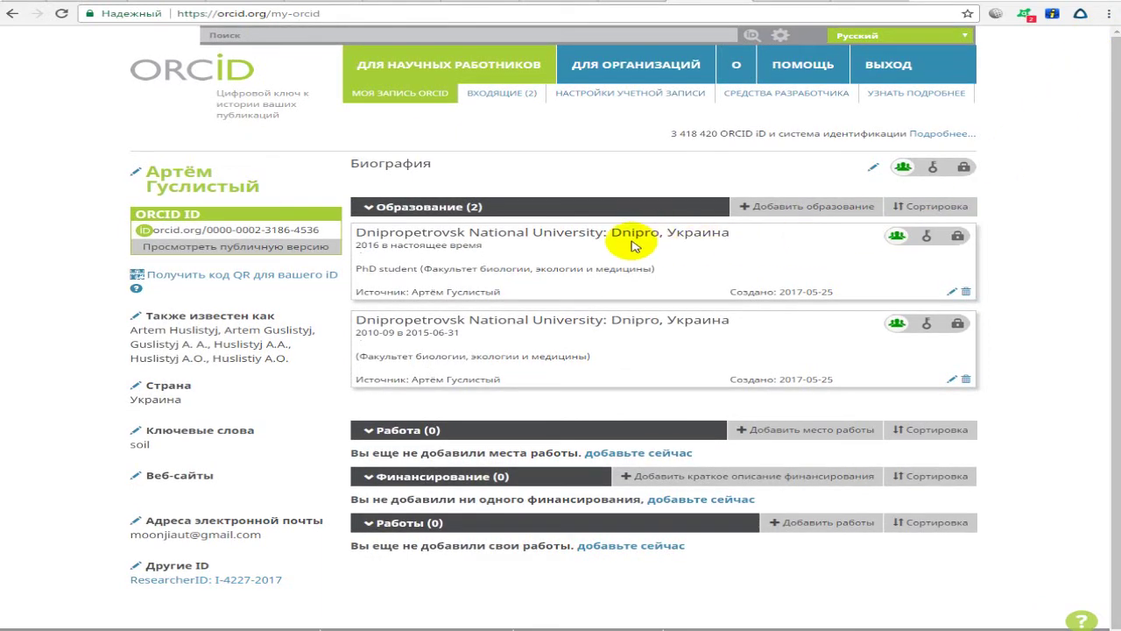
pyautogui.moveTo(620, 232); pyautogui.dragTo(712, 233)
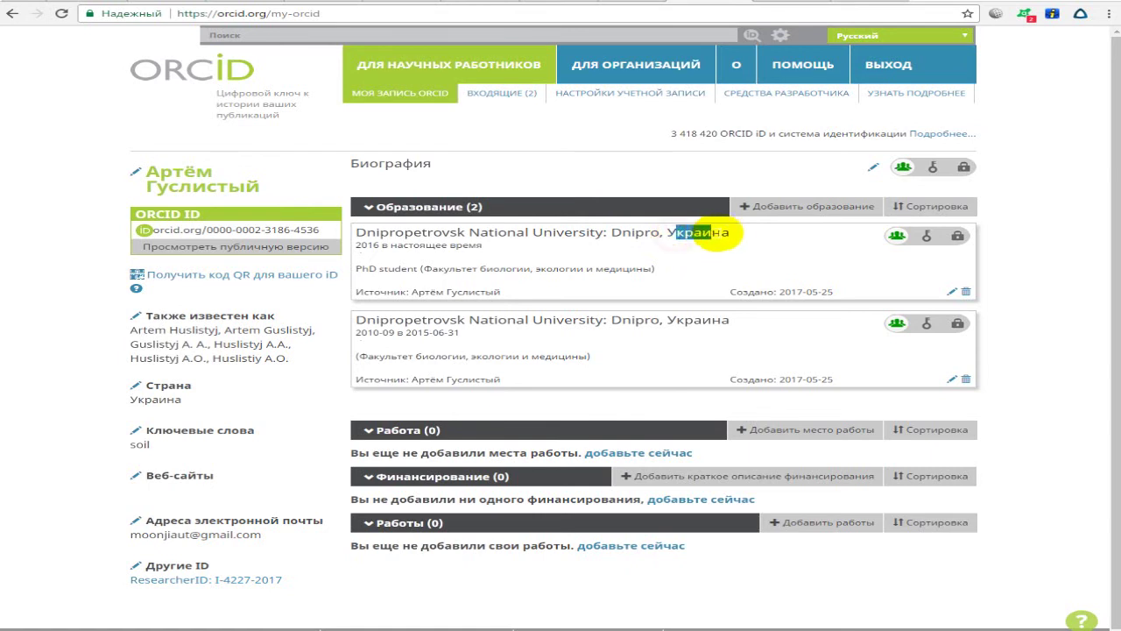
pyautogui.click(711, 234)
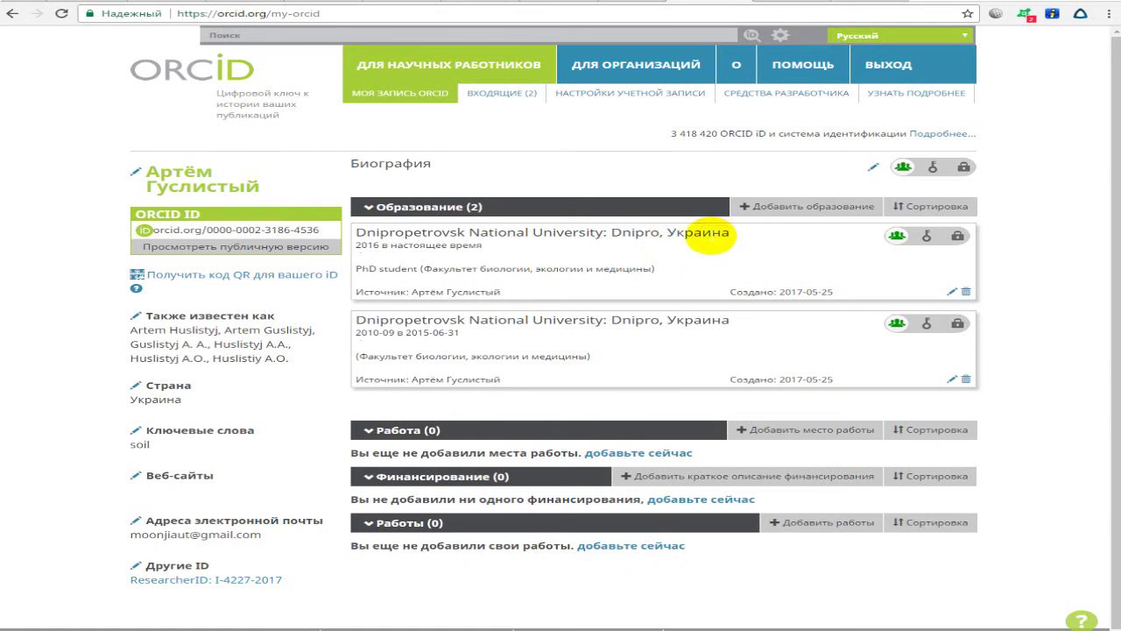
pyautogui.moveTo(151, 229); pyautogui.dragTo(325, 220)
pyautogui.click(325, 220)
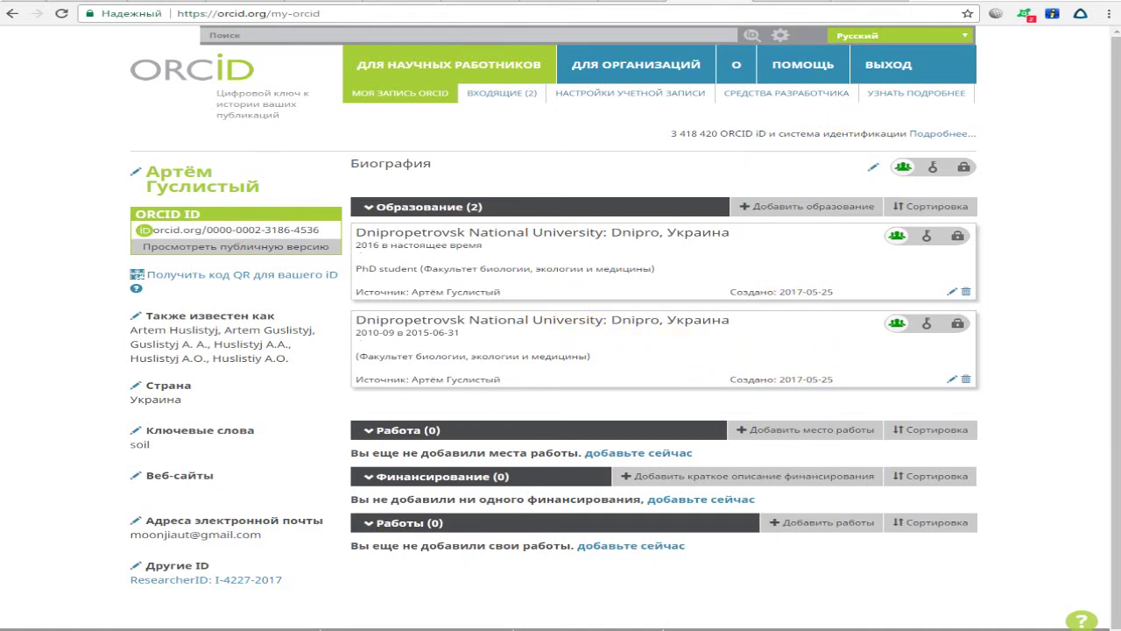
# Open the Biosystems Diversity journal site (ecology.dp.ua) in a new tab and log in.
pyautogui.click(920, 3)
pyautogui.write('ec')
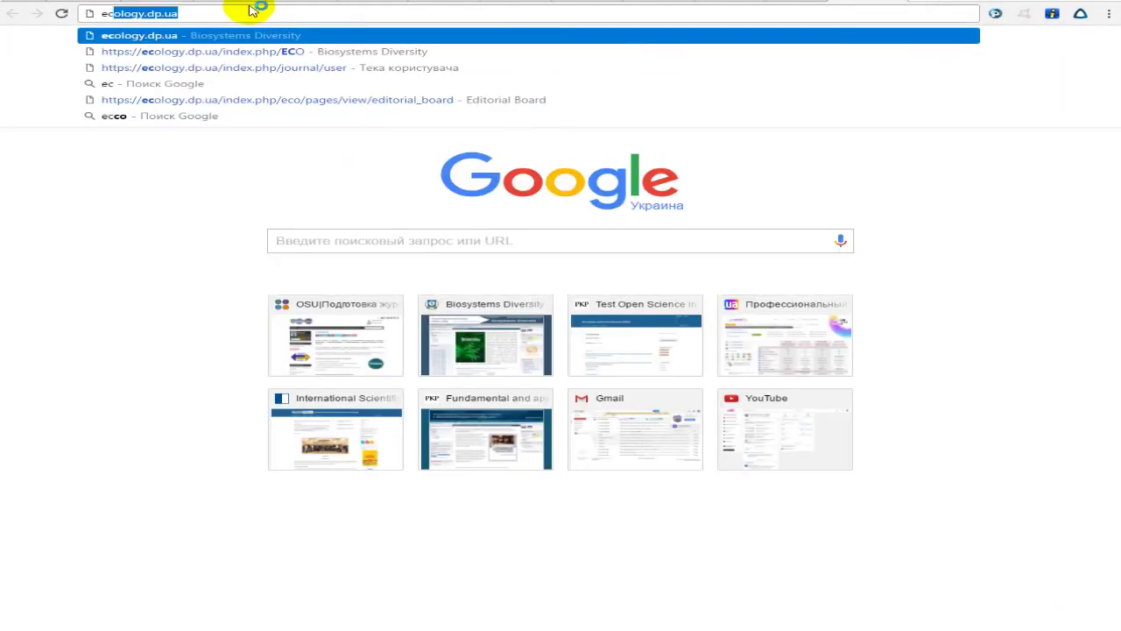
pyautogui.press('Return')
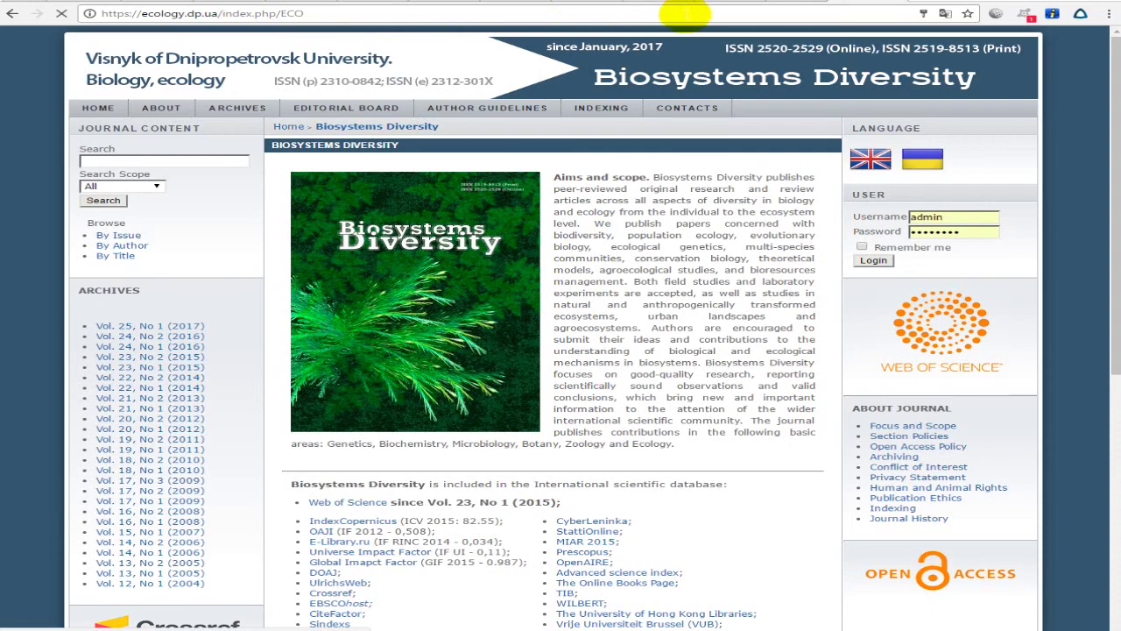
pyautogui.click(876, 260)
# Browse the archive to the Vol. 24, No 2 (2016) issue's table of contents.
pyautogui.click(168, 324)
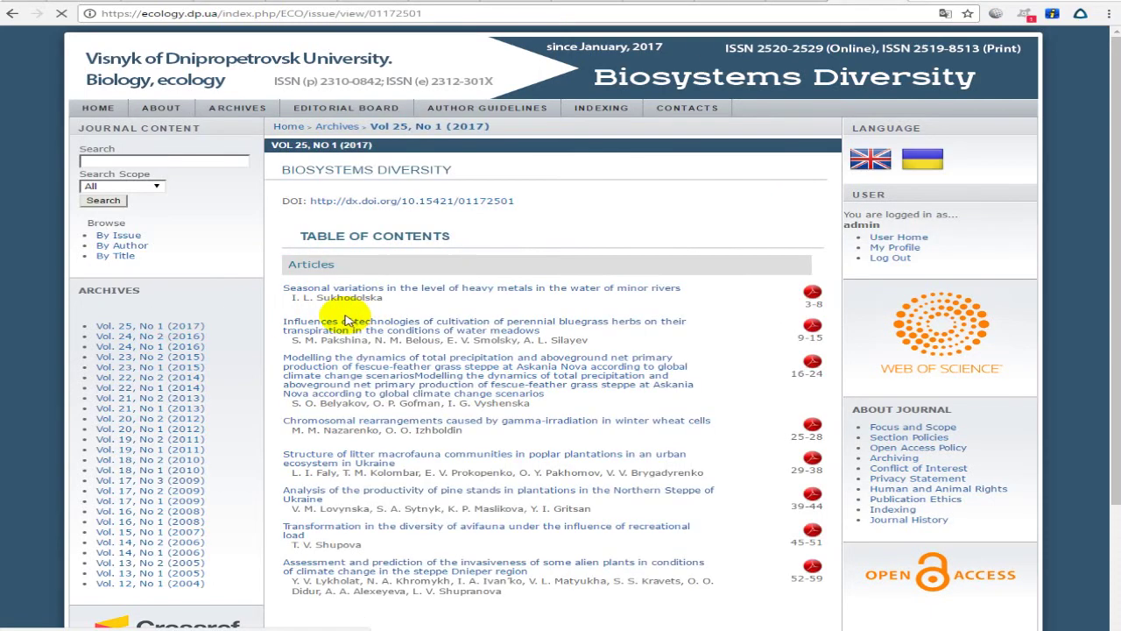
pyautogui.scroll(-3, 346, 321)
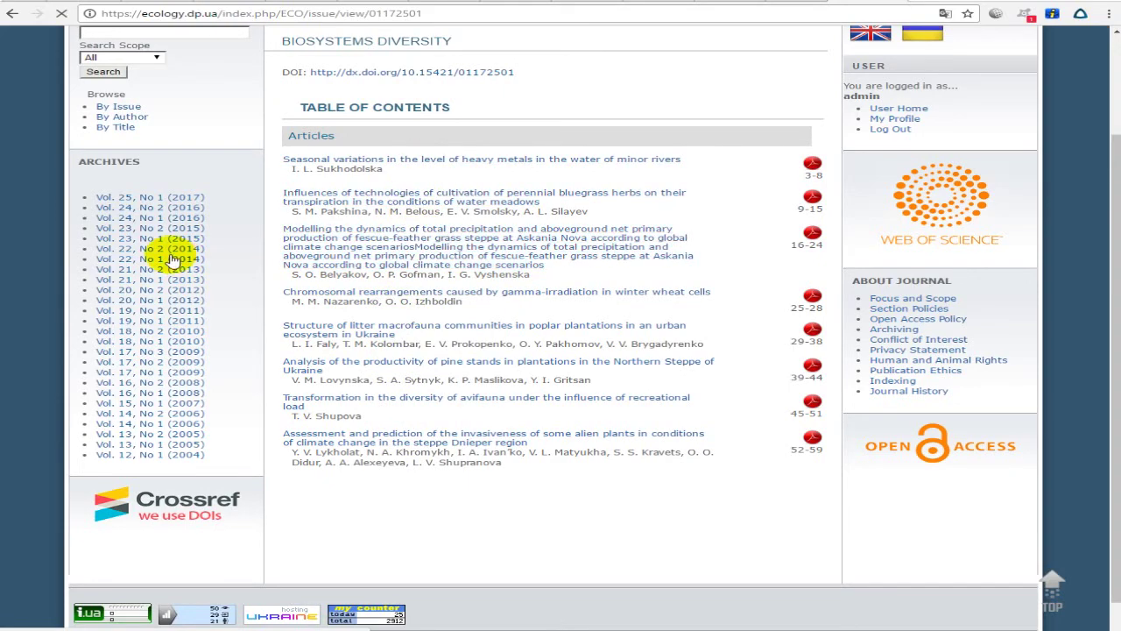
pyautogui.click(149, 208)
pyautogui.scroll(-2, 294, 217)
pyautogui.scroll(-7, 304, 216)
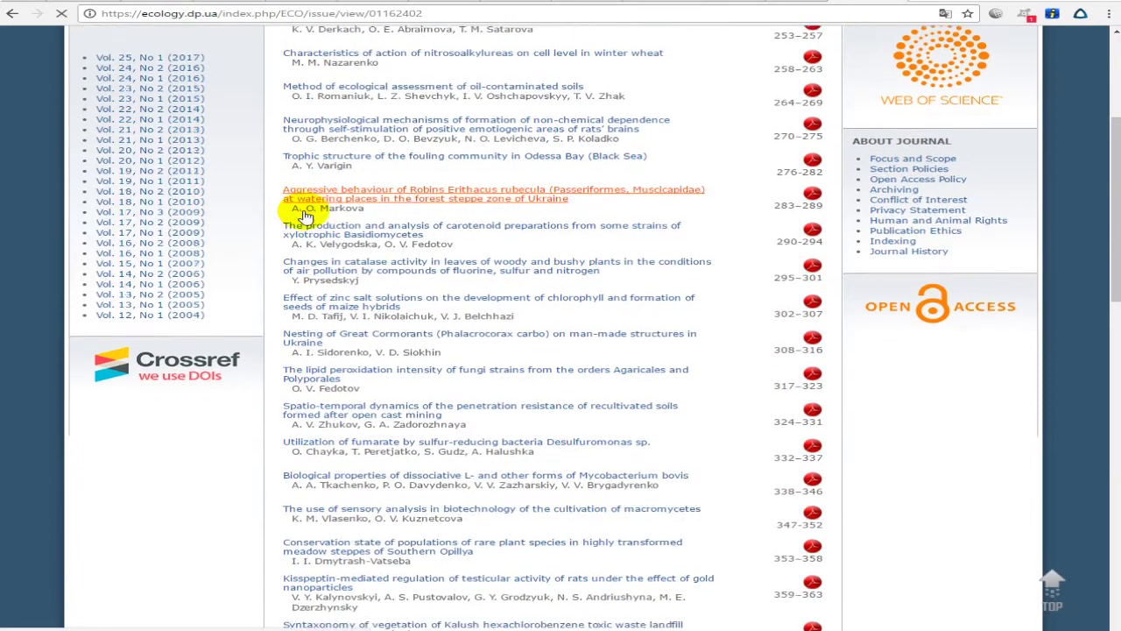
pyautogui.scroll(-13, 304, 216)
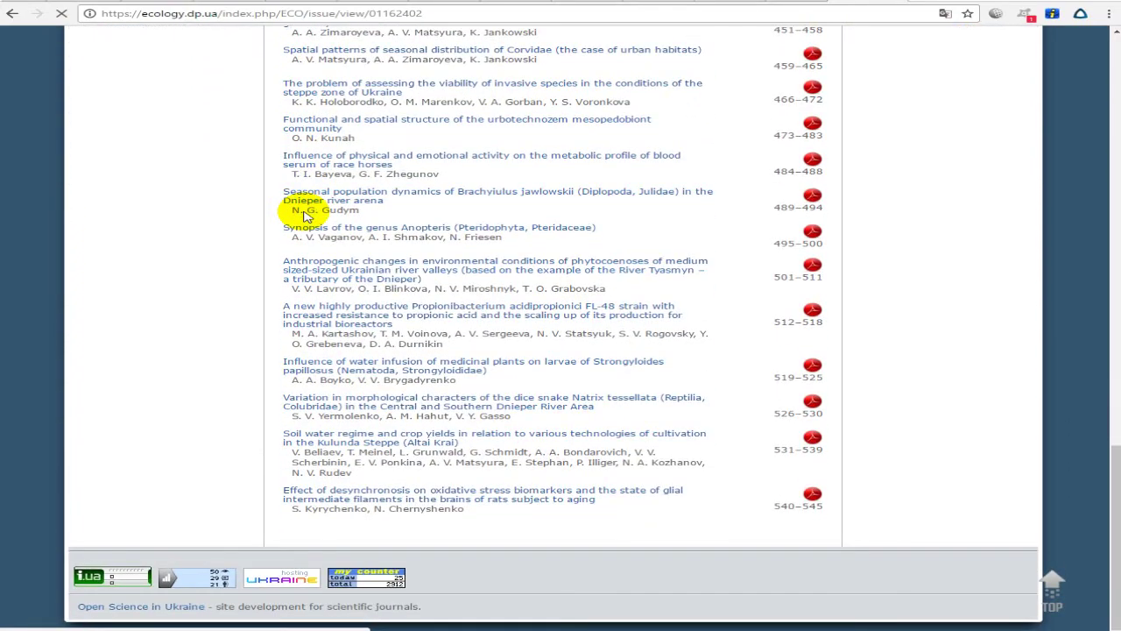
pyautogui.scroll(4, 304, 216)
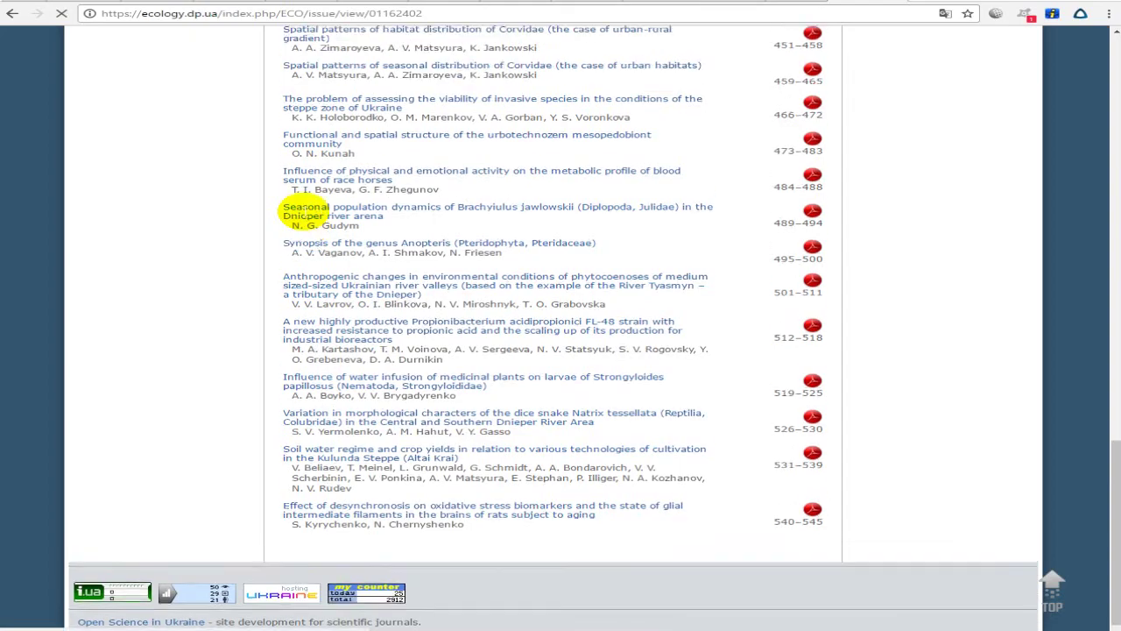
# Read through the seasonal Corvidae distribution article.
pyautogui.click(412, 306)
pyautogui.scroll(-3, 381, 282)
pyautogui.scroll(-3, 381, 282)
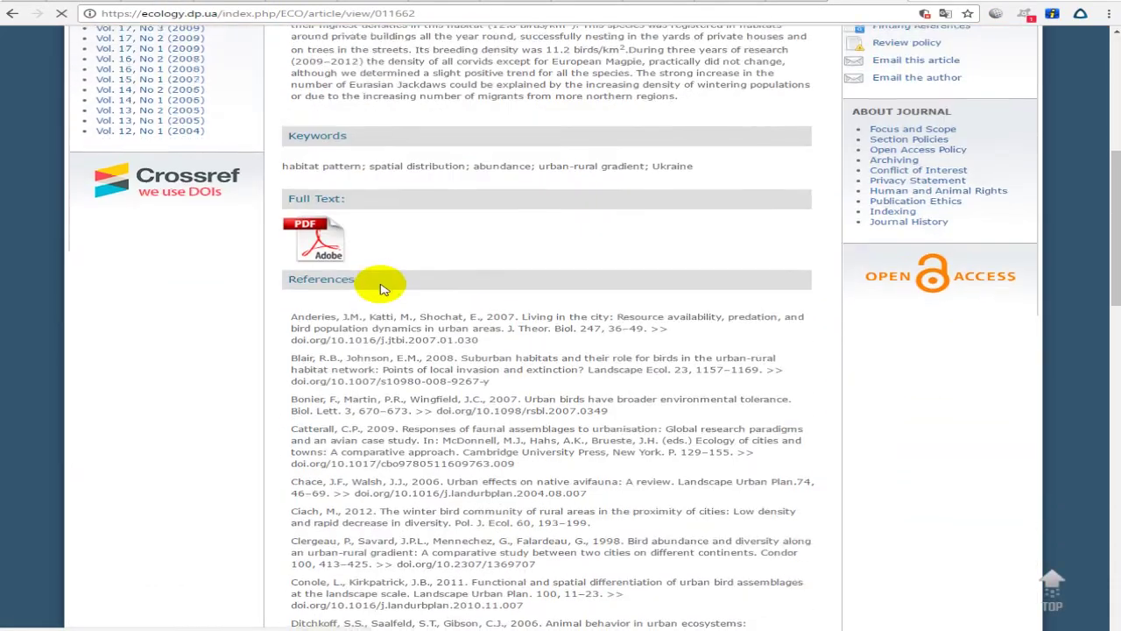
pyautogui.scroll(4, 376, 275)
pyautogui.scroll(-8, 381, 282)
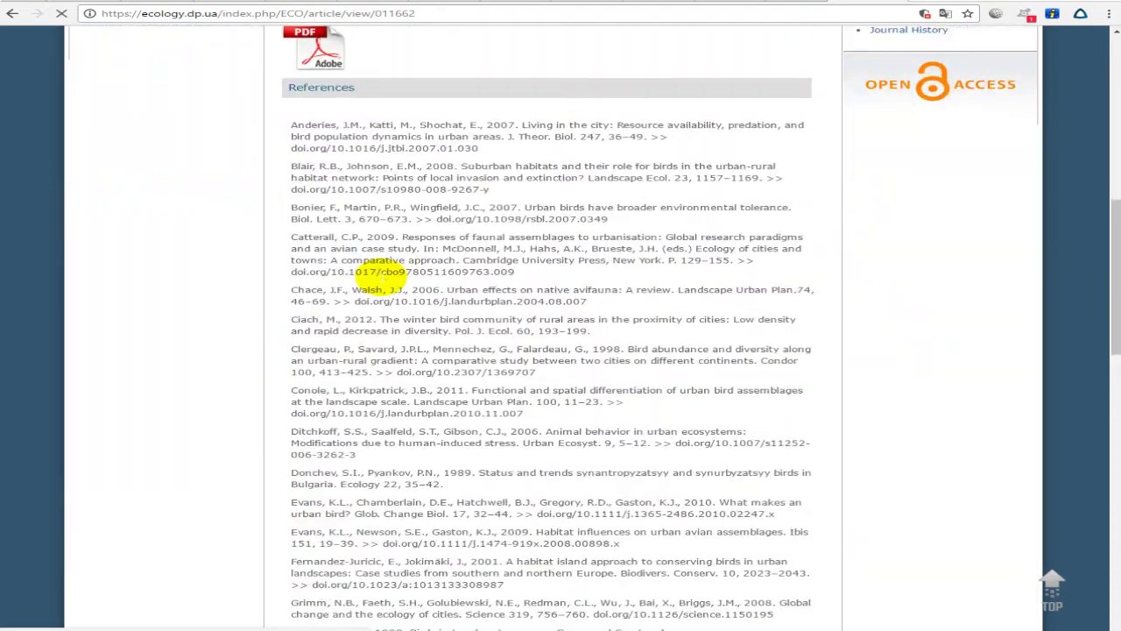
pyautogui.scroll(8, 383, 281)
pyautogui.scroll(4, 383, 279)
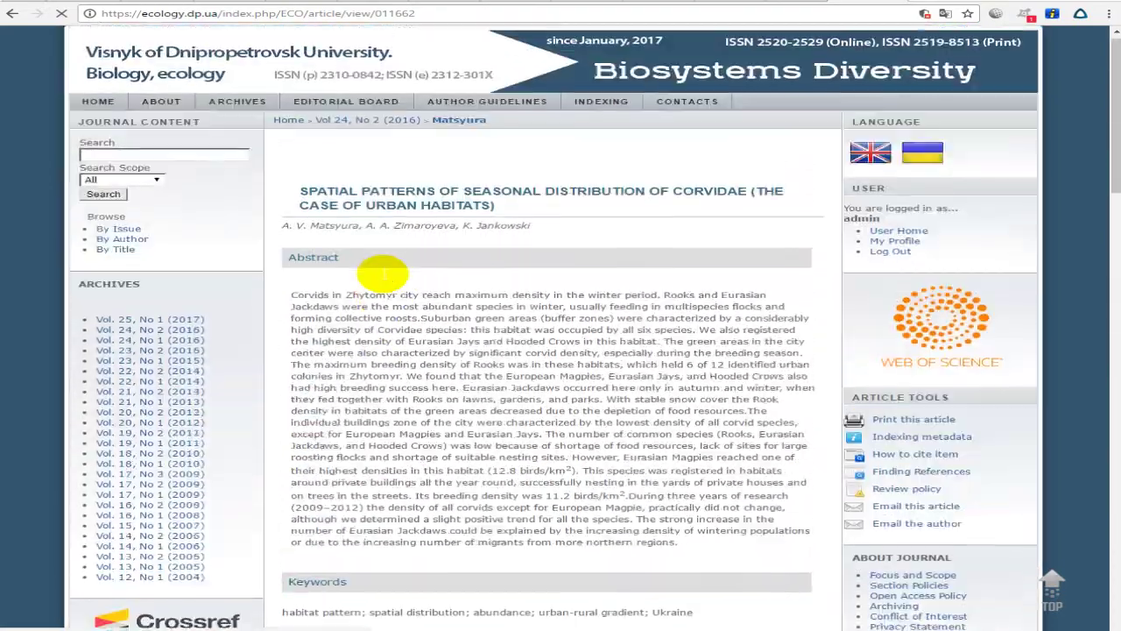
# Go back and load the NUIFE conference proceedings site via 'nuife'.
pyautogui.hotkey('alt', 'Left')
pyautogui.click(360, 14)
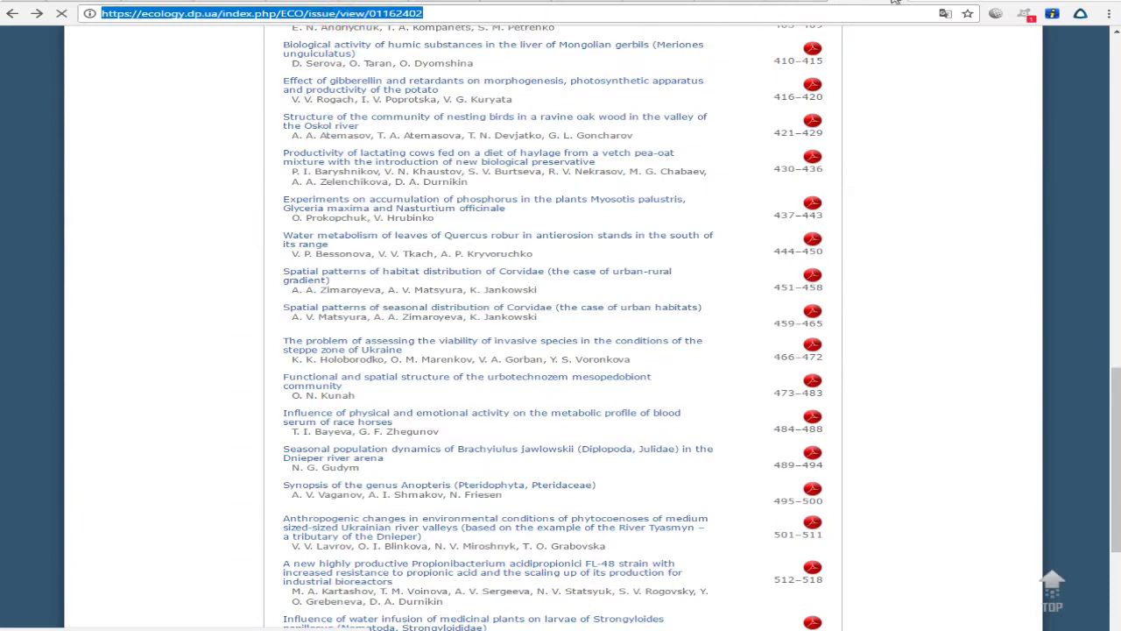
pyautogui.write('nuife')
pyautogui.press('Return')
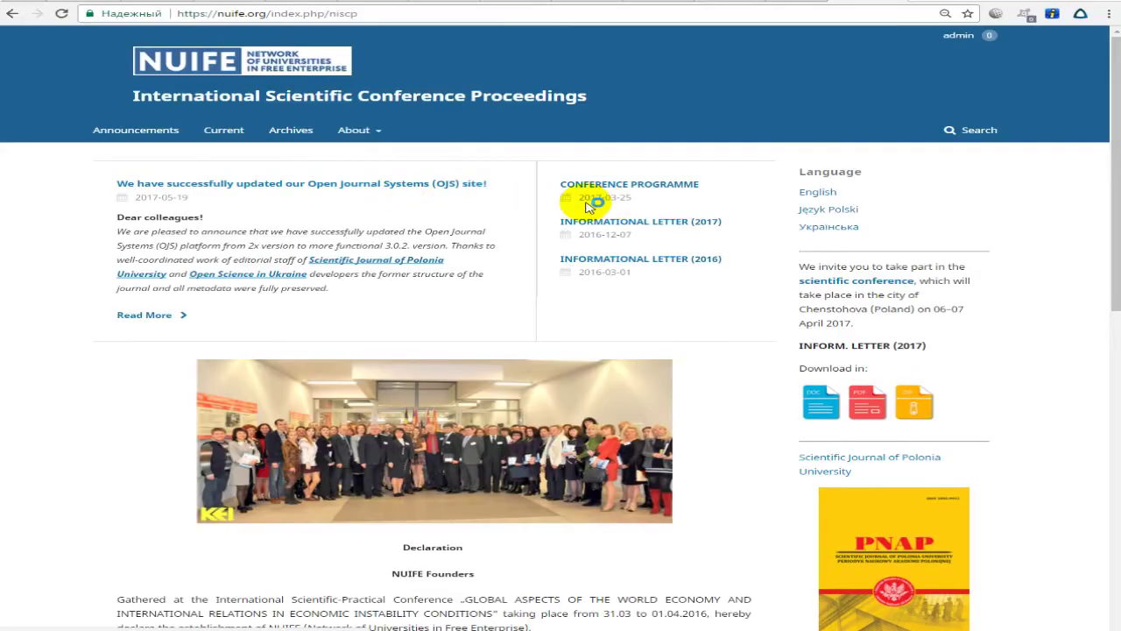
# Go through the Polonia University journal's Archives and scroll the Vol 23 No 4 (2017) articles.
pyautogui.scroll(-1, 583, 205)
pyautogui.click(425, 200)
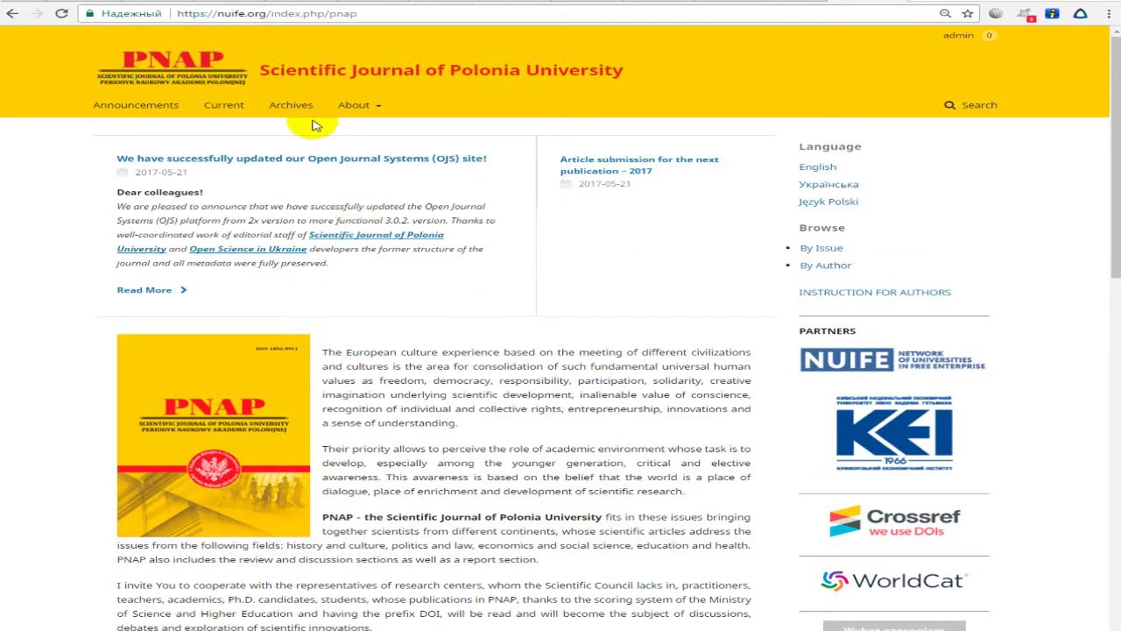
pyautogui.click(289, 106)
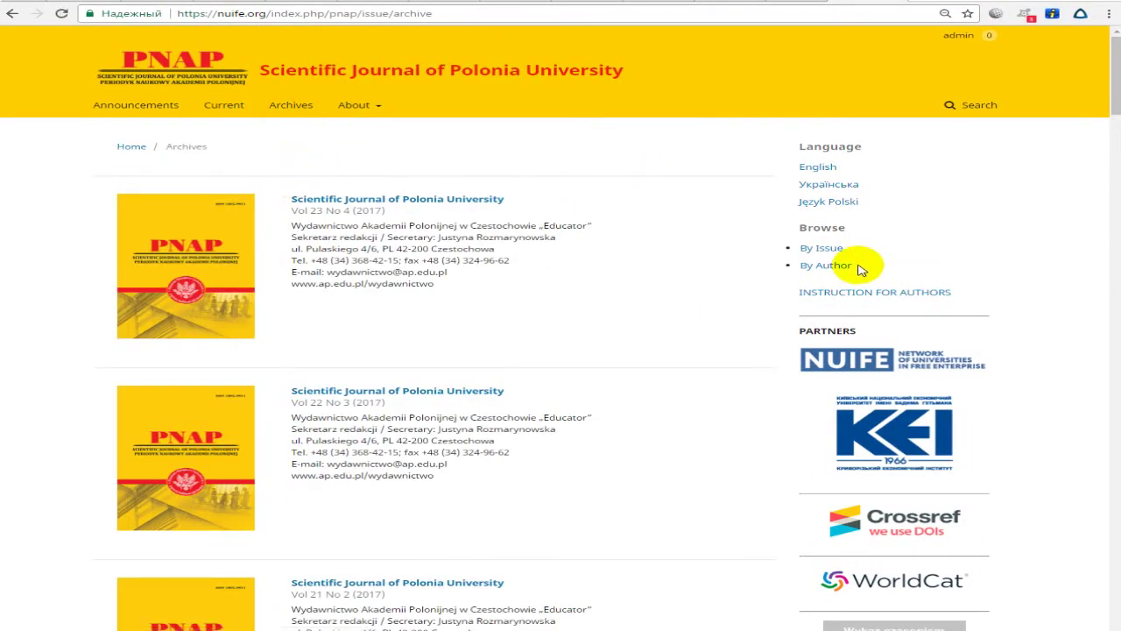
pyautogui.click(422, 201)
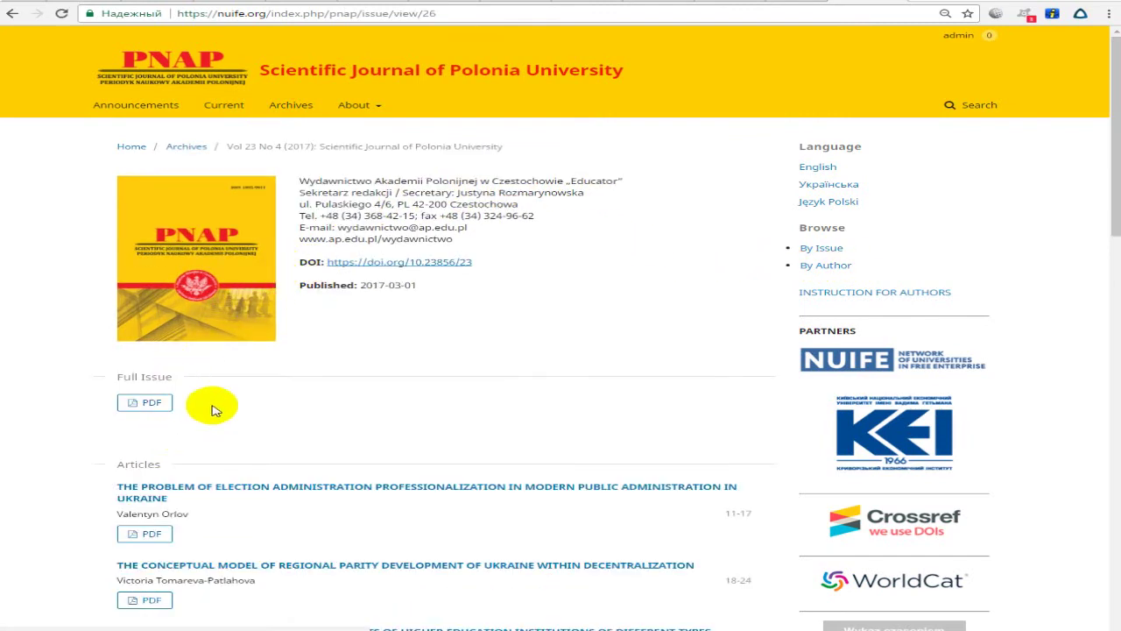
pyautogui.scroll(-4, 426, 315)
pyautogui.scroll(-1, 433, 320)
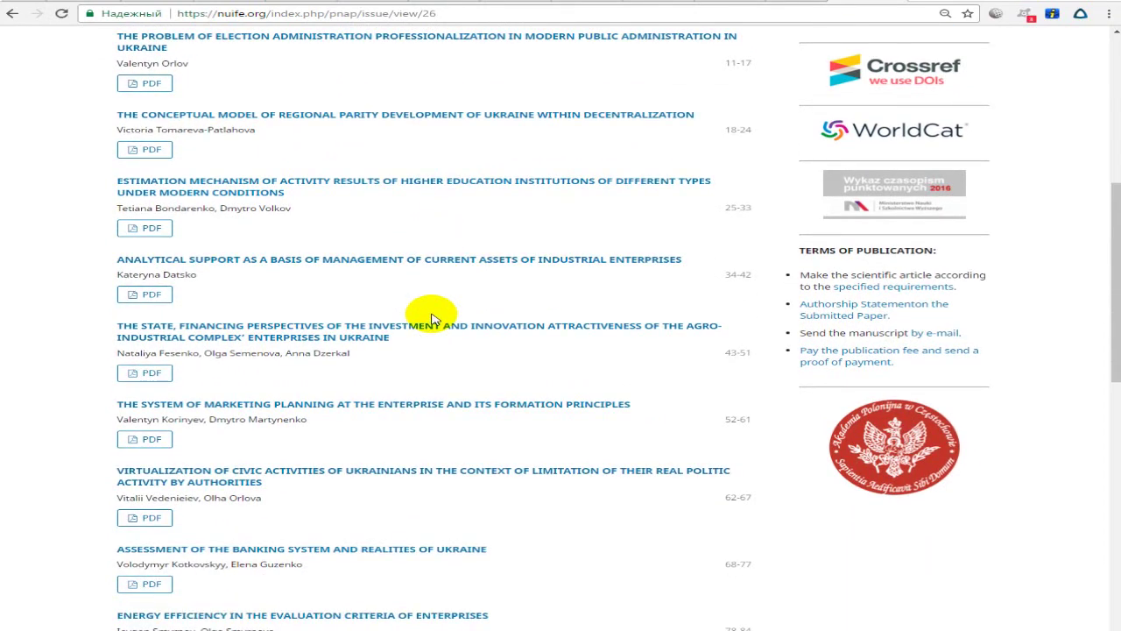
pyautogui.scroll(-2, 431, 318)
pyautogui.scroll(-1, 430, 319)
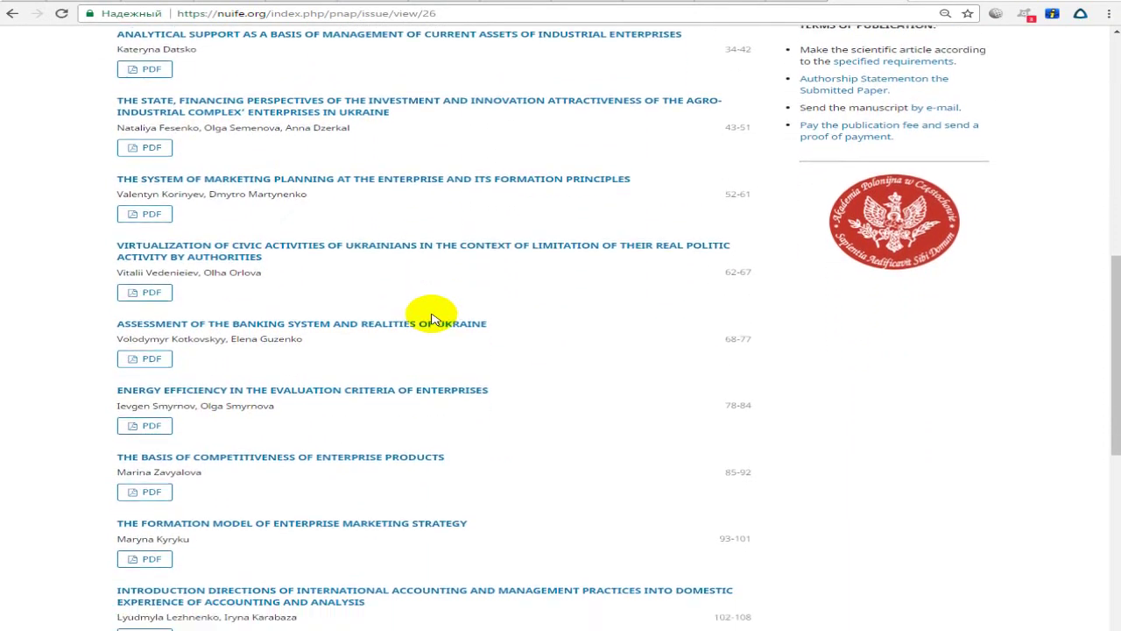
pyautogui.scroll(-1, 431, 319)
pyautogui.scroll(-1, 431, 319)
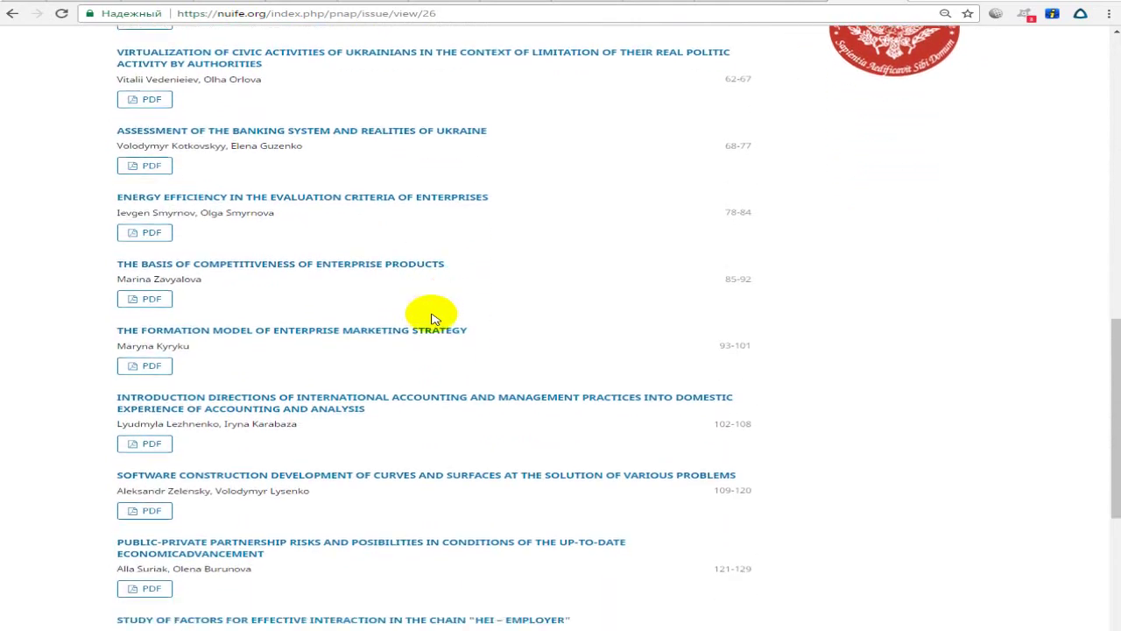